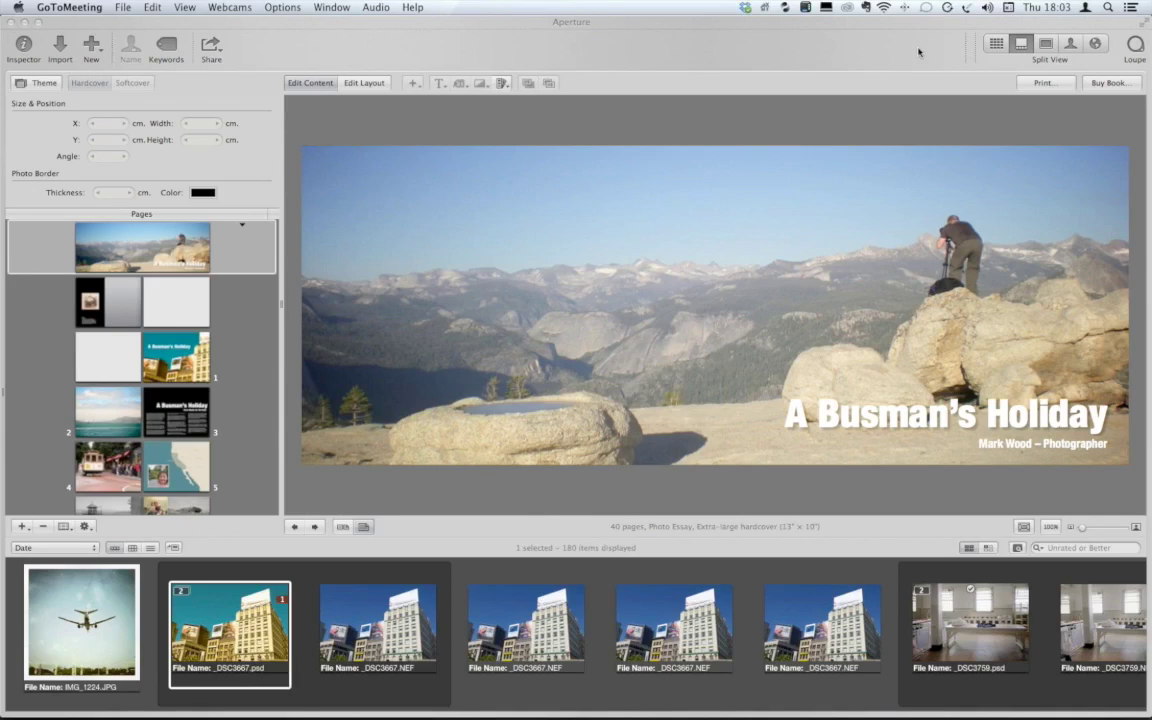
- Browse the photo book pages: the Golden Gate page, the cable-car spread and the page-15 sepia train layout
left_click(198, 357)
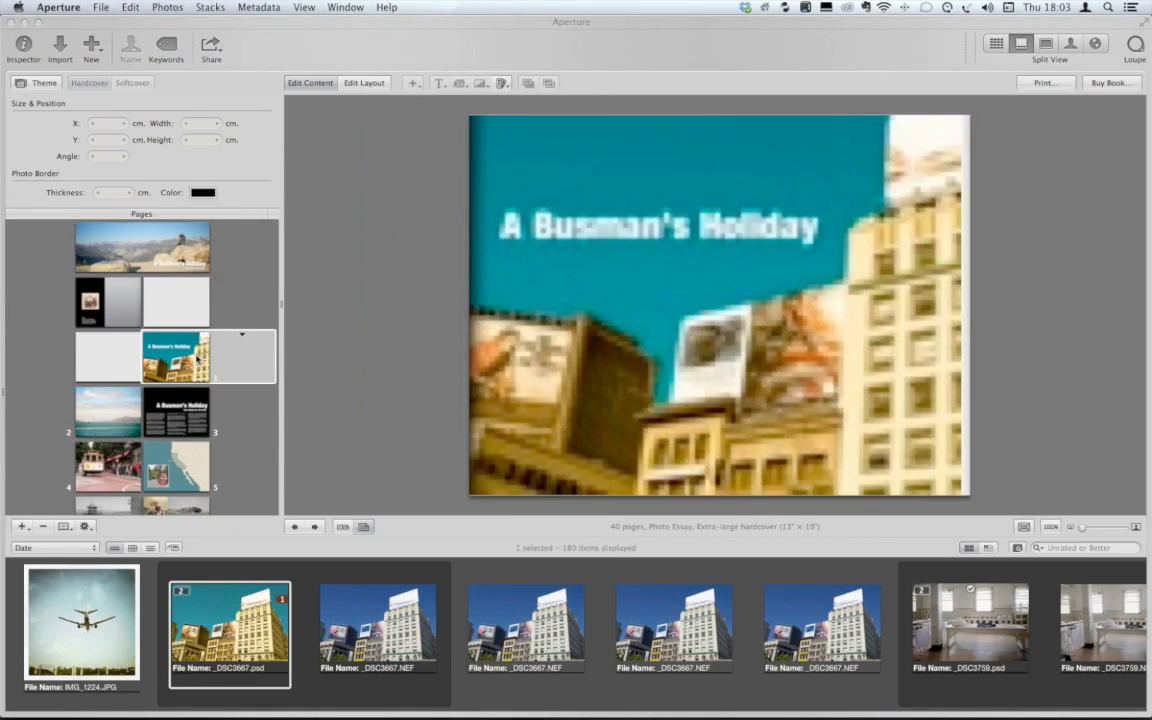
left_click(110, 412)
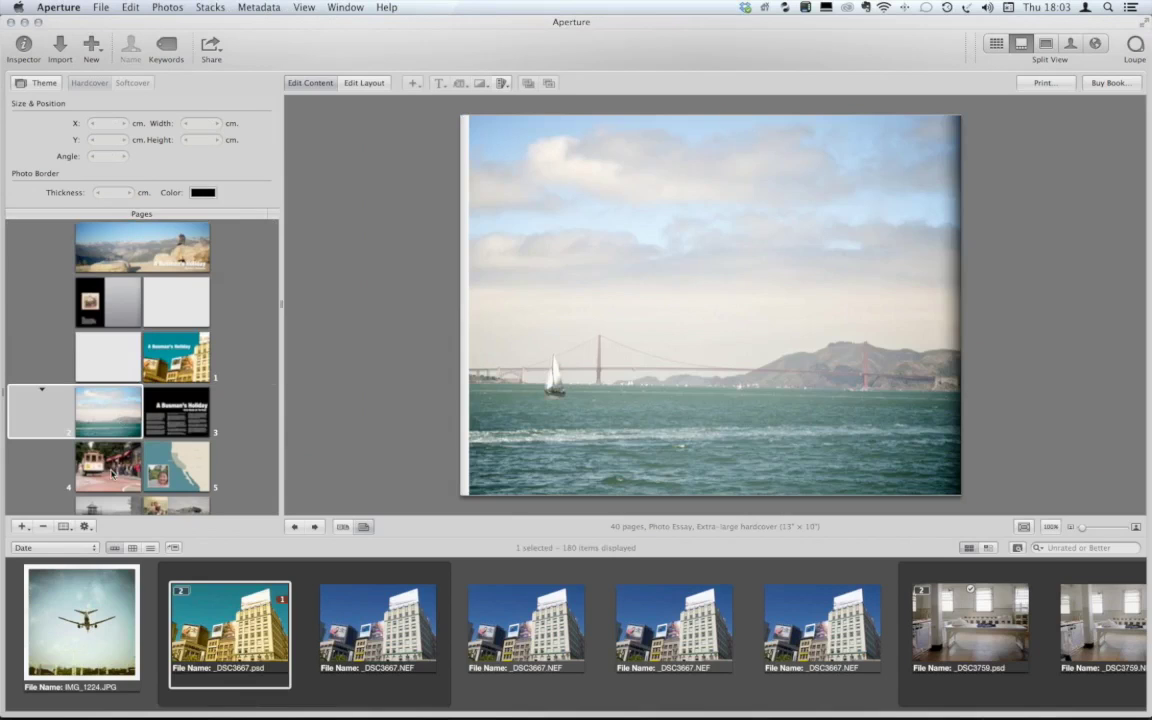
left_click(112, 475)
scroll(113, 476, "down", 3)
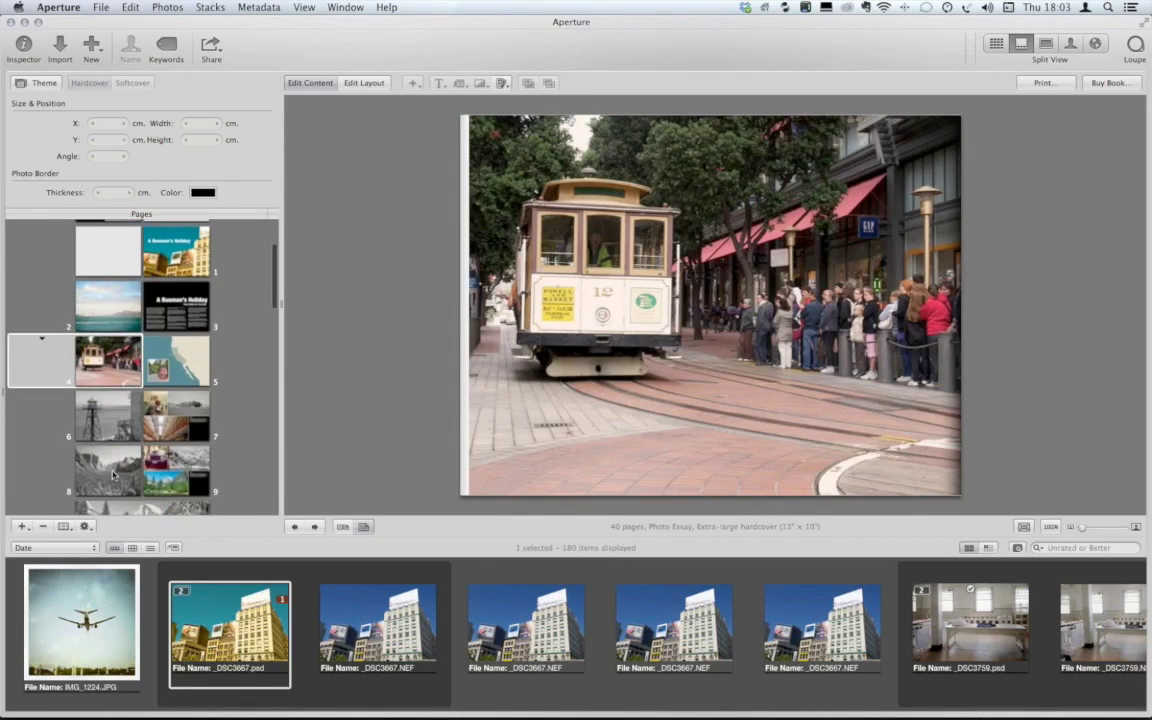
scroll(113, 476, "down", 6)
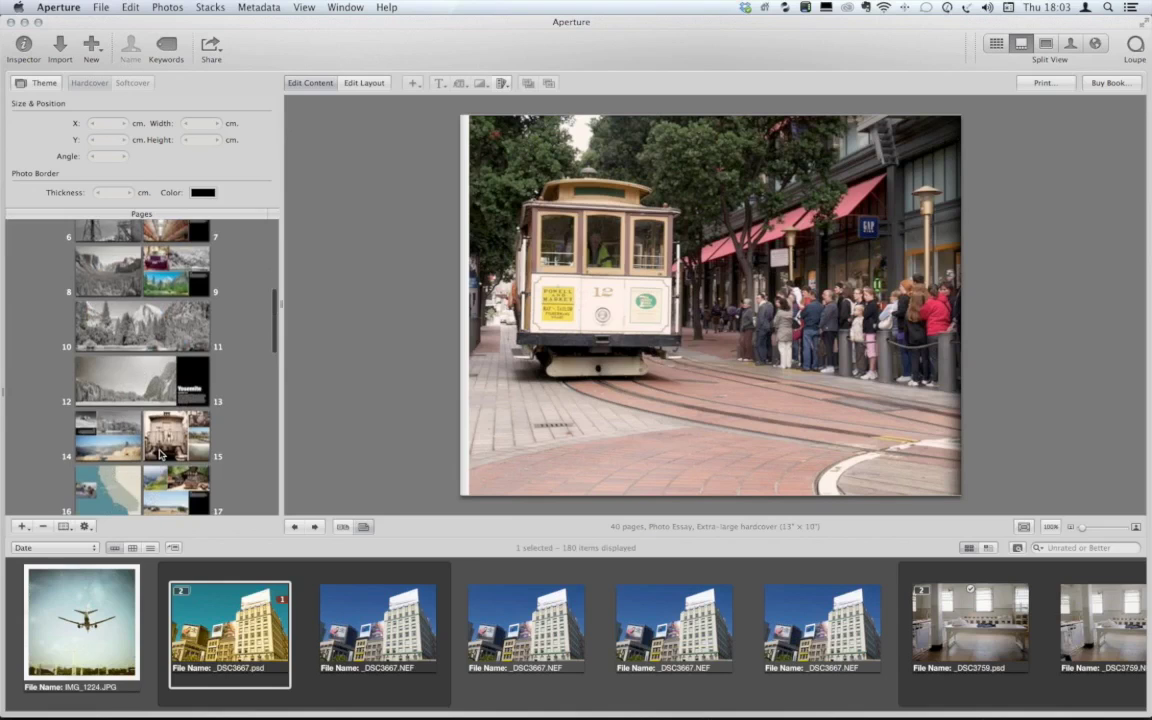
left_click(160, 453)
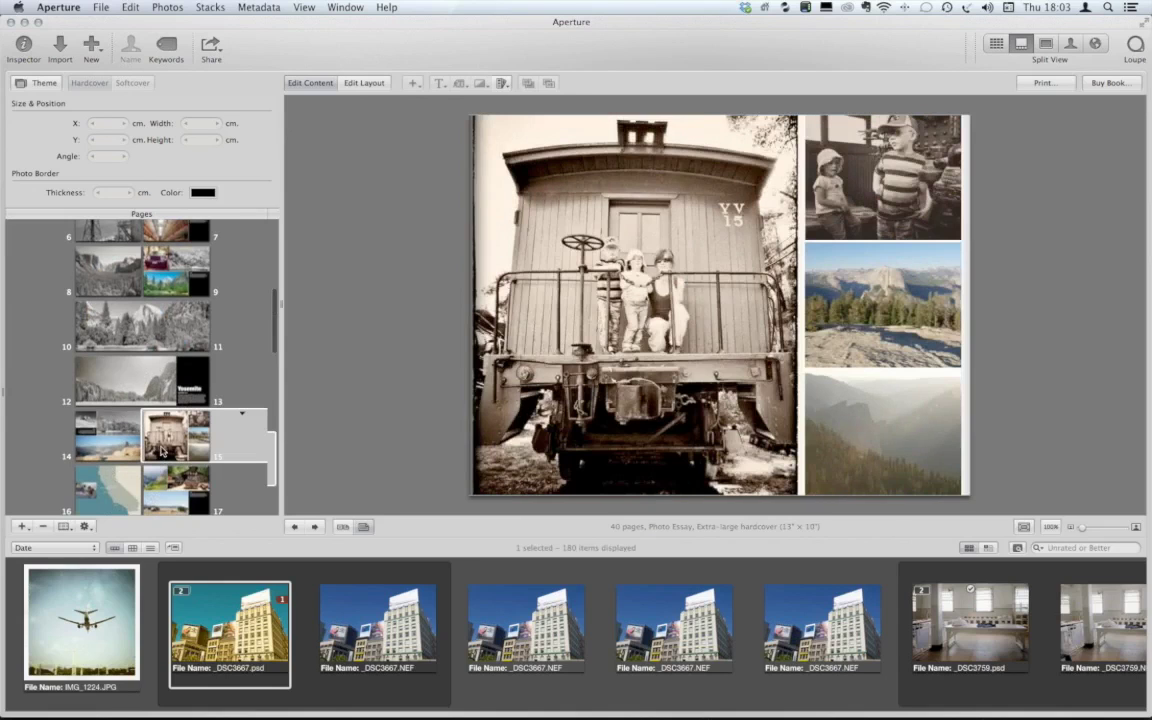
- Return to the A Busman's Holiday page and show its city buildings photo full-size in the Viewer
scroll(160, 453, "up", 8)
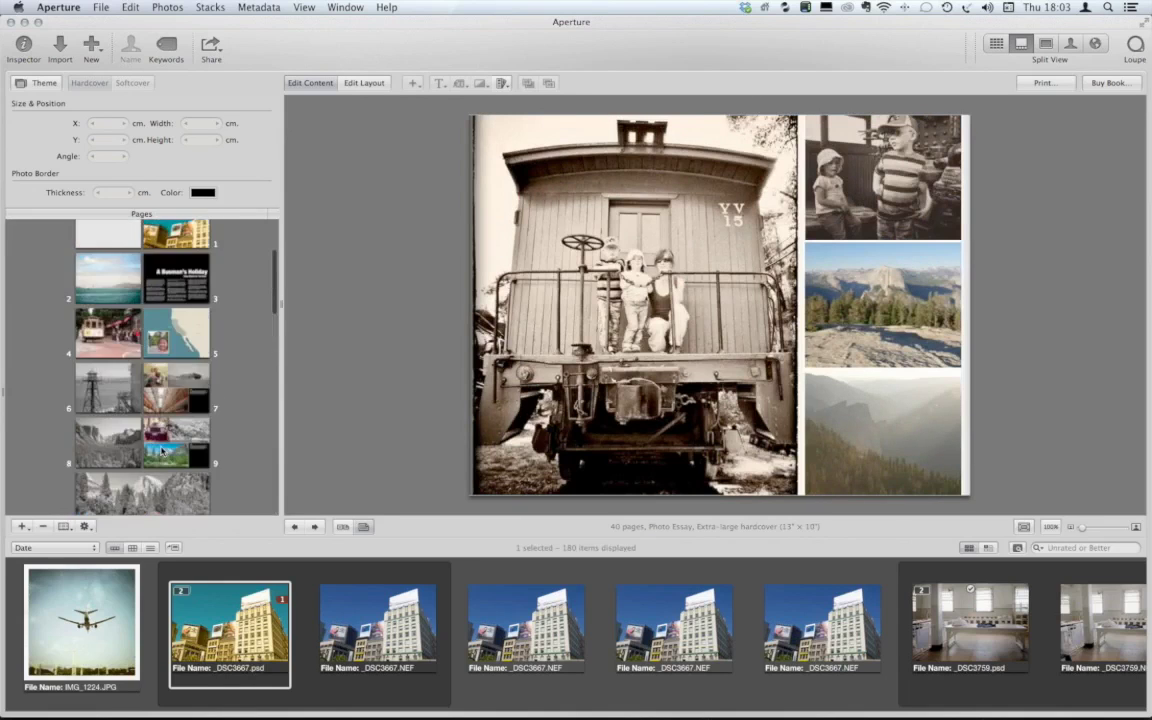
scroll(128, 376, "up", 2)
left_click(161, 363)
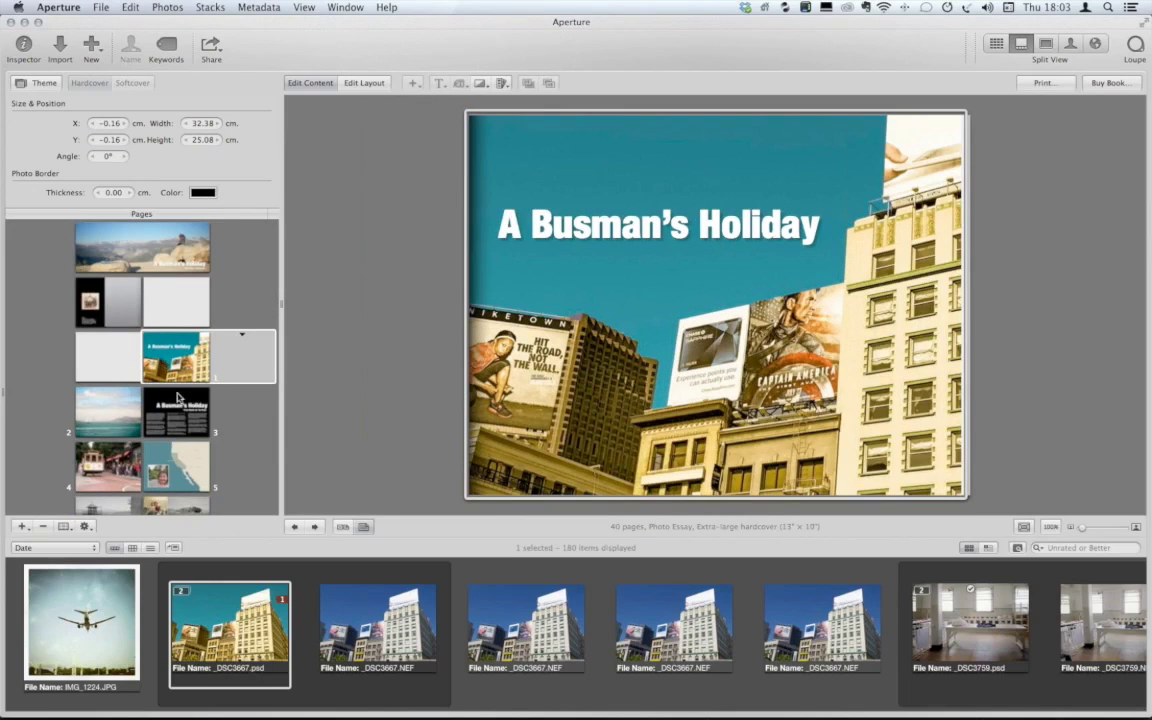
double_click(250, 617)
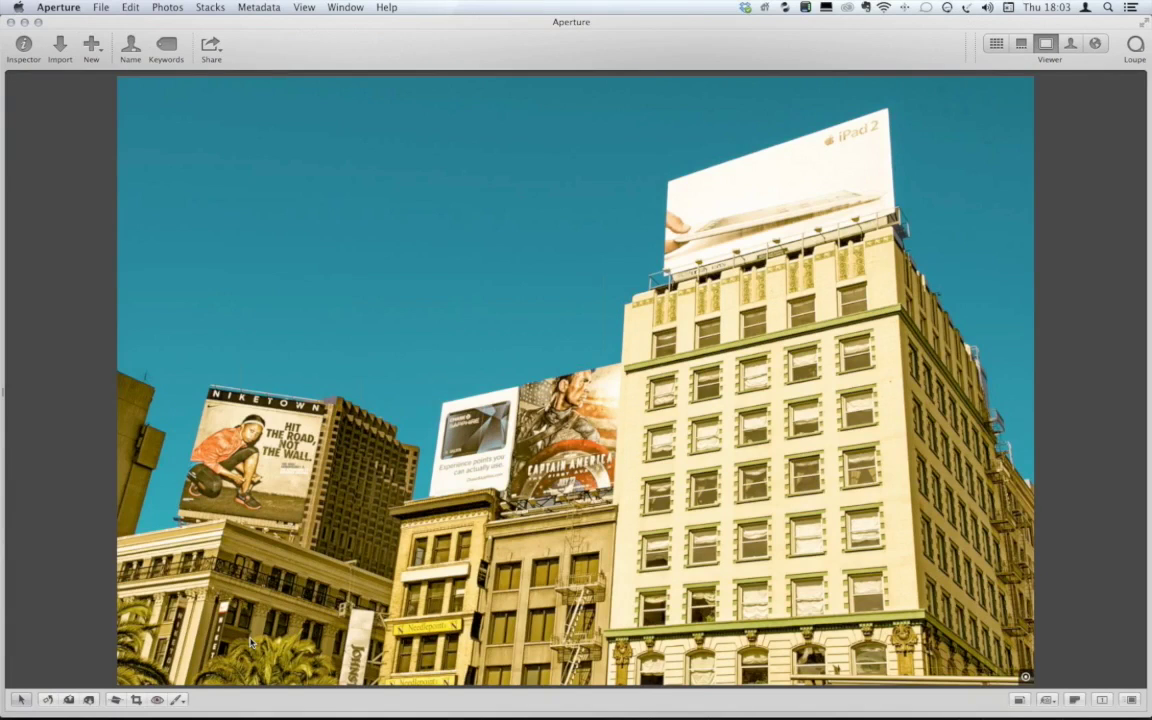
- From Bridge, open prague__DSC7361.NEF with Adobe Photoshop CS6 so it loads in Camera Raw
key("super+Tab")
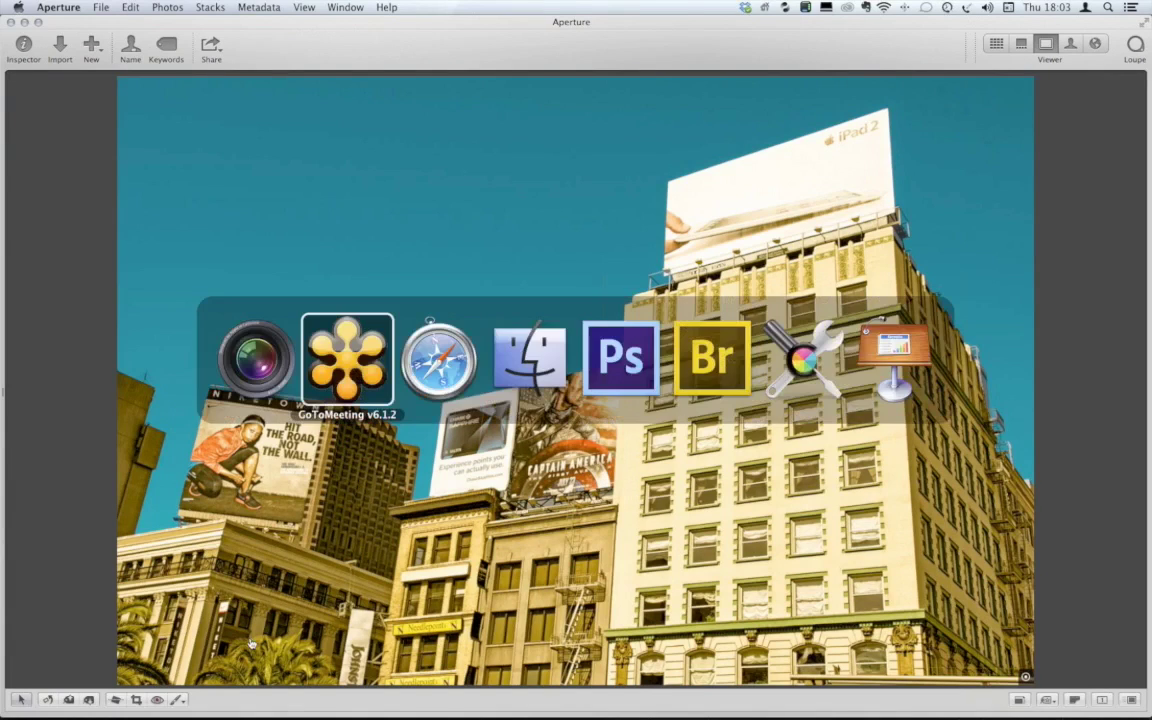
key("super+Tab")
key("super+Tab")
key("super+Tab")
key("super+Tab")
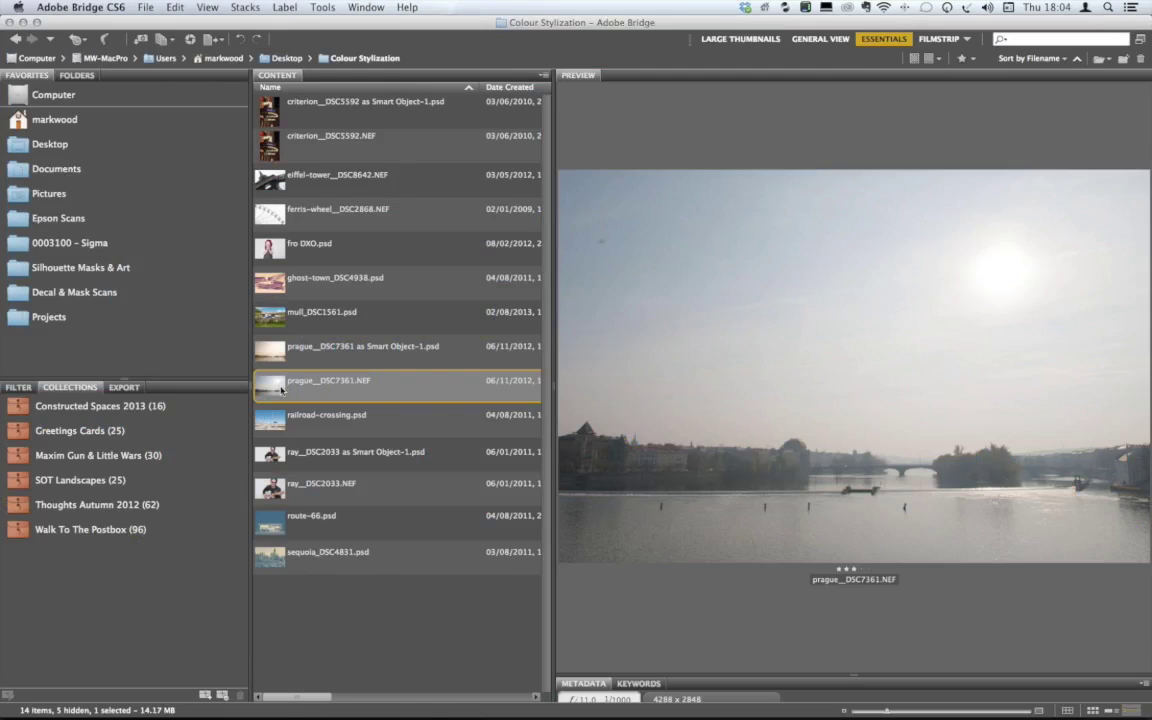
right_click(283, 390)
mouse_move(335, 372)
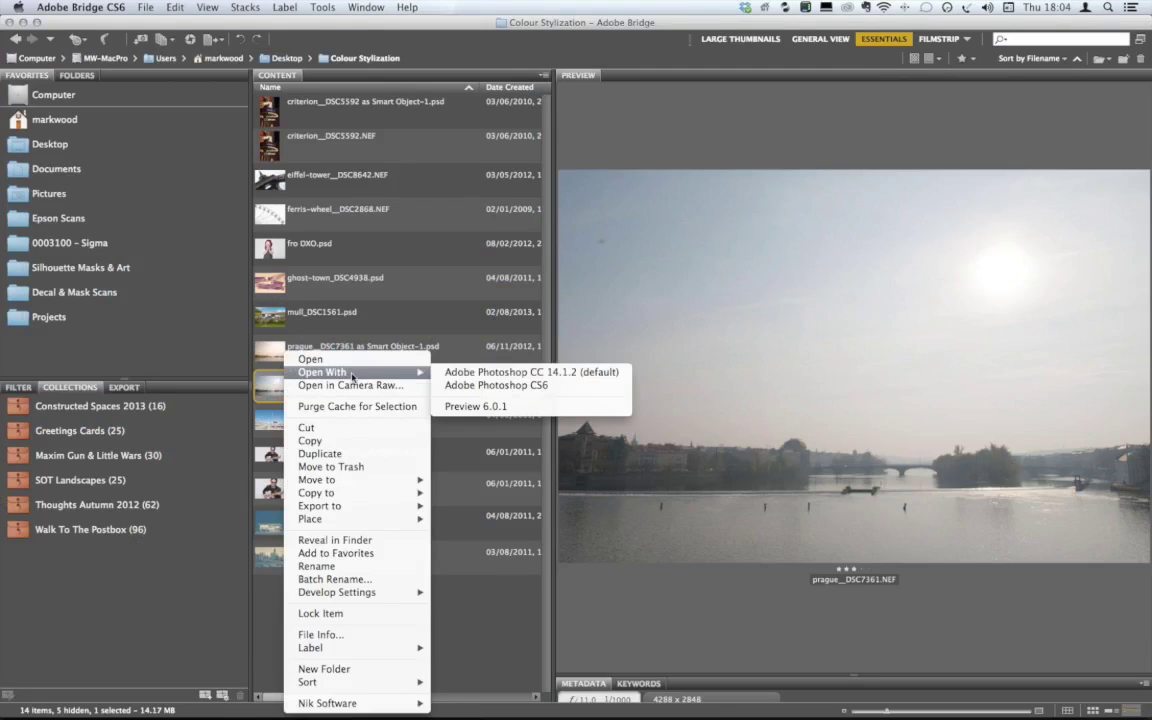
left_click(478, 386)
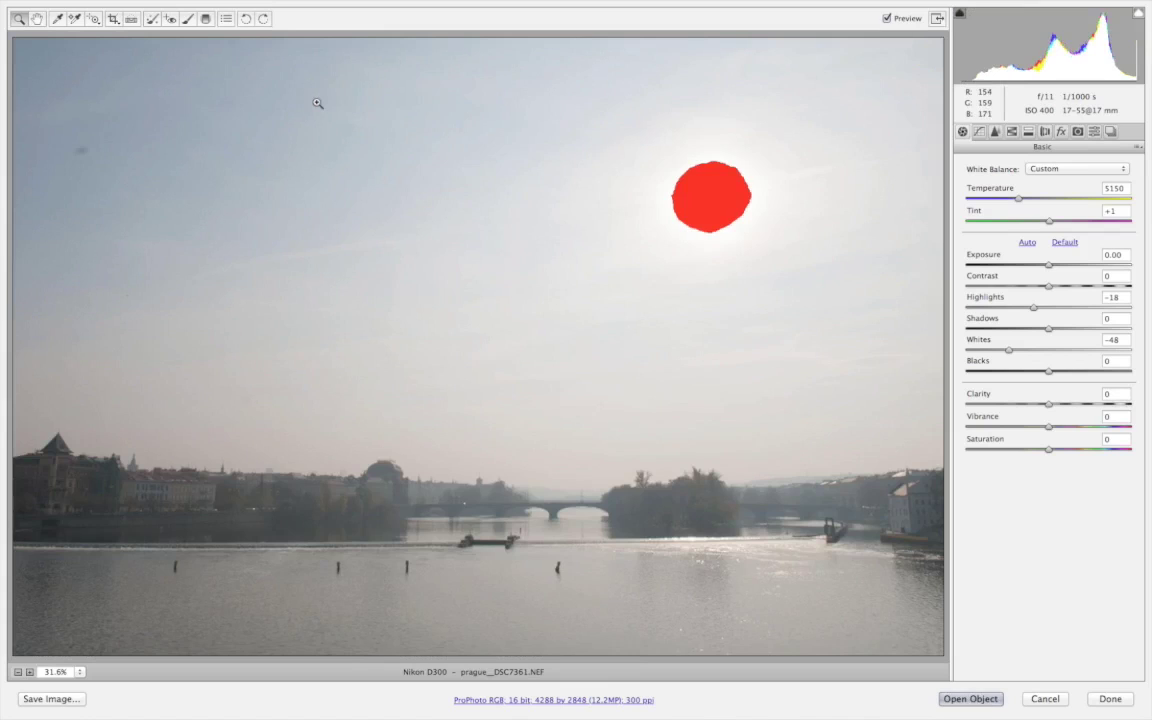
- Heal two sky dust spots with an enlarged Spot Removal radius, then bring up Workflow Options
left_click(152, 18)
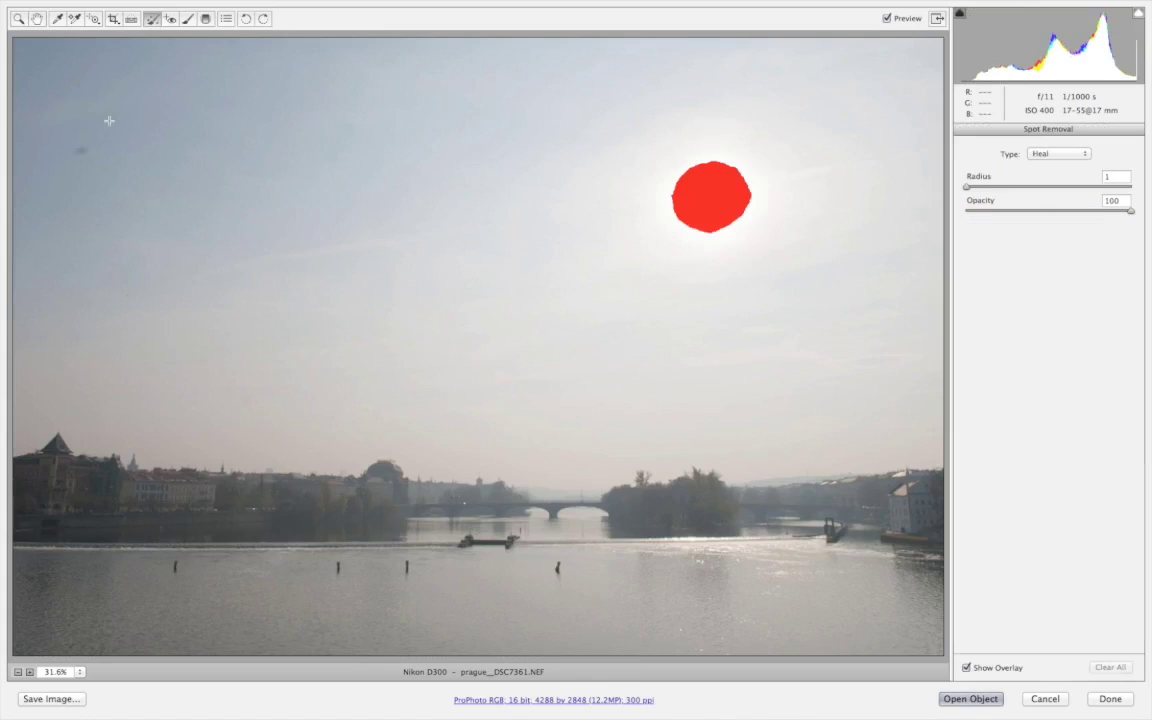
left_click_drag(967, 187, 975, 189)
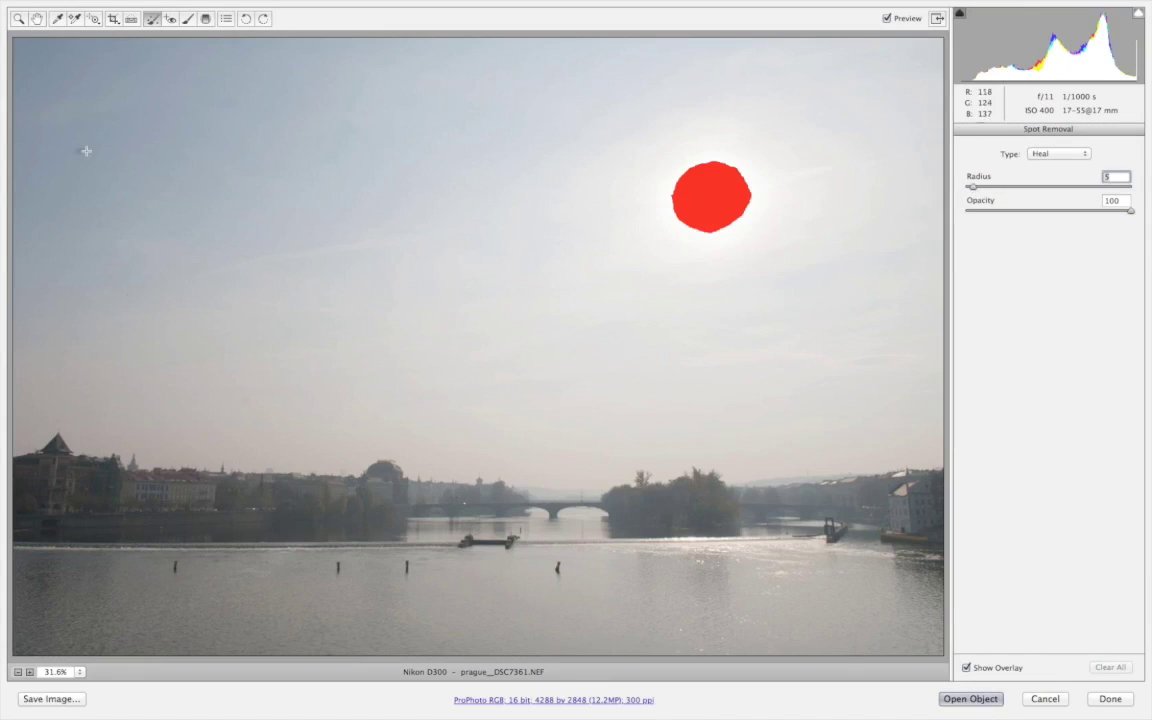
left_click_drag(85, 150, 113, 159)
left_click(283, 401)
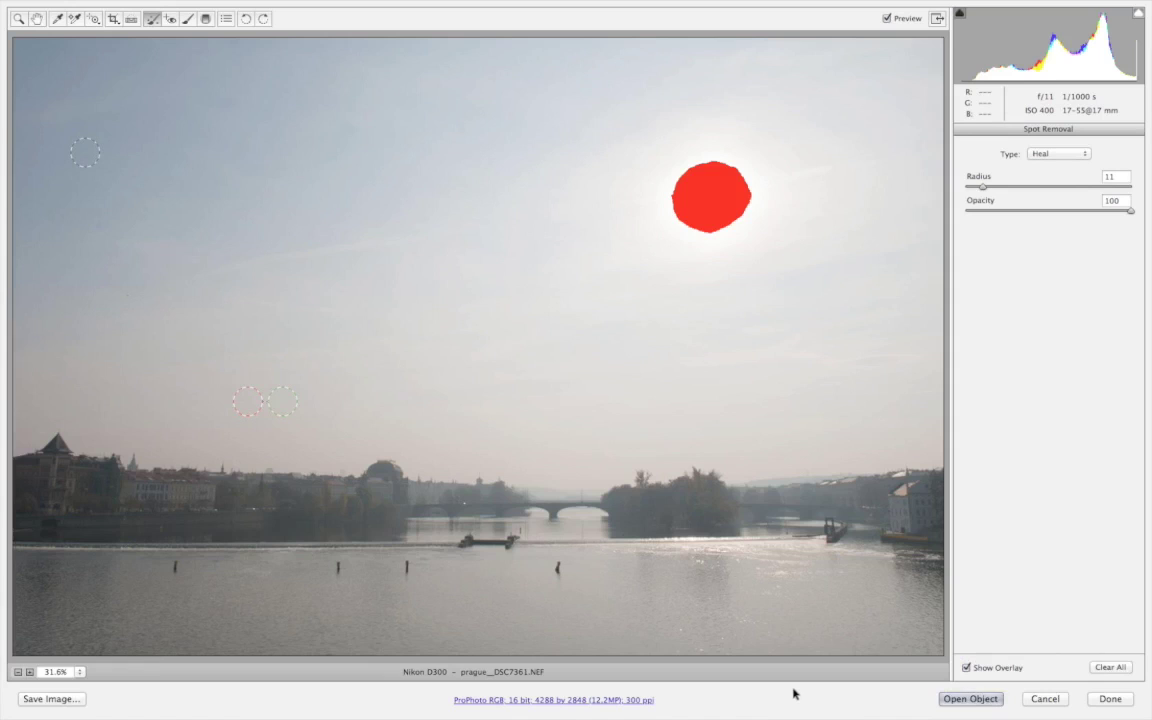
left_click(578, 701)
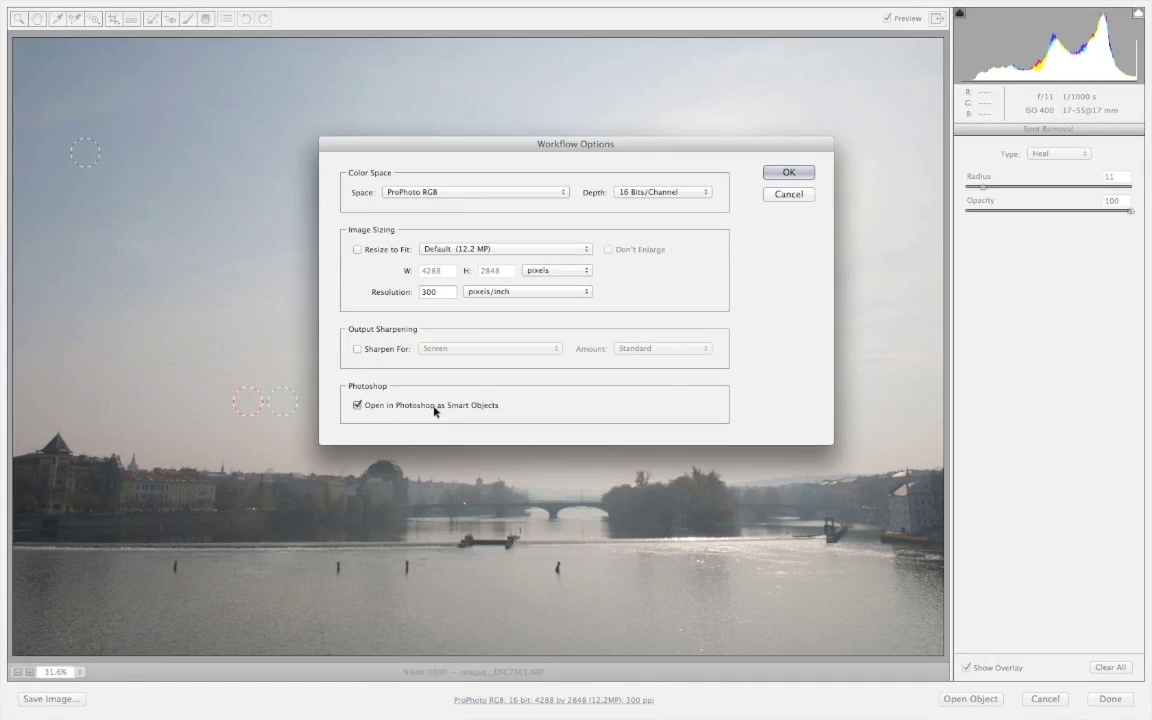
- Keep ProPhoto RGB at 16 Bits/Channel, confirm, and open the Prague photo as a smart object
left_click(510, 194)
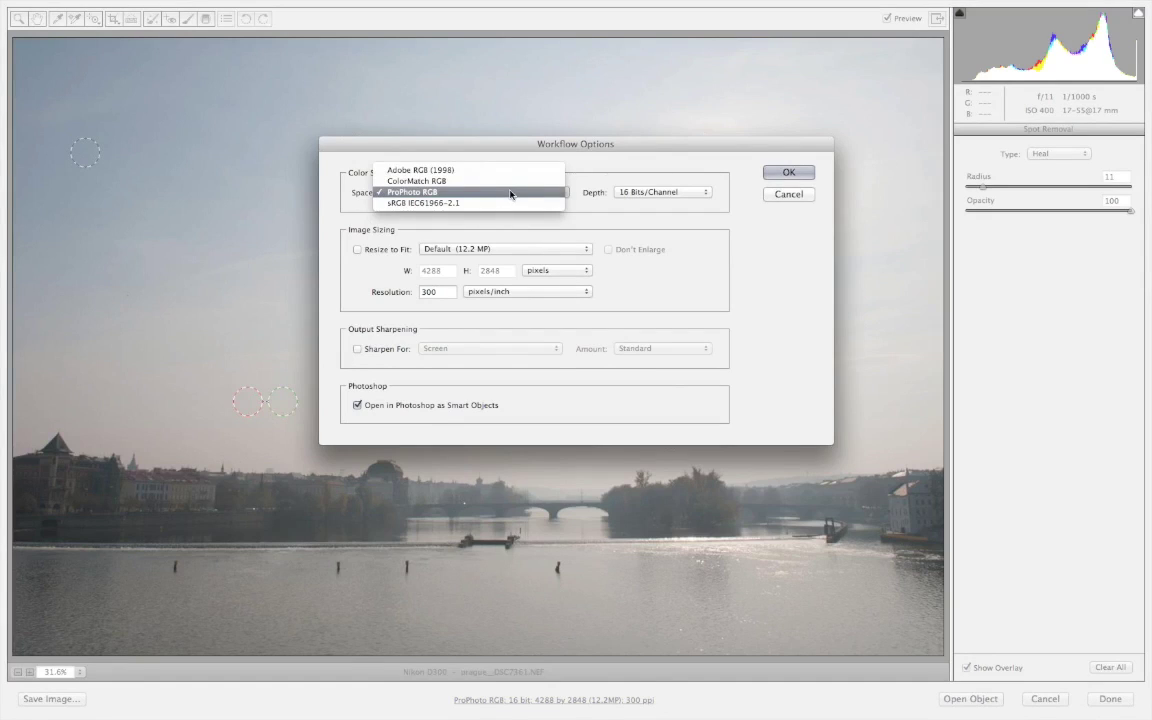
left_click(532, 191)
left_click(660, 192)
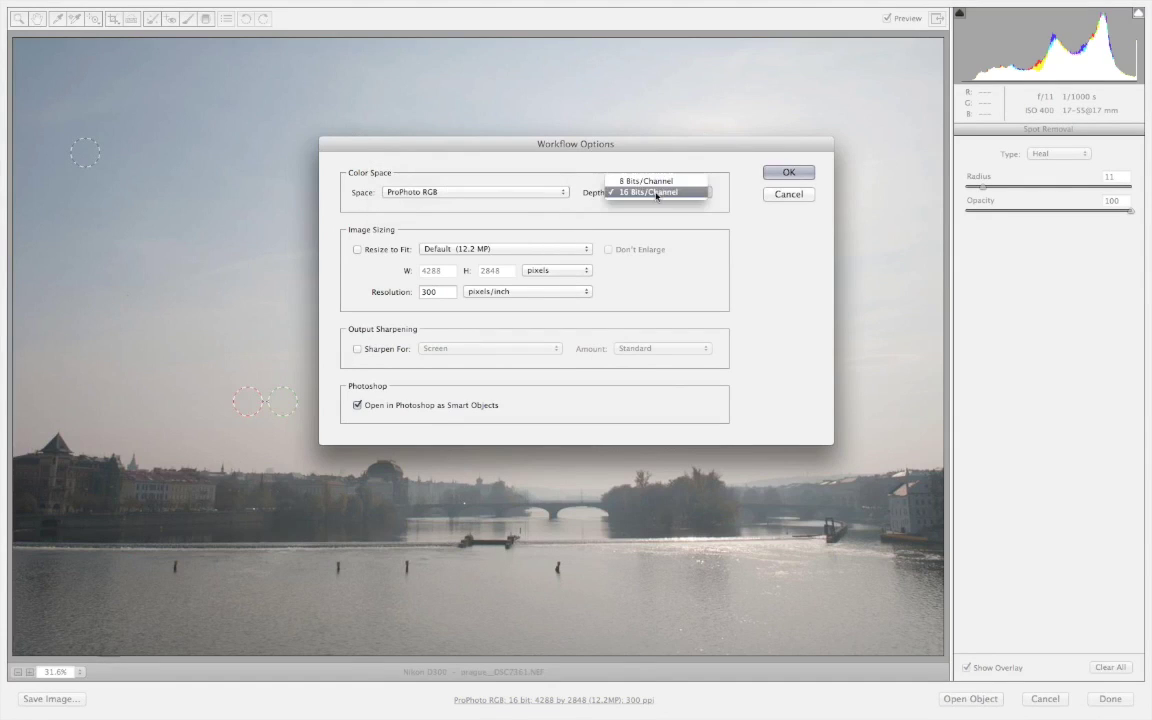
left_click(656, 193)
left_click(789, 173)
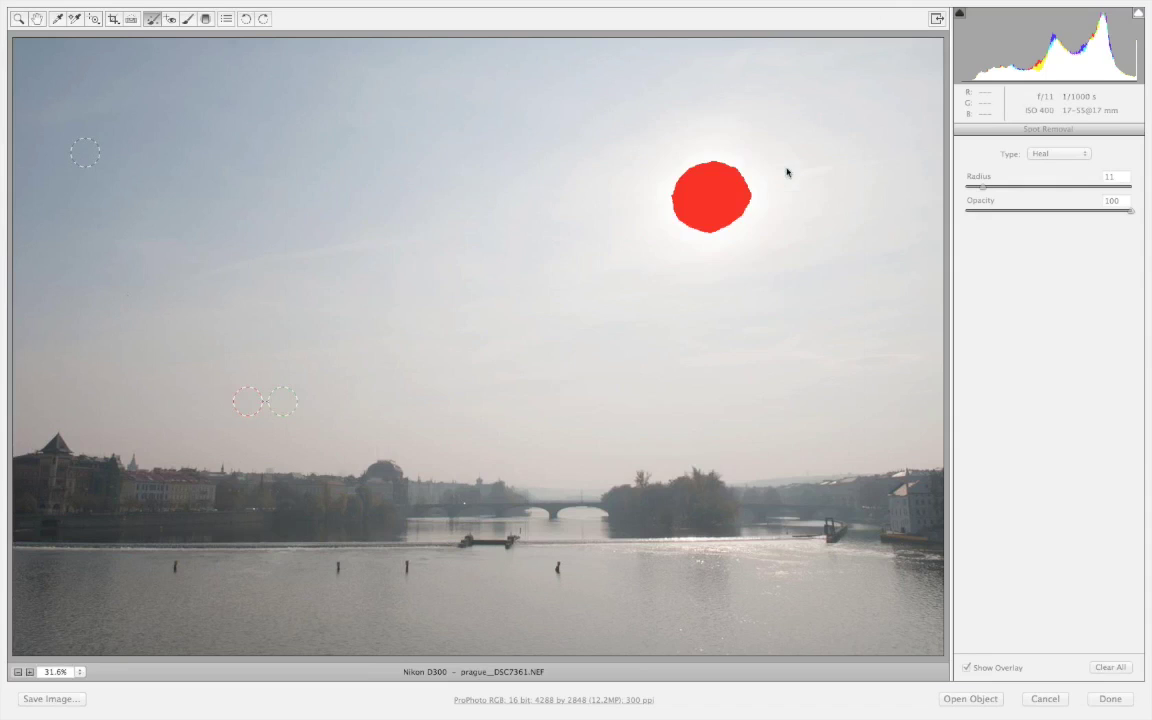
left_click(984, 699)
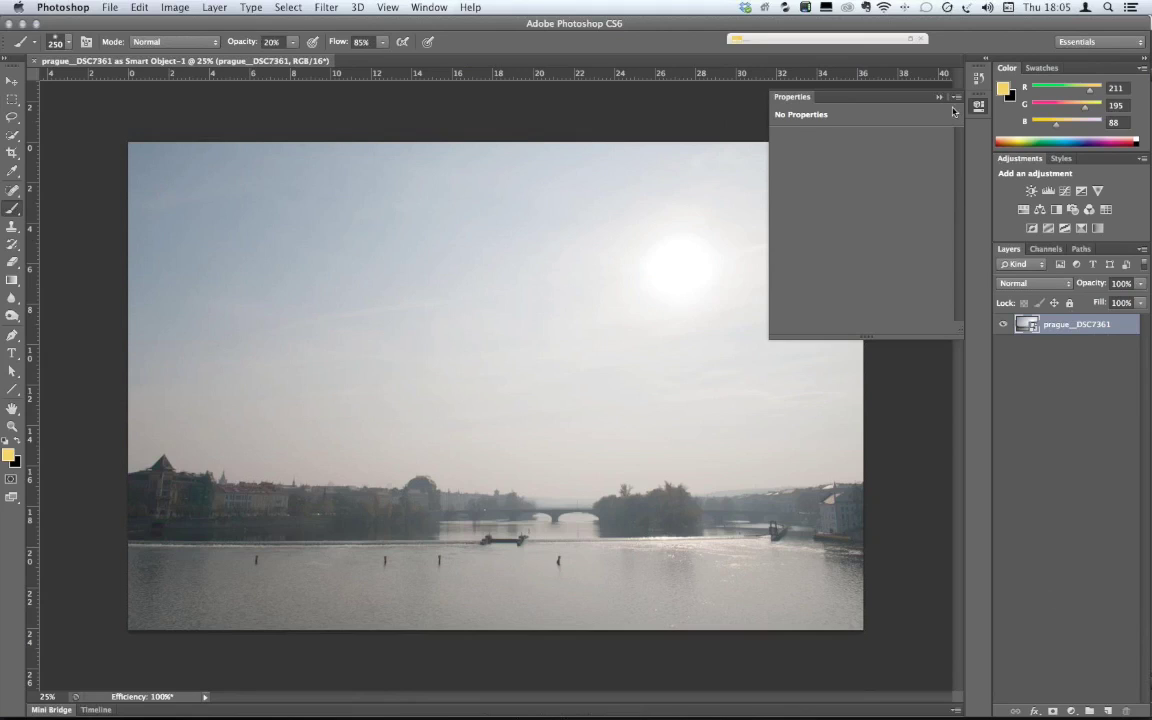
- Raise the Photo Filter 1 warming filter density to 52
left_click(845, 92)
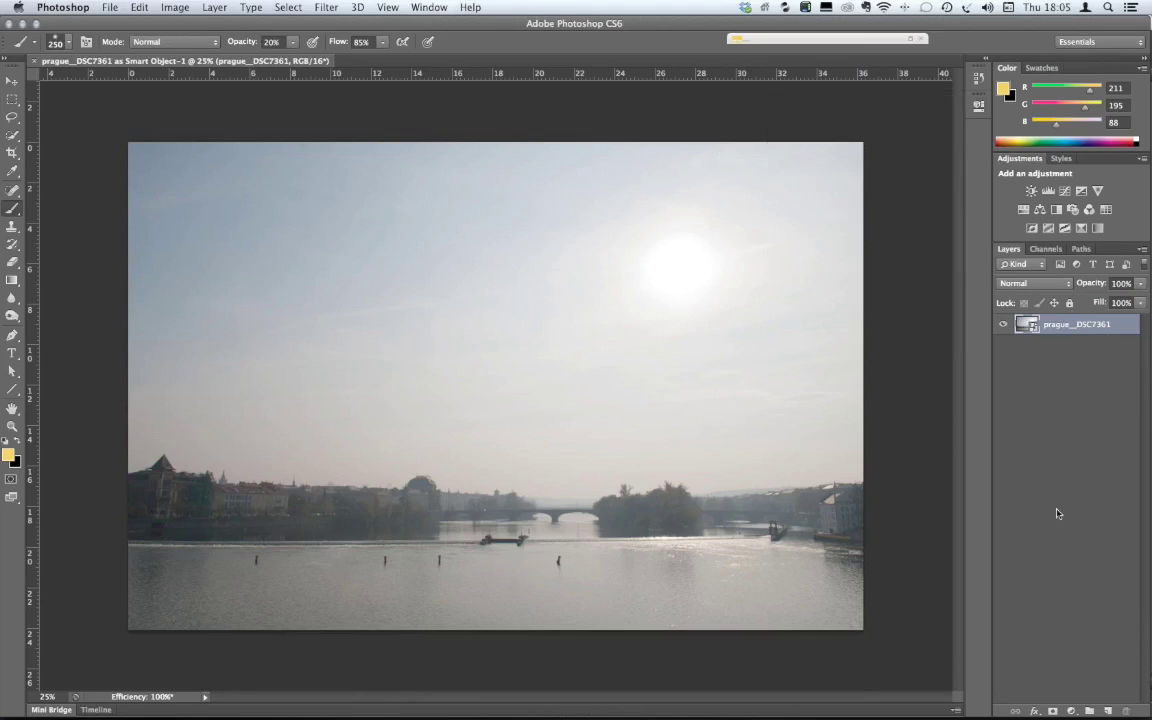
left_click(1072, 710)
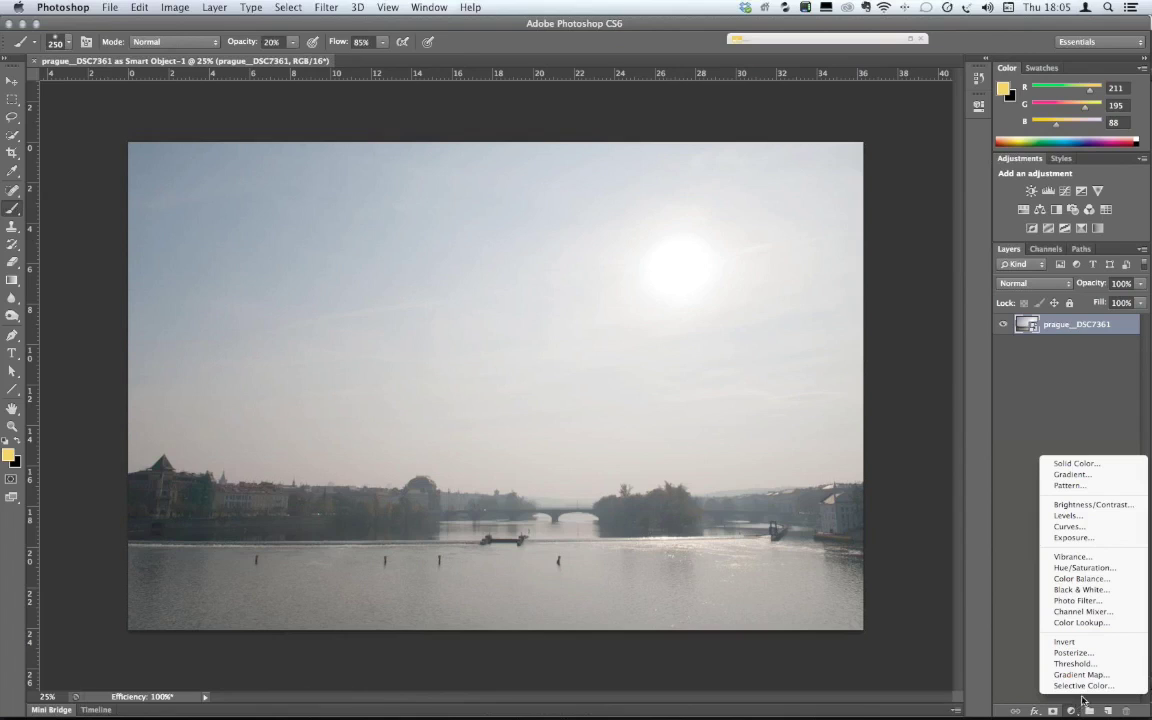
key("Escape")
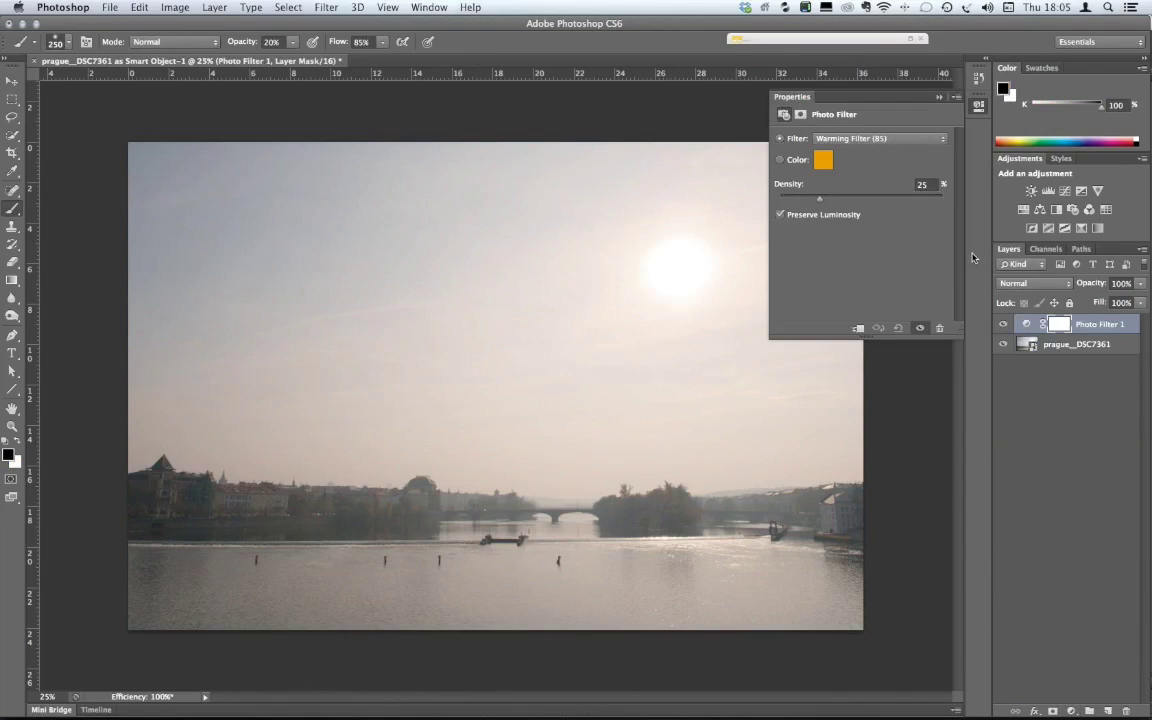
left_click_drag(820, 199, 823, 203)
left_click(846, 199)
left_click(862, 197)
left_click(865, 198)
left_click(864, 199)
left_click(864, 199)
left_click(939, 98)
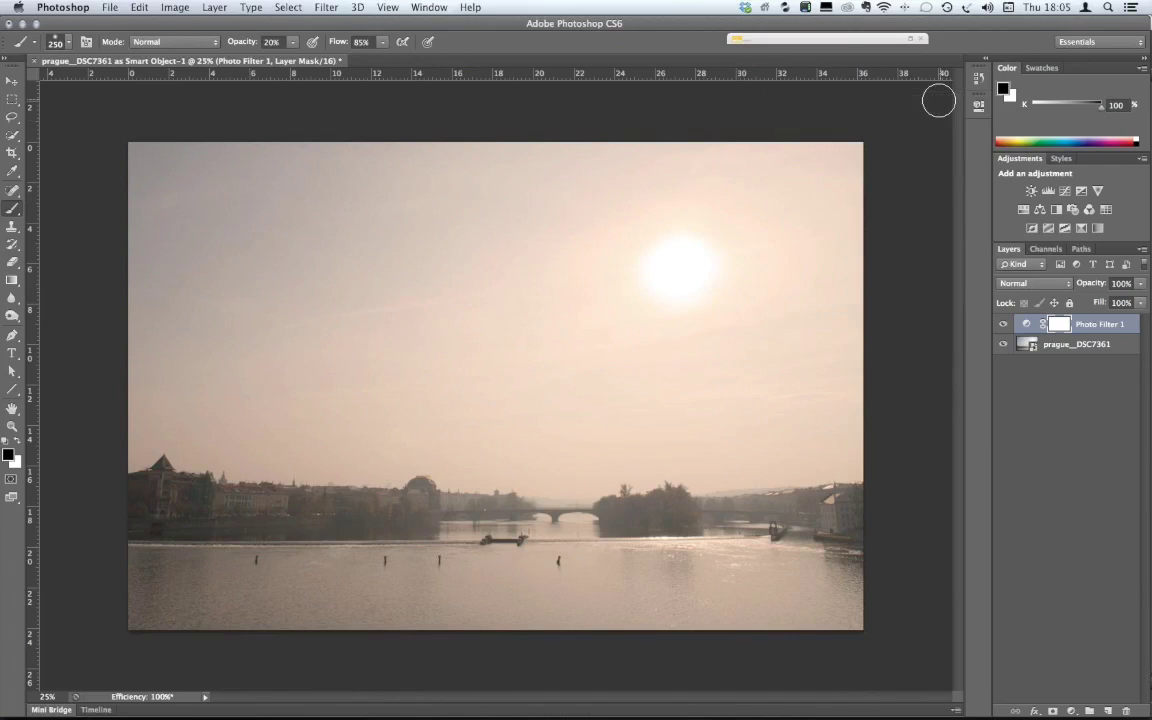
- Set Photo Filter 1 to Overlay blending and toggle its visibility to compare
left_click(1036, 290)
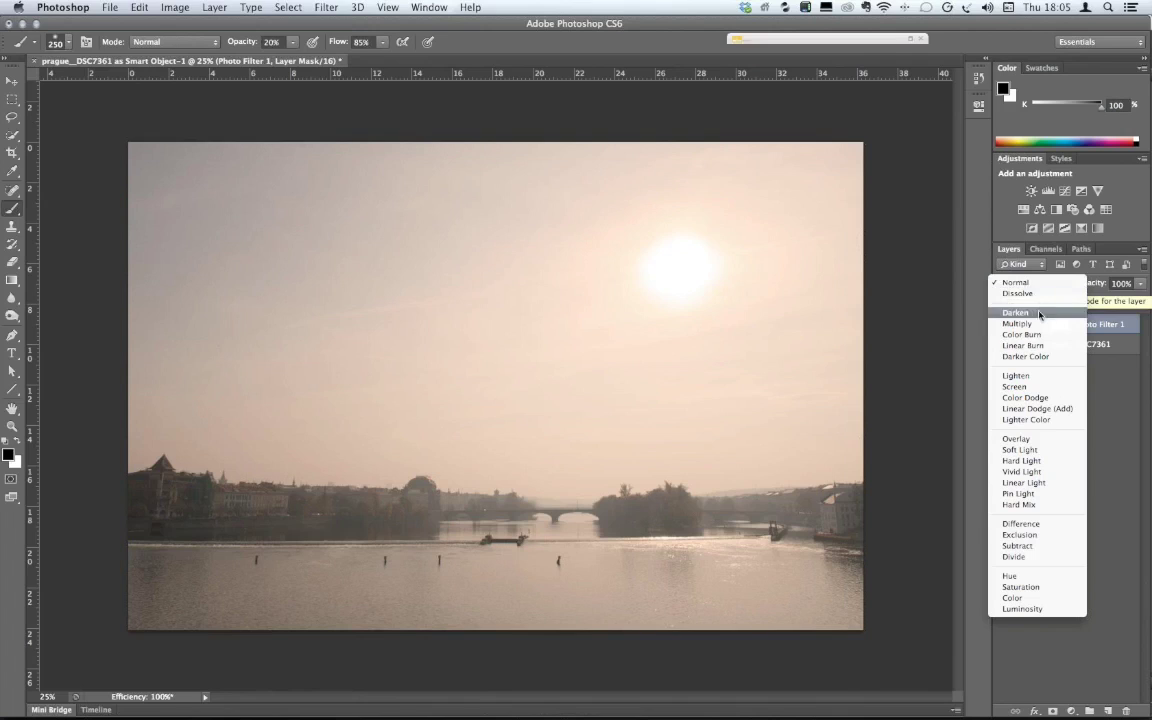
left_click(1045, 438)
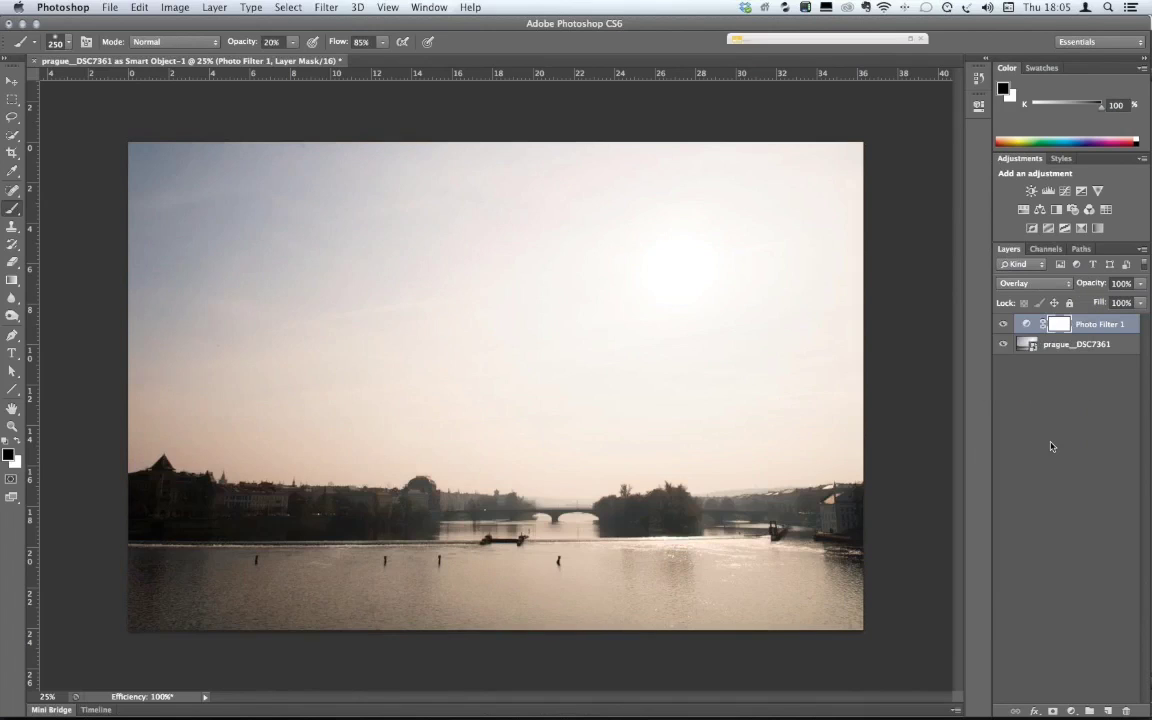
left_click(1003, 324)
left_click(1003, 324)
- Try Normal, Lighten and Screen blend modes for Photo Filter 1
left_click(1020, 283)
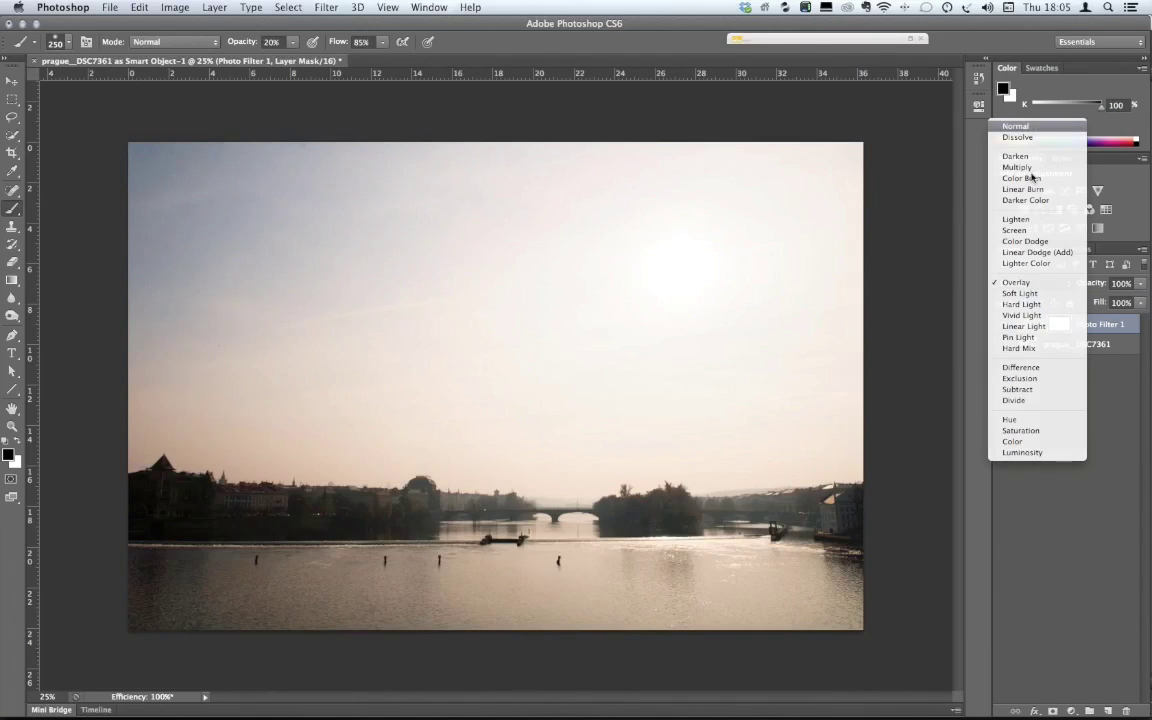
left_click(1018, 126)
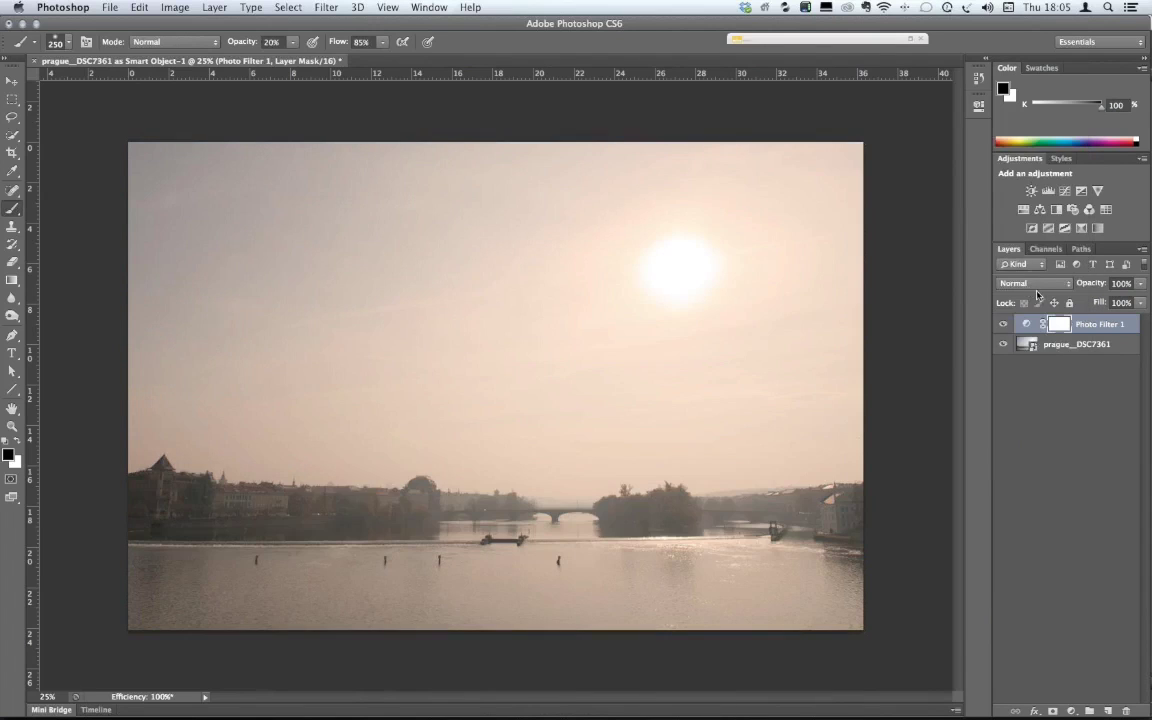
left_click(1038, 289)
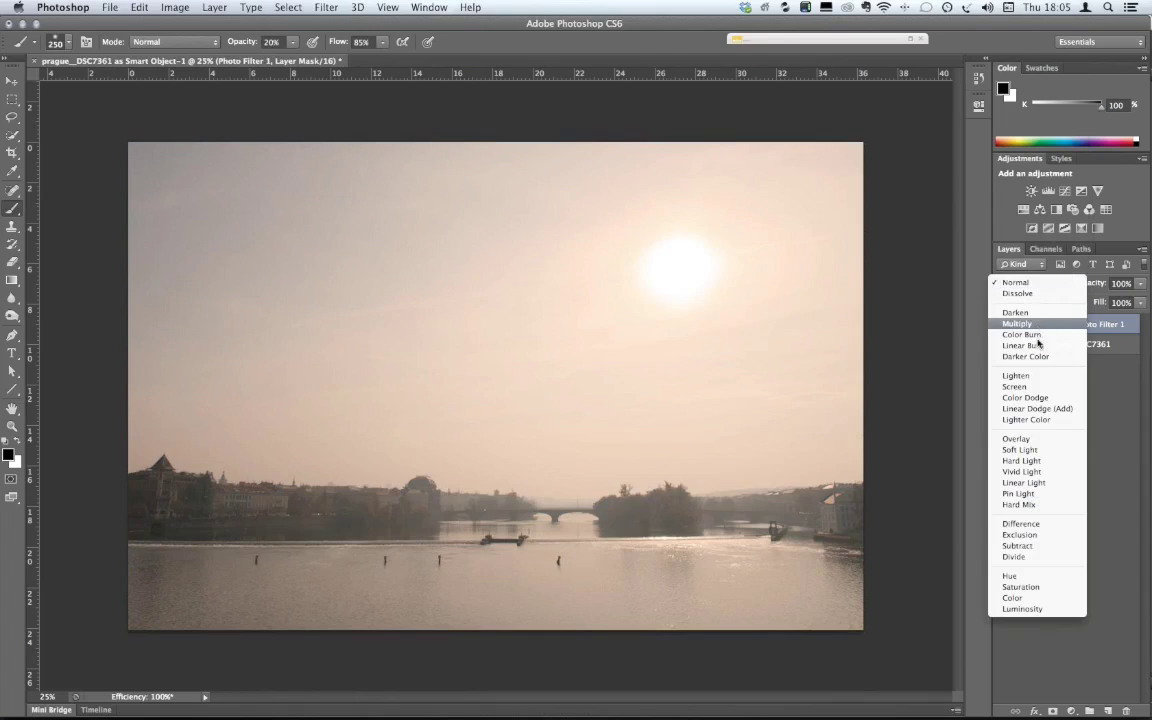
left_click(1039, 382)
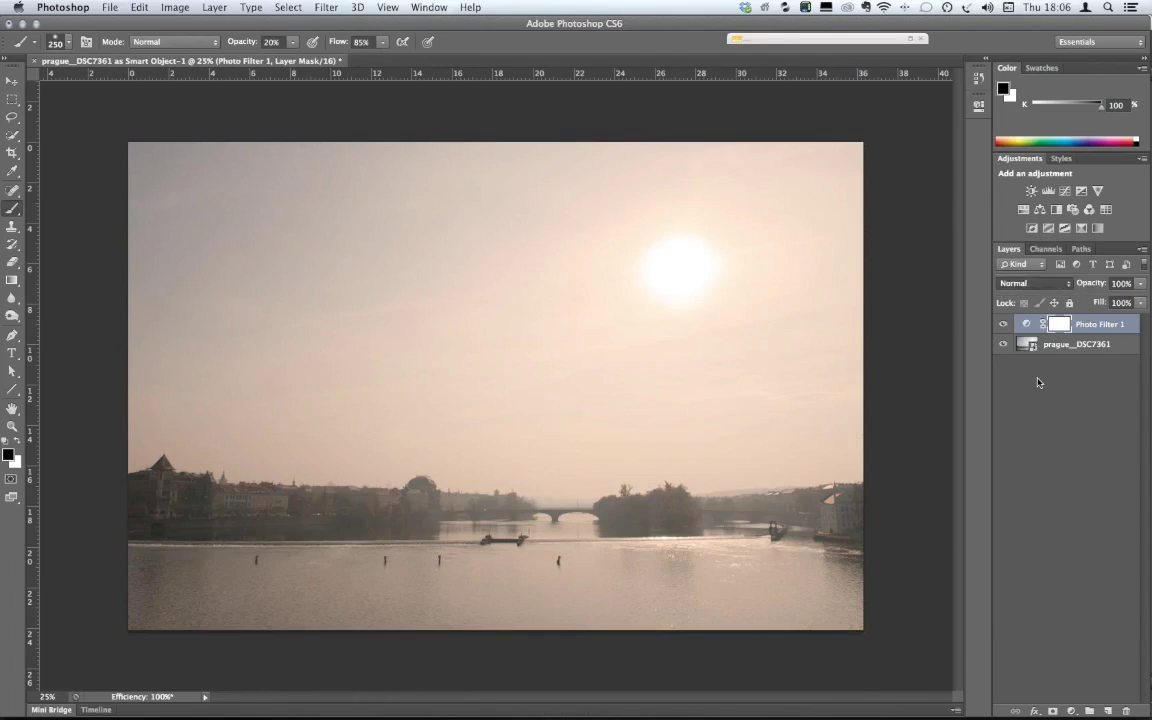
left_click(1035, 283)
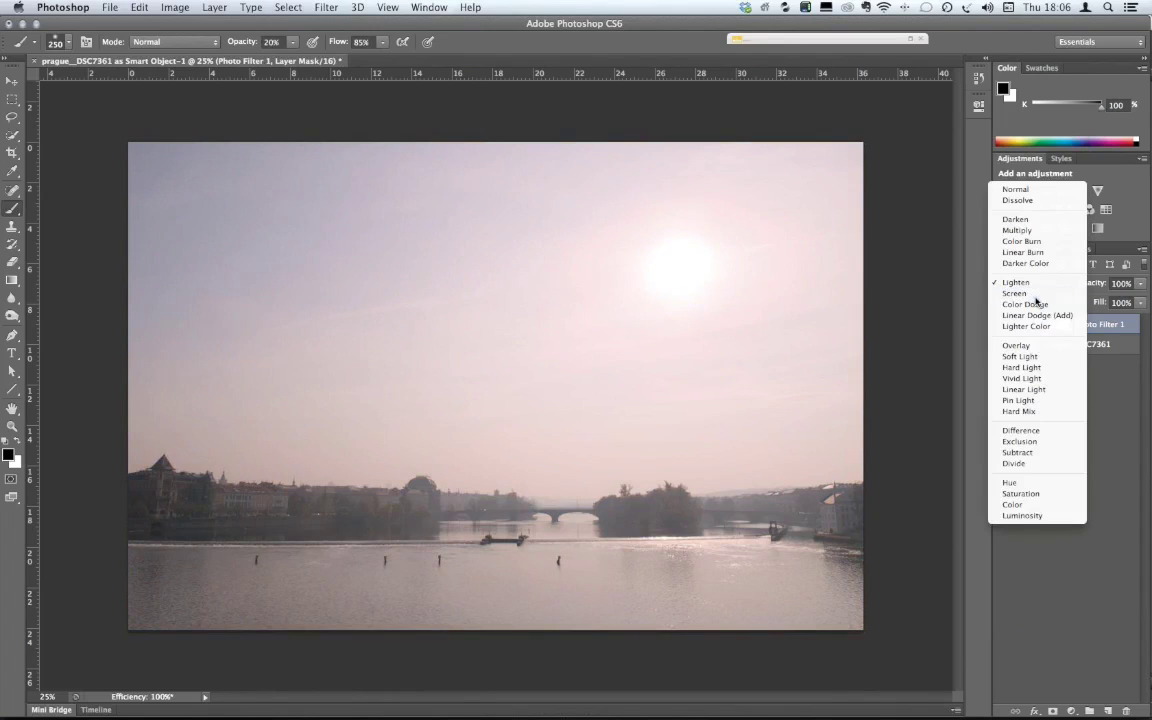
left_click(1036, 295)
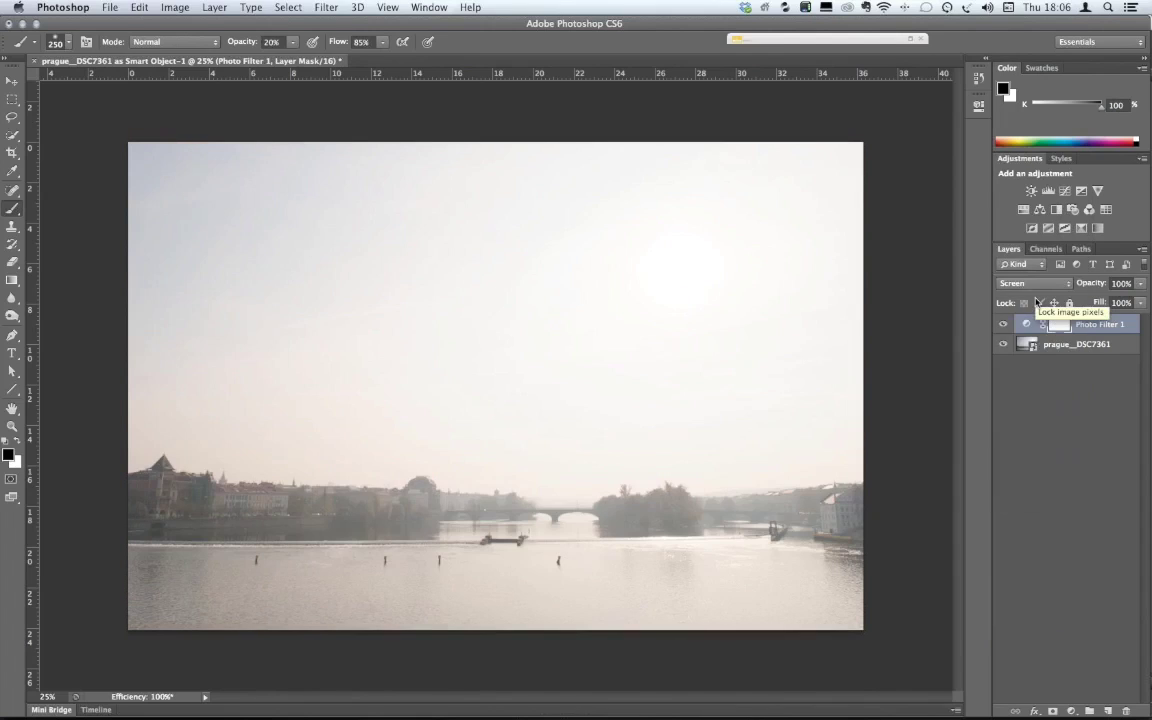
left_click(1032, 284)
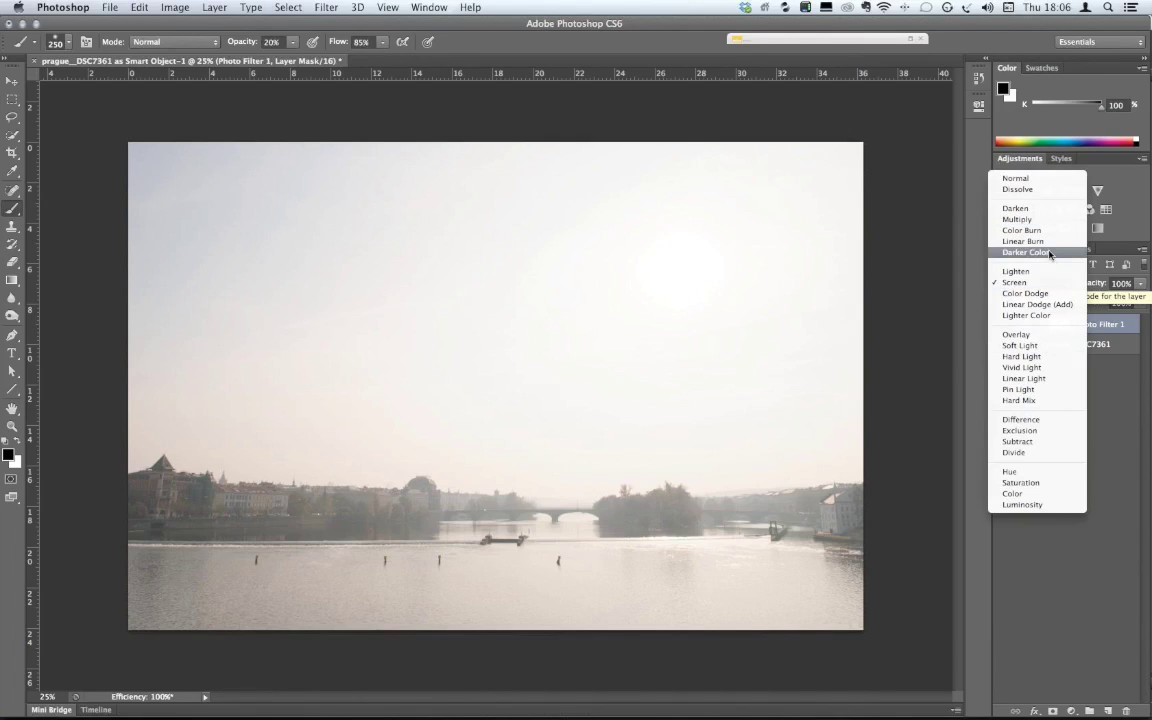
key("Escape")
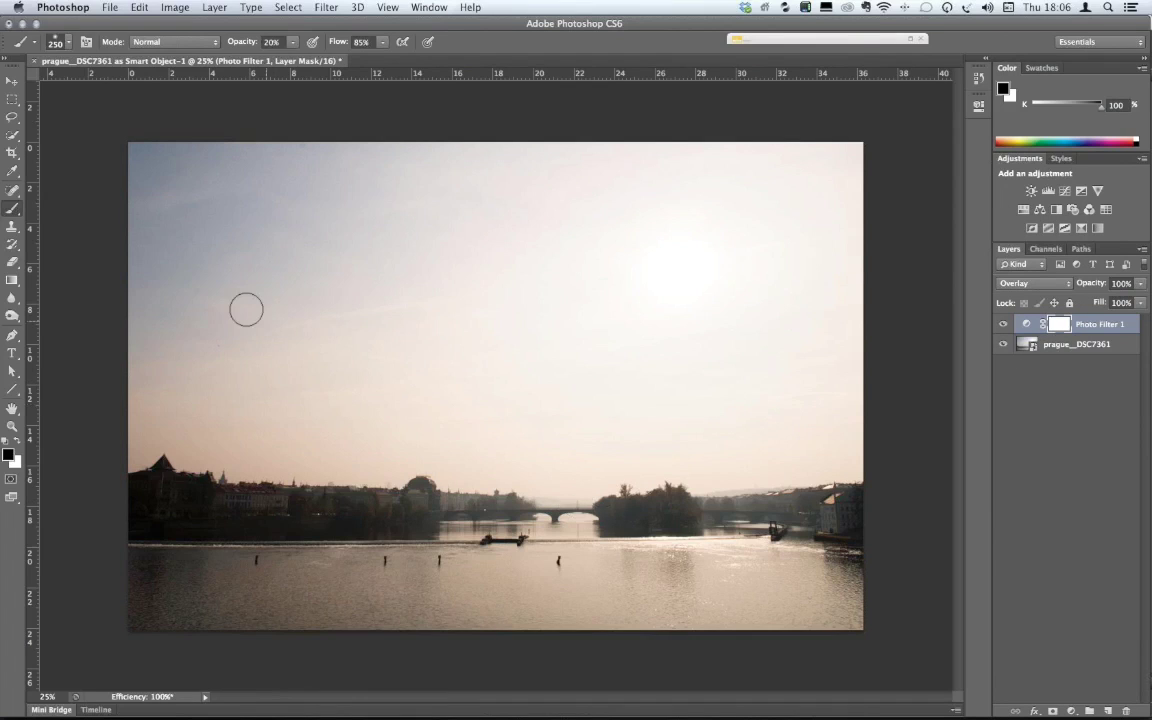
- Fade the Photo Filter mask upward with a gradient, then add Color Balance midtones Red +14, Yellow −26
left_click(12, 281)
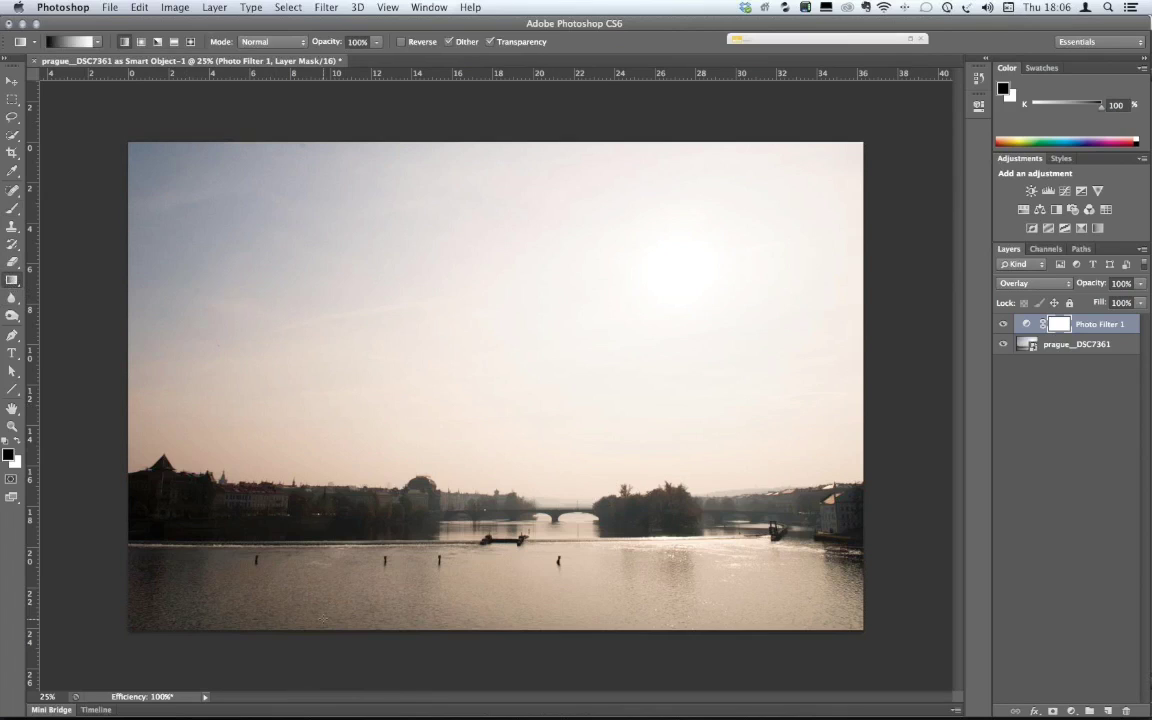
left_click_drag(323, 620, 326, 388)
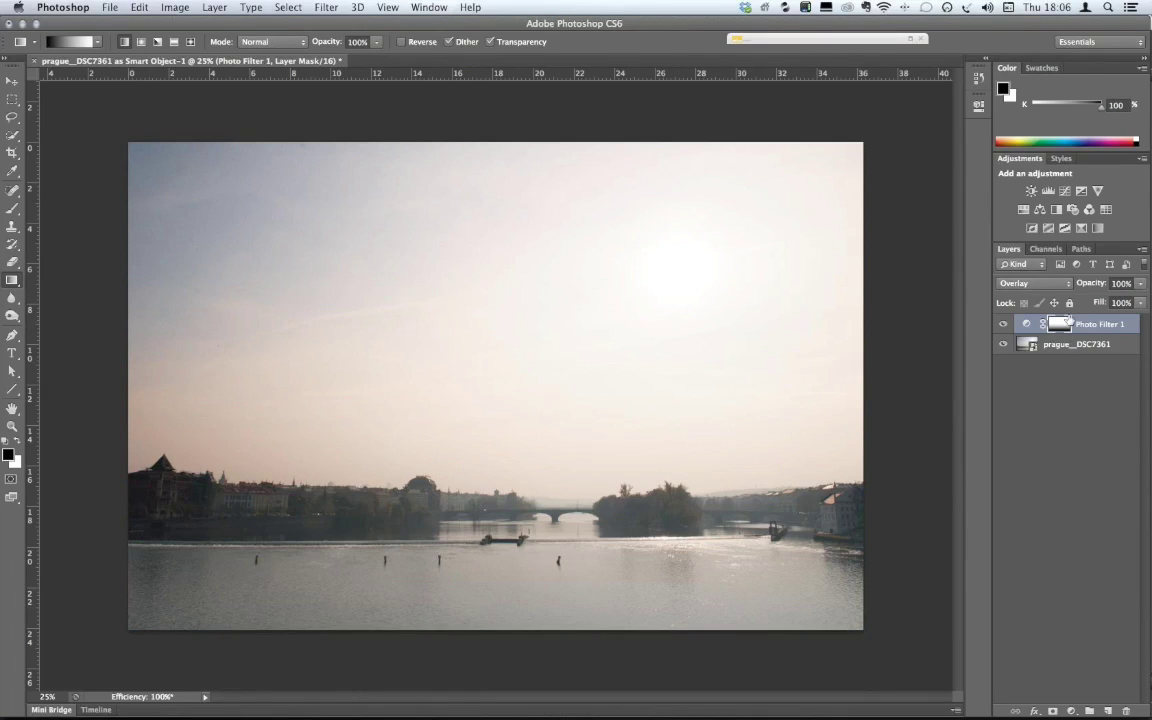
left_click(1071, 711)
left_click(1090, 579)
left_click_drag(843, 171, 850, 172)
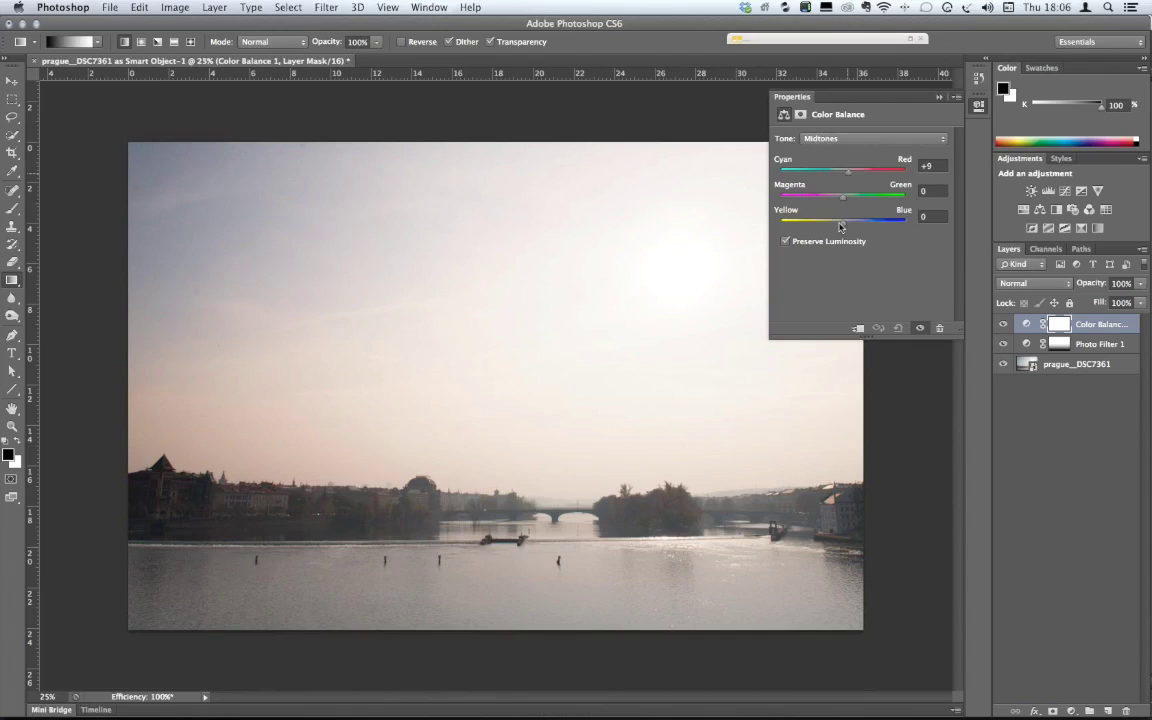
left_click_drag(843, 222, 828, 222)
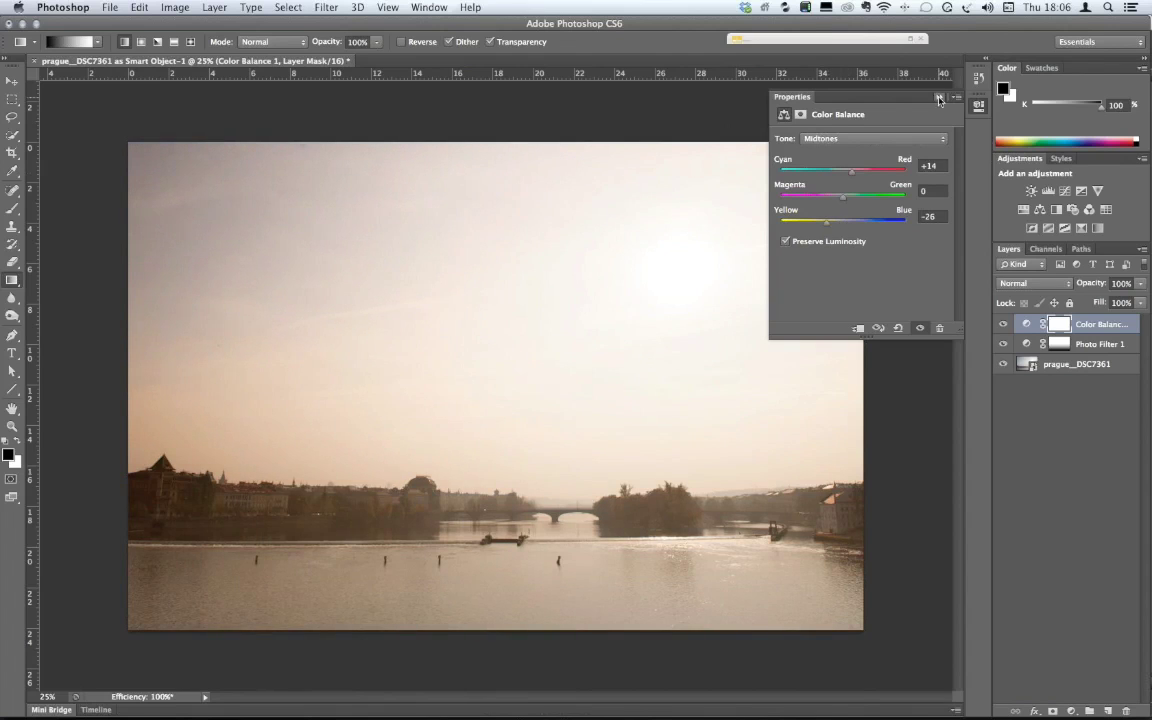
left_click(879, 90)
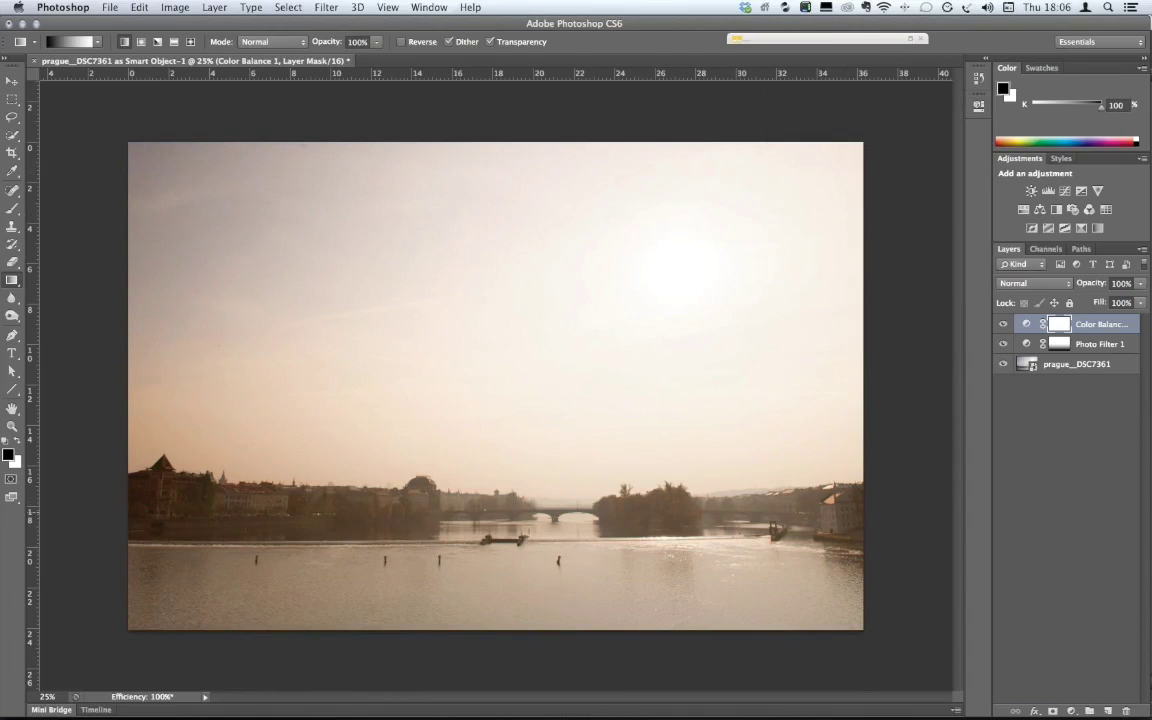
- Add a Curves layer with two points that lift the midtones and ease the highlights
left_click(1071, 711)
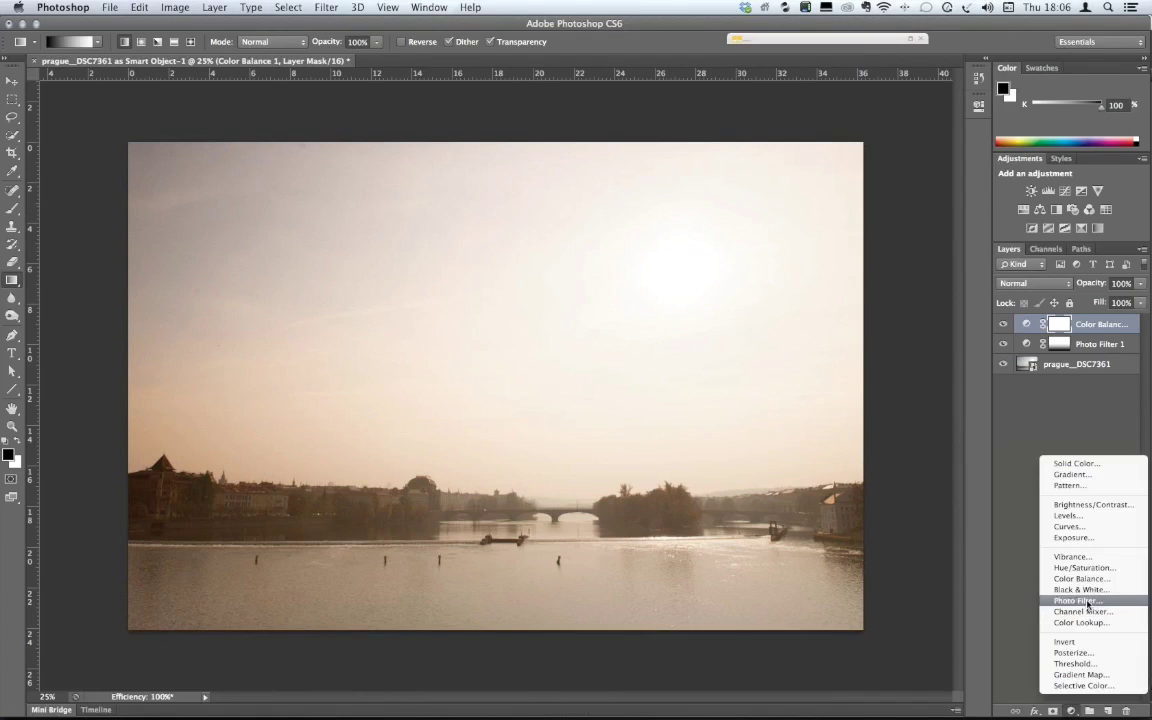
left_click(1092, 528)
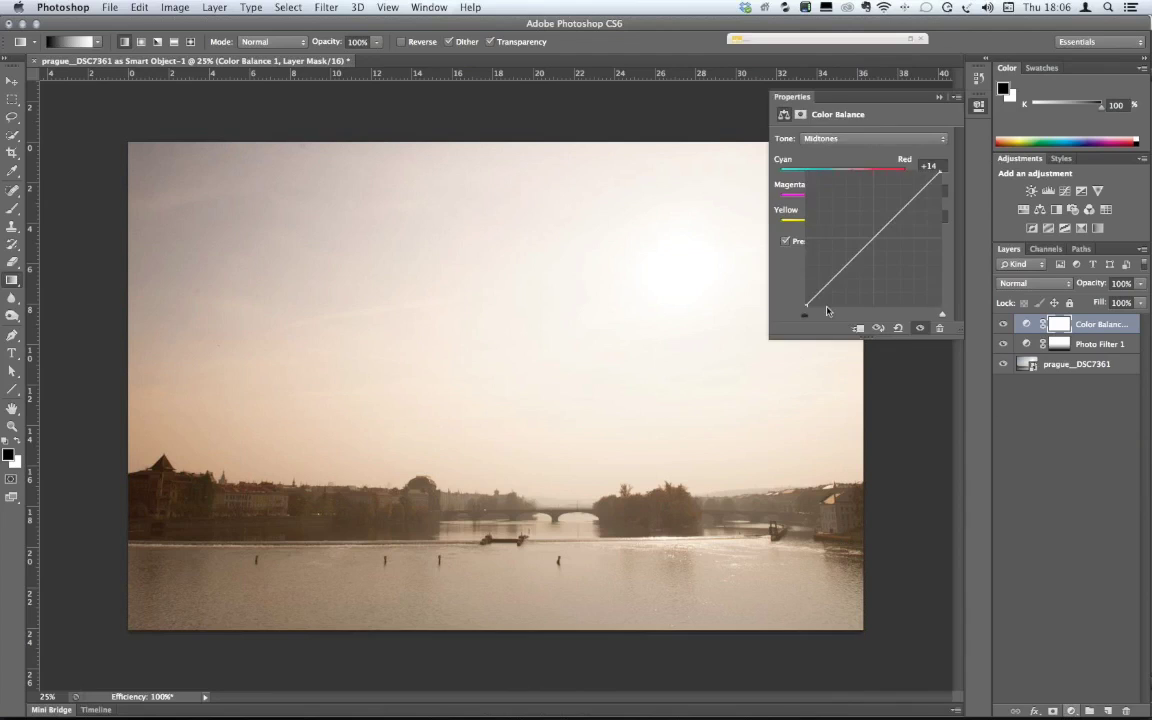
left_click(831, 282)
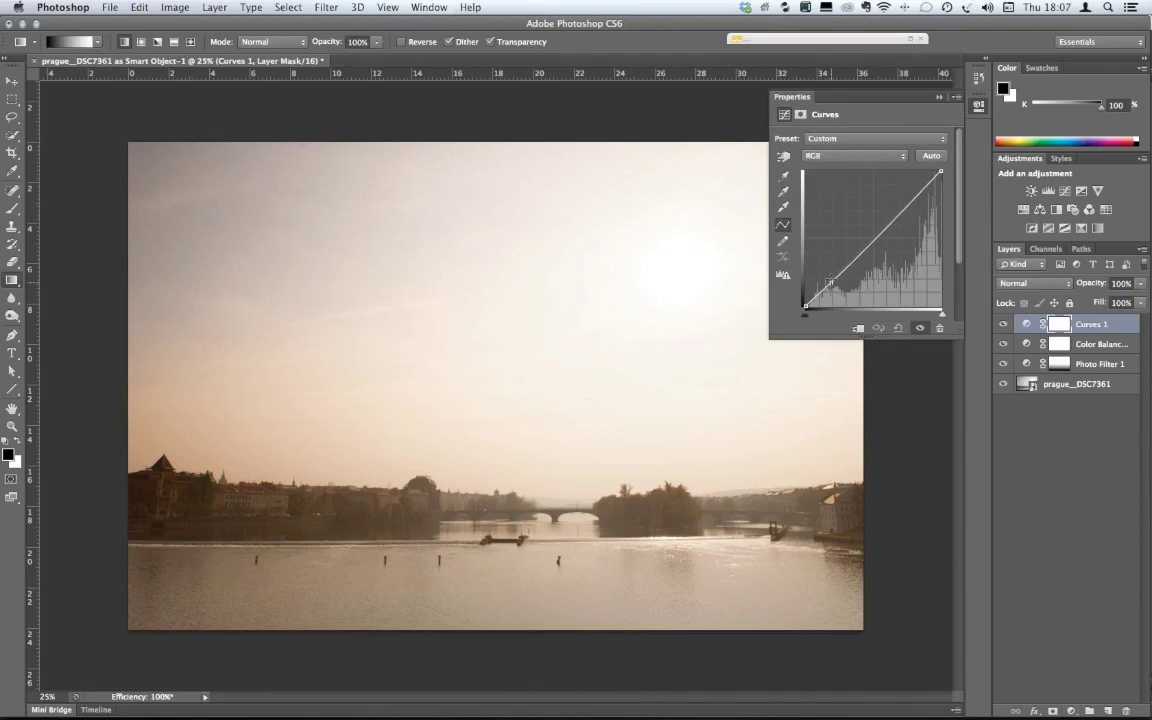
left_click_drag(831, 282, 829, 272)
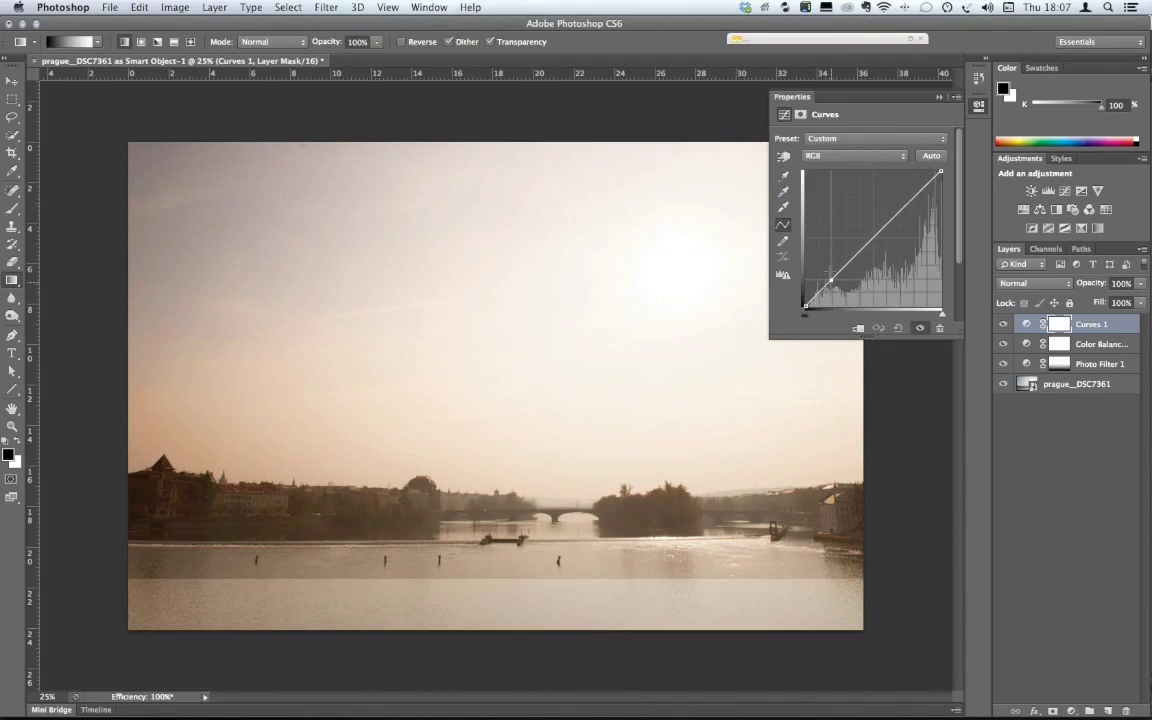
left_click_drag(887, 203, 892, 210)
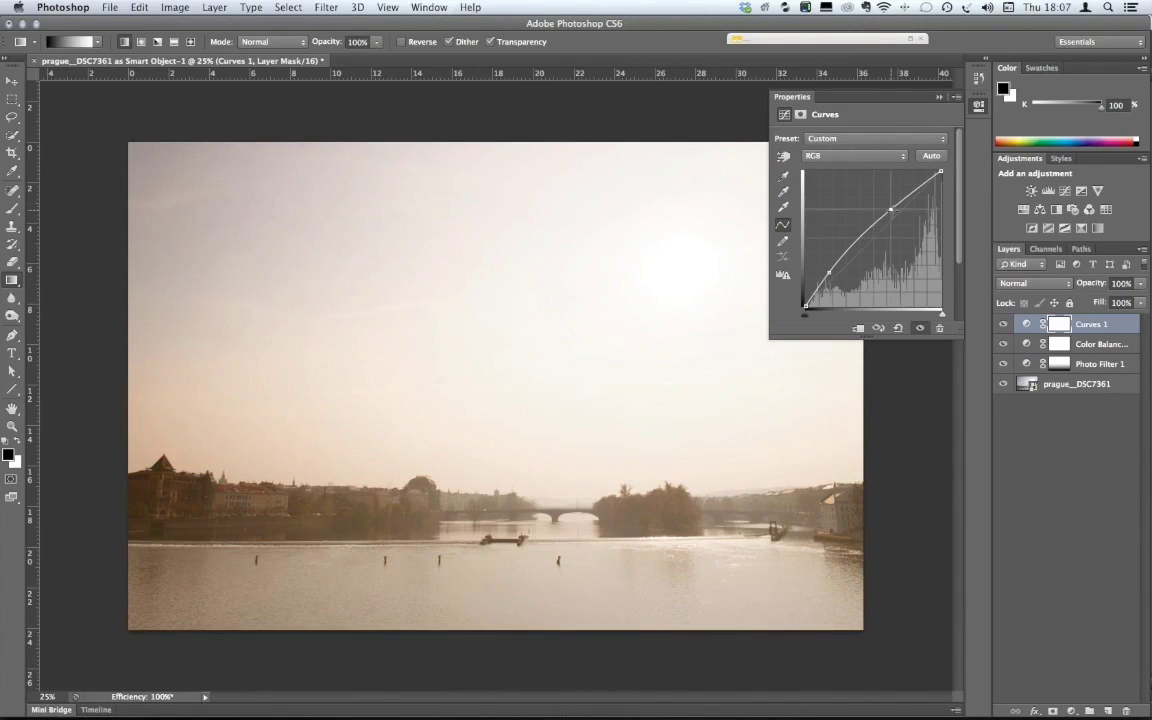
left_click(938, 96)
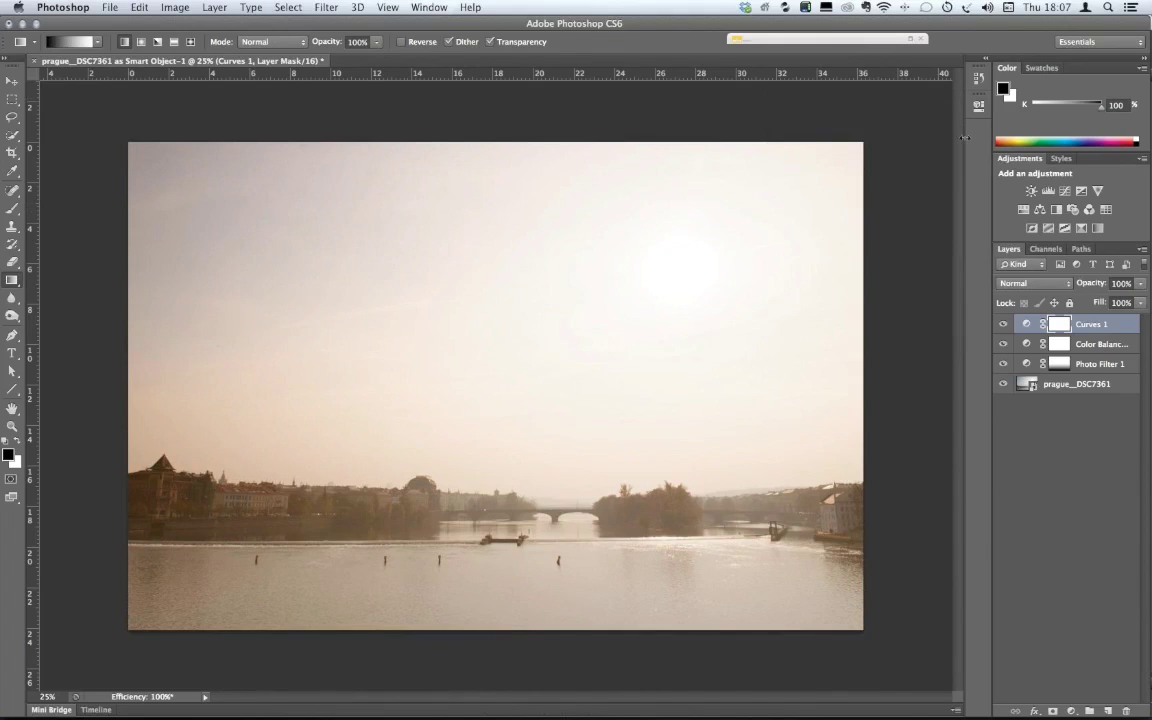
left_click(1055, 388)
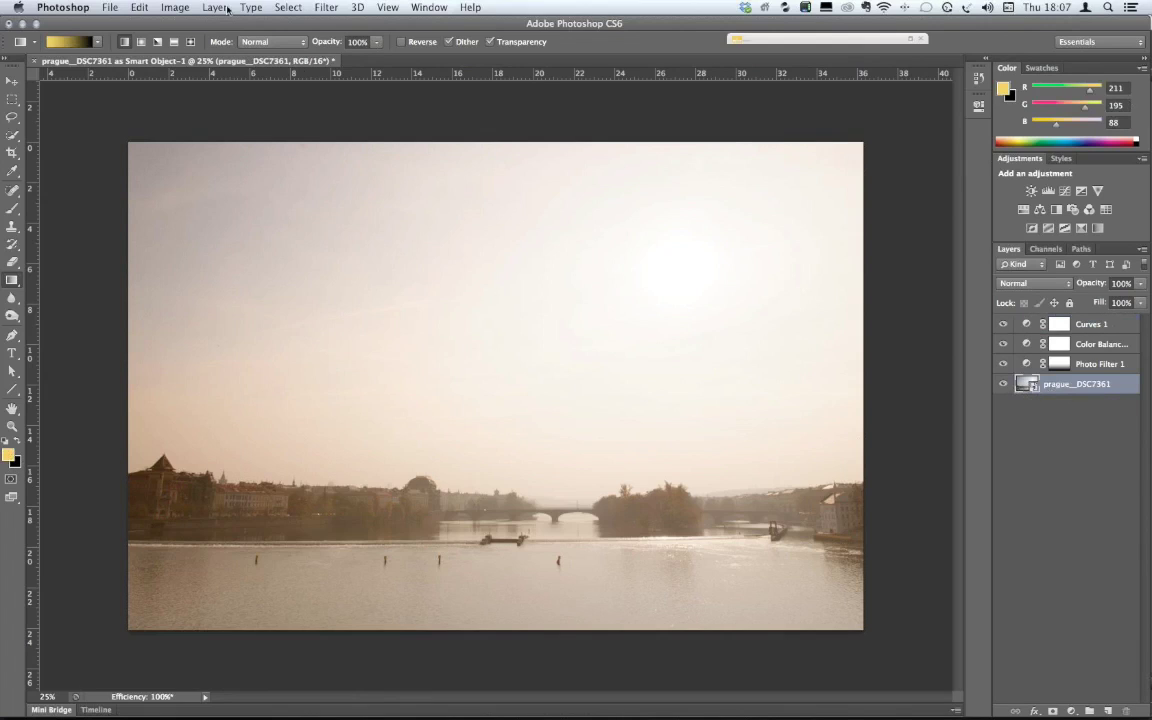
left_click(320, 7)
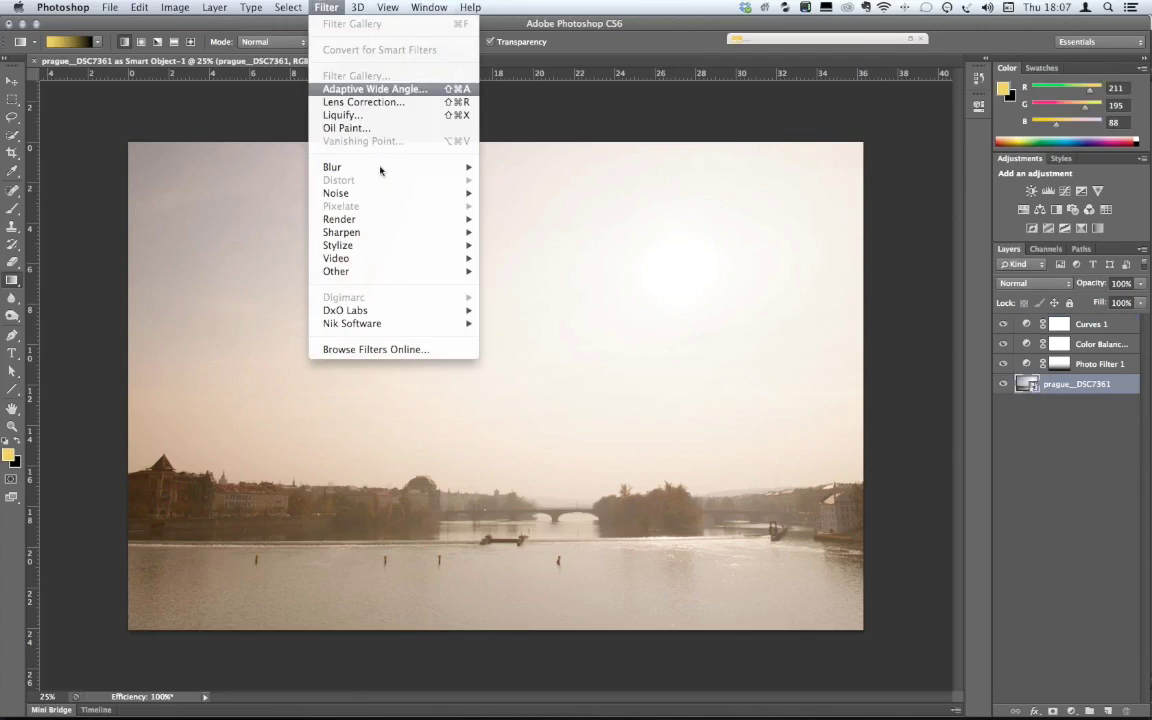
- Apply a Gaussian Blur smart filter with an increased radius to the prague_DSC7361 layer
mouse_move(380, 167)
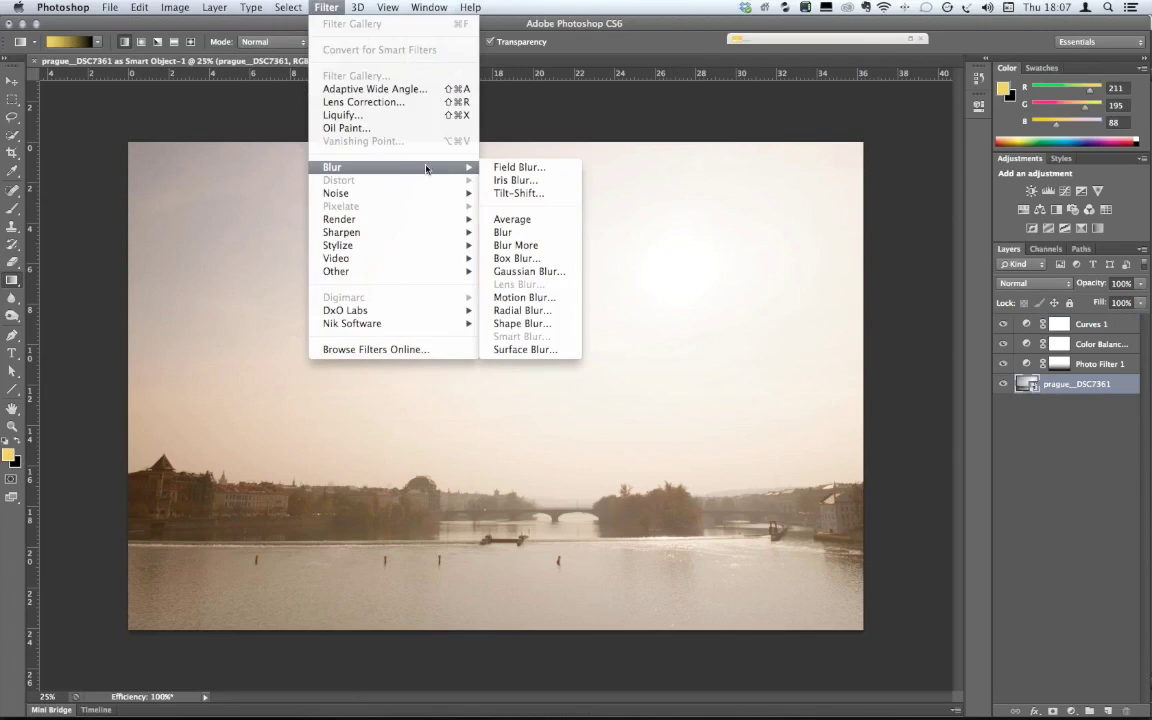
left_click(557, 274)
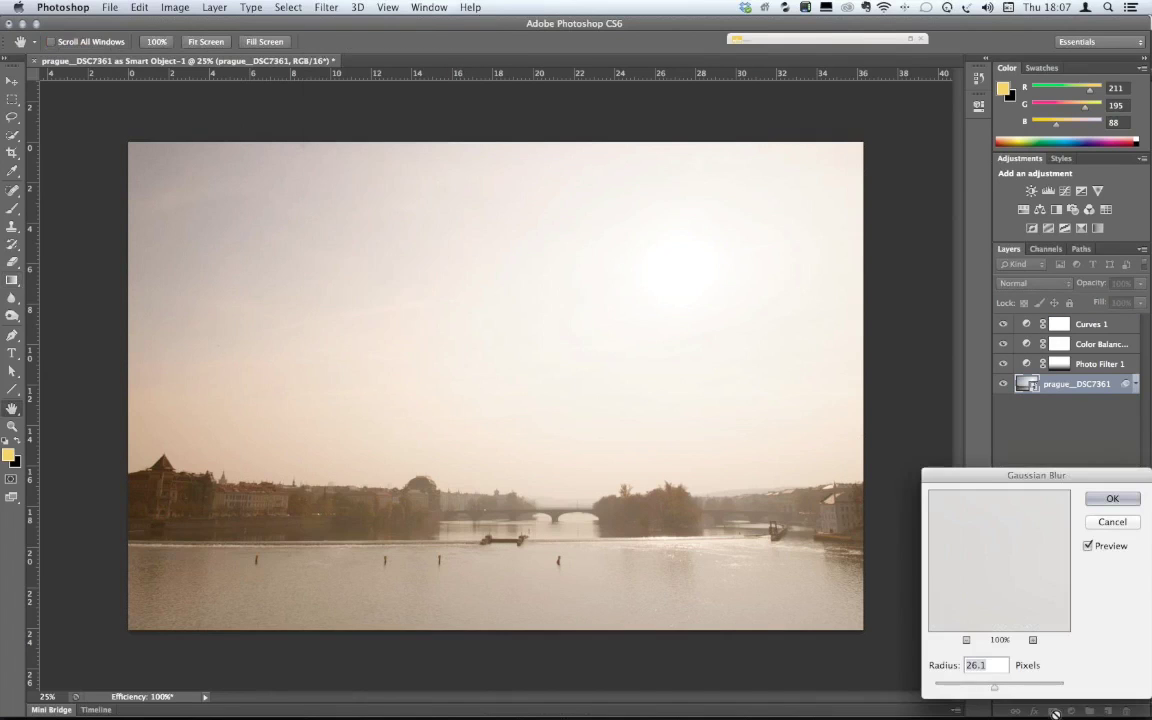
left_click_drag(994, 687, 997, 689)
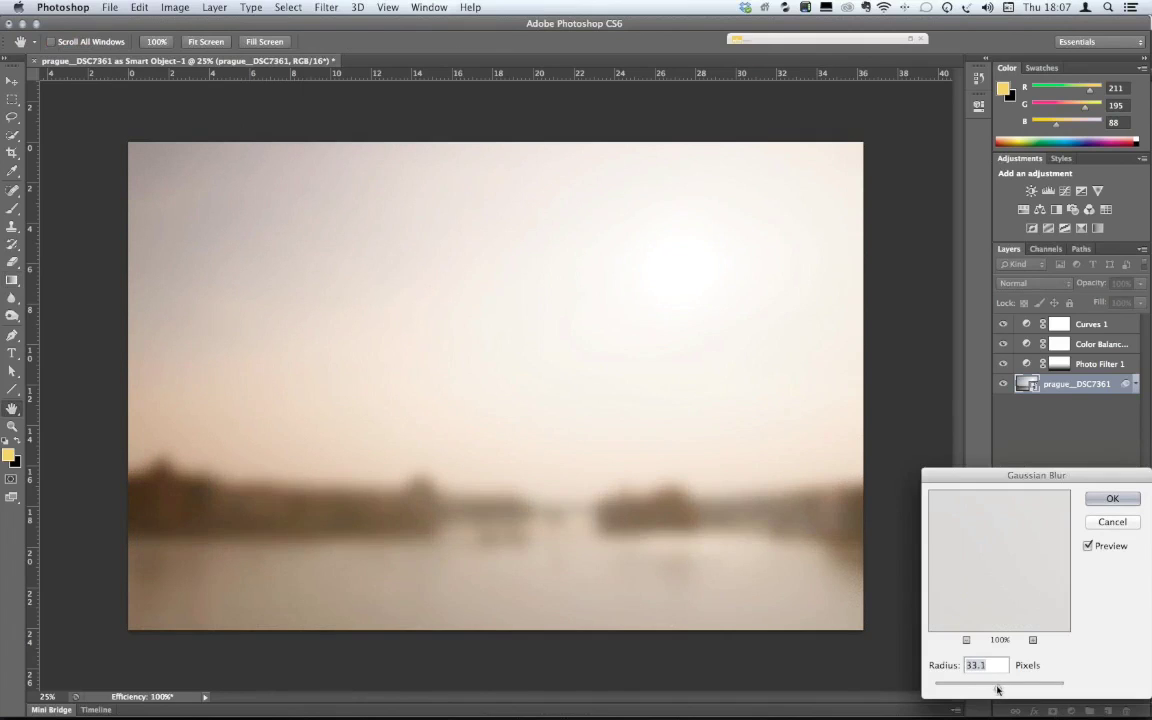
left_click(1111, 498)
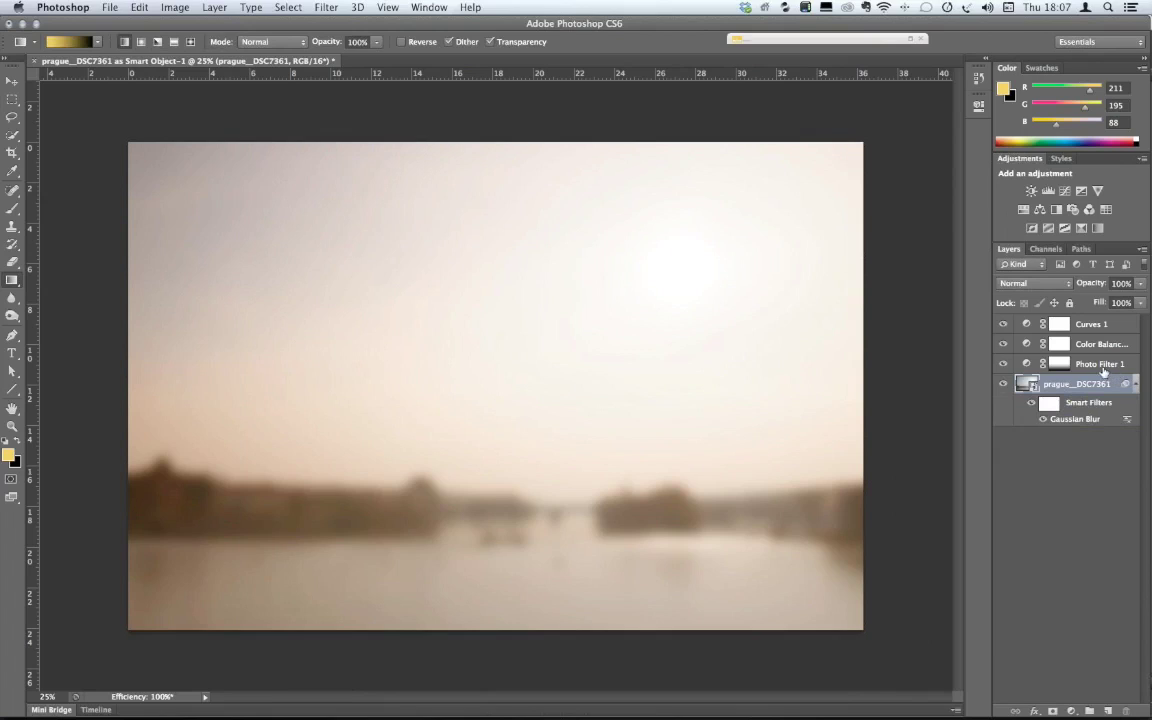
- On the smart filter mask, paint away the blur across the treeline and river with an 800 px brush at 100%
left_click(1050, 404)
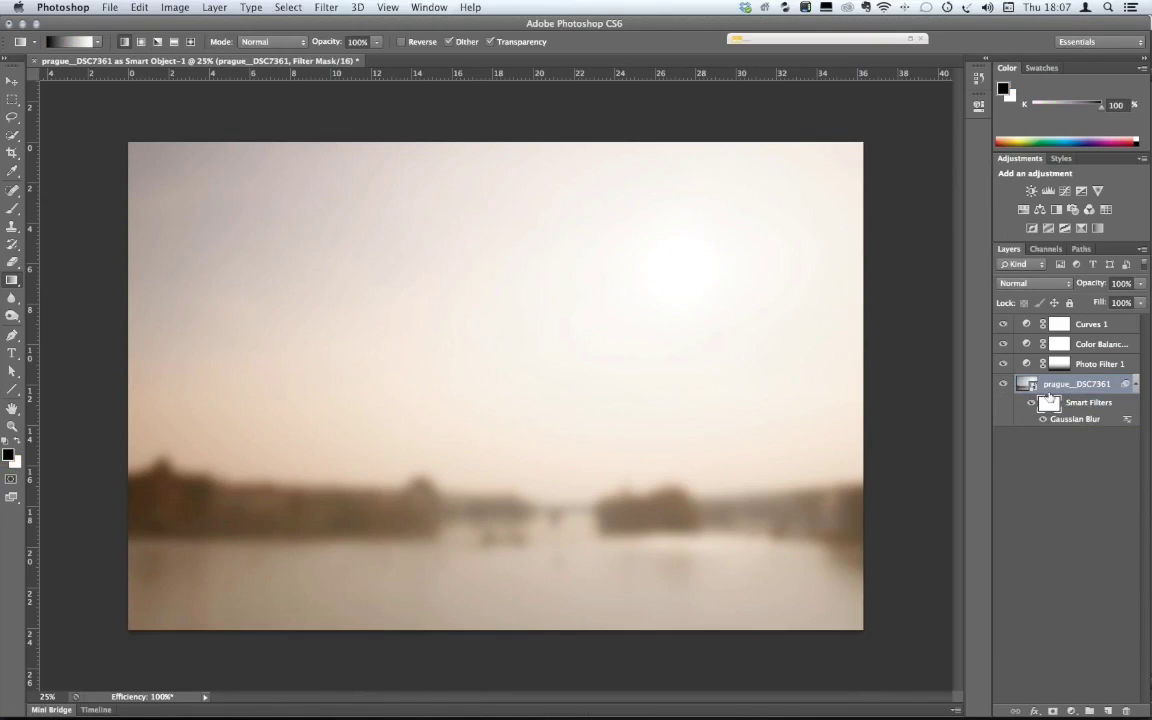
left_click(12, 210)
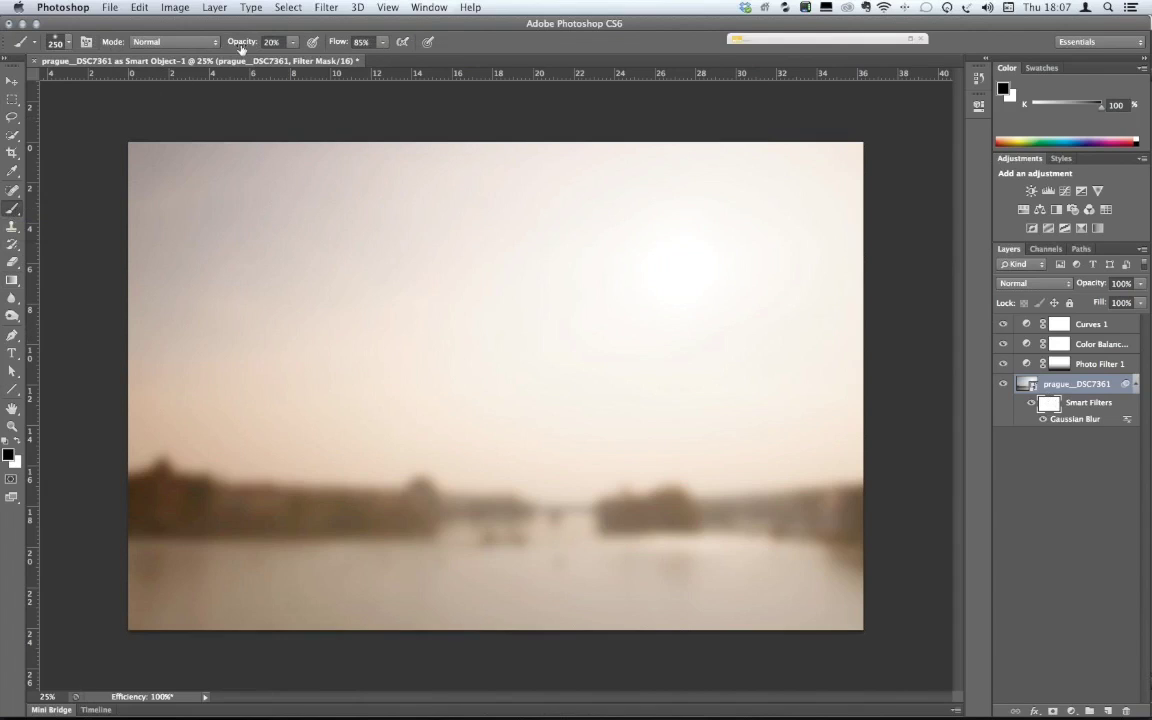
key("0")
left_click(64, 43)
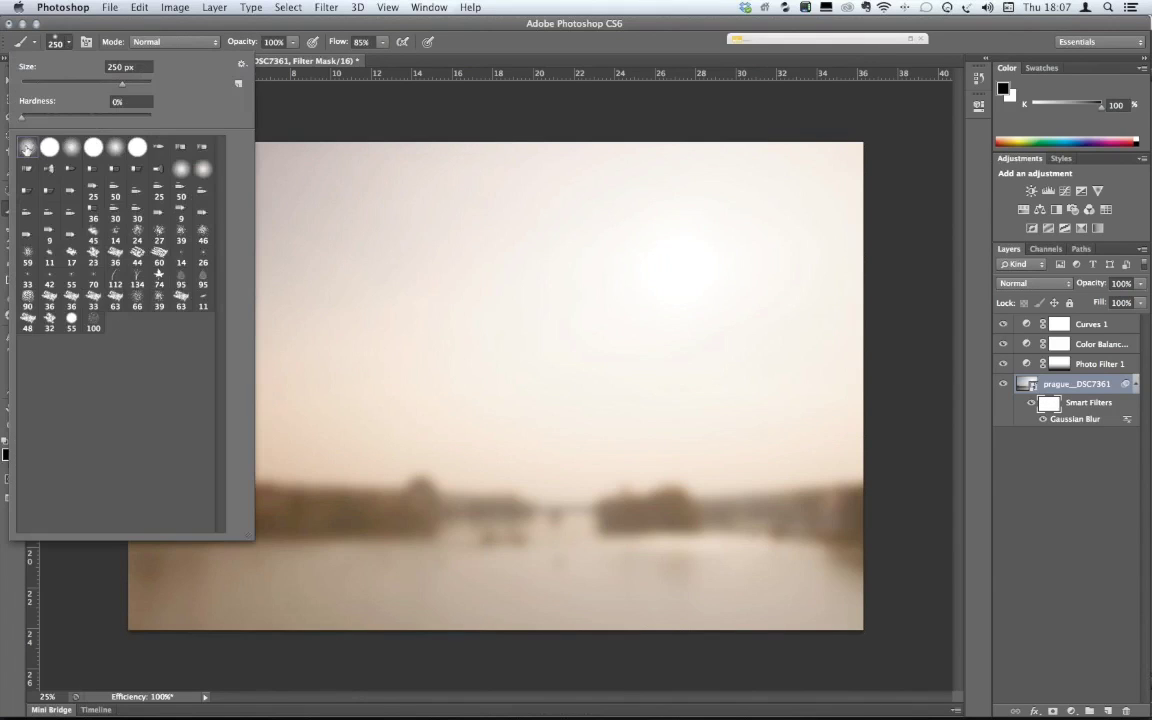
left_click(60, 42)
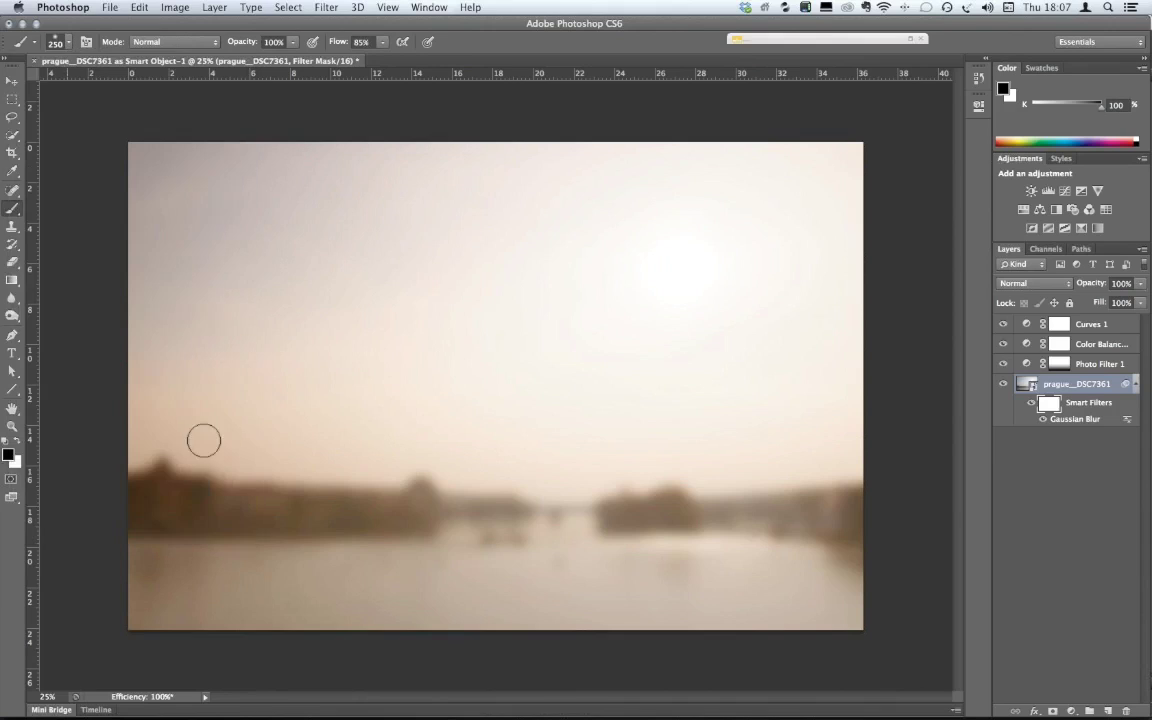
key("bracketright")
key("bracketright")
key("bracketright")
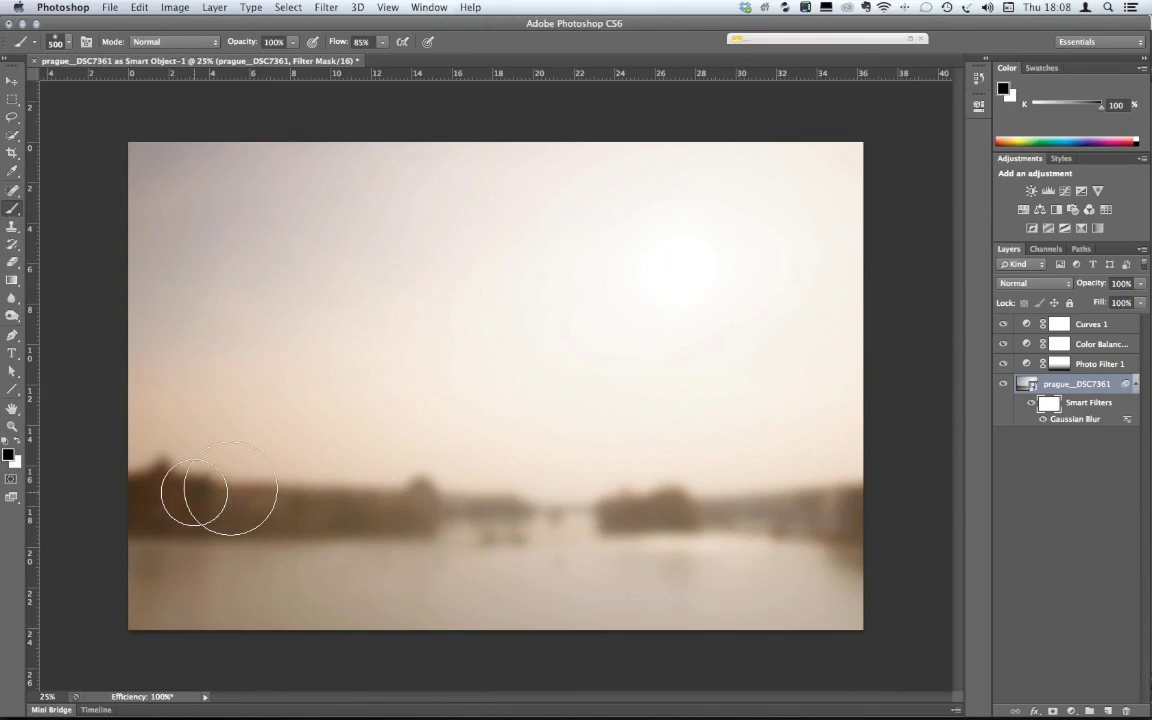
key("bracketright")
key("bracketright")
key("bracketright")
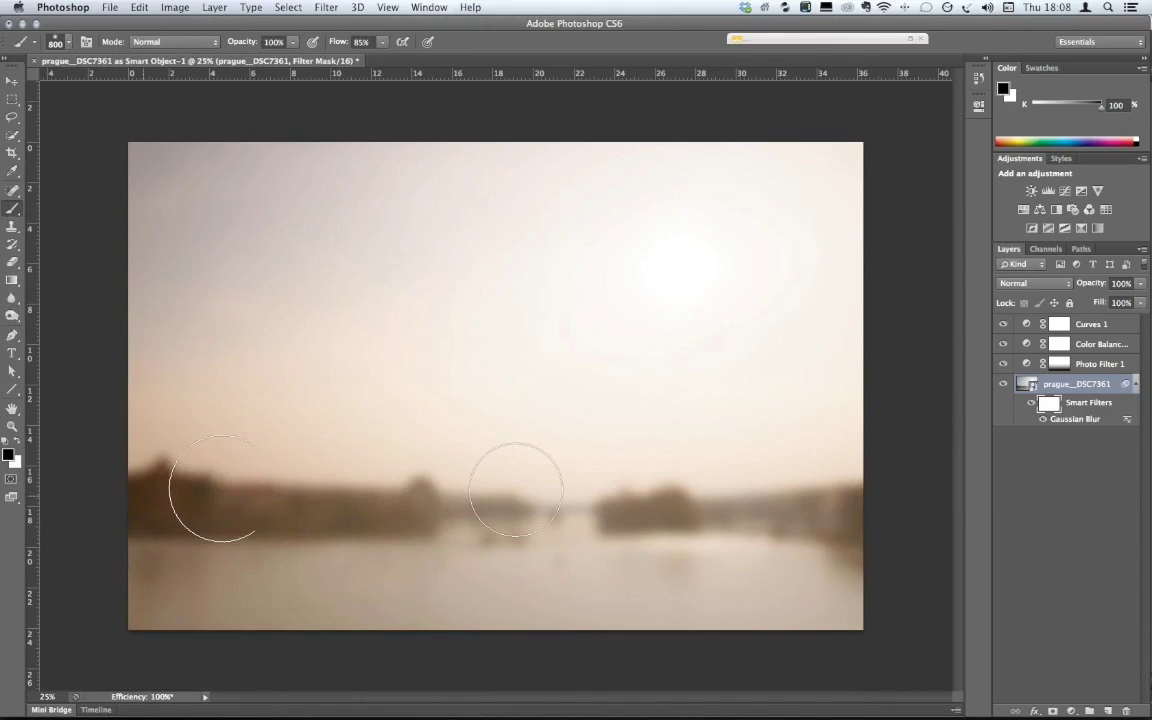
left_click_drag(516, 489, 938, 509)
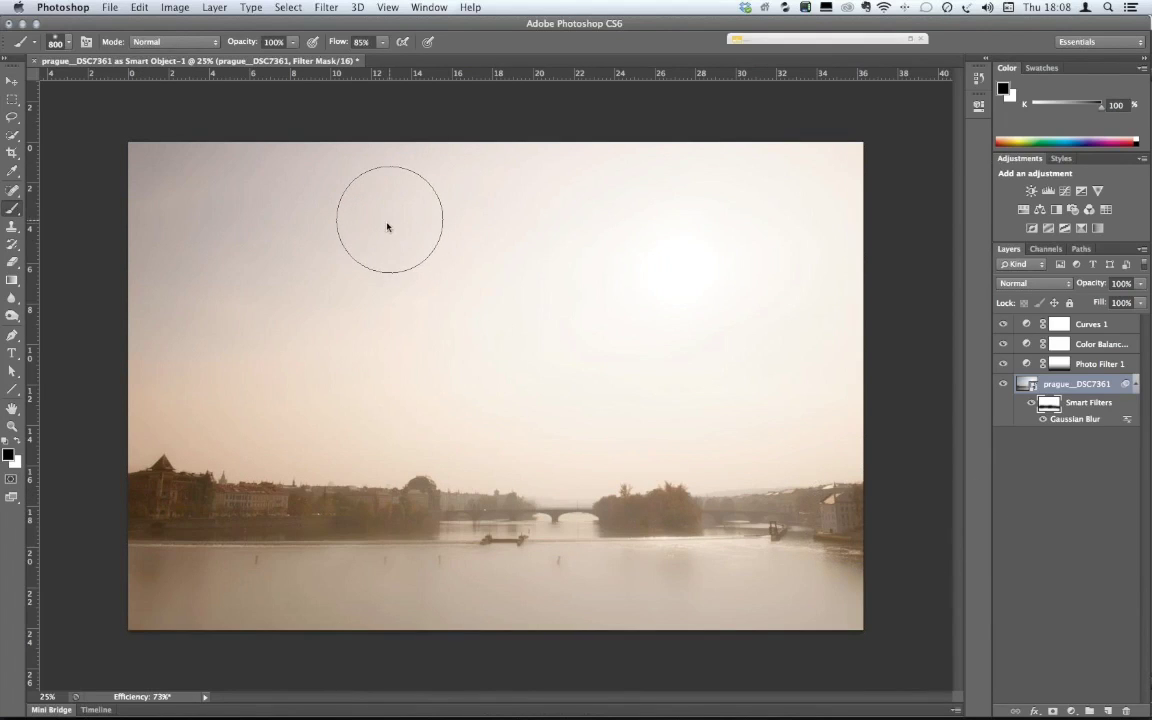
- Paint the blur mask over the left-hand buildings at 30% opacity
key("3")
mouse_move(247, 406)
left_mouse_down()
mouse_move(198, 437)
mouse_move(309, 458)
mouse_move(318, 448)
left_mouse_up()
key("bracketright")
key("bracketright")
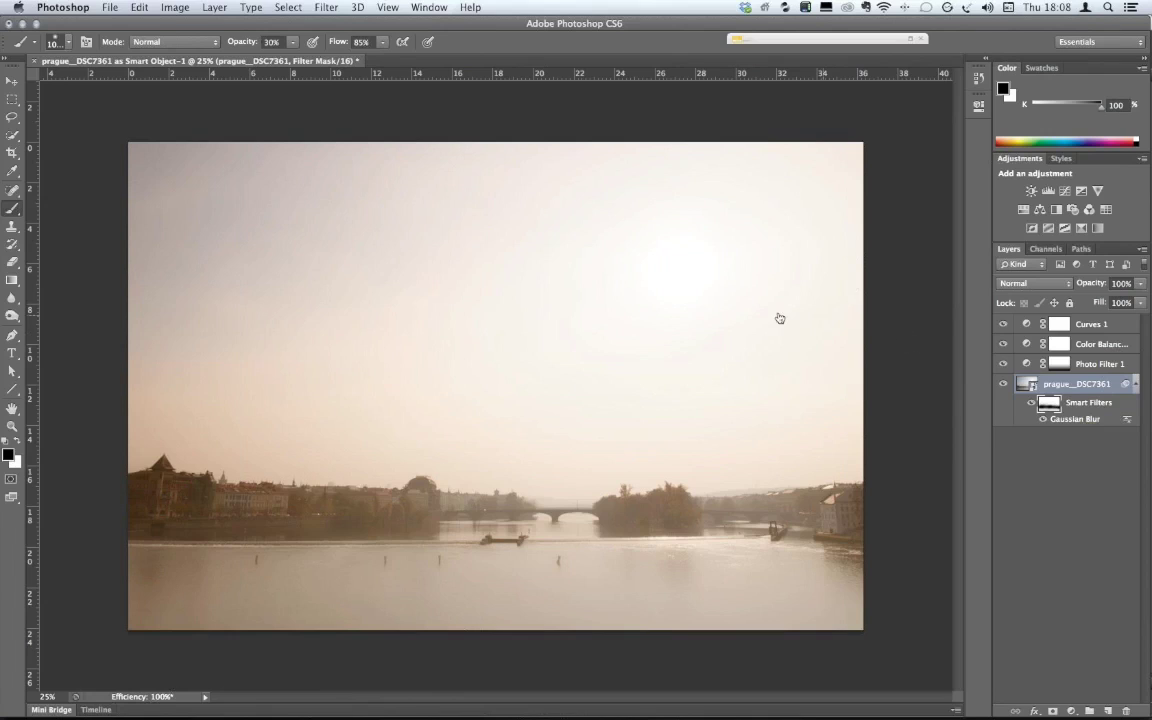
key("super+shift+Tab")
key("super+shift+Tab")
key("super+shift+Tab")
key("super+shift+Tab")
key("super+shift+Tab")
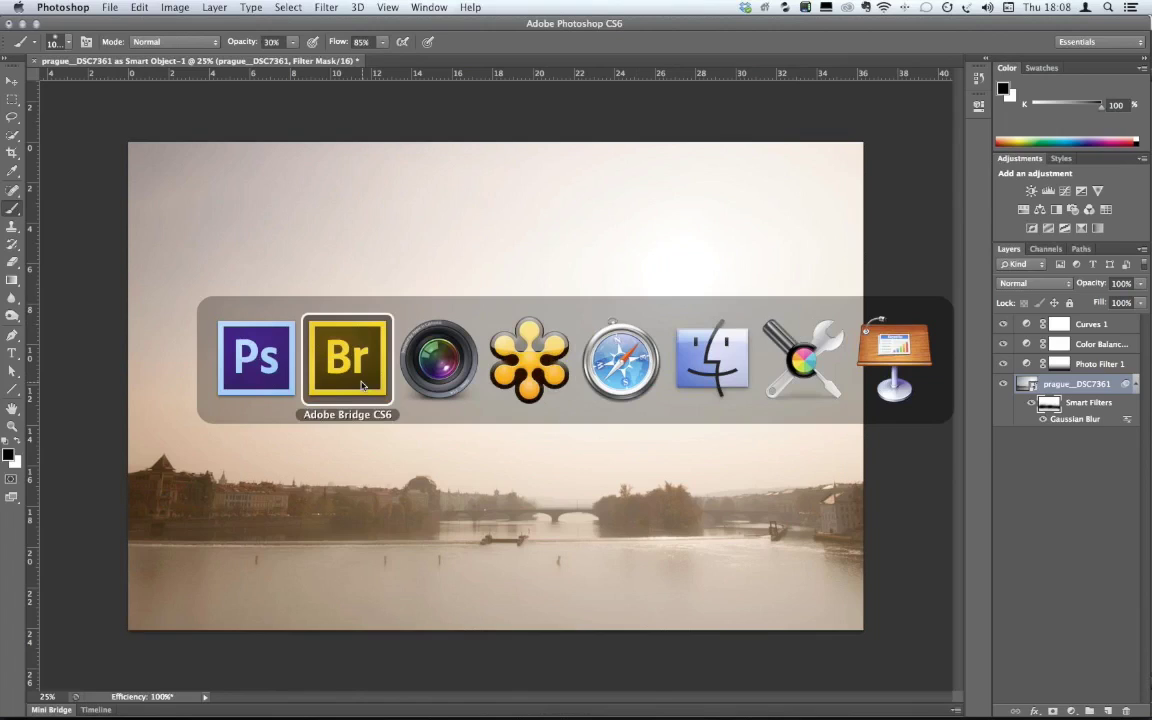
- After previewing the raw NEF, open ray__DSC2033 as Smart Object-1.psd in Photoshop CS6 from Bridge
left_click(362, 385)
left_click(269, 455)
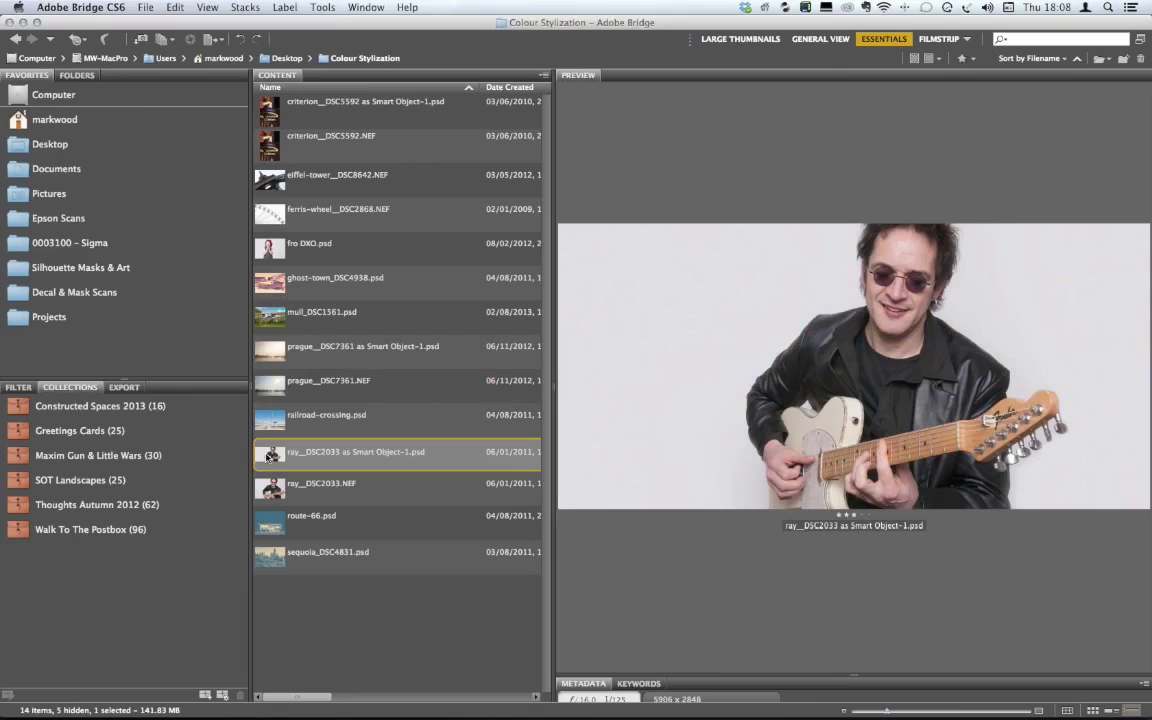
key("Down")
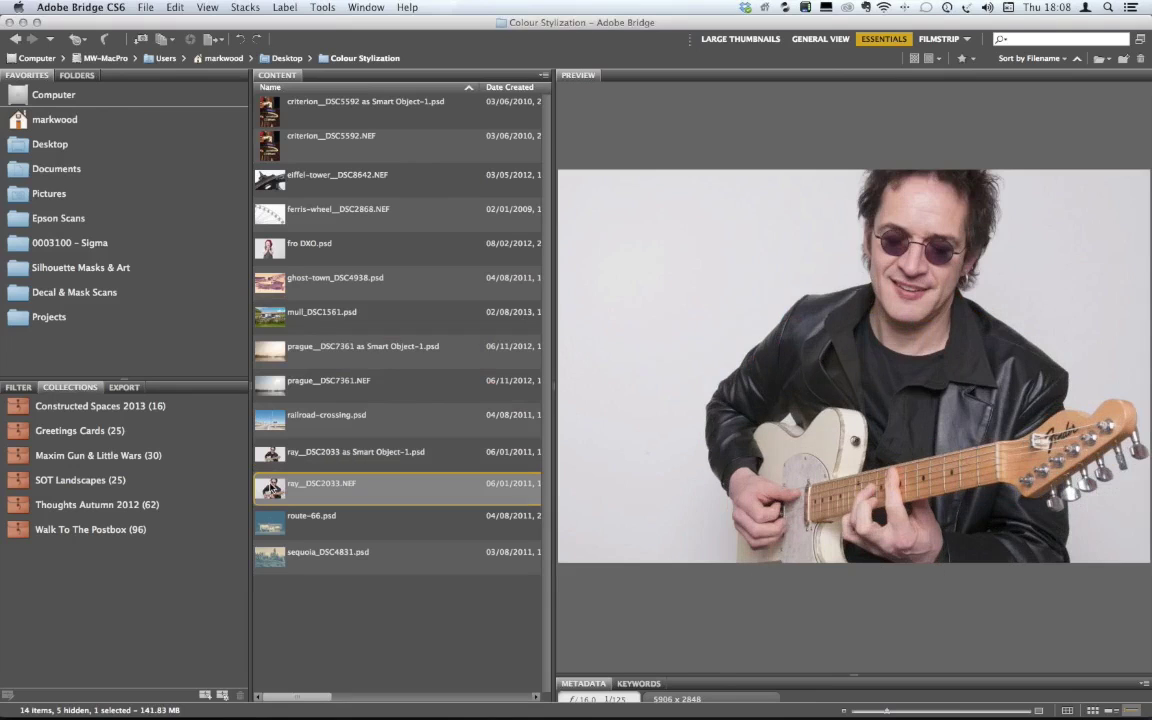
left_click(268, 457)
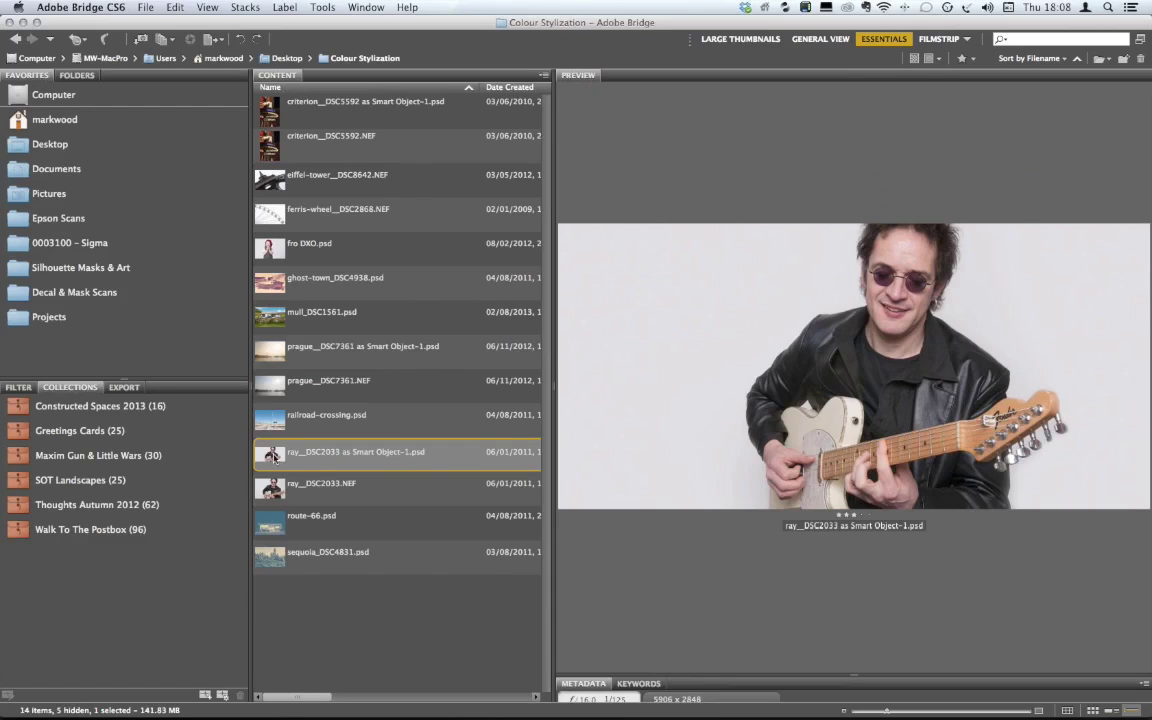
right_click(273, 457)
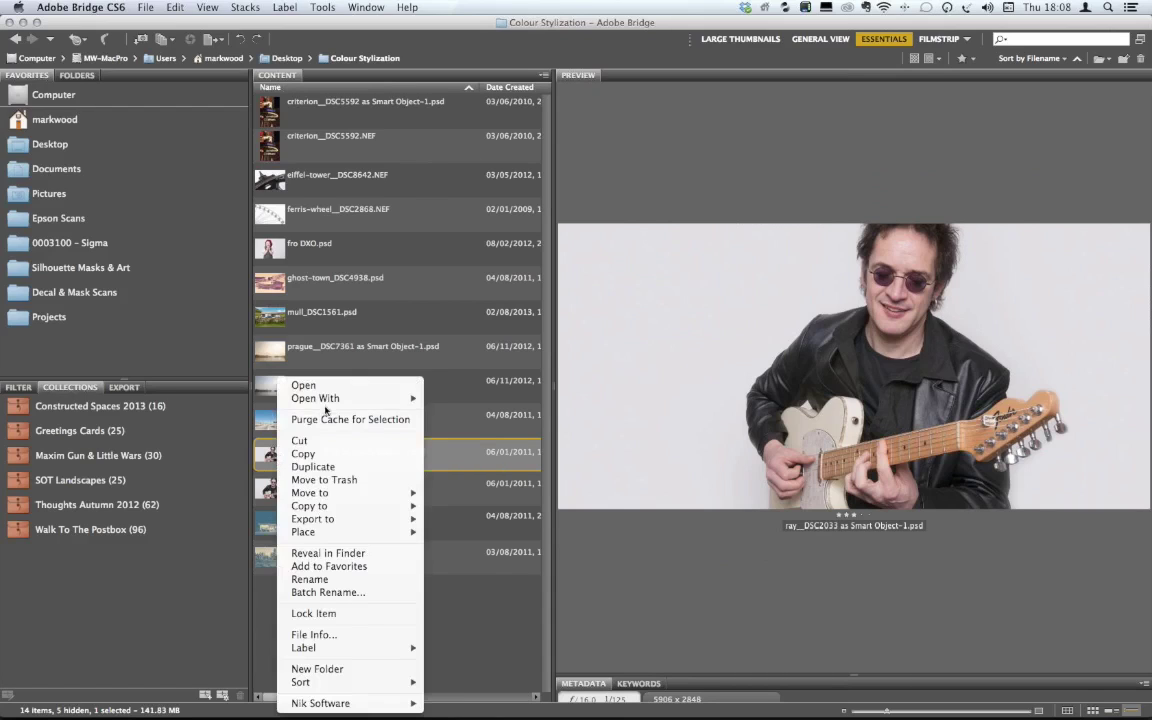
mouse_move(330, 398)
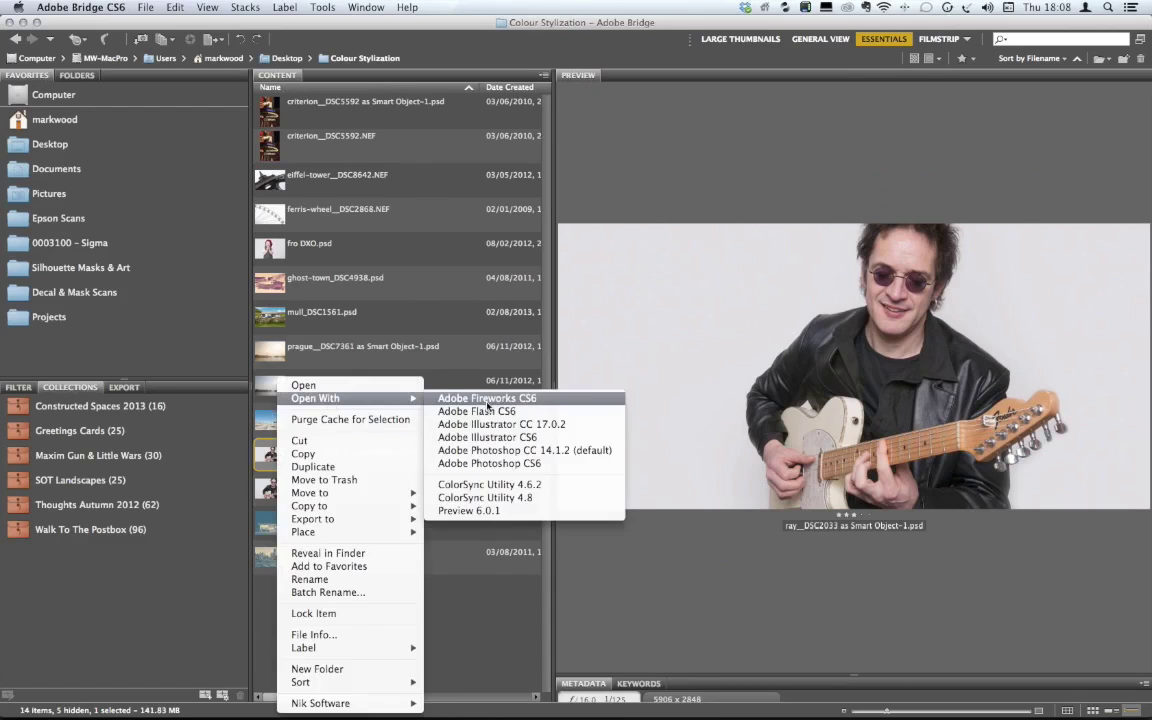
left_click(535, 463)
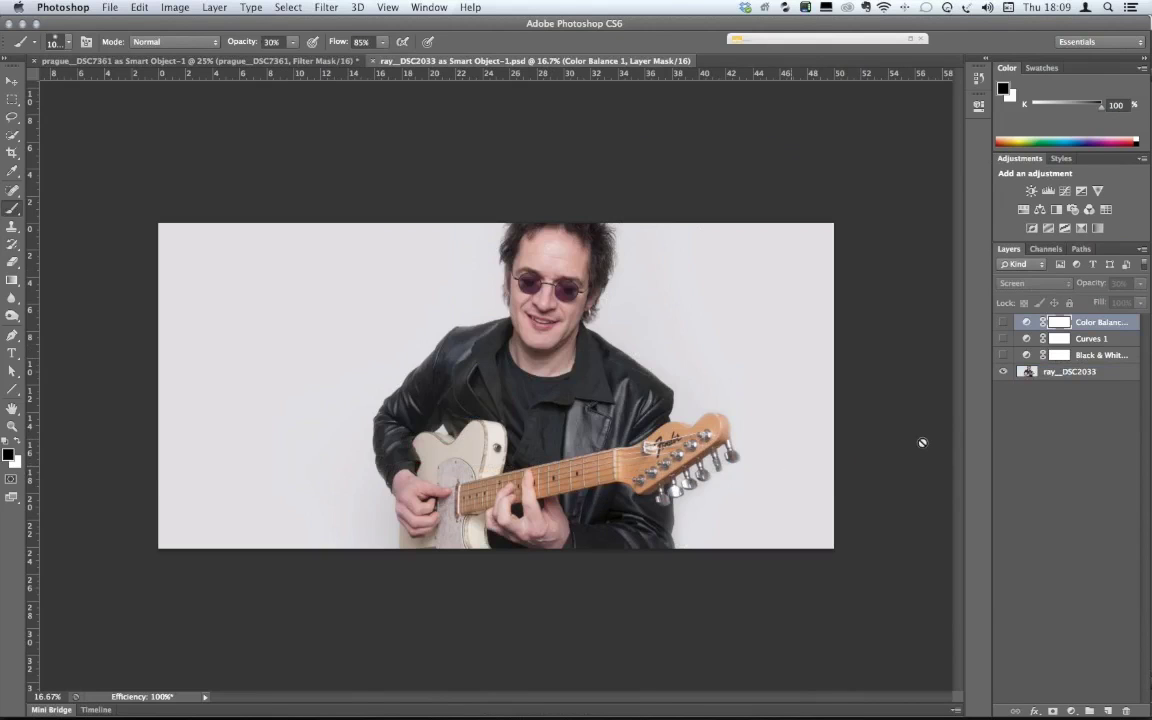
left_click(1048, 373)
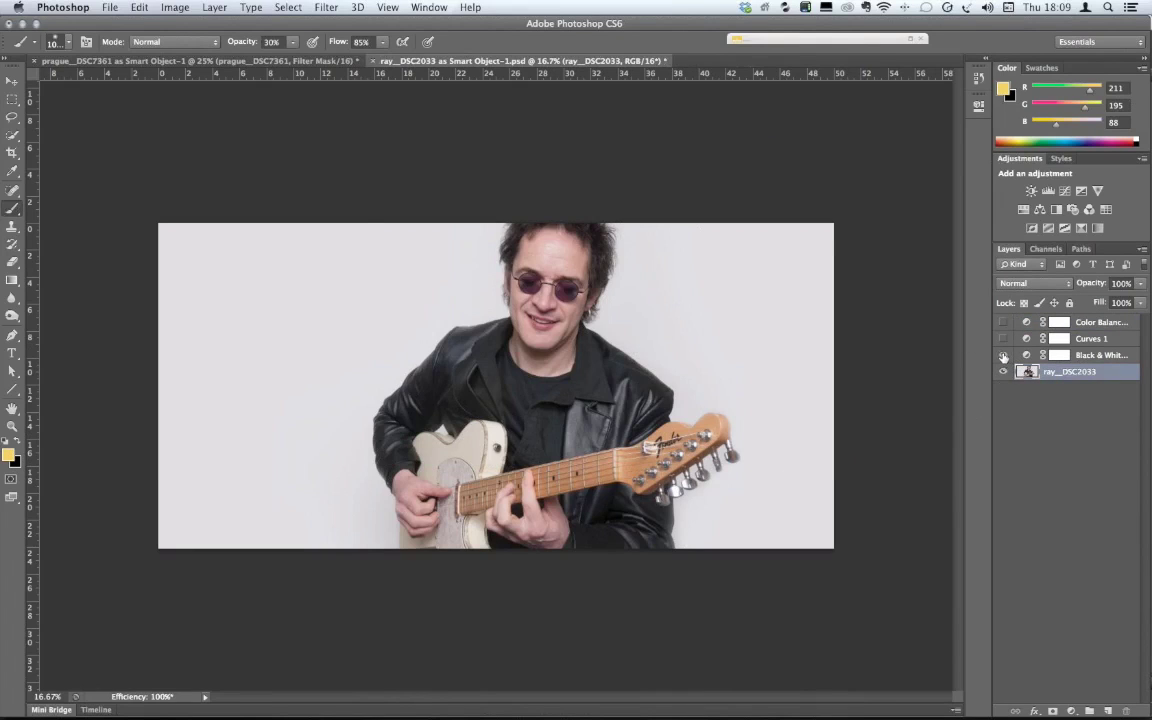
left_click(1004, 356)
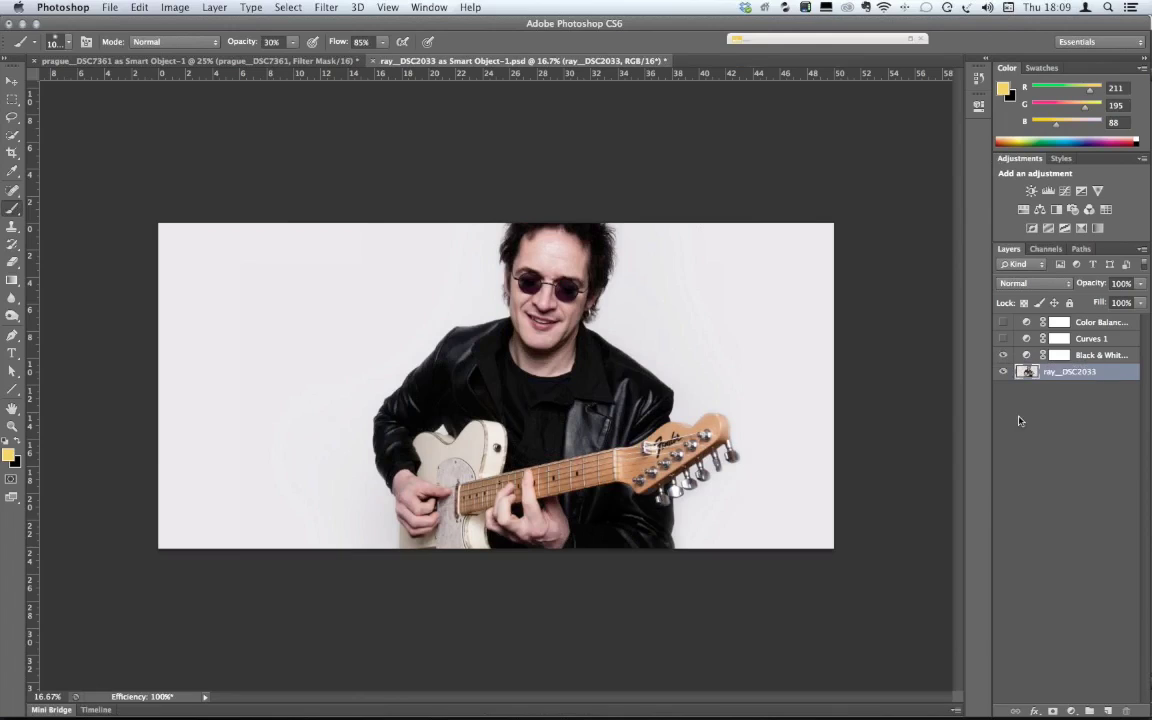
left_click(1077, 356)
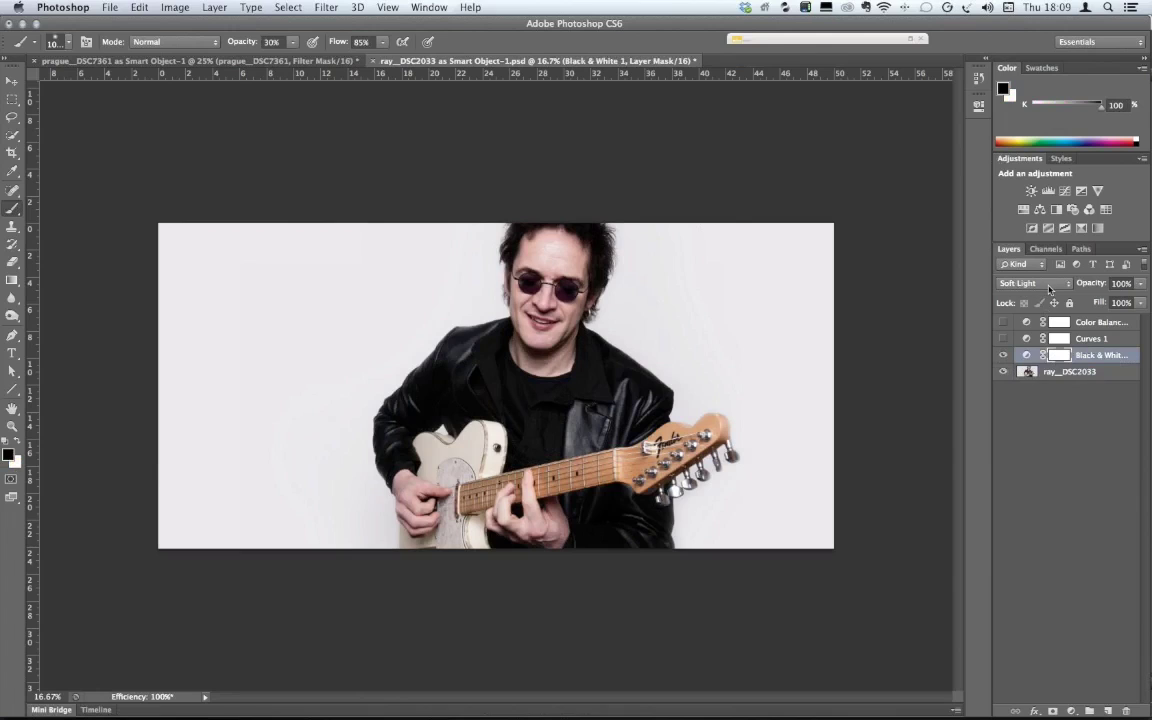
left_click(1004, 355)
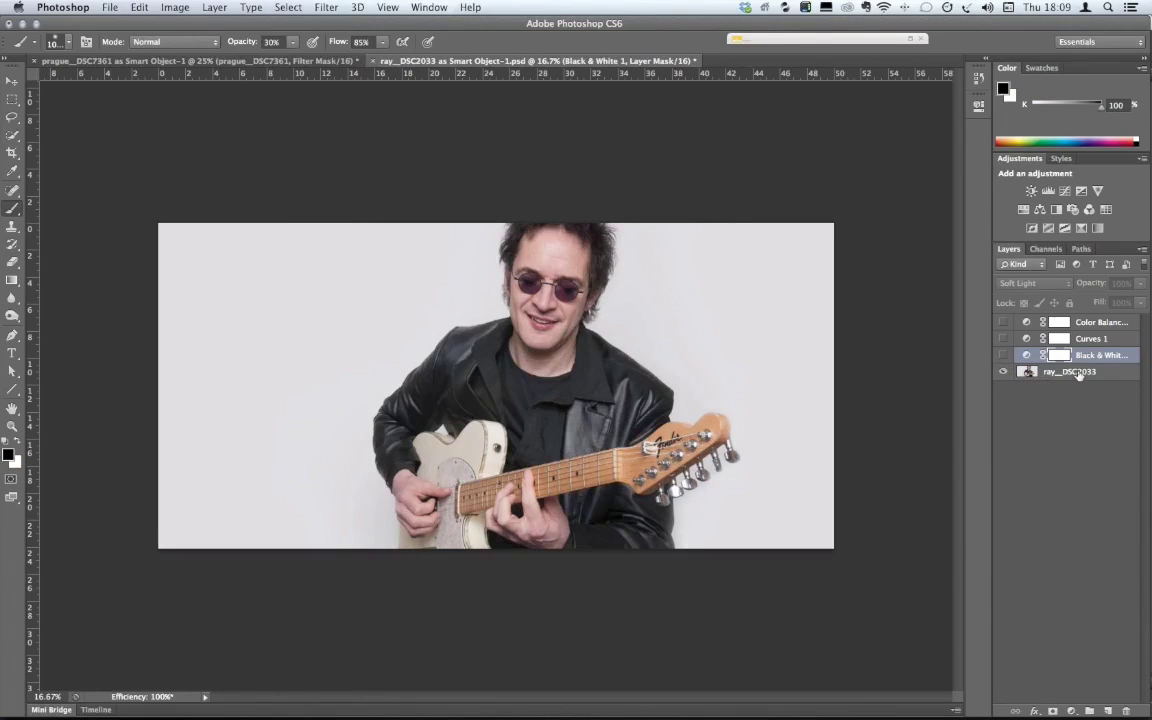
left_click(1076, 375)
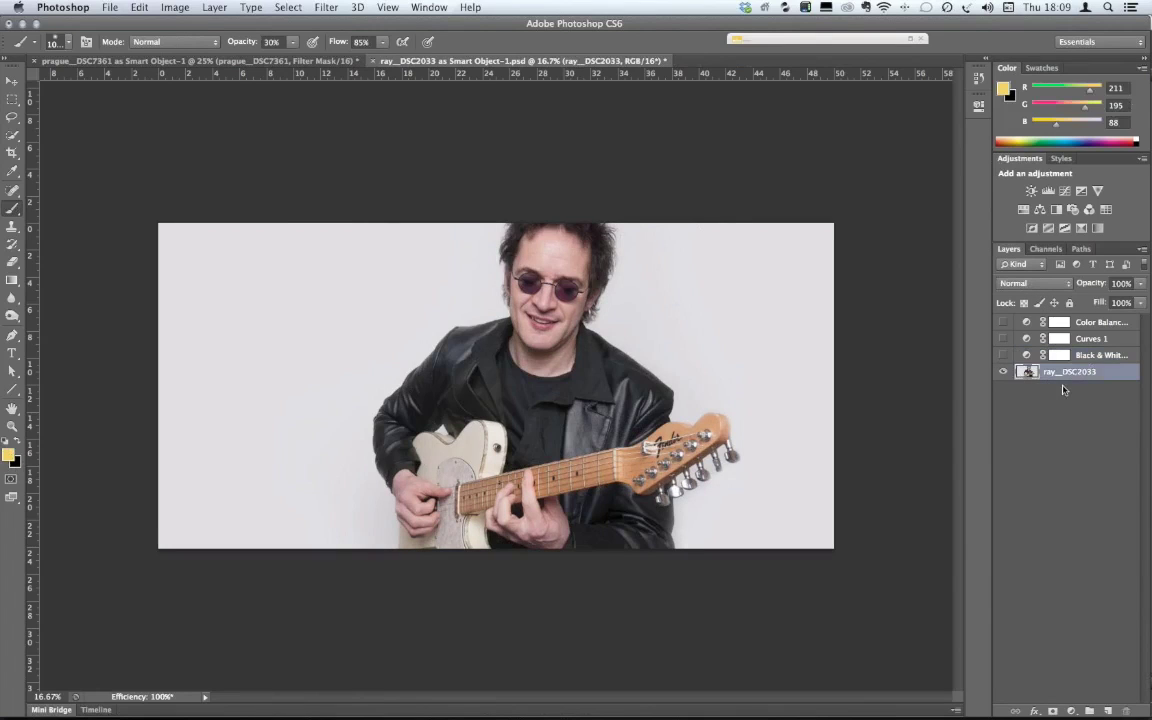
- Add a Black & White adjustment layer with Reds raised to 87 and Yellows to 82
left_click(1071, 711)
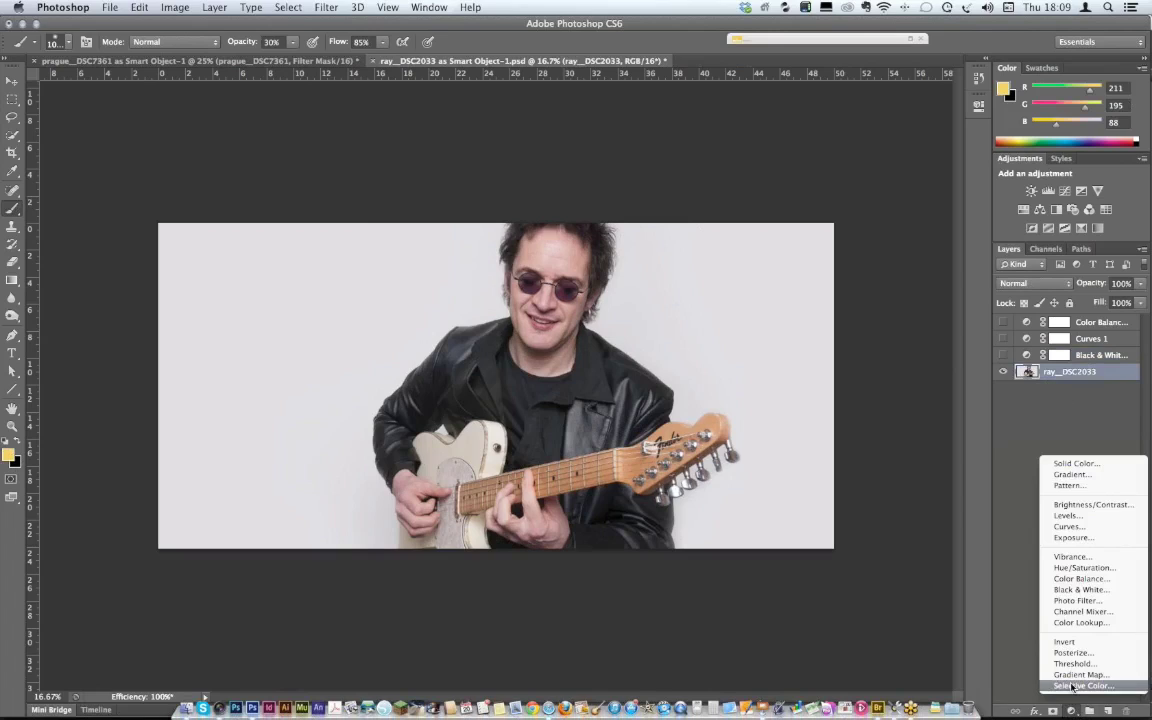
left_click(1081, 592)
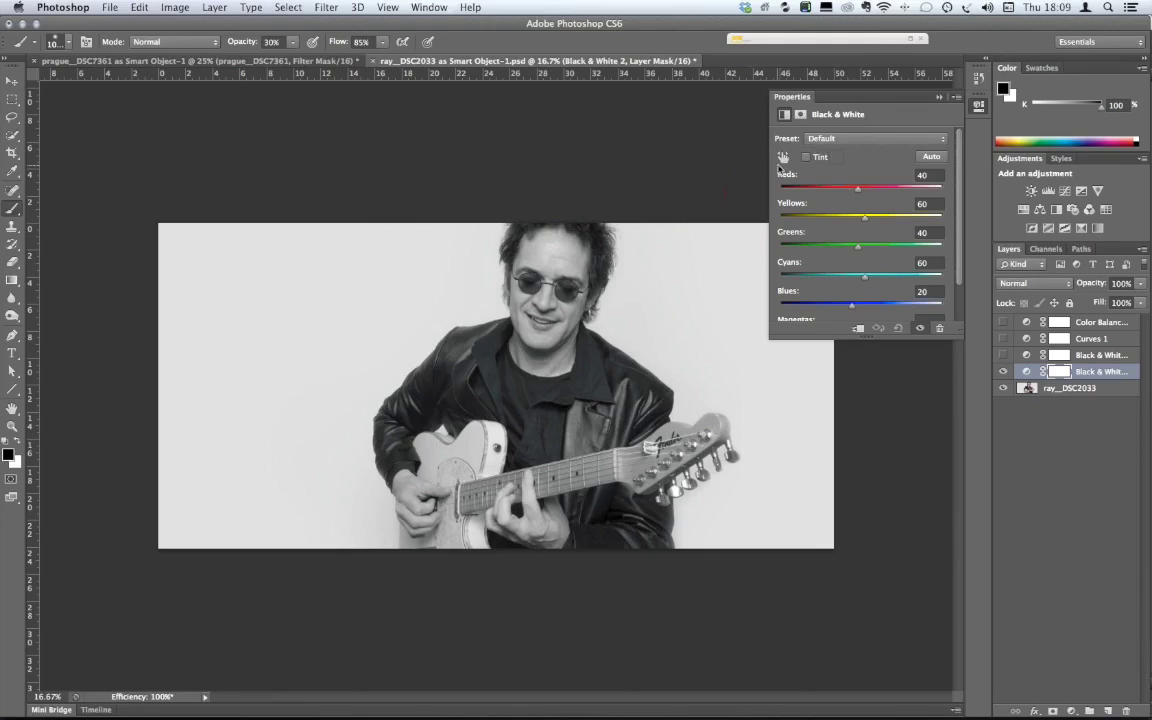
left_click(783, 158)
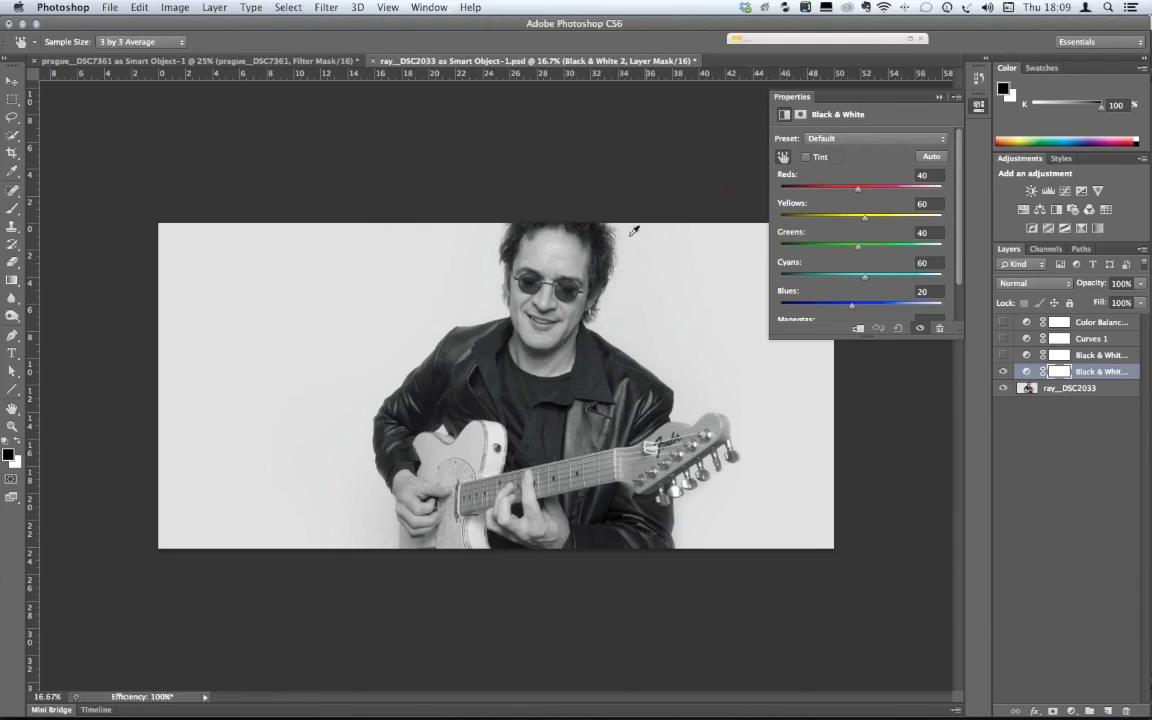
left_click(565, 260)
left_click_drag(565, 260, 596, 257)
left_click_drag(584, 352, 685, 430)
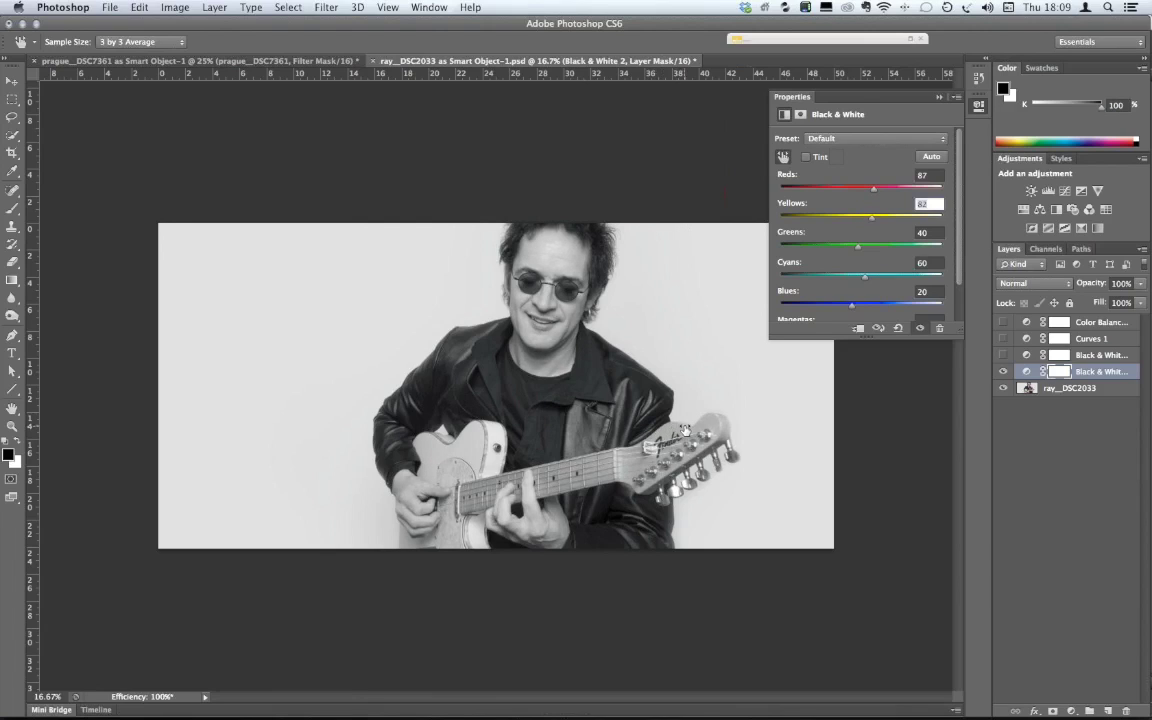
left_click(990, 192)
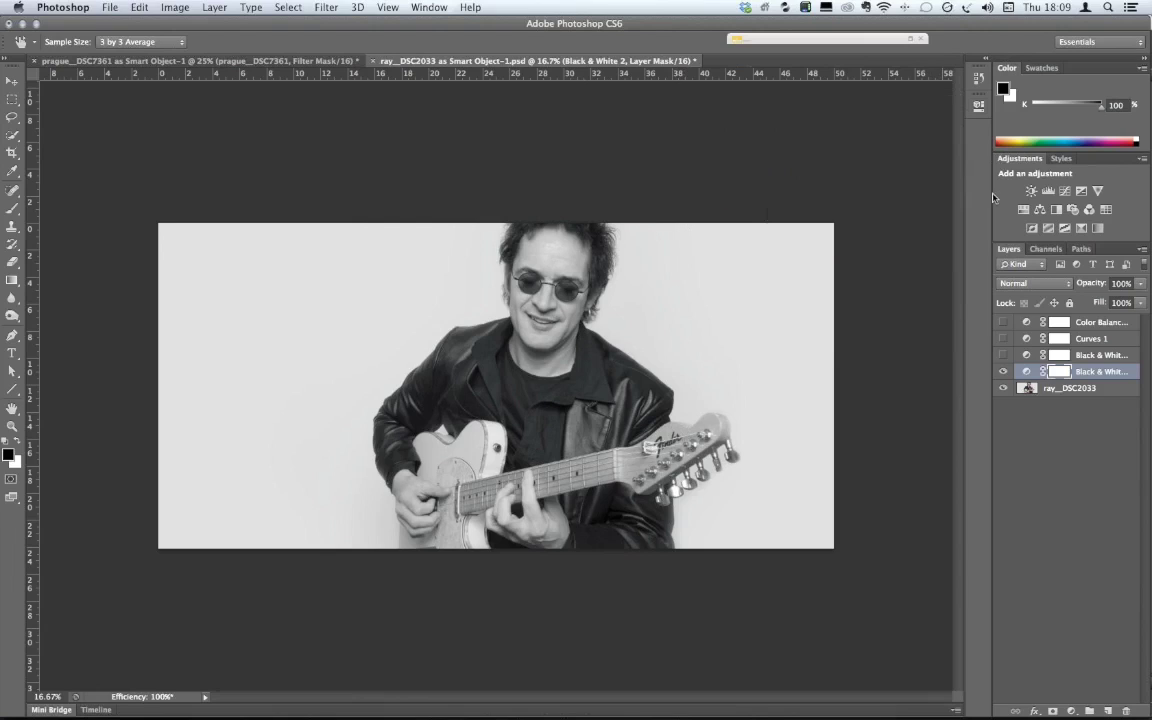
- Blend the Black & White 2 layer in Soft Light after trying Overlay and Lighten
left_click(1050, 283)
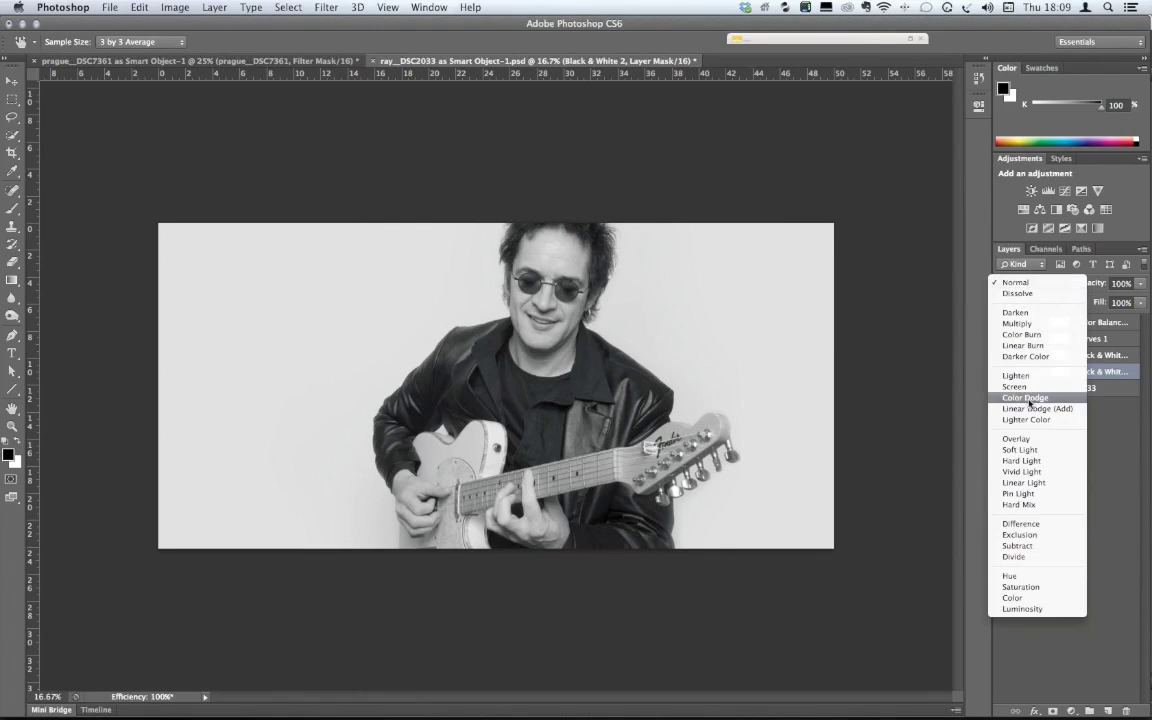
left_click(1030, 451)
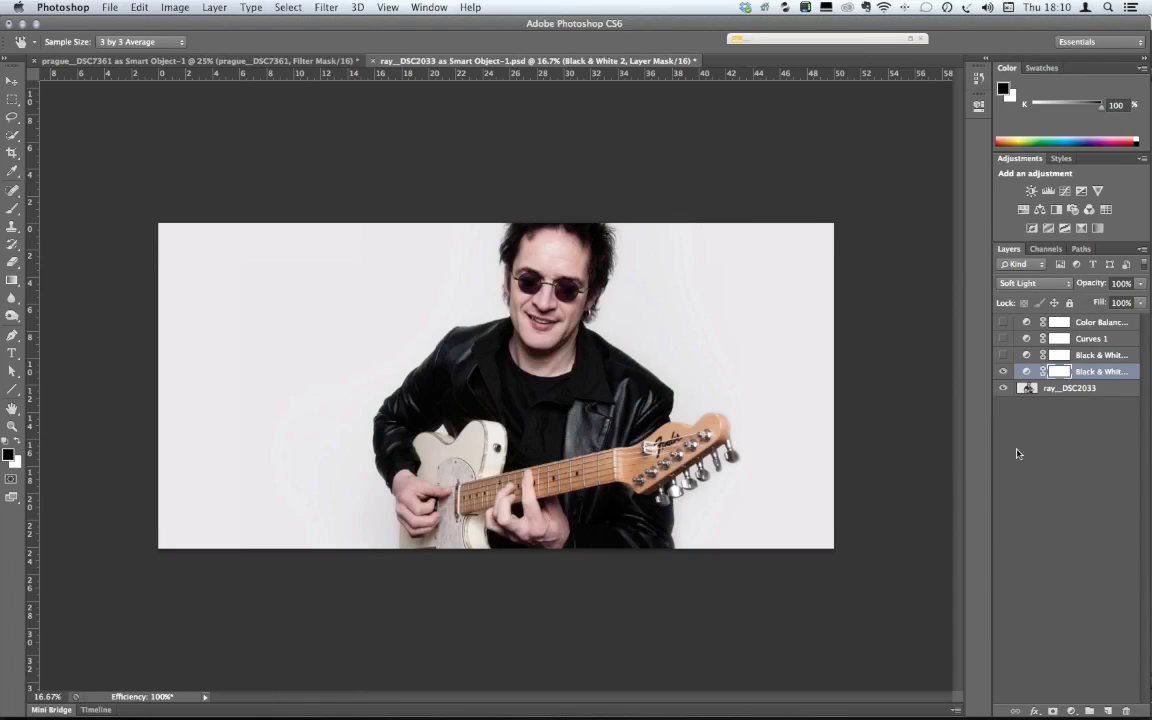
left_click(1040, 284)
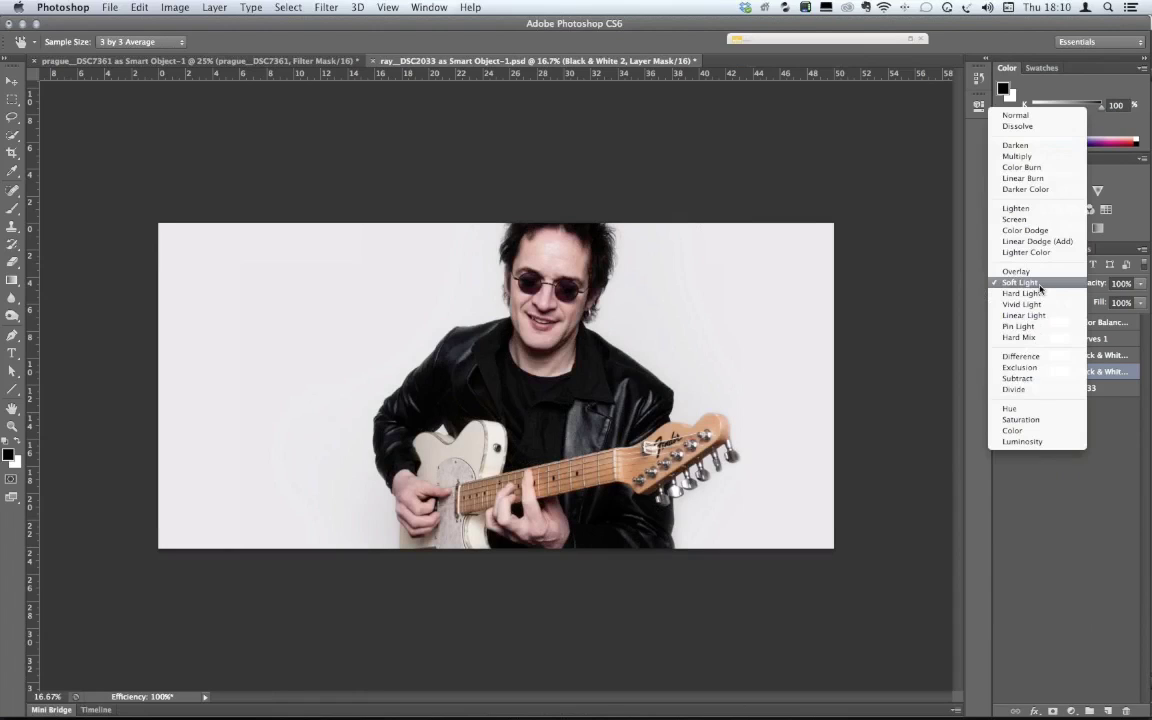
left_click(1038, 273)
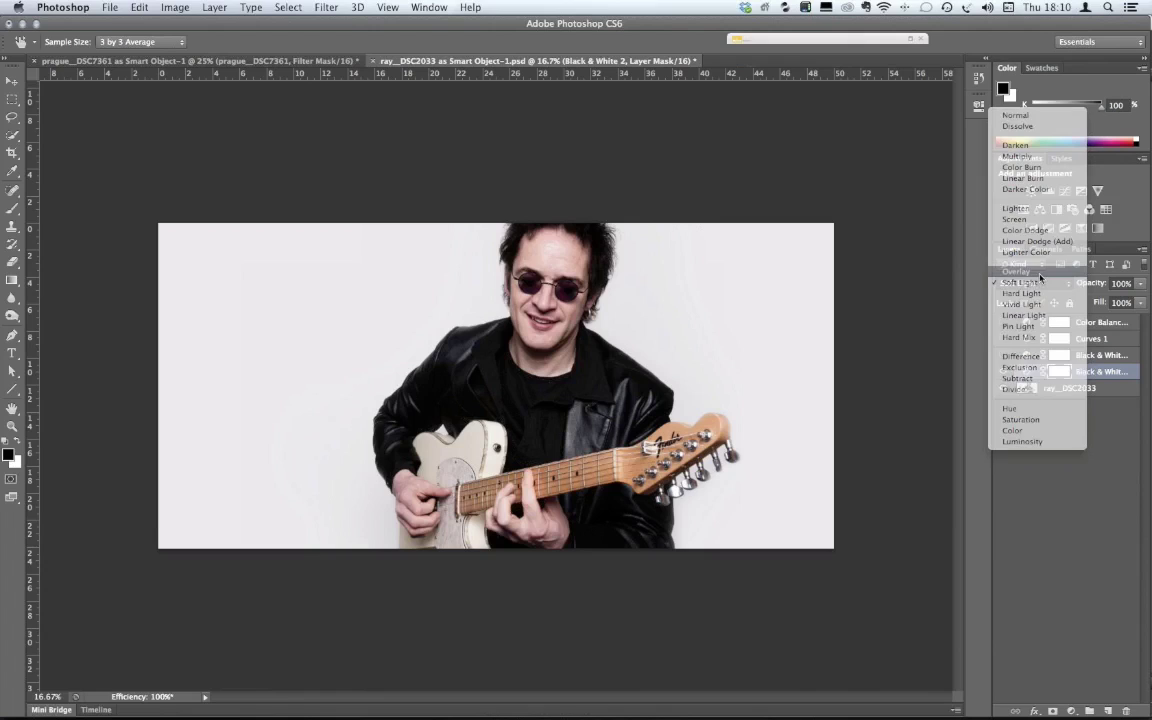
left_click(1037, 287)
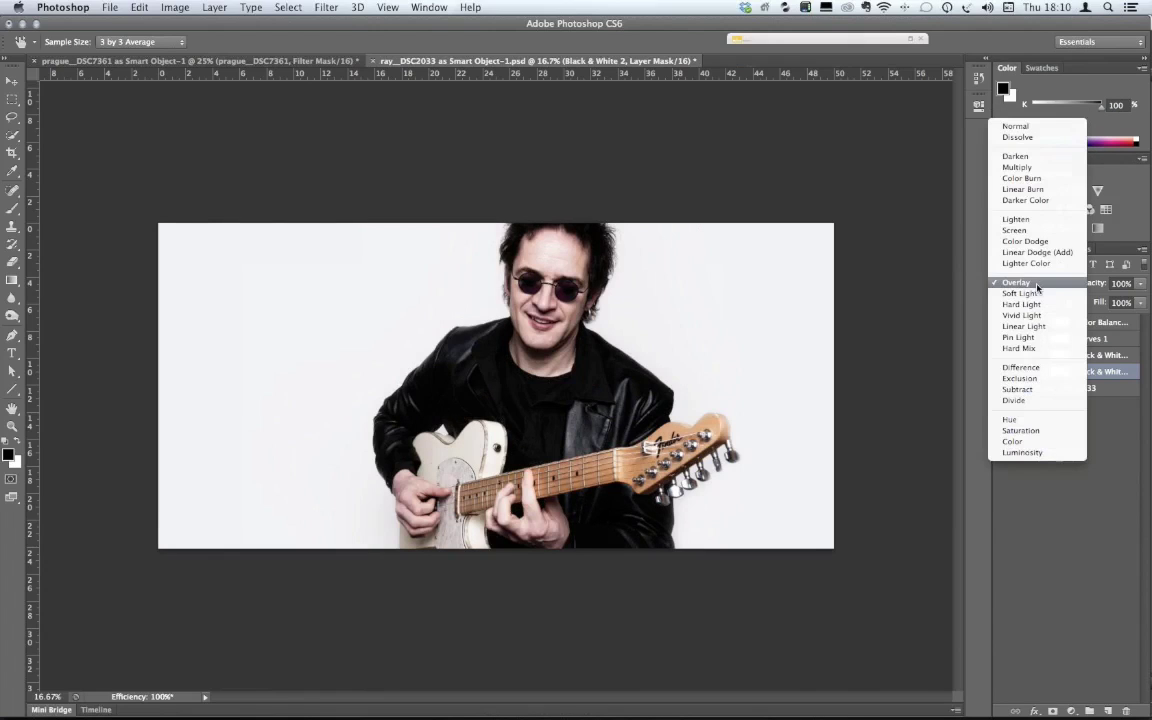
left_click(1045, 220)
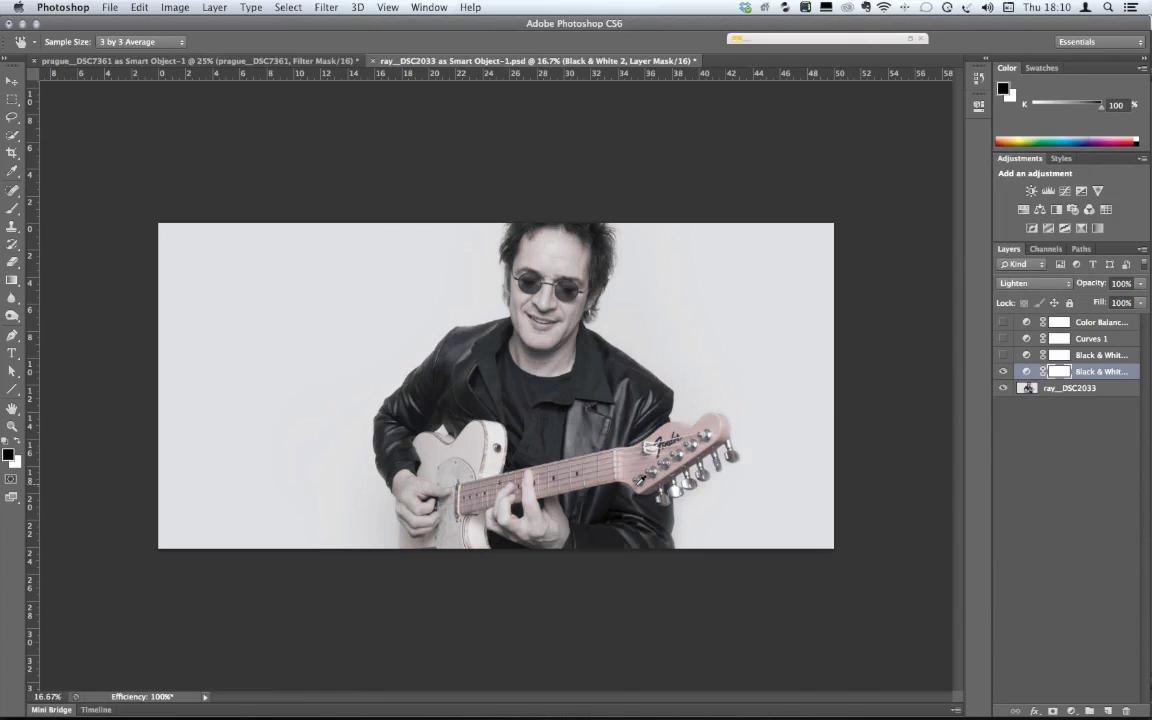
left_click(1052, 287)
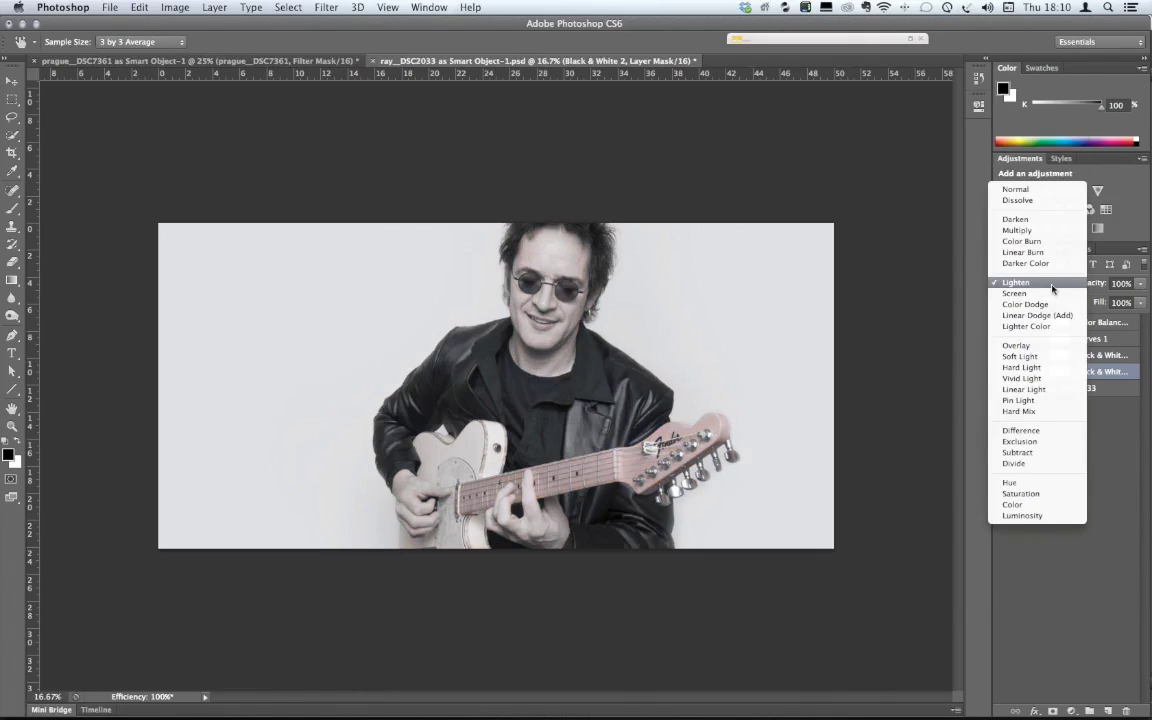
left_click(1048, 357)
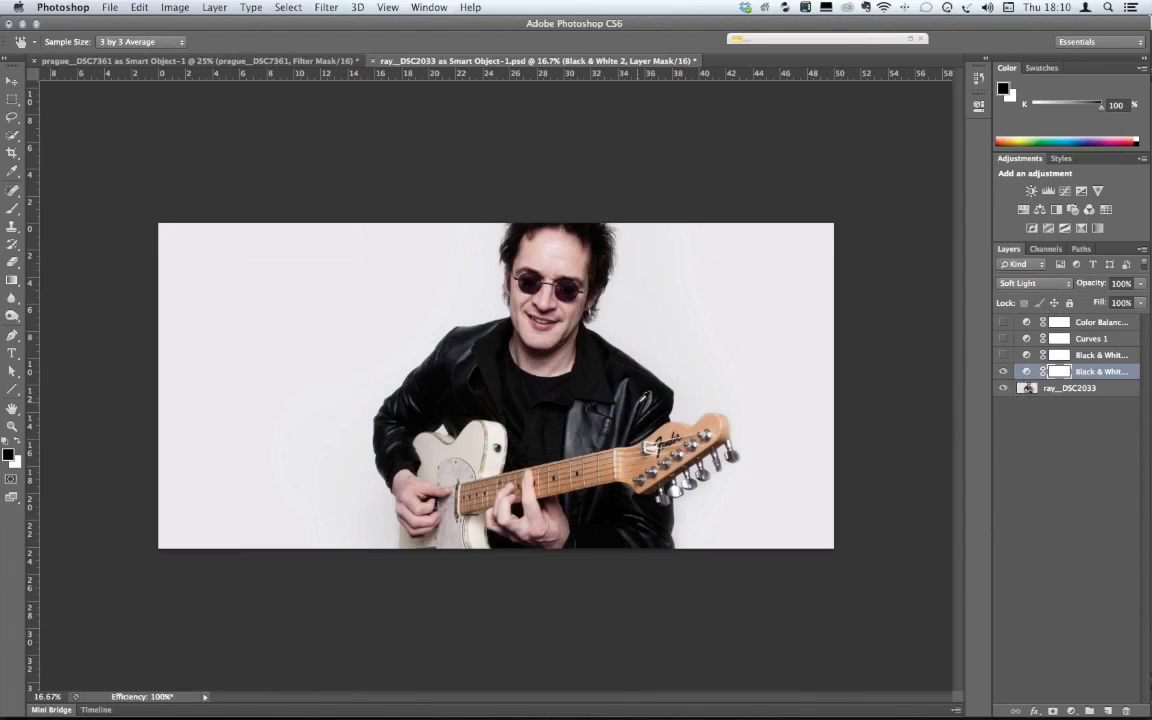
left_click(1071, 711)
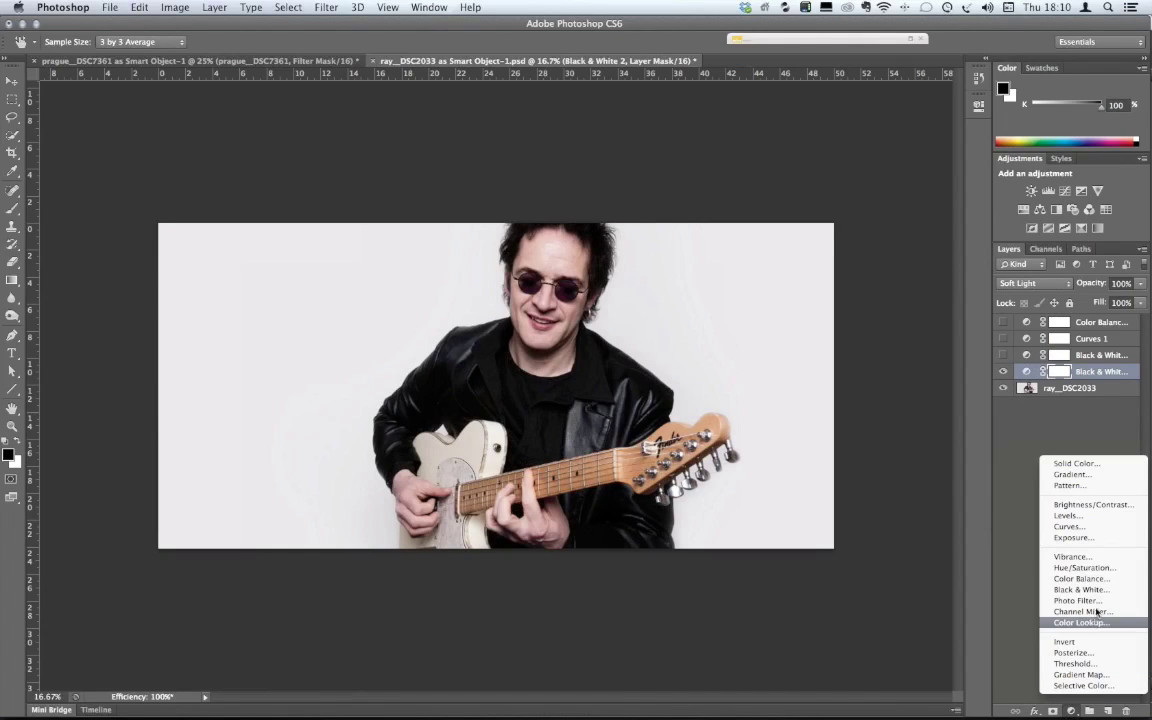
- Add a Curves 2 layer and lift the curve's upper section to brighten the portrait's highlights
left_click(1069, 527)
key("b")
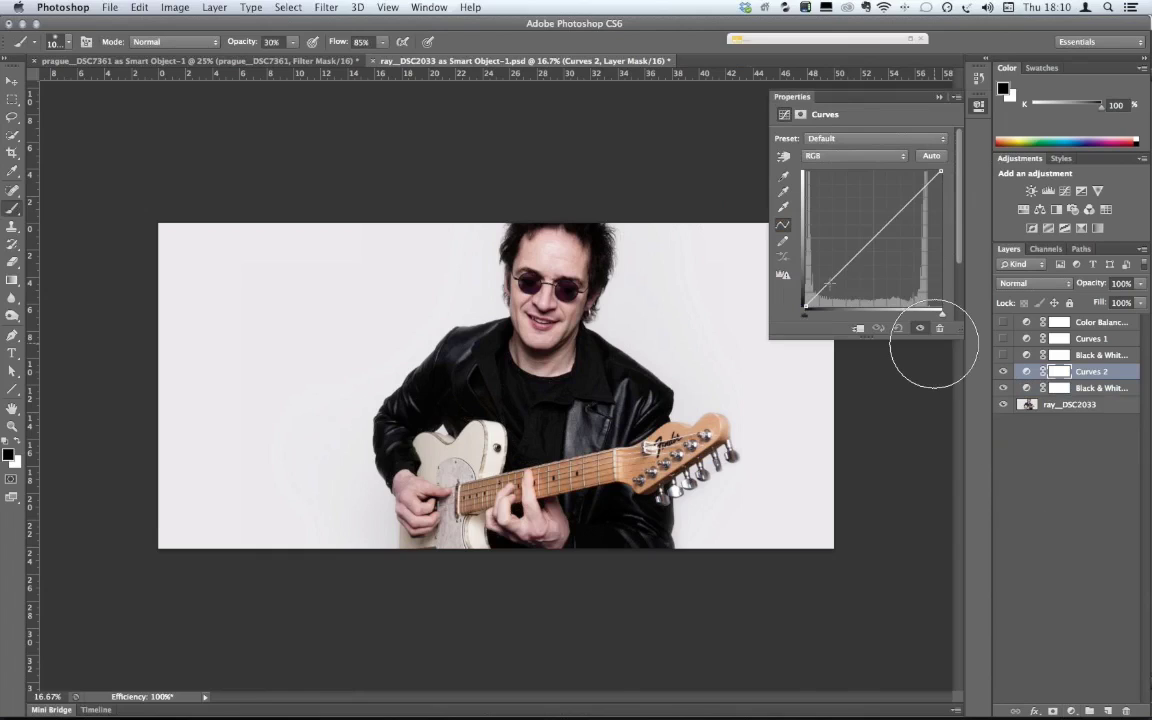
left_click(823, 289)
left_click_drag(823, 289, 817, 278)
left_click_drag(868, 204, 895, 217)
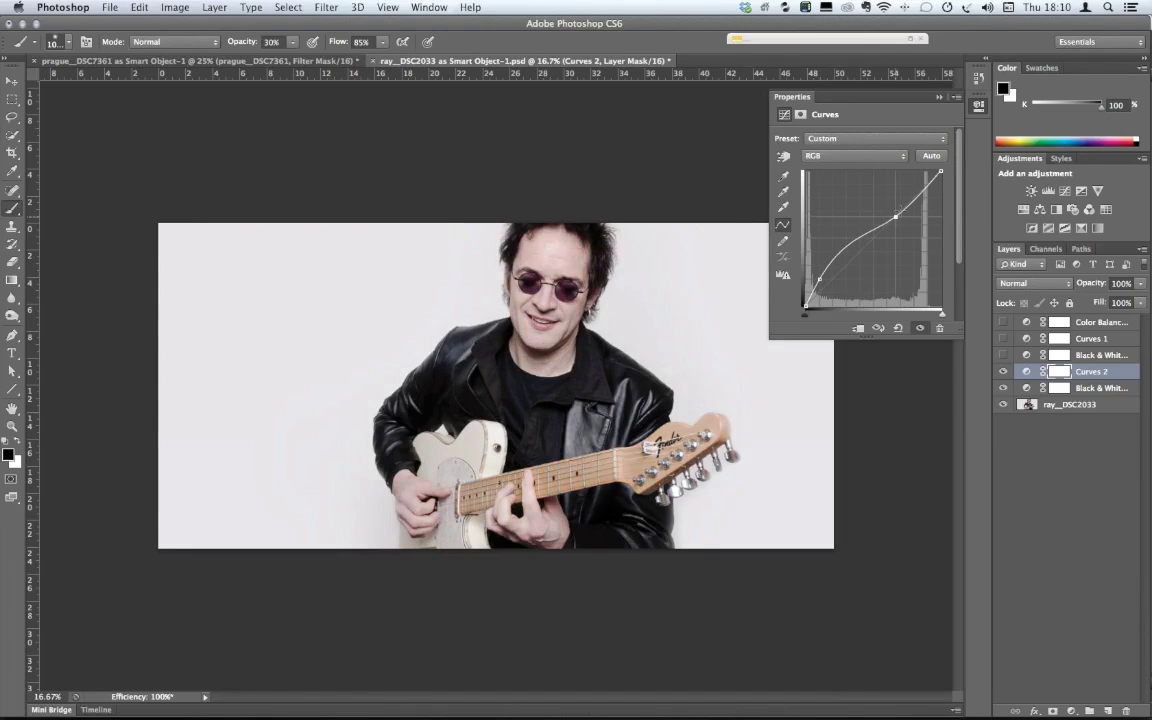
left_click_drag(899, 212, 901, 206)
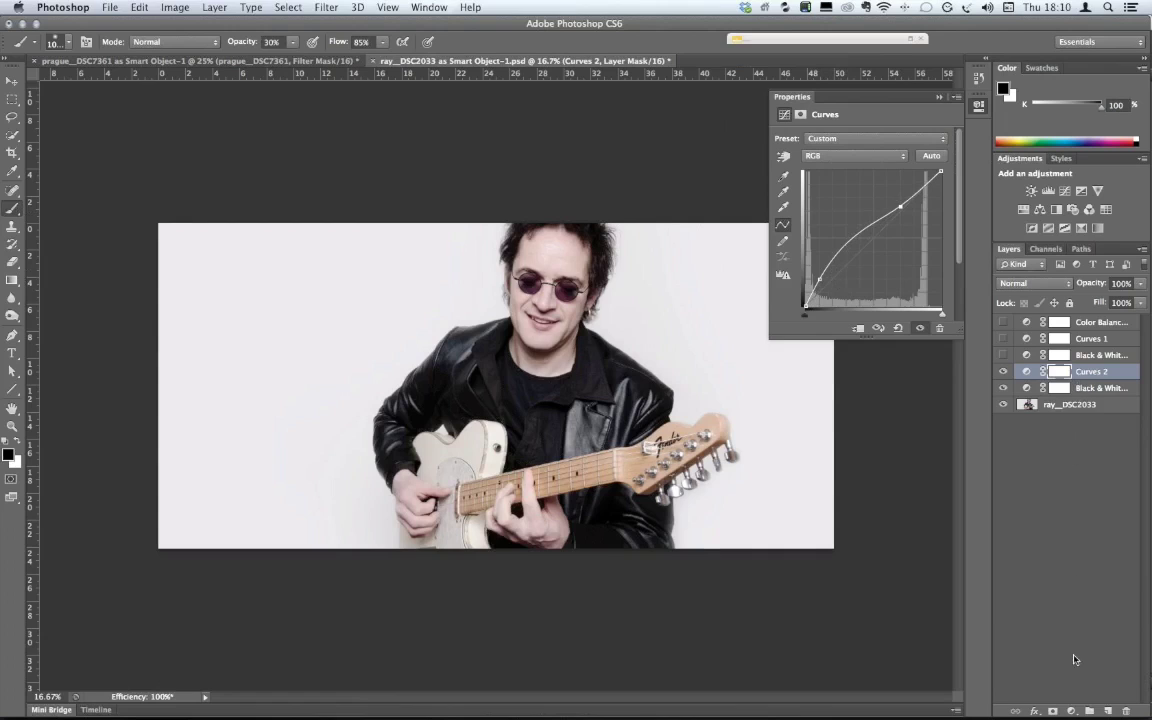
left_click(1071, 711)
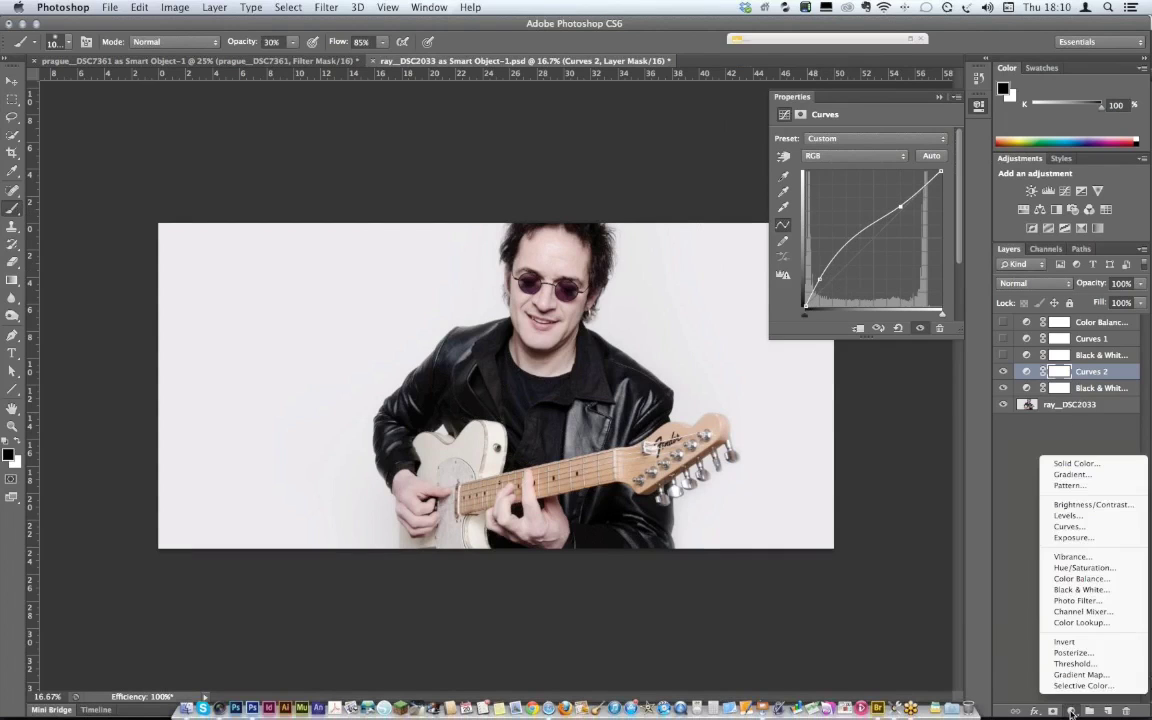
- Add a Color Balance layer with Cyan-Red +16 and Yellow-Blue -14 on midtones
left_click(1080, 578)
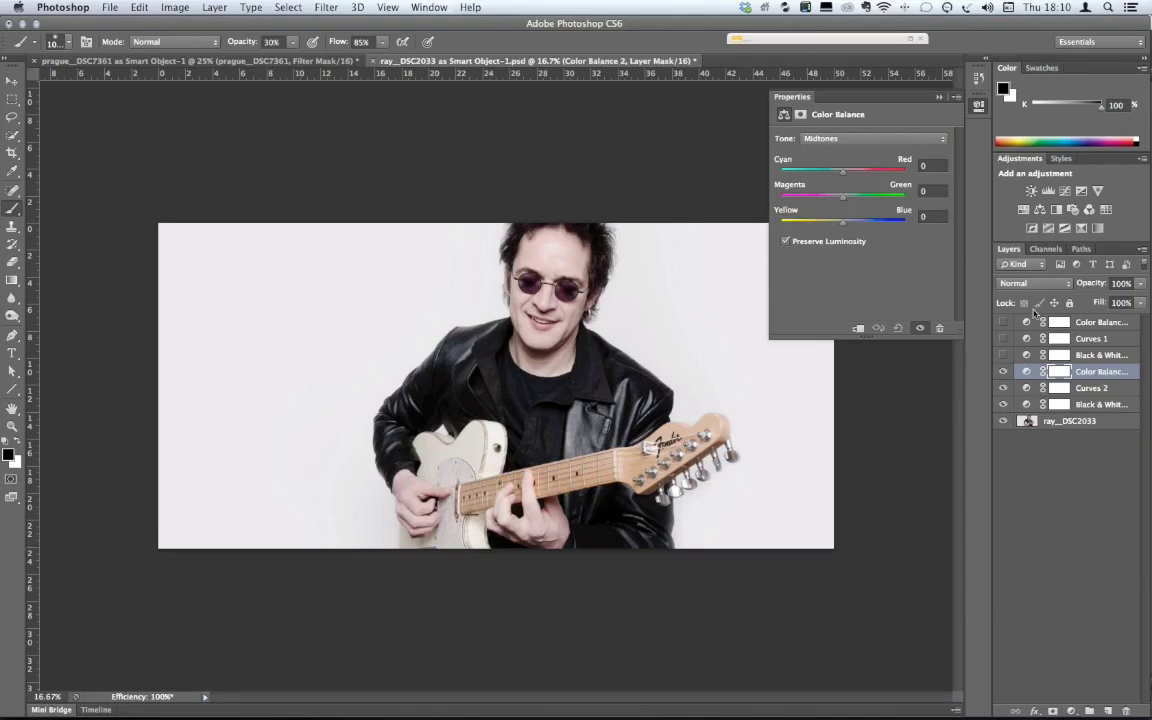
left_click_drag(845, 174, 859, 176)
left_click_drag(840, 227, 835, 228)
left_click_drag(835, 227, 838, 231)
- Blend the Color Balance layer in Screen at 24% opacity, then switch to the Prague document
left_click(1036, 286)
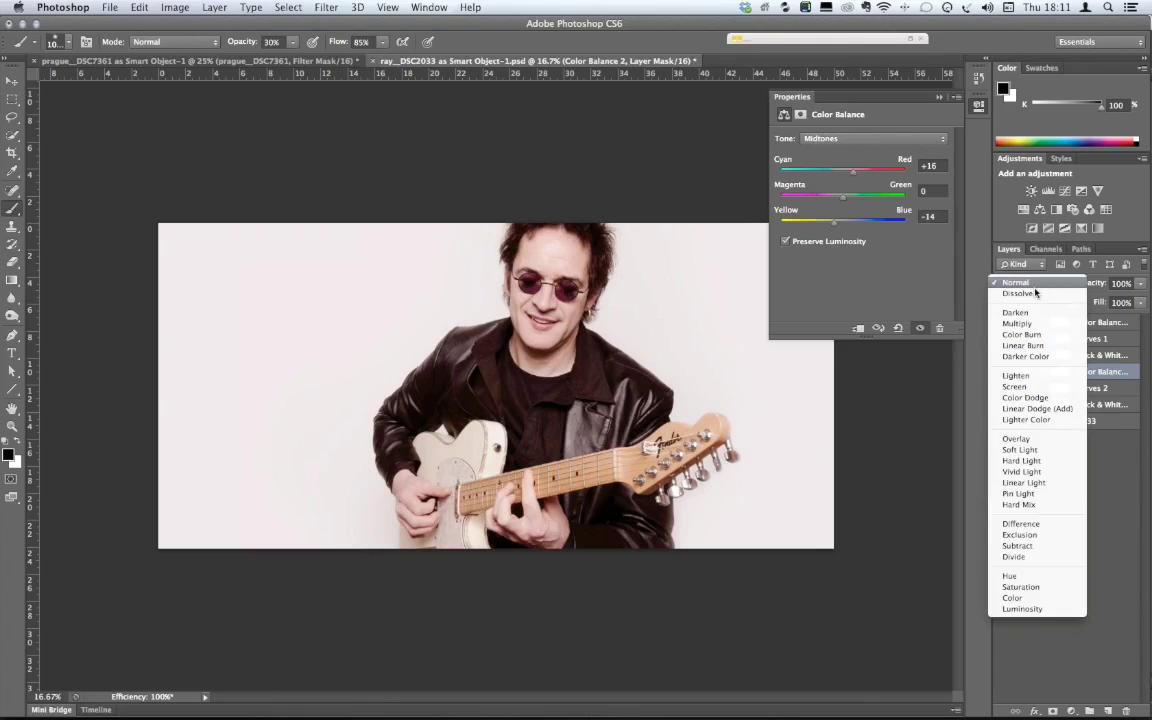
left_click(1029, 388)
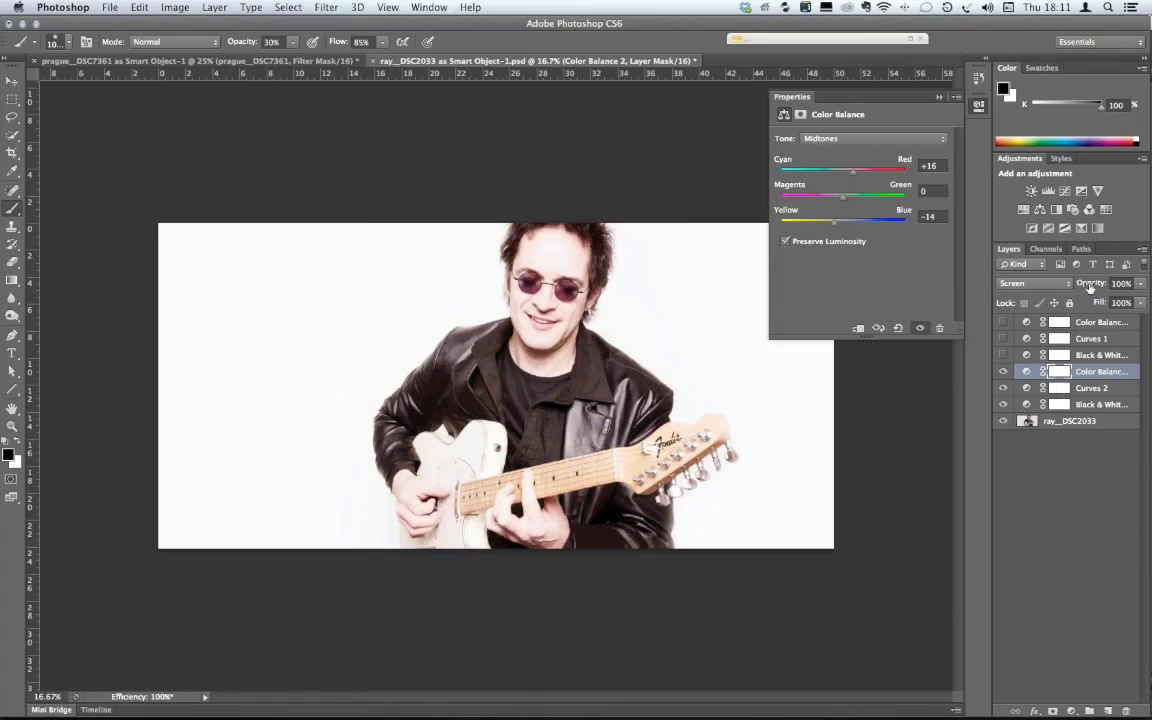
mouse_move(1090, 287)
left_mouse_down()
mouse_move(1076, 286)
mouse_move(1087, 287)
left_mouse_up()
left_click(1004, 371)
left_click(1004, 371)
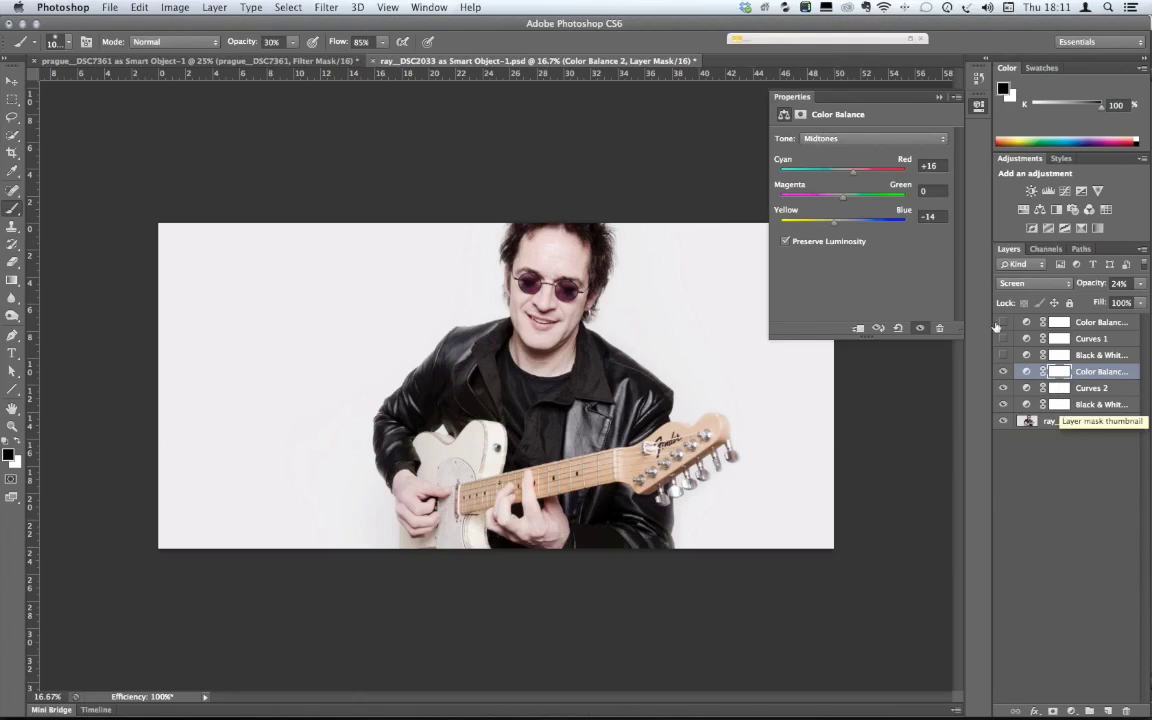
left_click(265, 64)
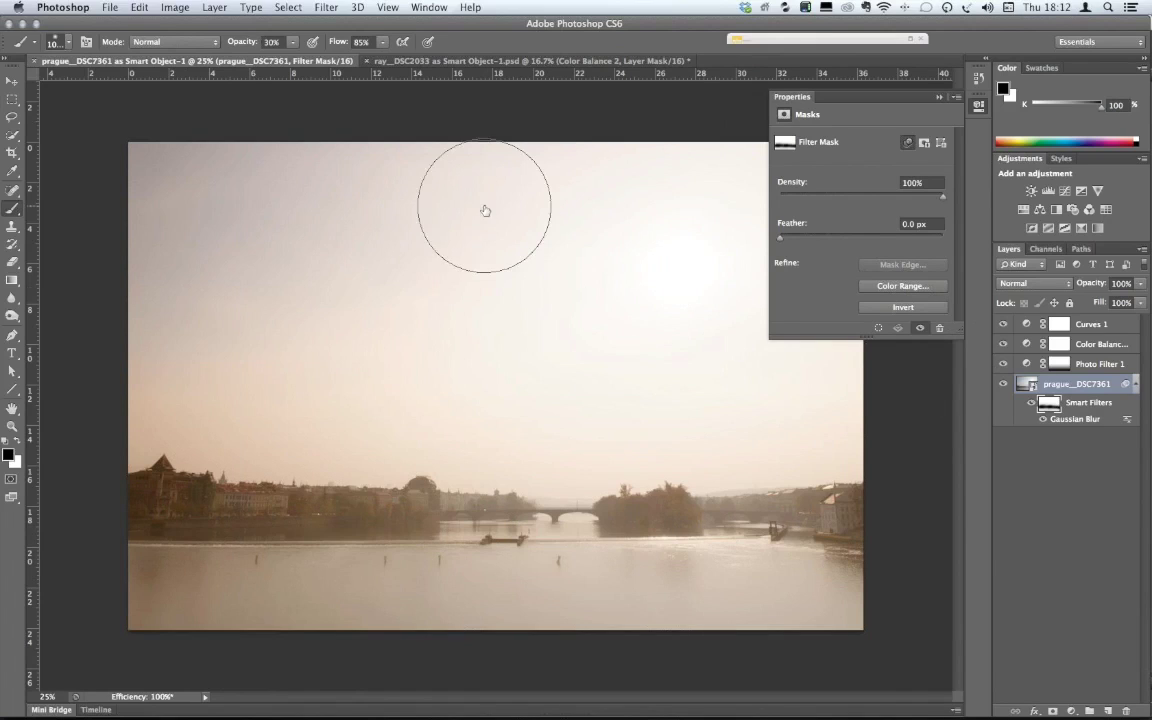
- Close the Prague and guitarist documents, discarding the portrait's changes, then switch applications
key("super+minus")
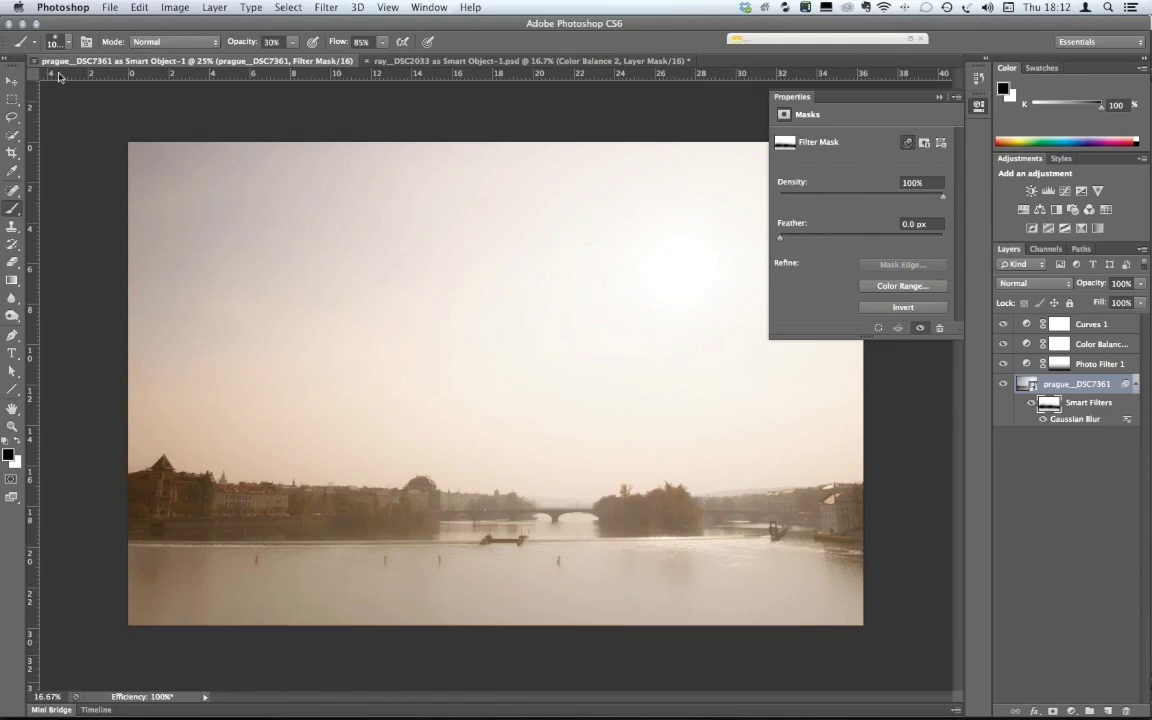
left_click(34, 61)
left_click(34, 61)
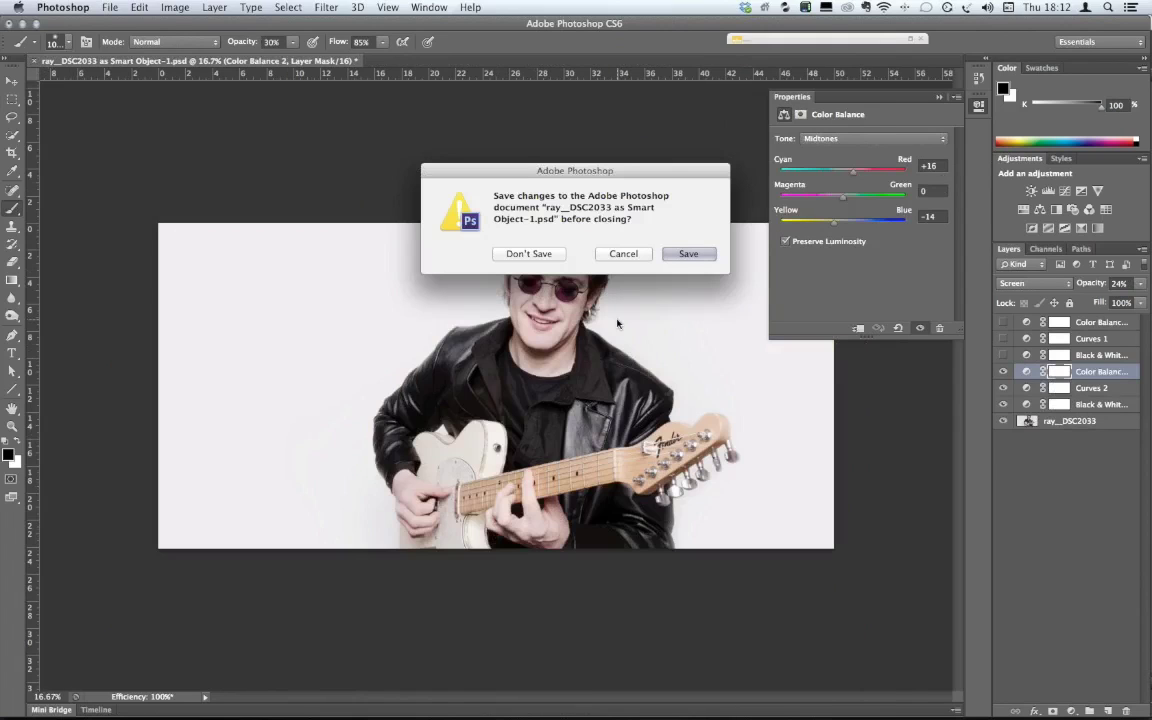
left_click(528, 253)
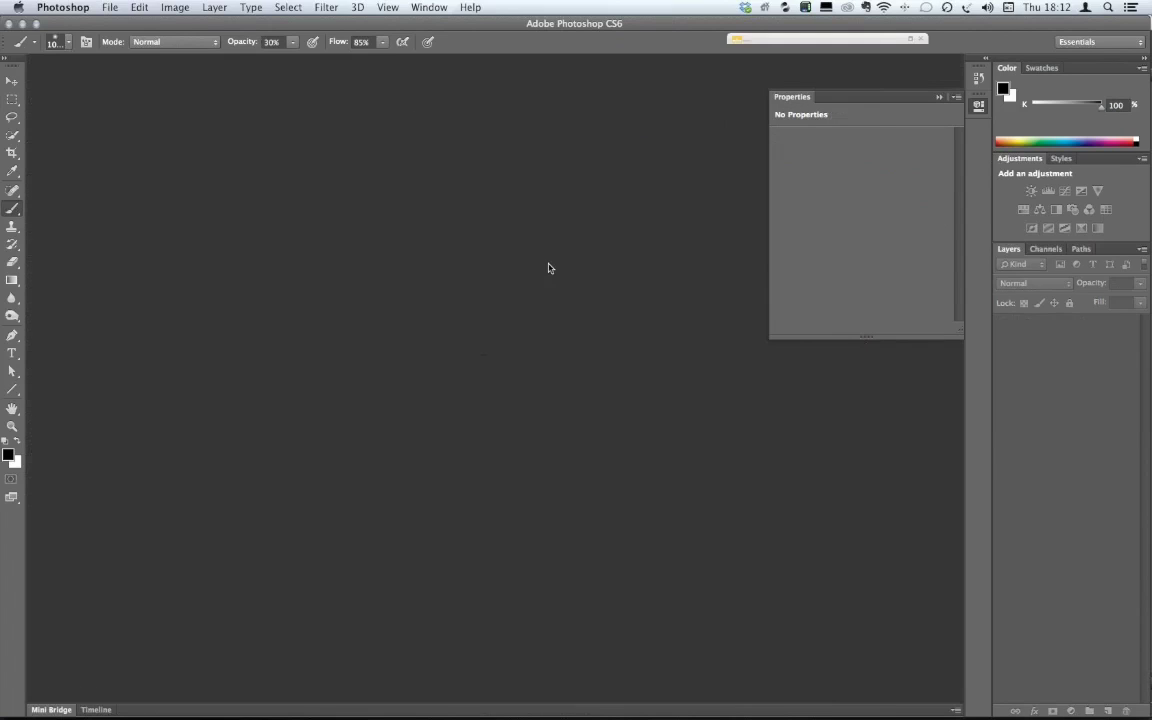
key("super+Tab")
key("super+Tab")
key("super+Tab")
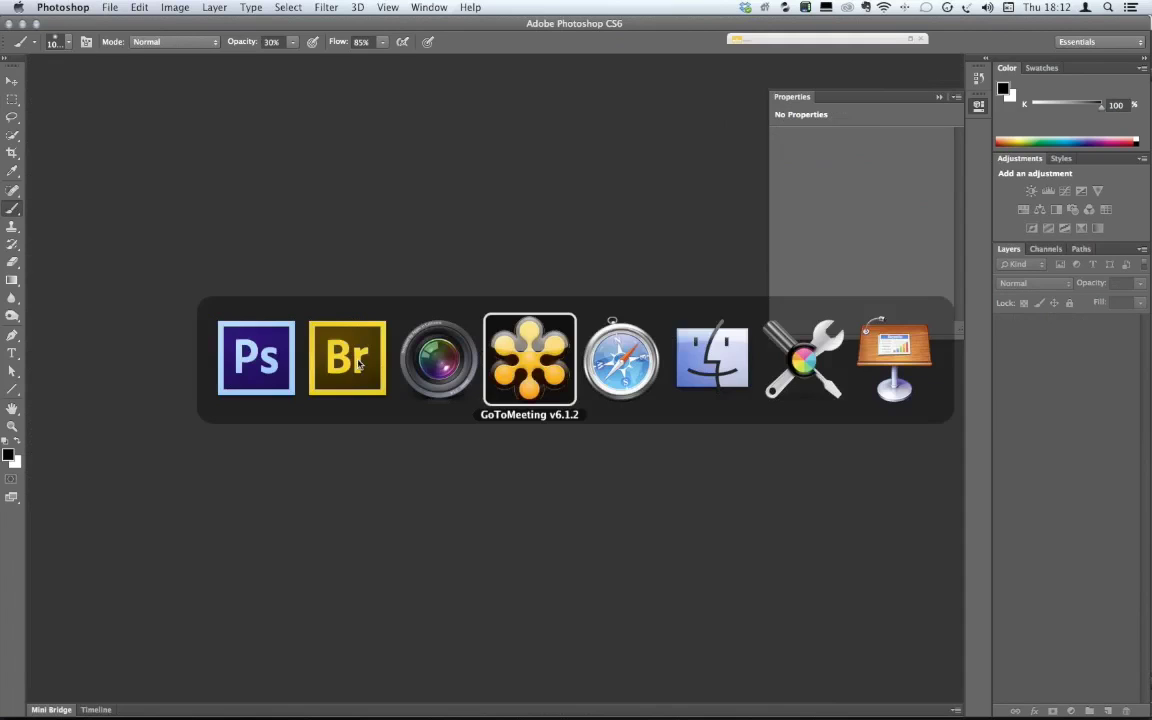
- In Bridge, open ferris-wheel_DSC2868.NEF with Adobe Photoshop CS6
left_click(358, 364)
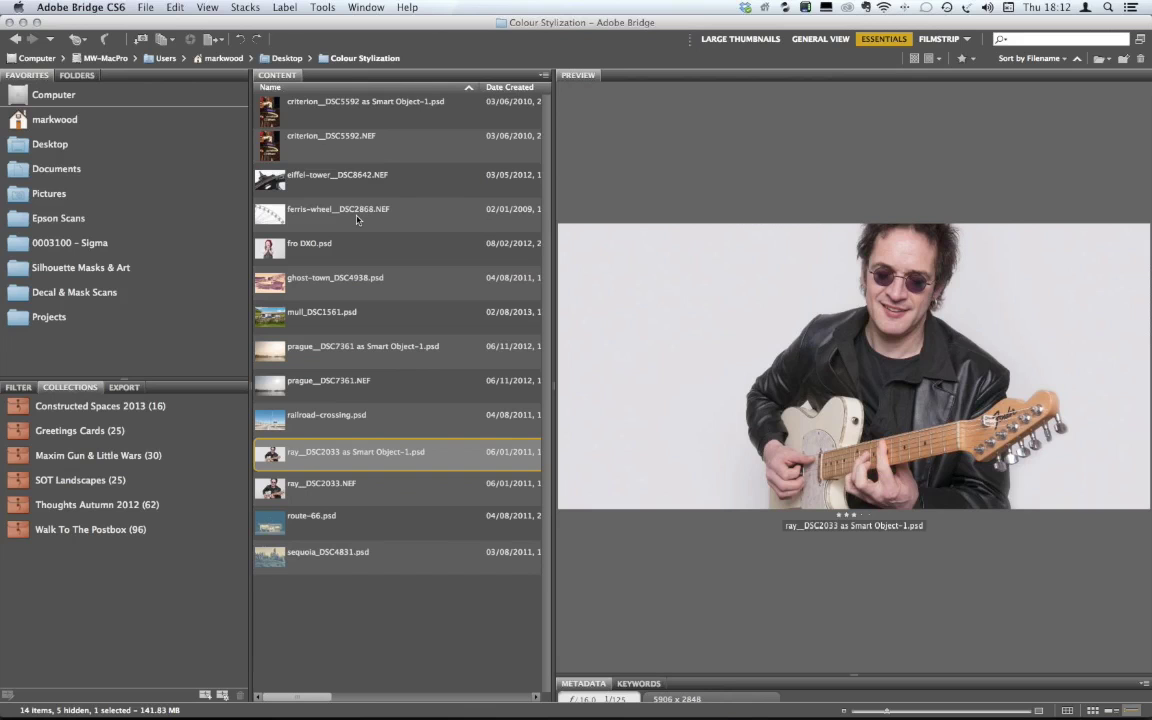
left_click(357, 219)
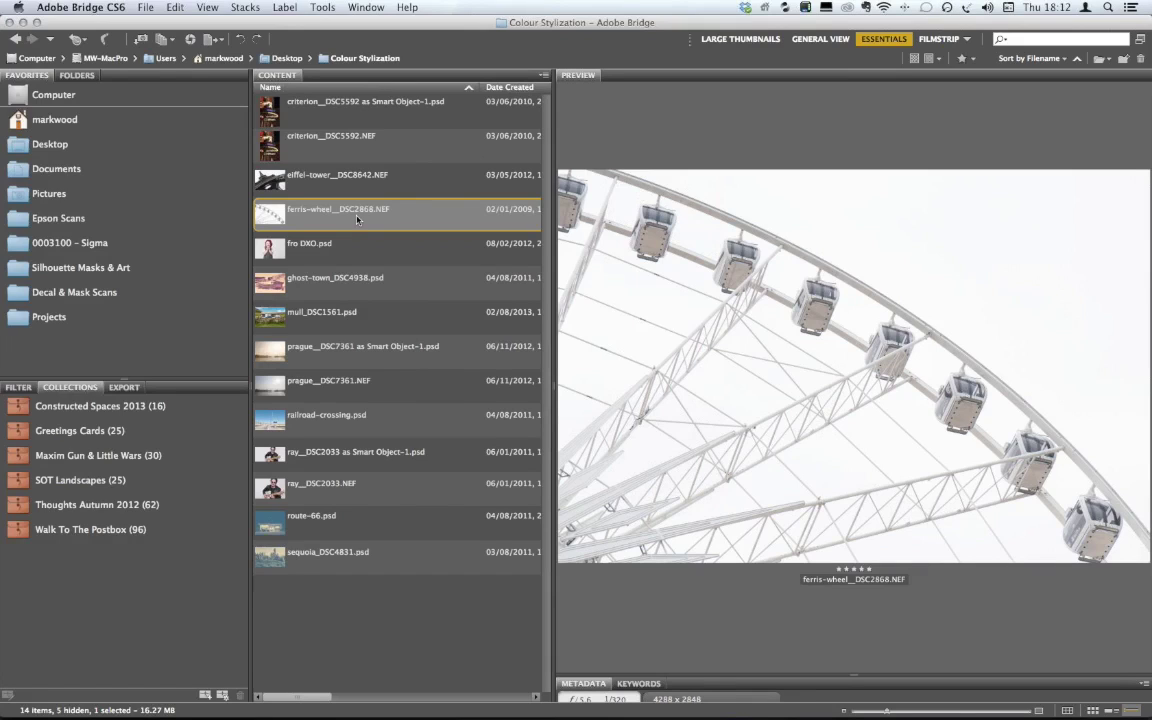
right_click(265, 217)
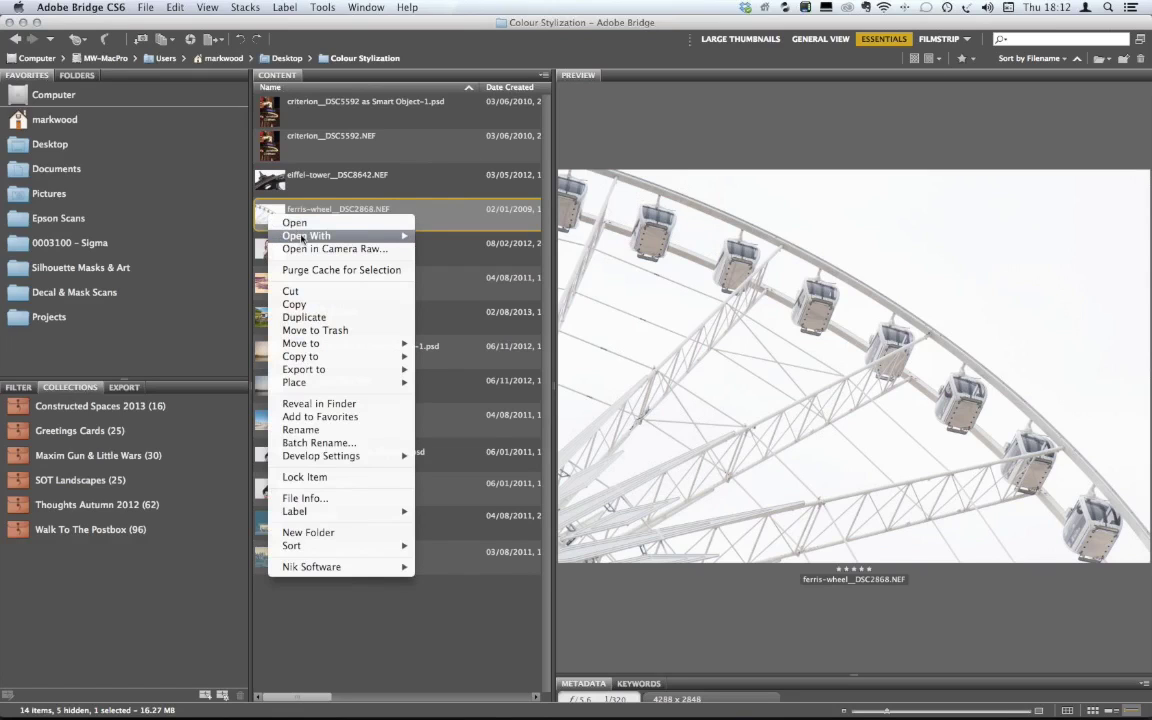
mouse_move(305, 236)
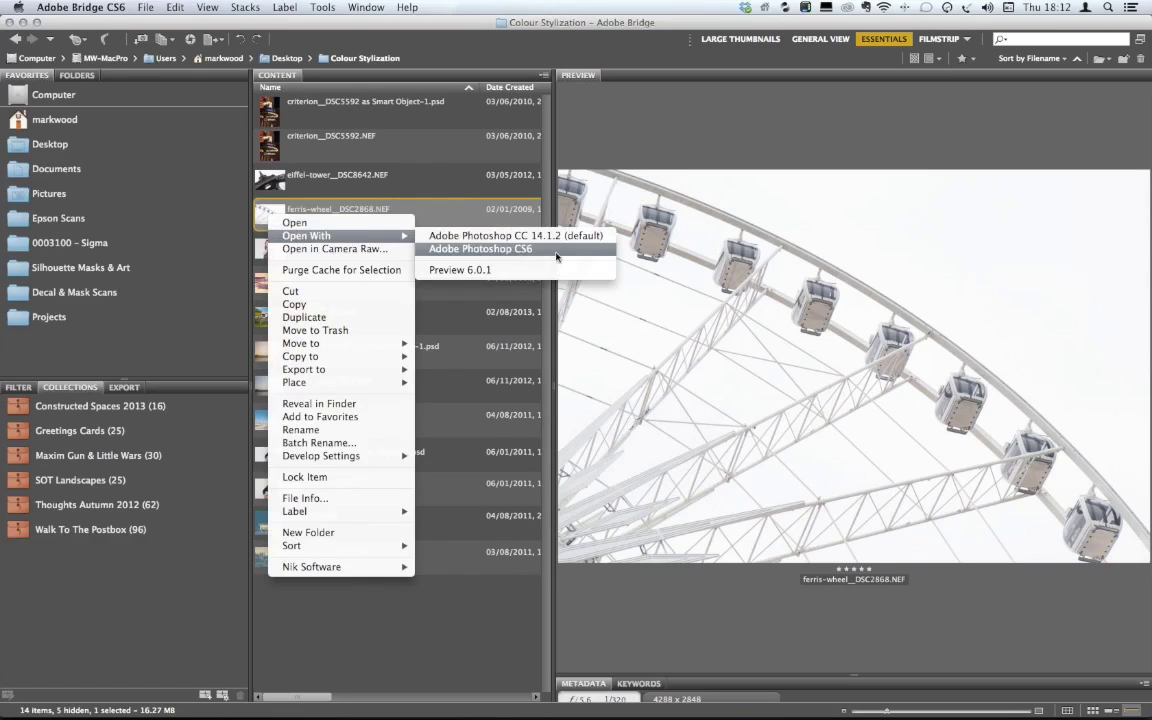
left_click(558, 253)
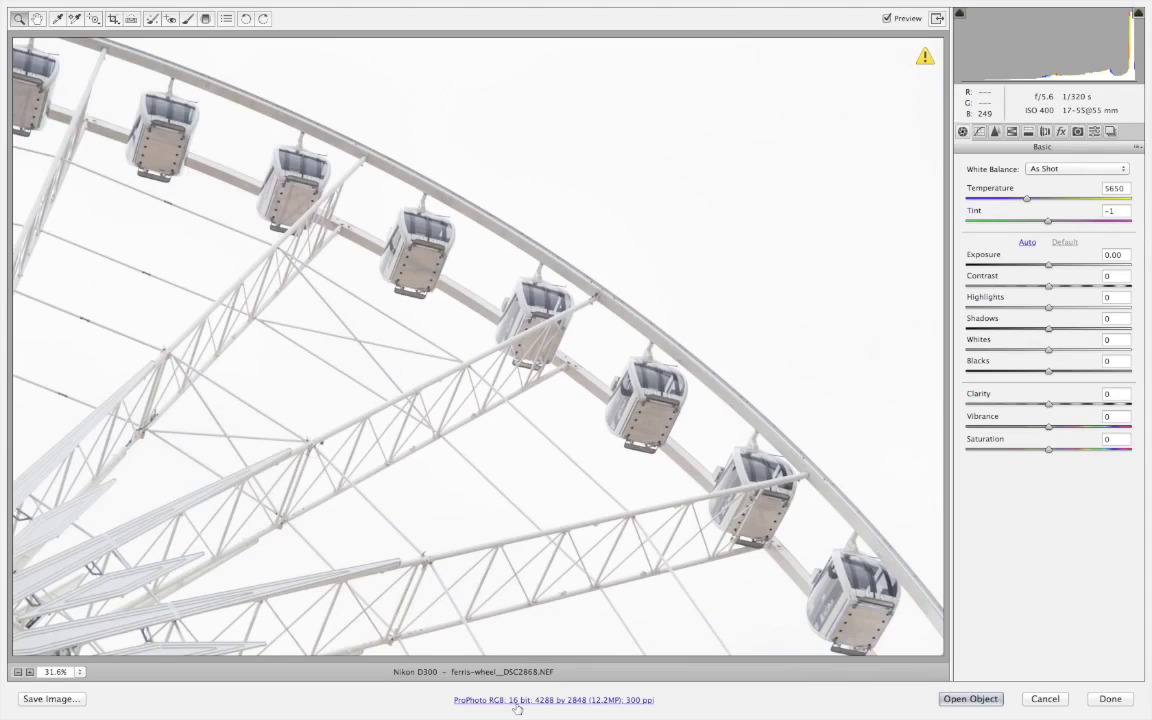
- Open the ferris wheel raw photo from Camera Raw as a smart object
left_click(970, 698)
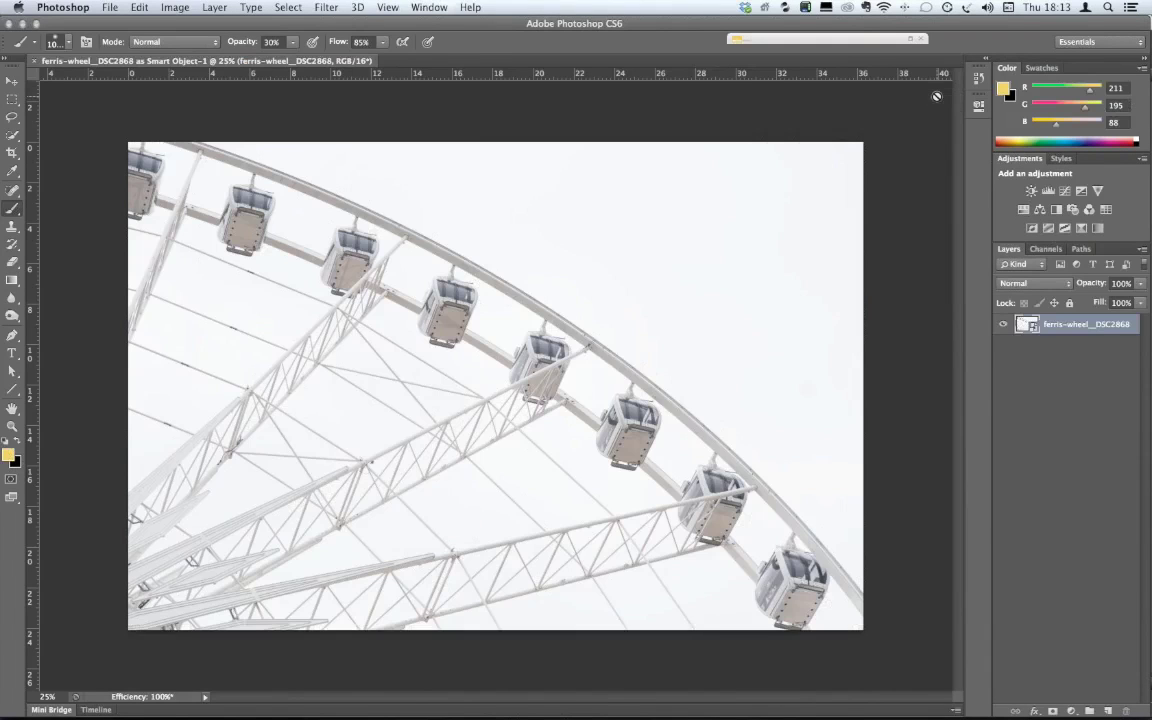
- Add a Gradient Map 1 layer with the black-to-white preset and open its Gradient Editor
left_click(1072, 711)
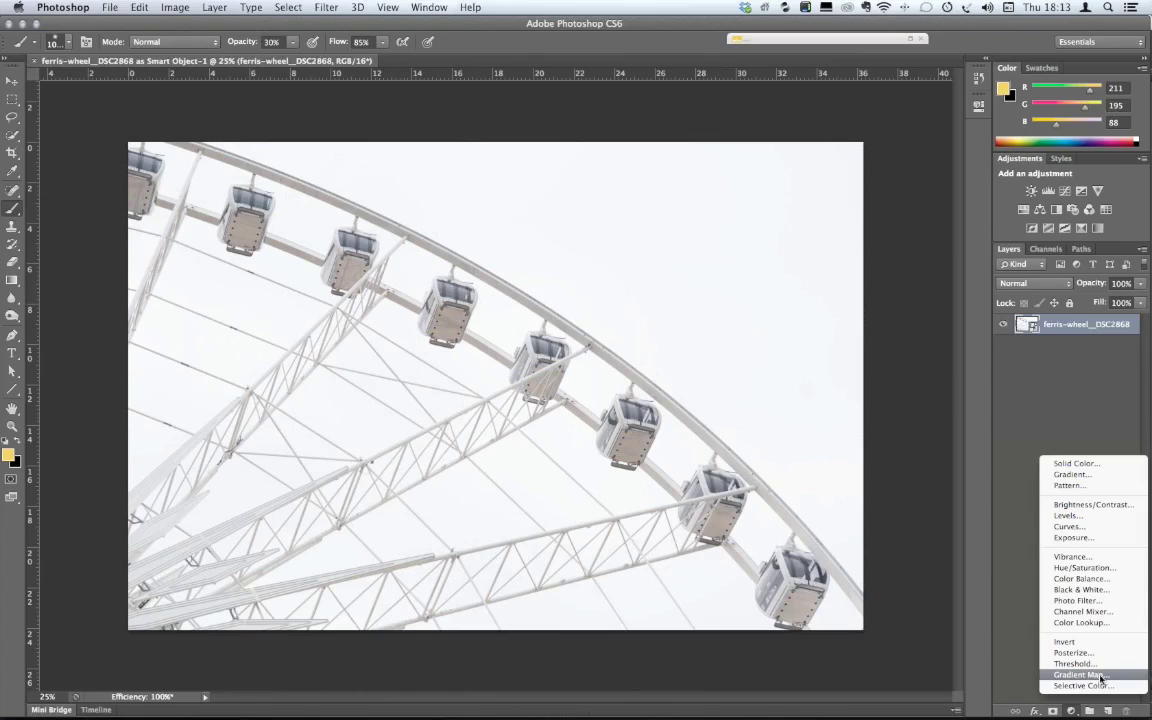
left_click(1100, 676)
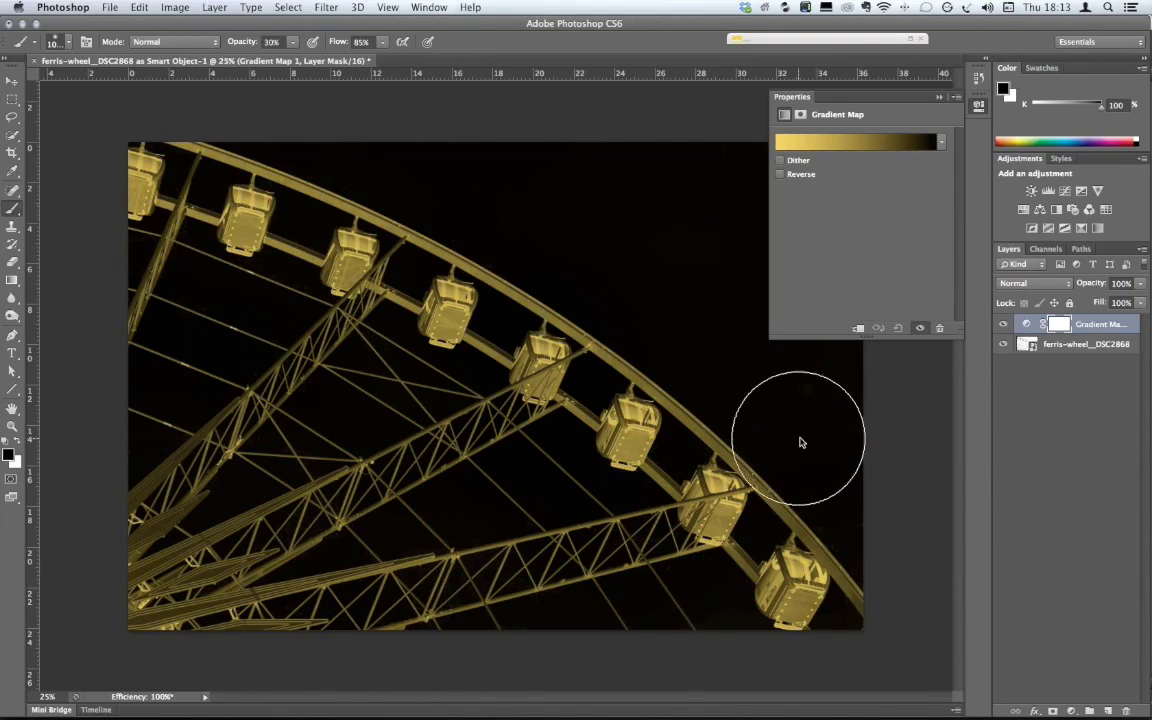
left_click(941, 144)
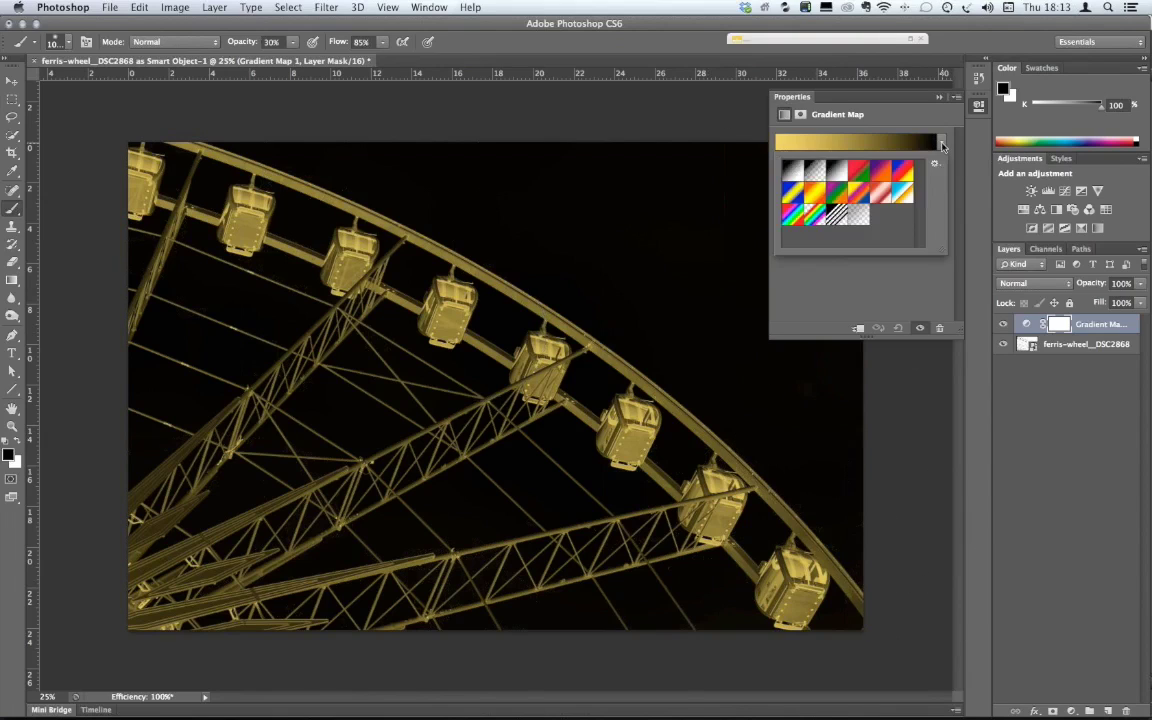
left_click(790, 170)
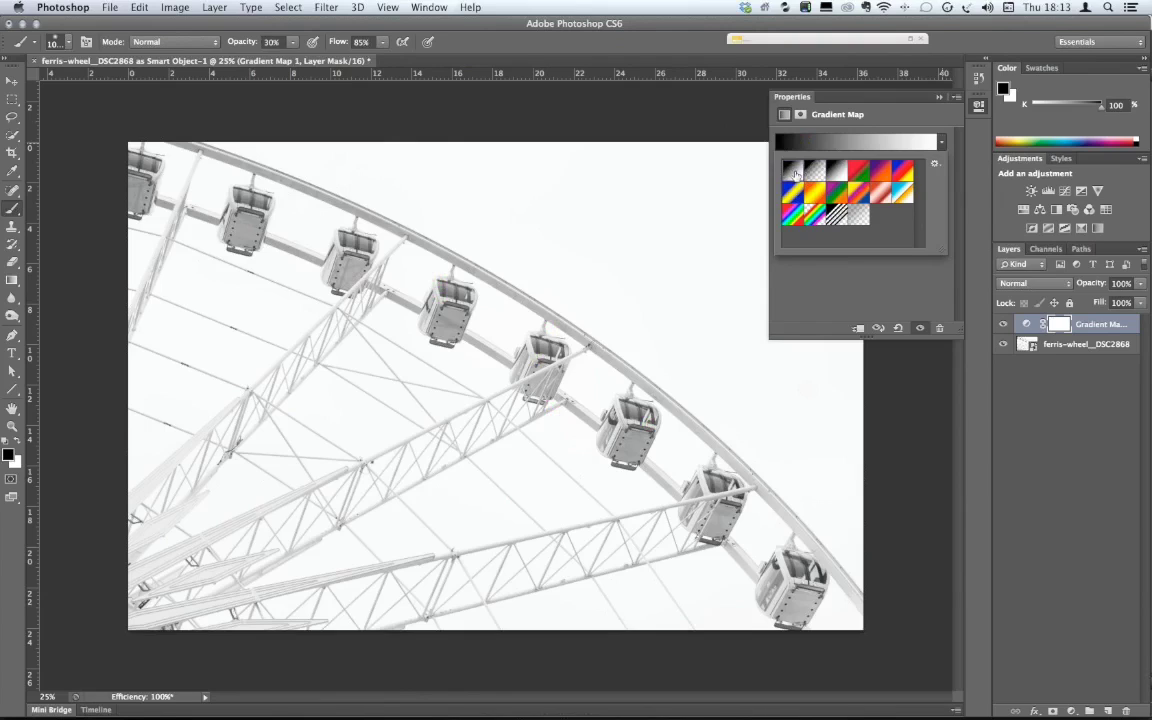
double_click(795, 174)
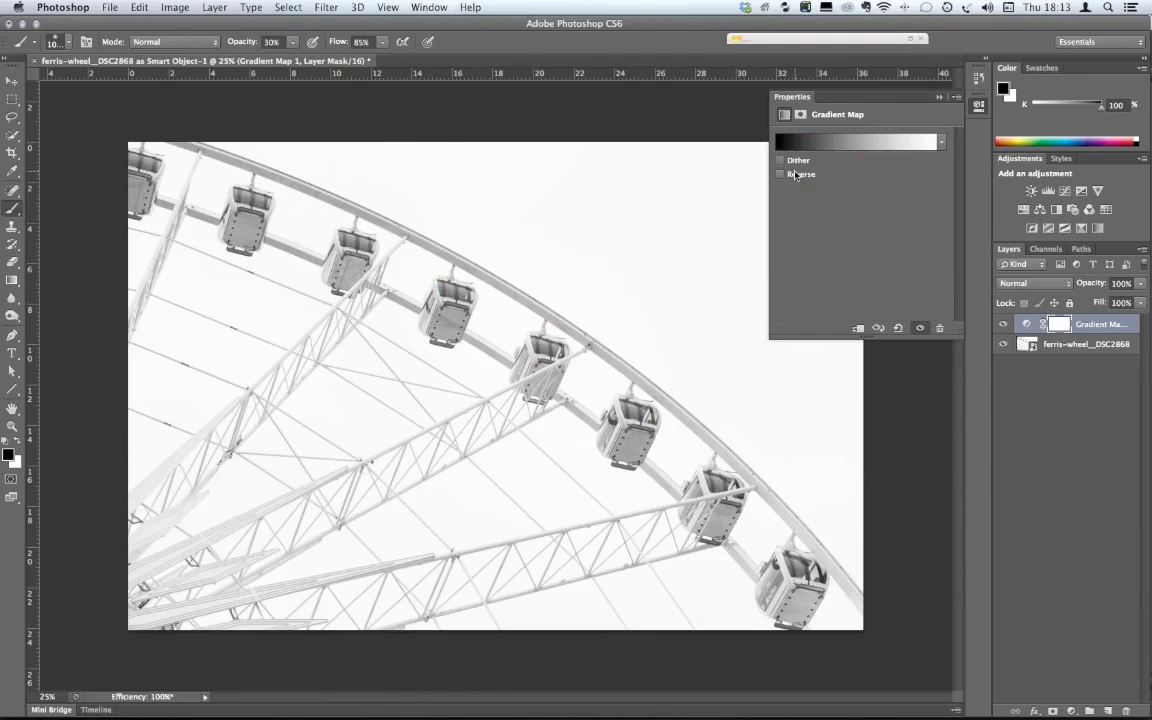
left_click(939, 143)
left_click(848, 124)
left_click(839, 147)
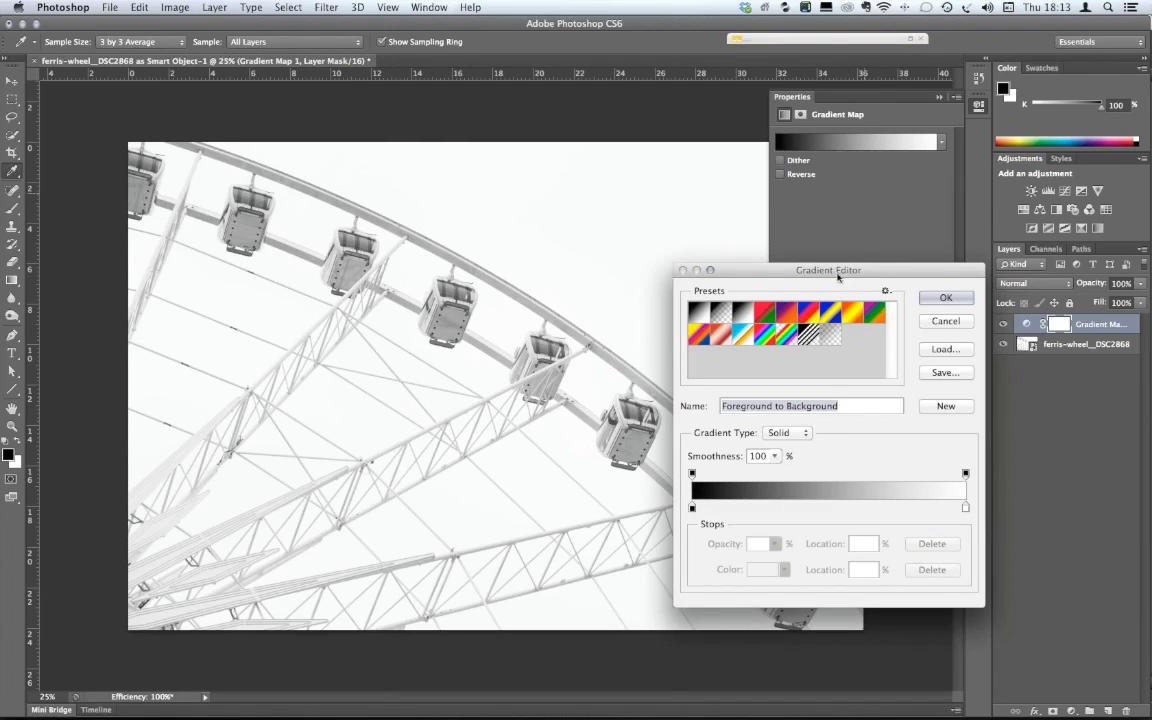
- Set the gradient's dark stop colour to deep red-orange #dc4e08
mouse_move(771, 272)
left_mouse_down()
mouse_move(667, 338)
mouse_move(769, 256)
left_mouse_up()
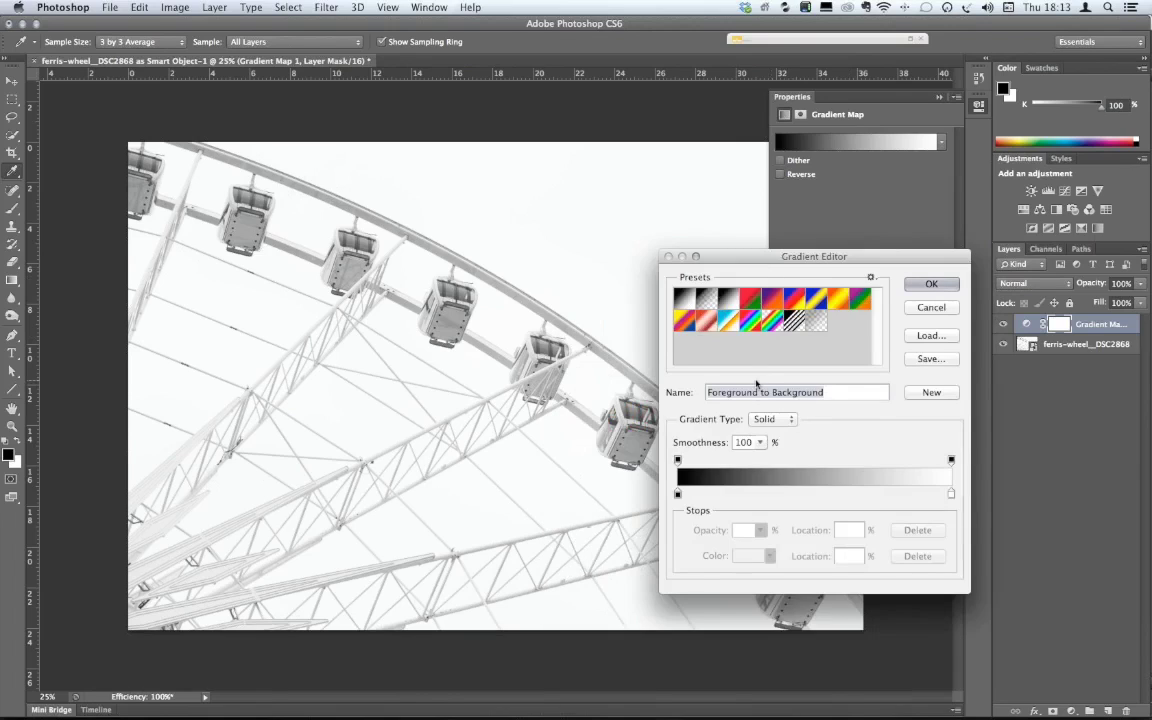
left_click(678, 495)
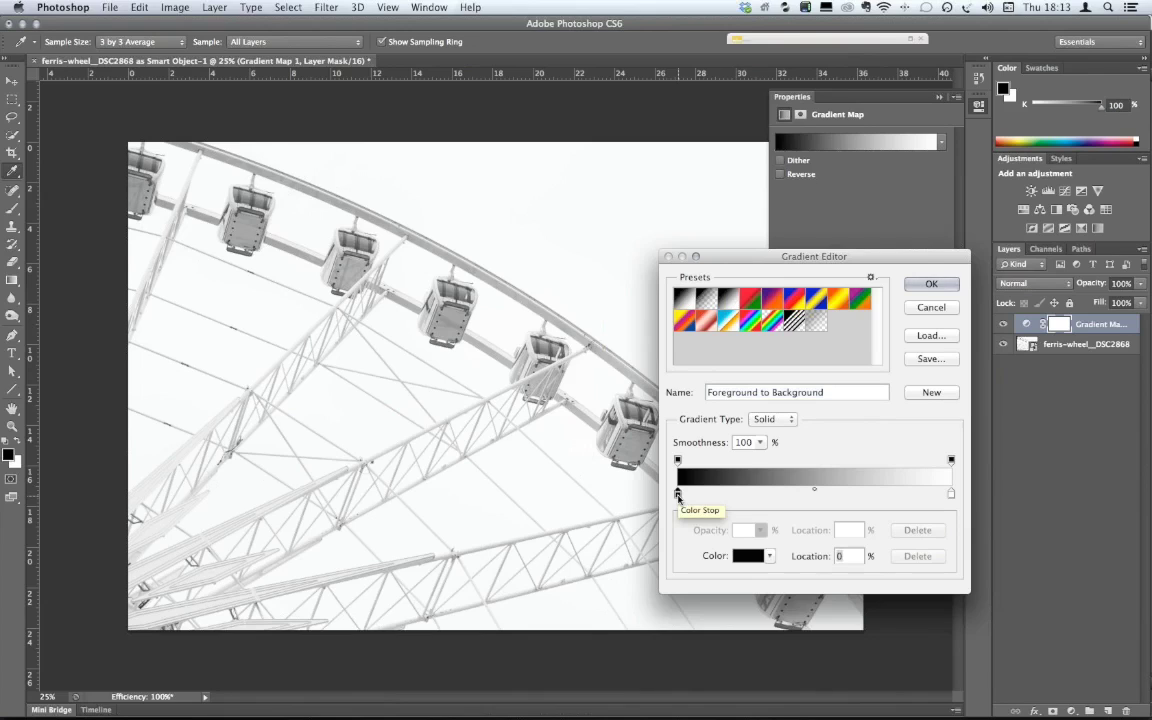
double_click(678, 495)
left_click_drag(618, 380, 820, 383)
left_click(757, 426)
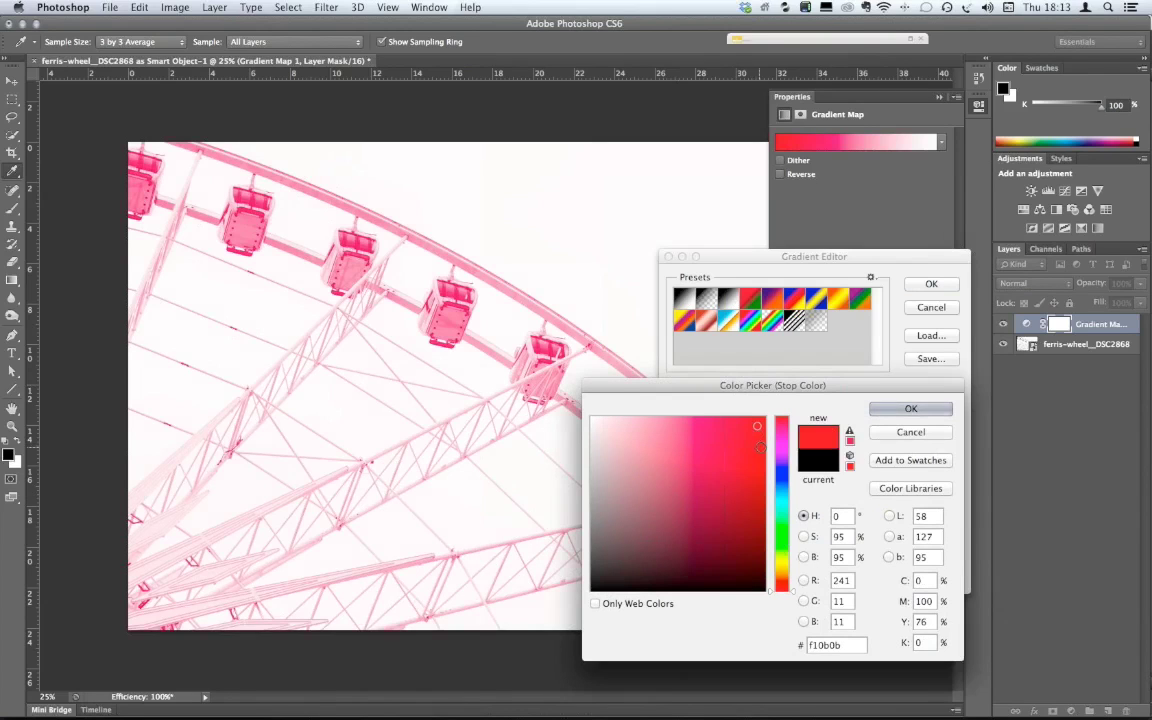
left_click(758, 426)
left_click(755, 460)
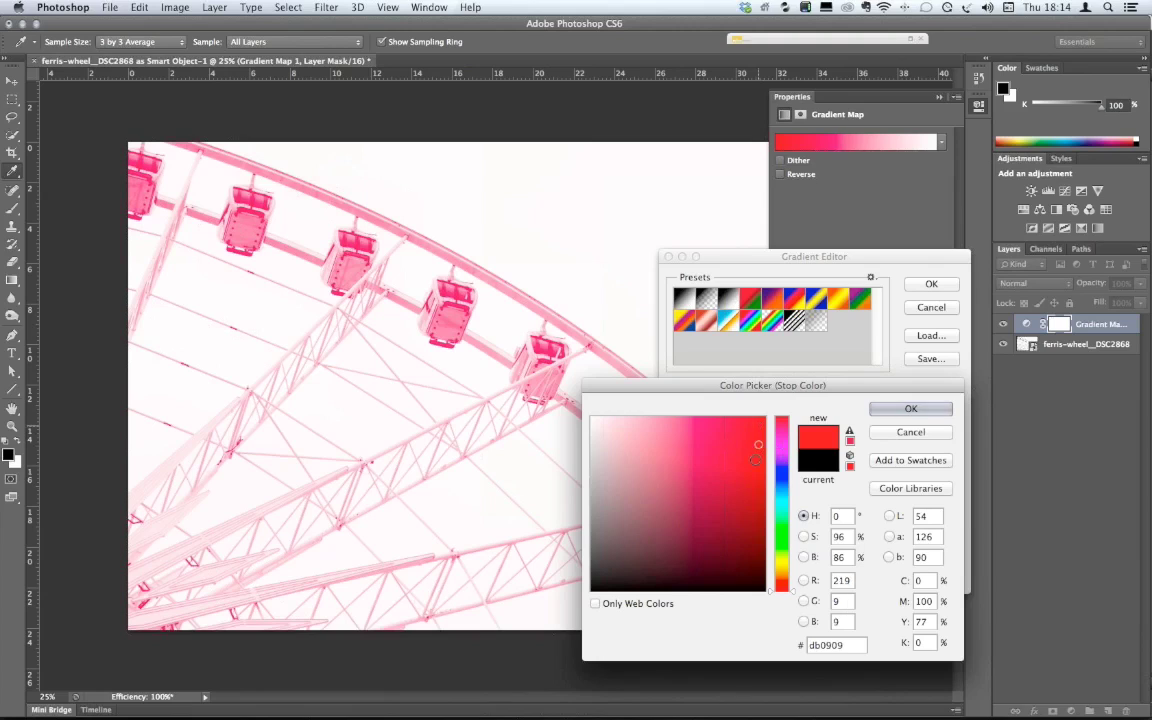
left_click(782, 580)
left_click(757, 428)
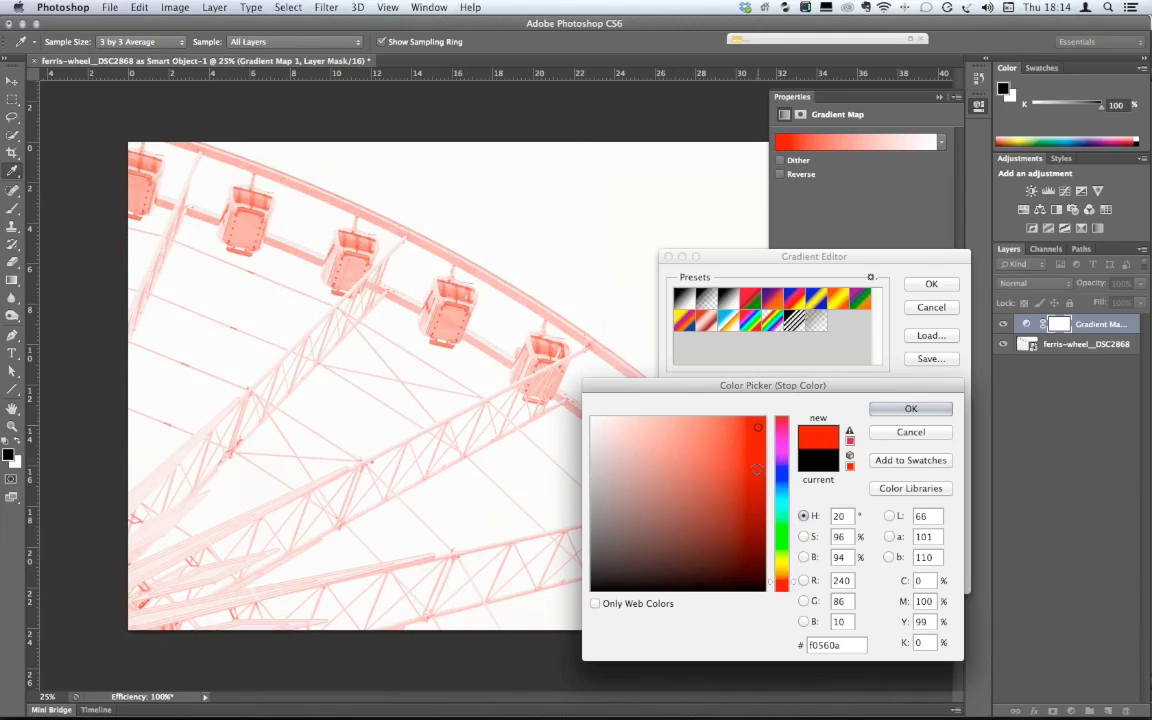
left_click(753, 433)
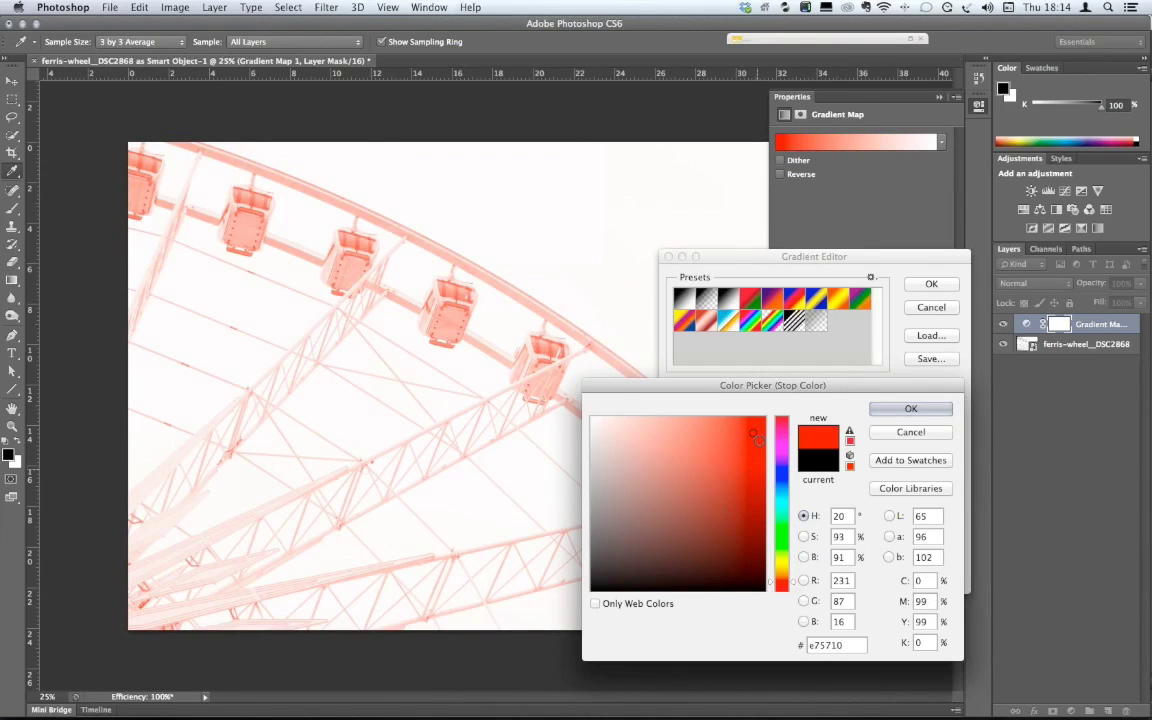
left_click(758, 440)
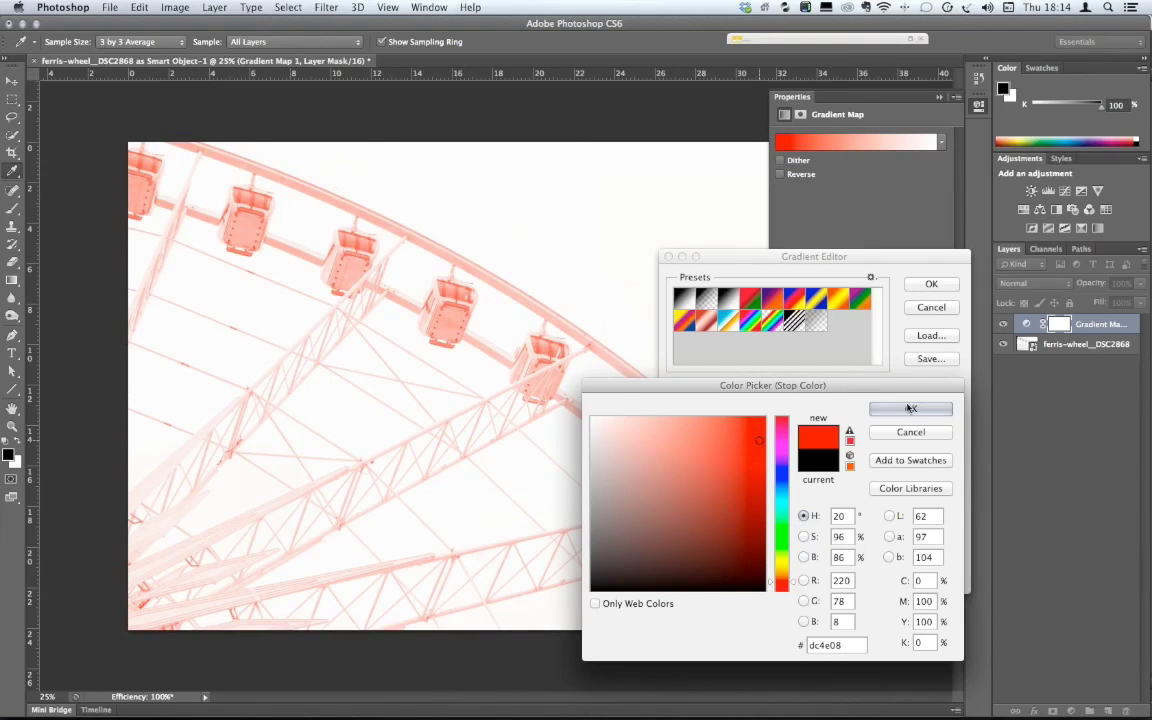
left_click(910, 408)
left_click(950, 492)
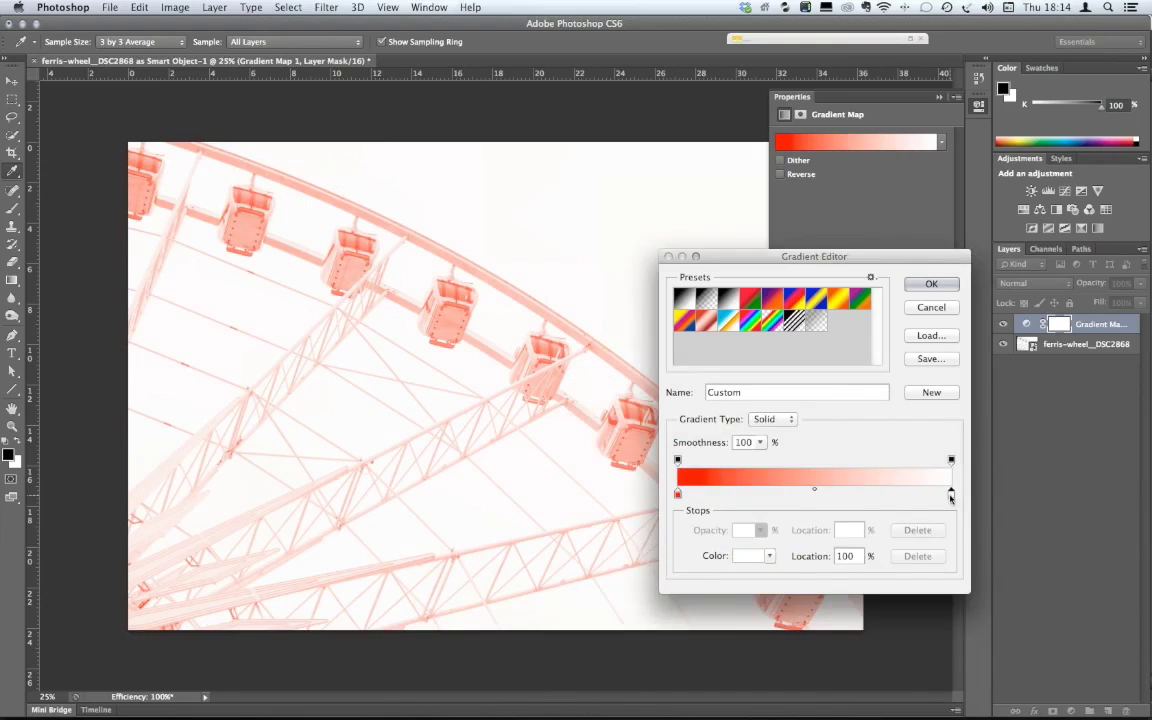
- Change the gradient's light stop colour to pale cream #fafad6
left_click(748, 553)
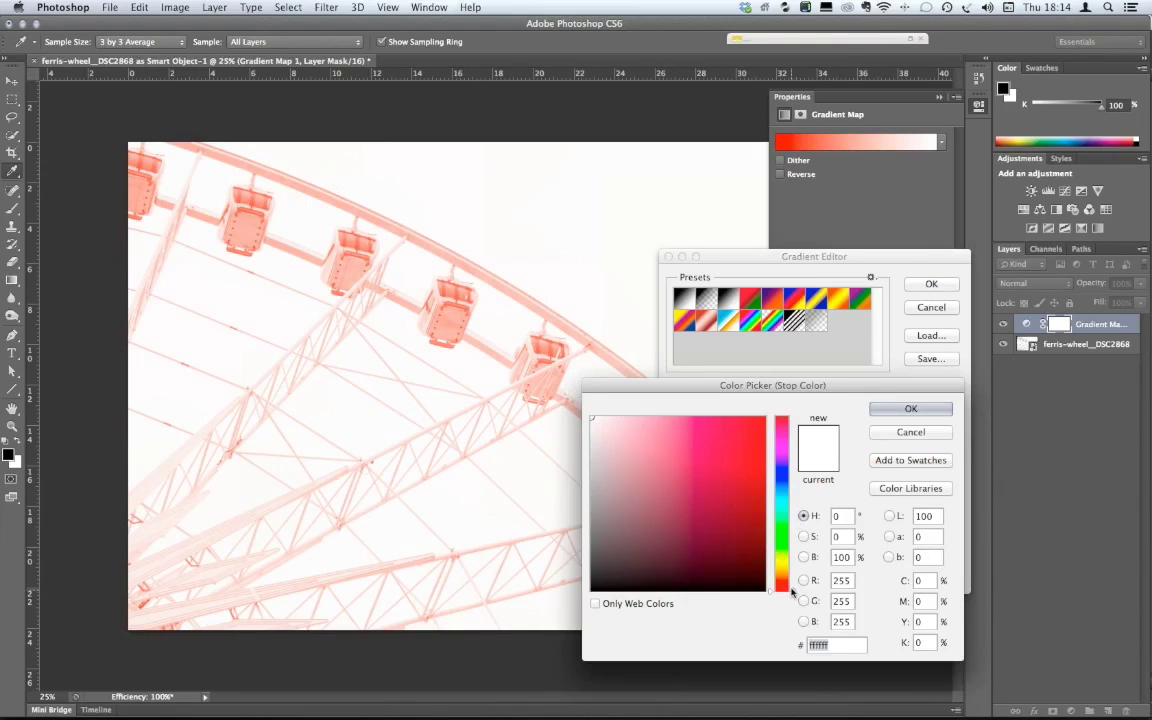
left_click(790, 567)
left_click(789, 562)
left_click(625, 421)
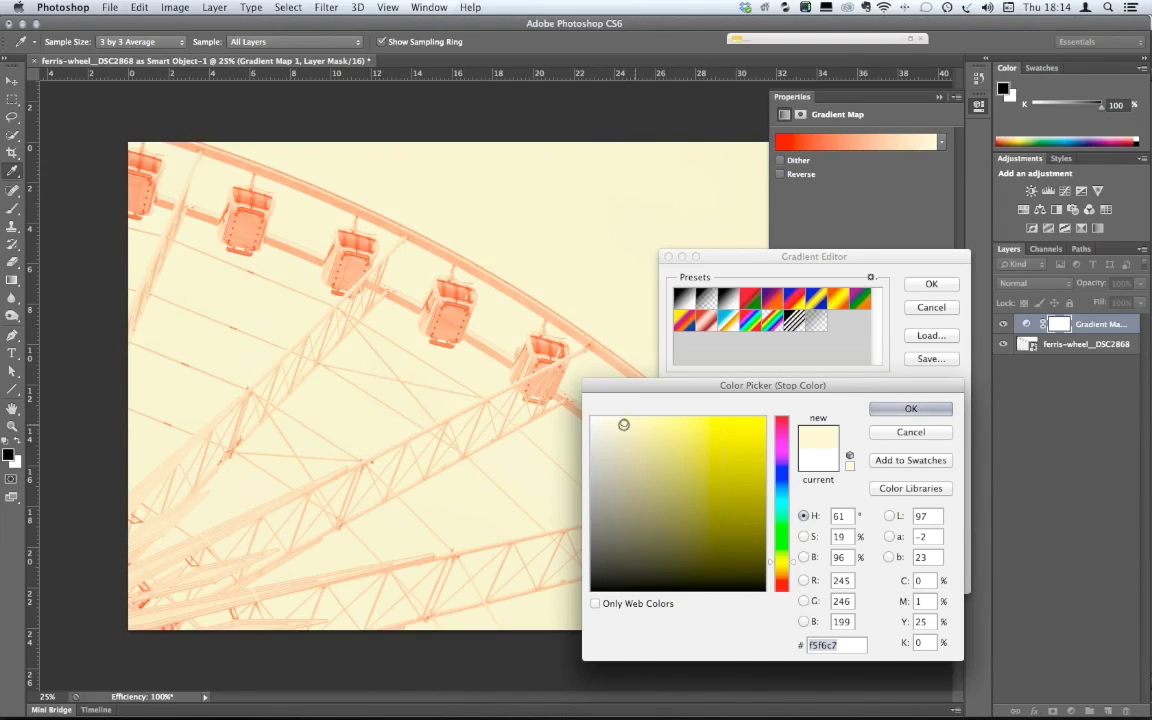
left_click(616, 420)
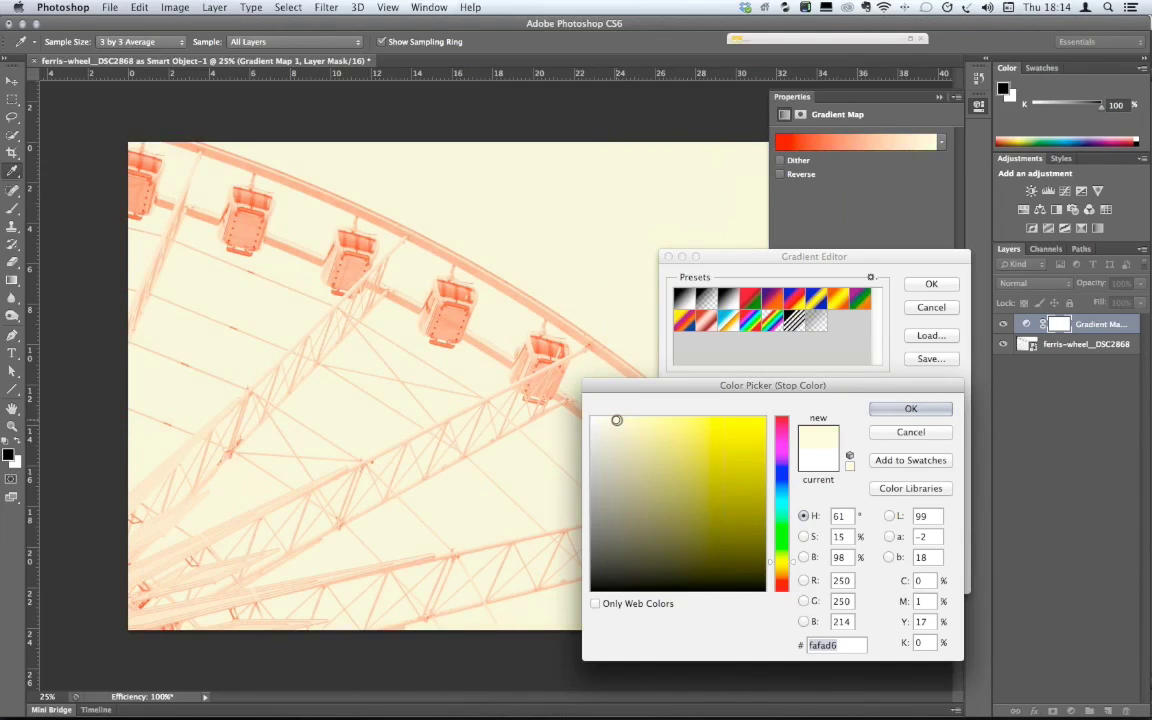
left_click(911, 409)
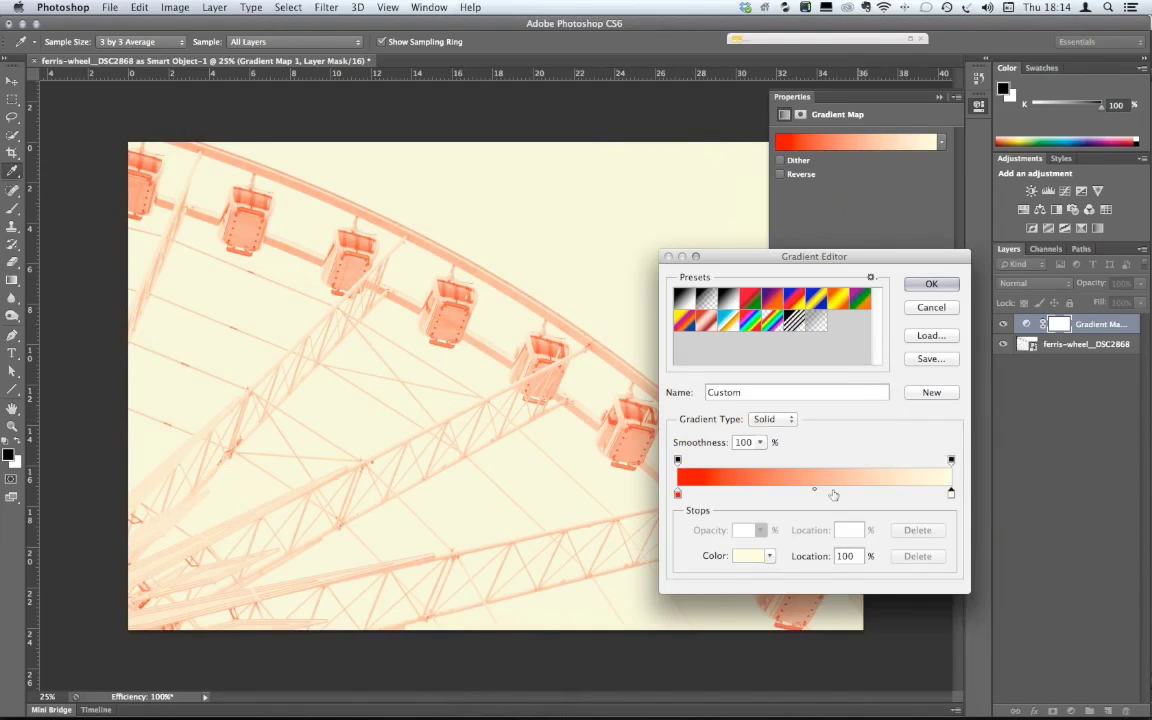
- Move the gradient midpoint to 67% and remove the stray 44% colour stop
left_click(821, 489)
left_click_drag(821, 489, 850, 494)
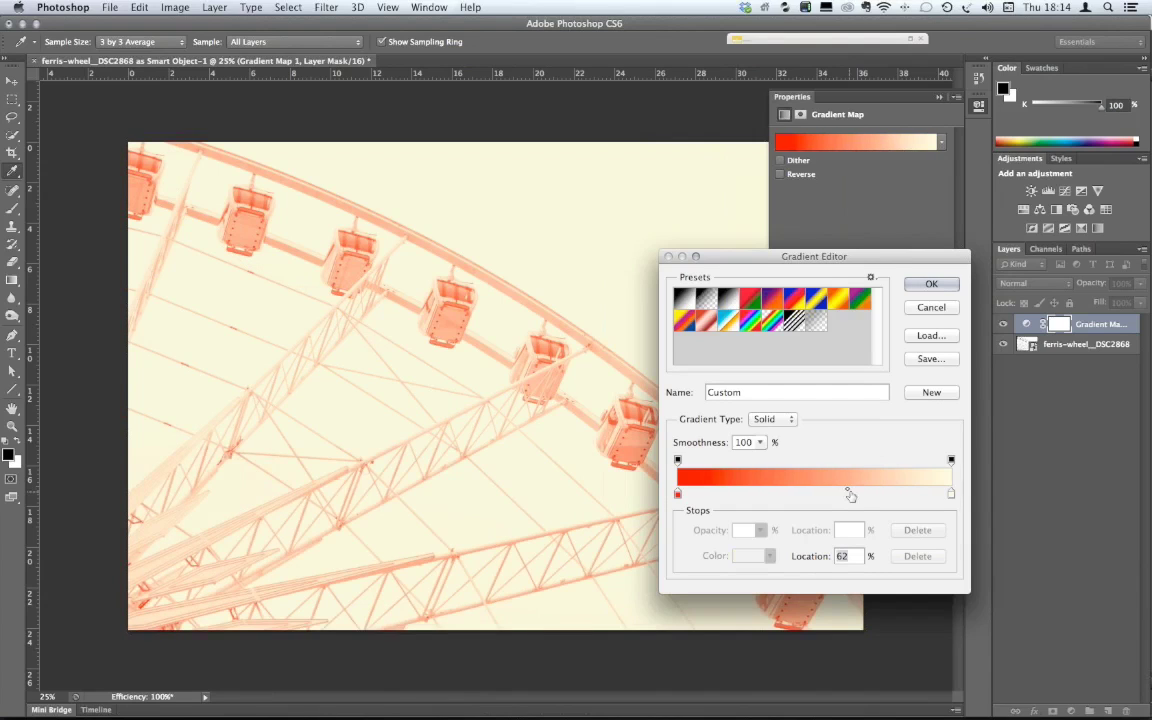
left_click_drag(850, 496, 862, 494)
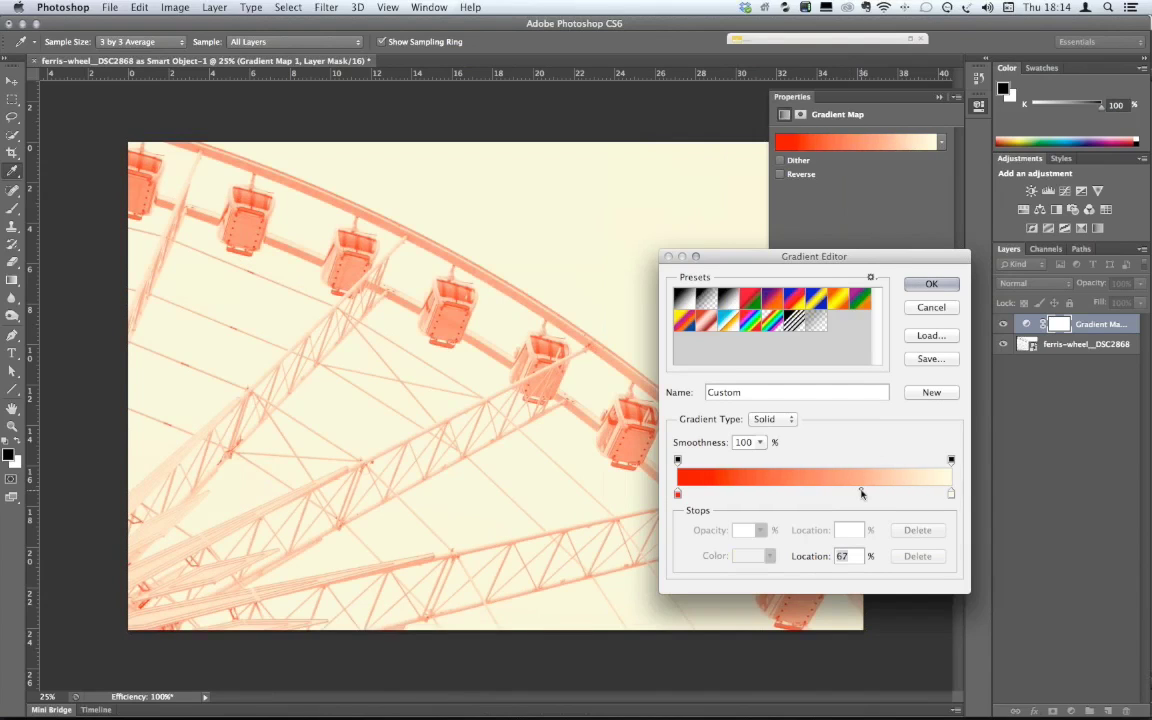
left_click(798, 493)
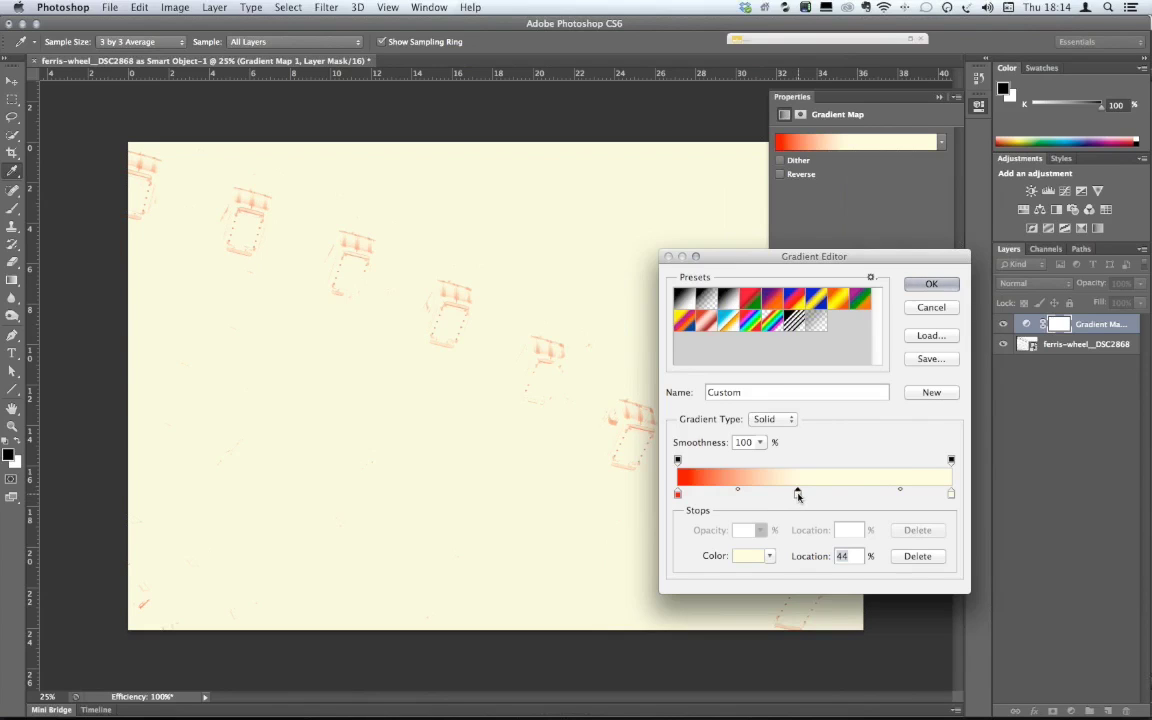
left_click_drag(798, 494, 798, 547)
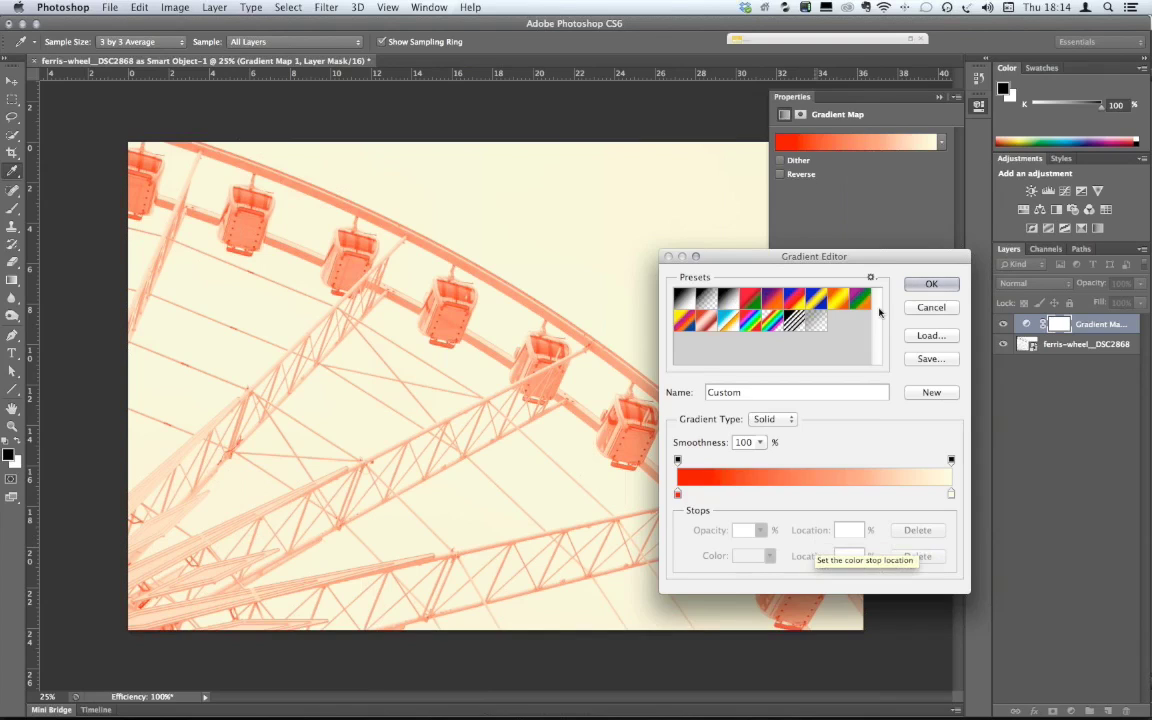
- Apply the red-to-cream gradient map and duplicate the ferris-wheel photo layer
left_click(927, 285)
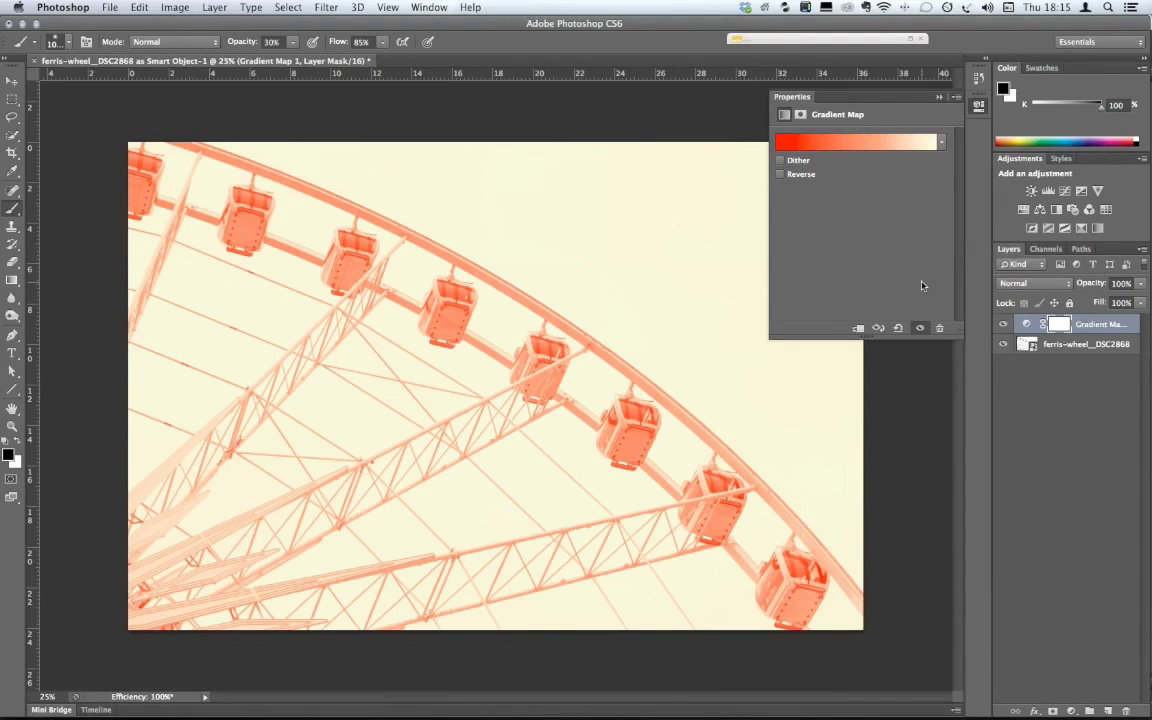
left_click(1074, 345)
left_click_drag(1074, 345, 1108, 711)
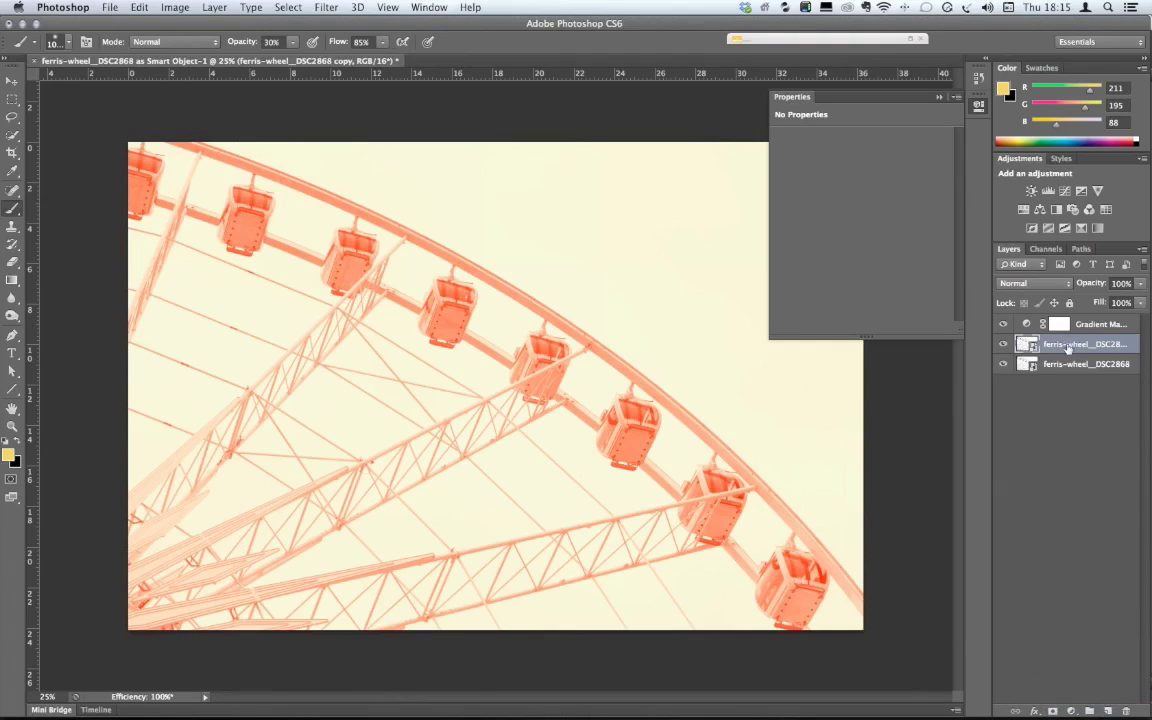
- Set the photo copy to Multiply at 74% opacity and add a Levels adjustment
right_click(1066, 346)
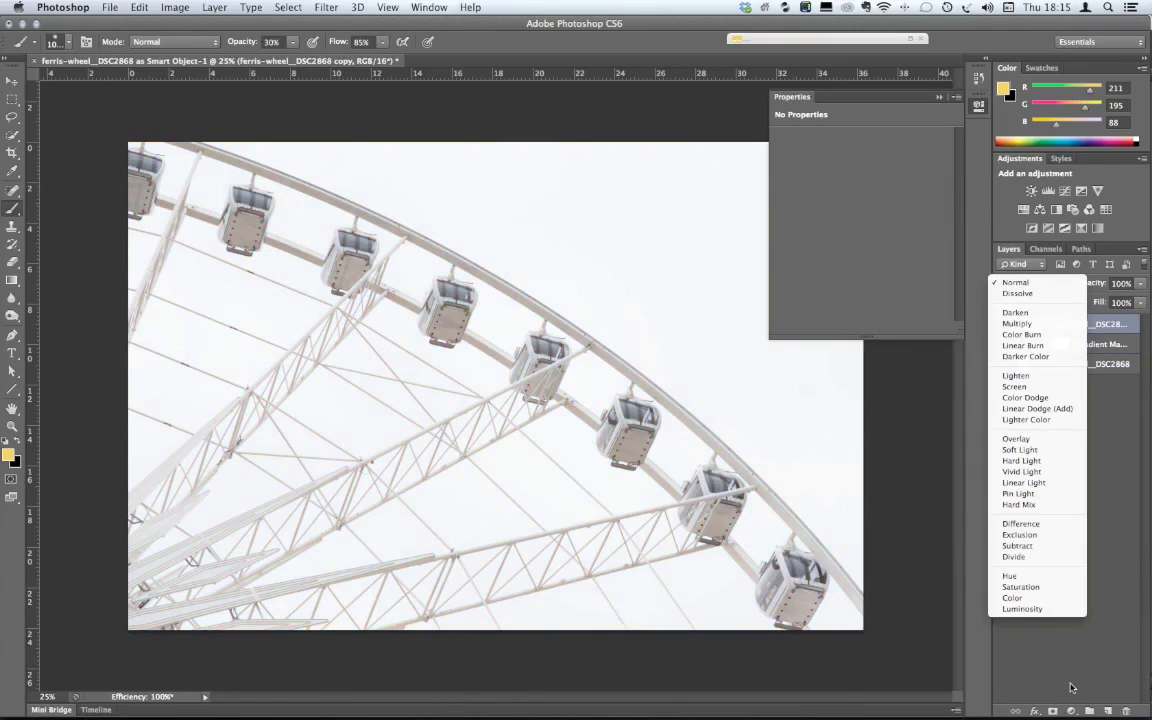
left_click(1022, 608)
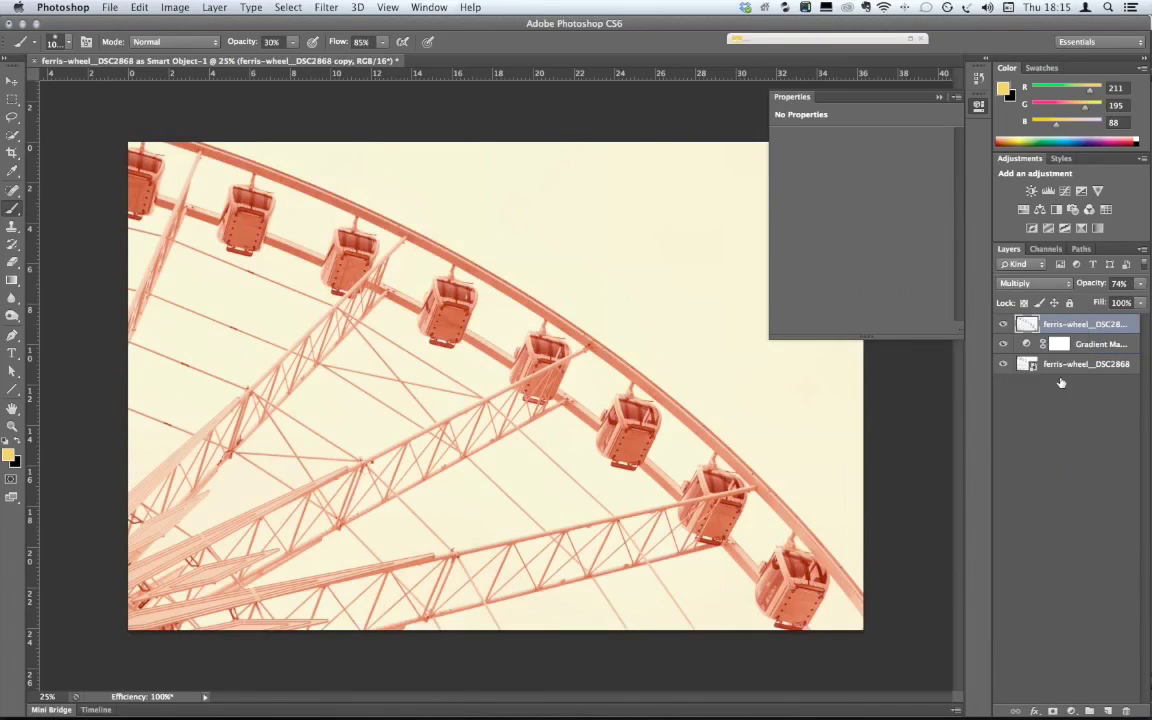
left_click(1048, 190)
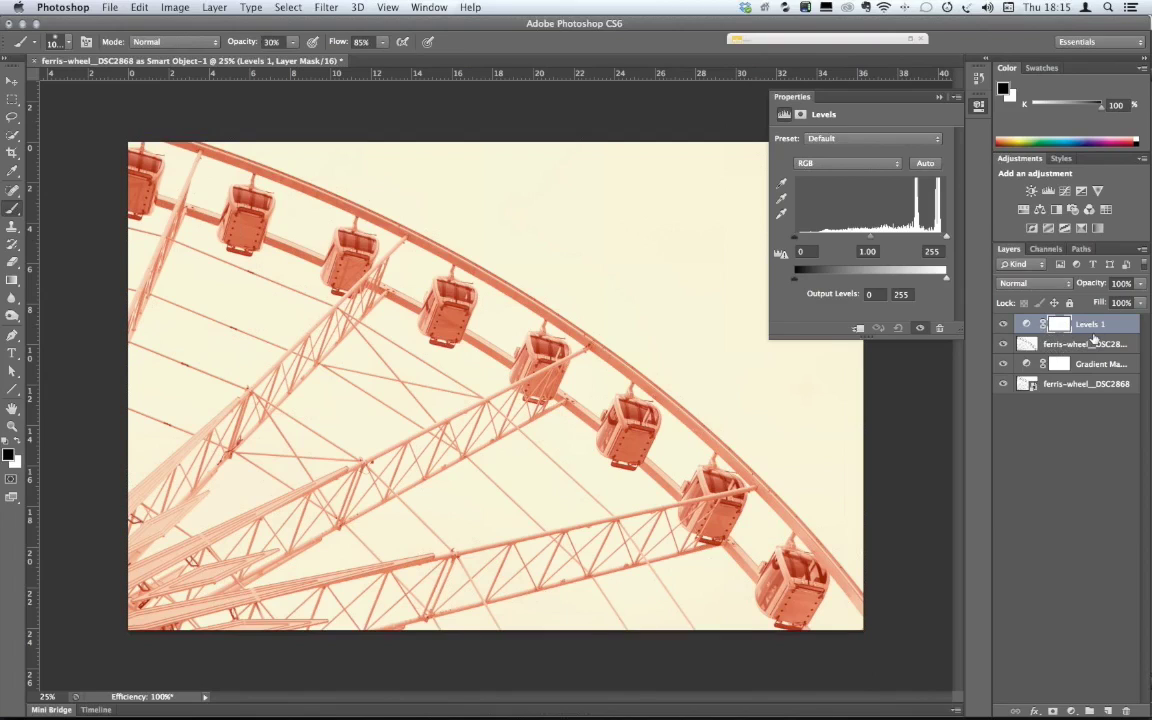
- Clip Levels 1 to the Multiply copy and set its black input to 43
left_click_drag(1093, 330, 1092, 327)
left_click(1097, 330, "alt")
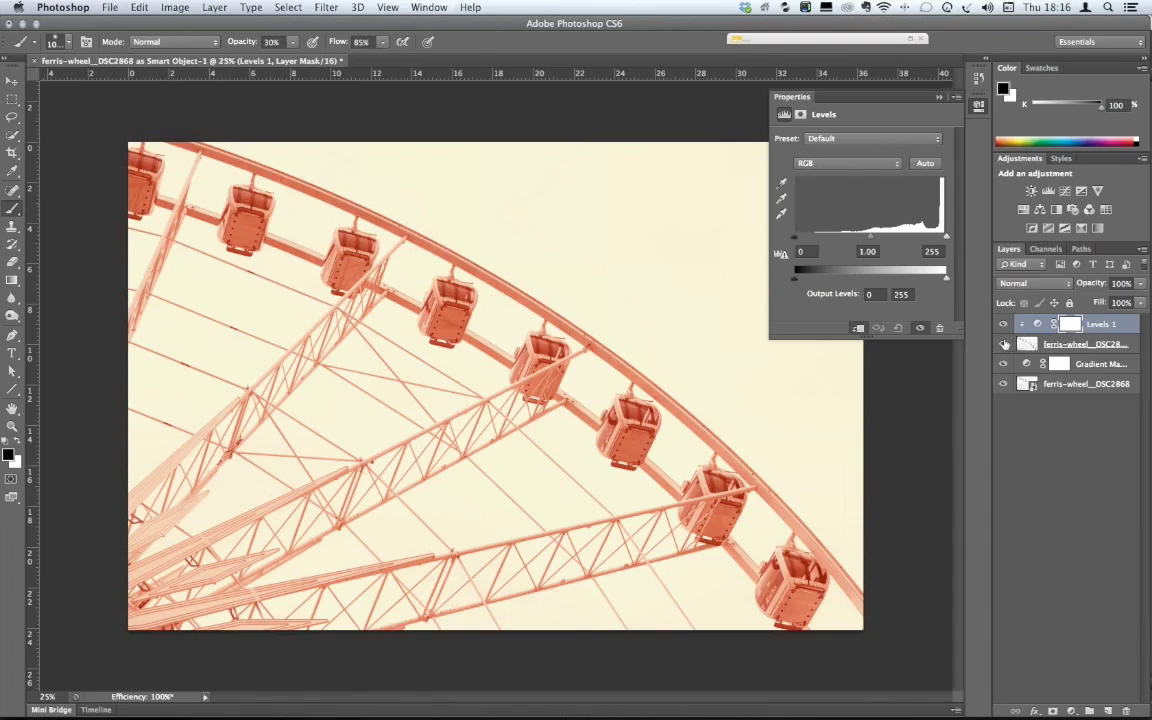
left_click_drag(796, 237, 800, 239)
left_click_drag(798, 238, 838, 238)
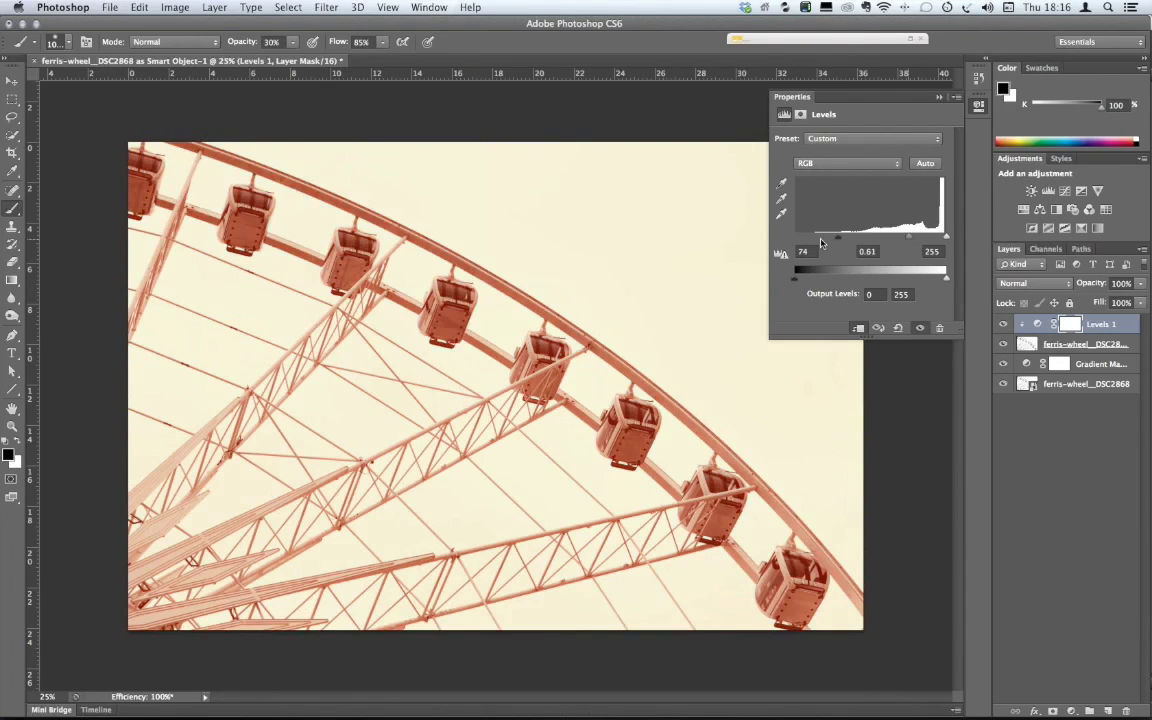
left_click_drag(838, 237, 819, 237)
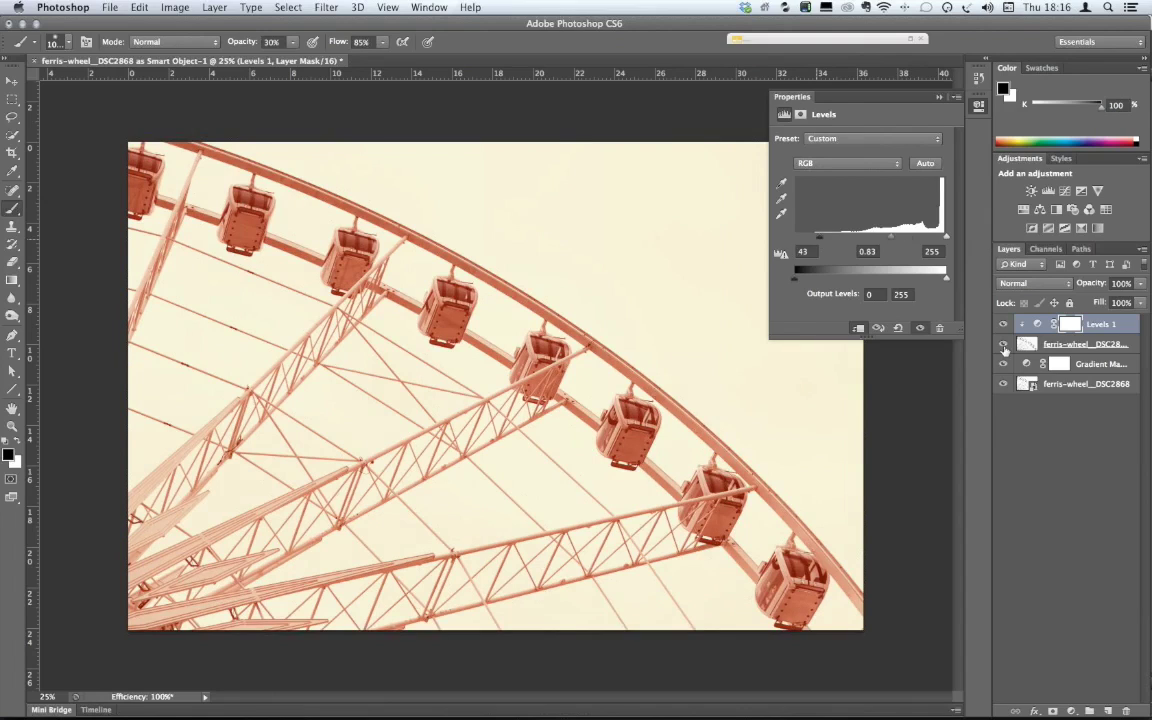
- Collapse the Levels properties and toggle the copy layer to compare the effect
left_click(1003, 345)
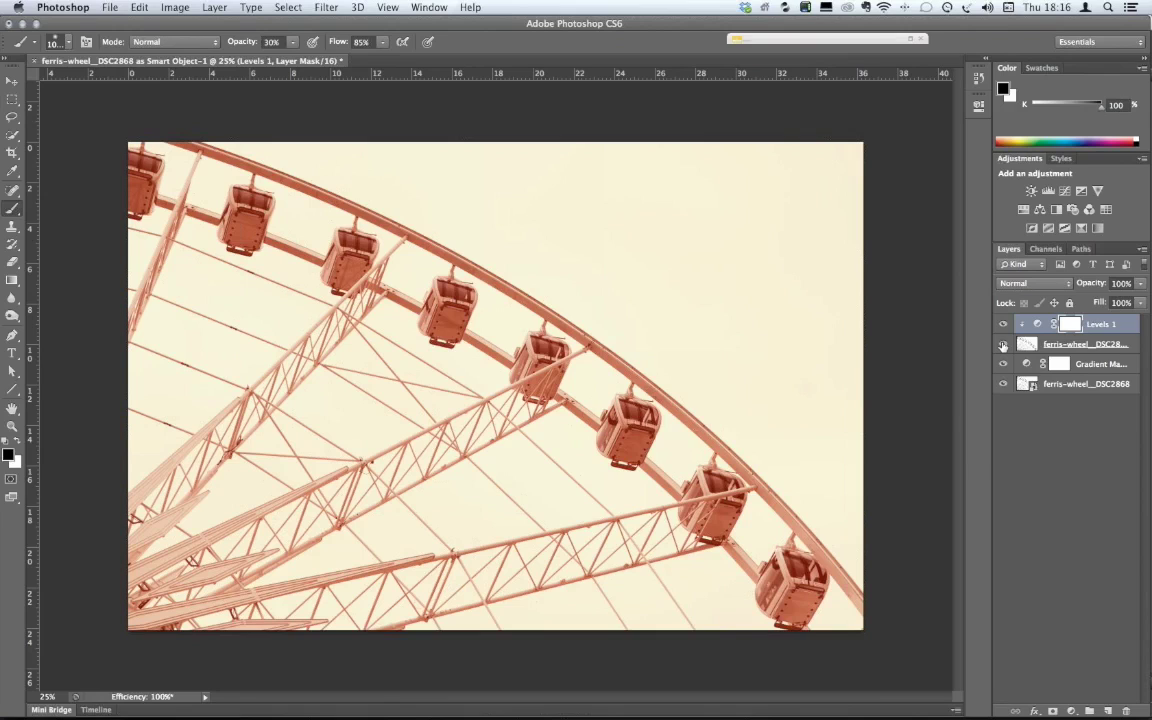
left_click(1003, 345)
key("super+Tab")
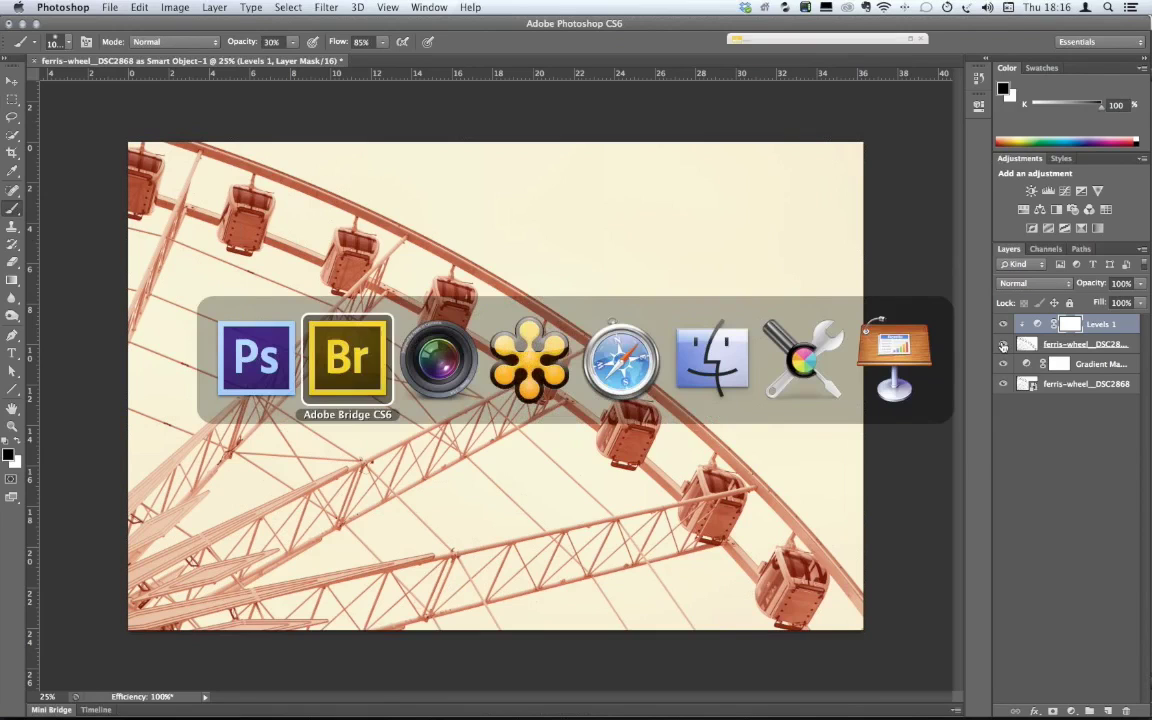
- Switch to Keynote and show the Colour Management Theory deck from slide 1, The Theory of Colour Management
key("super+Tab")
key("super+Tab")
key("super+Tab")
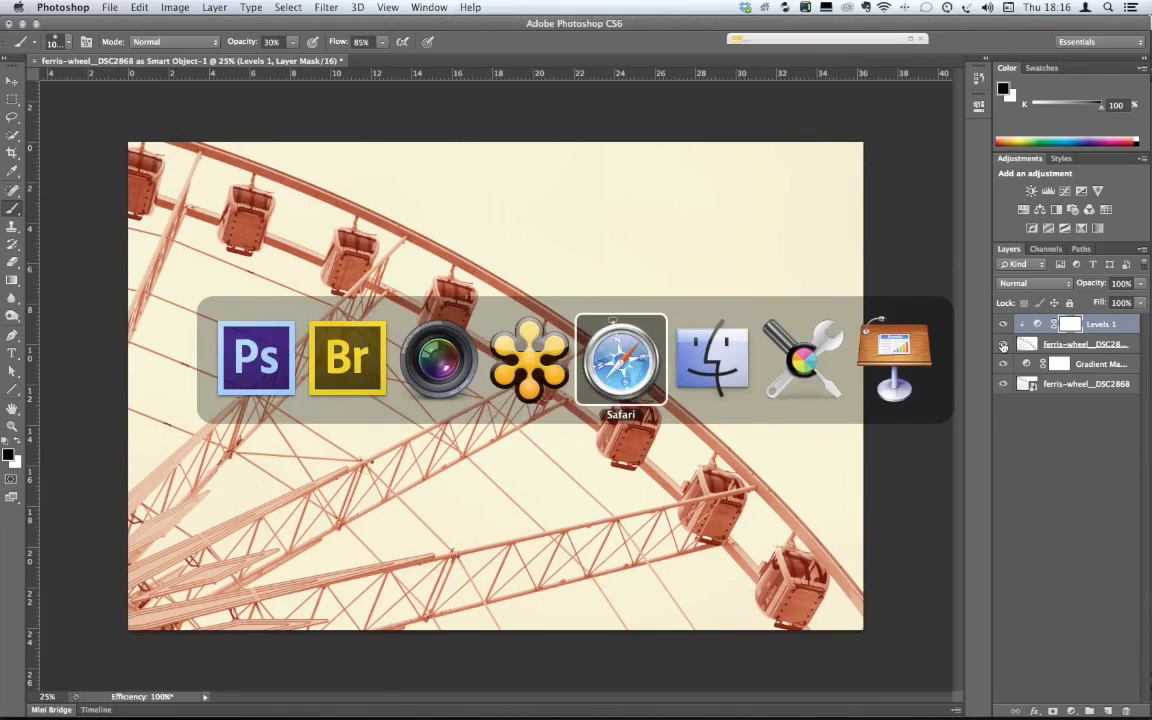
key("super+Tab")
key("super+Tab")
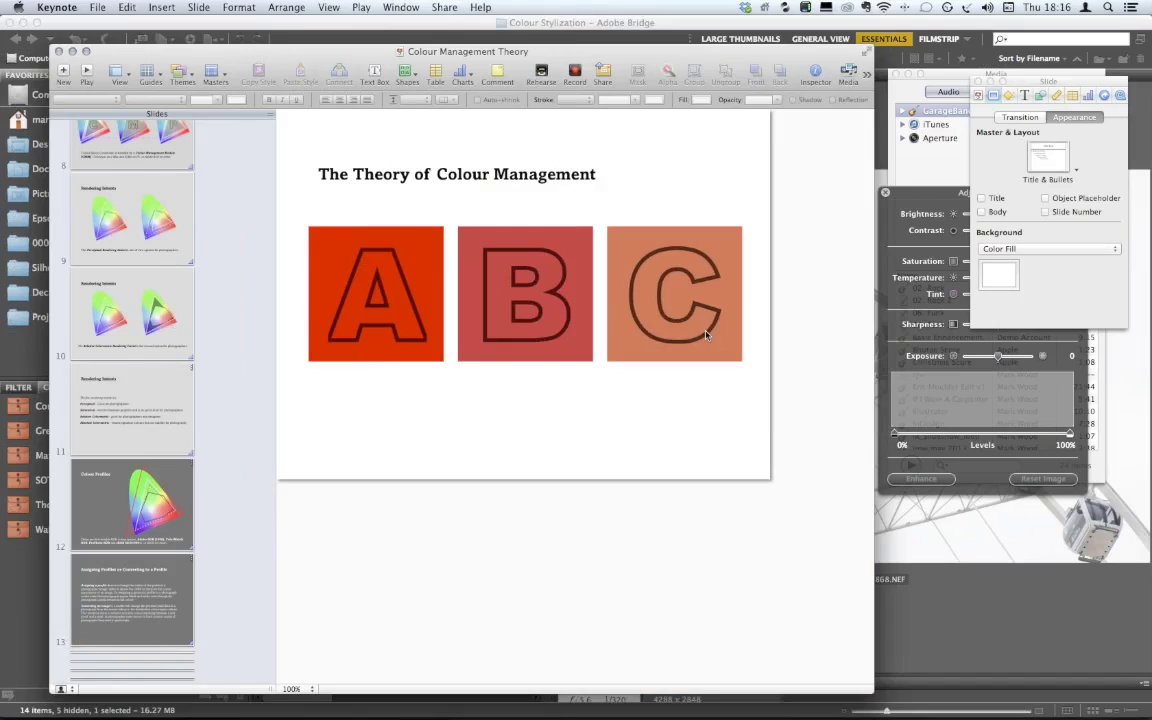
scroll(180, 250, "up", 10)
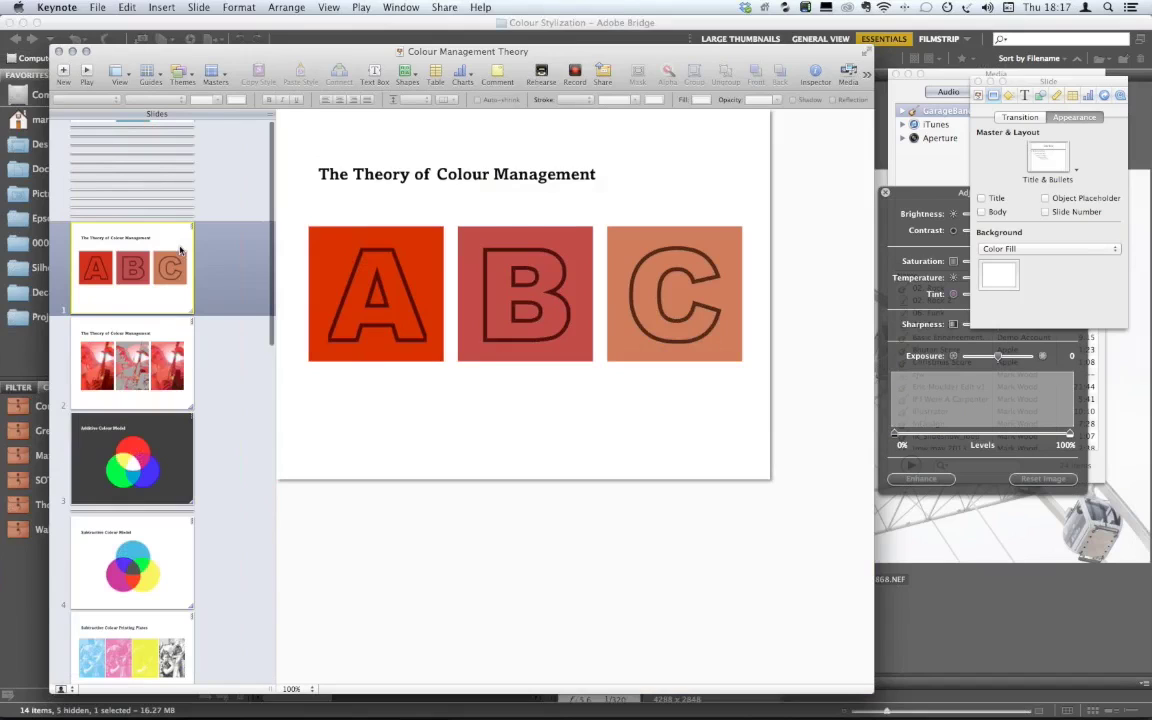
key("super+alt+p")
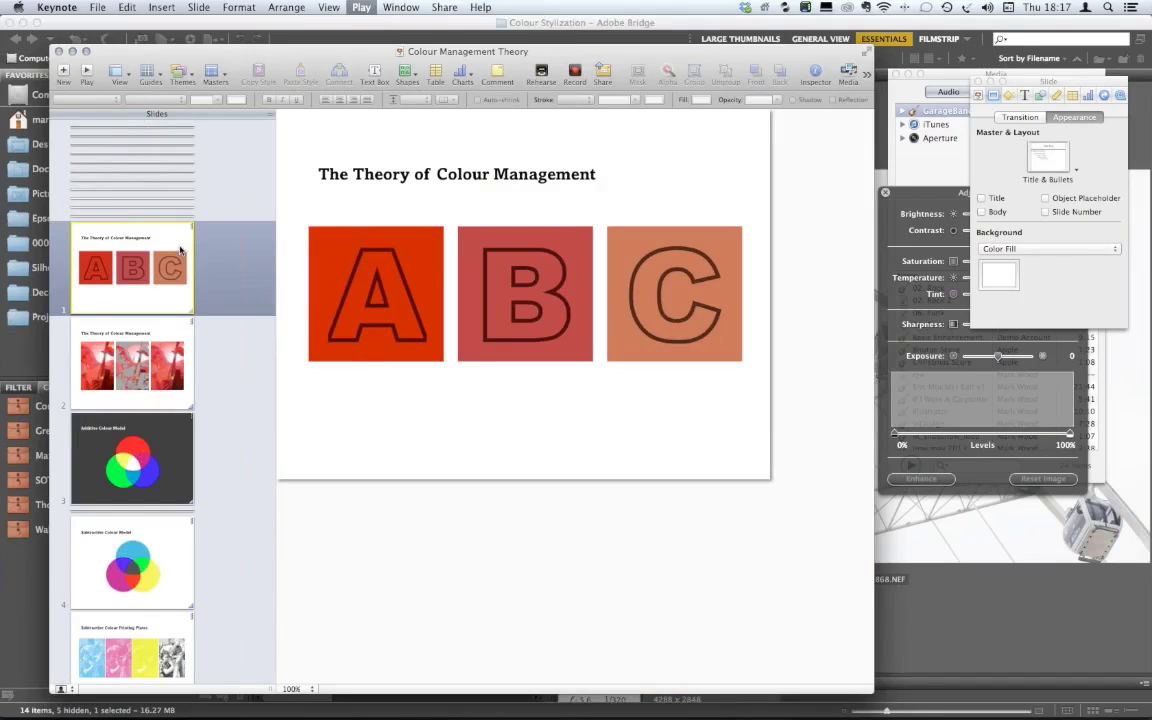
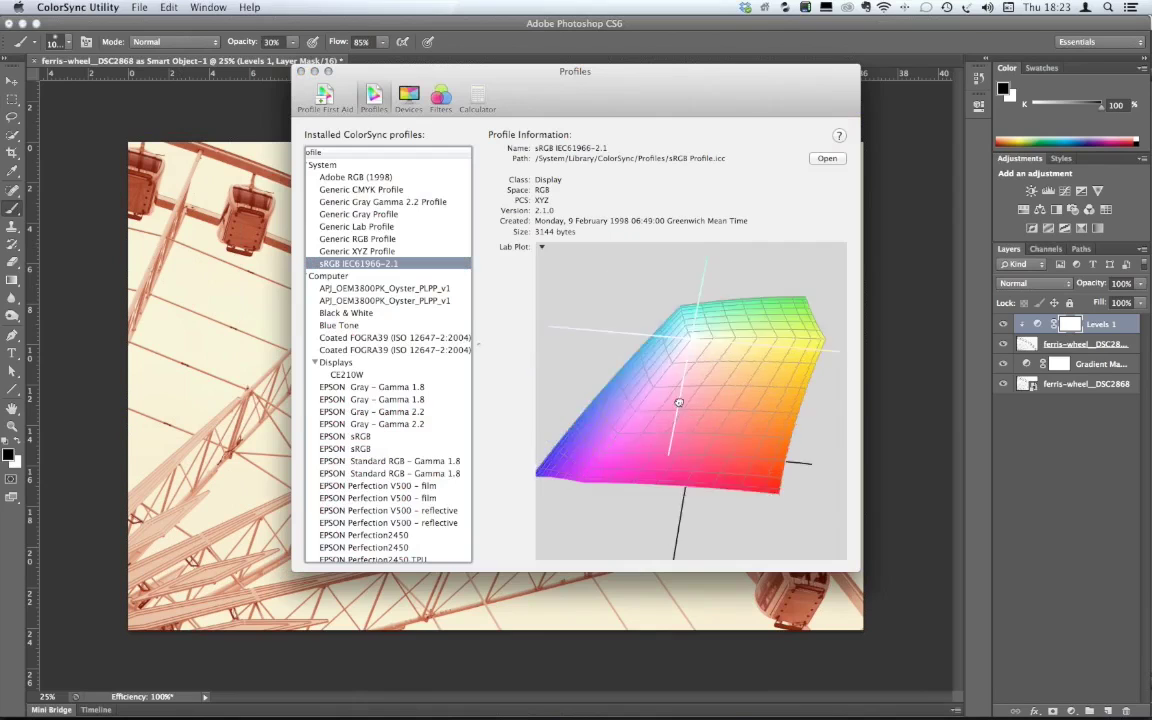
- Hold the sRGB and Adobe RGB (1998) gamuts for comparison, then reselect sRGB and rotate the plot
right_click(717, 397)
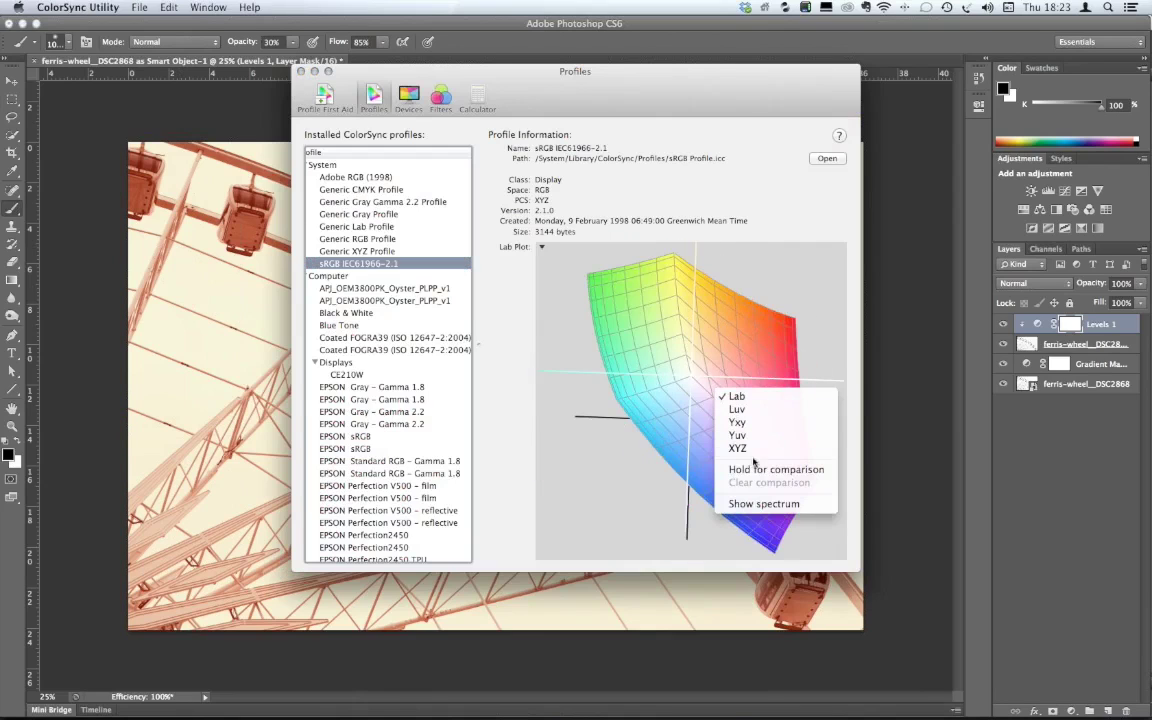
left_click(750, 469)
key("Up")
key("Up")
key("Up")
key("Up")
key("Up")
key("Up")
key("Up")
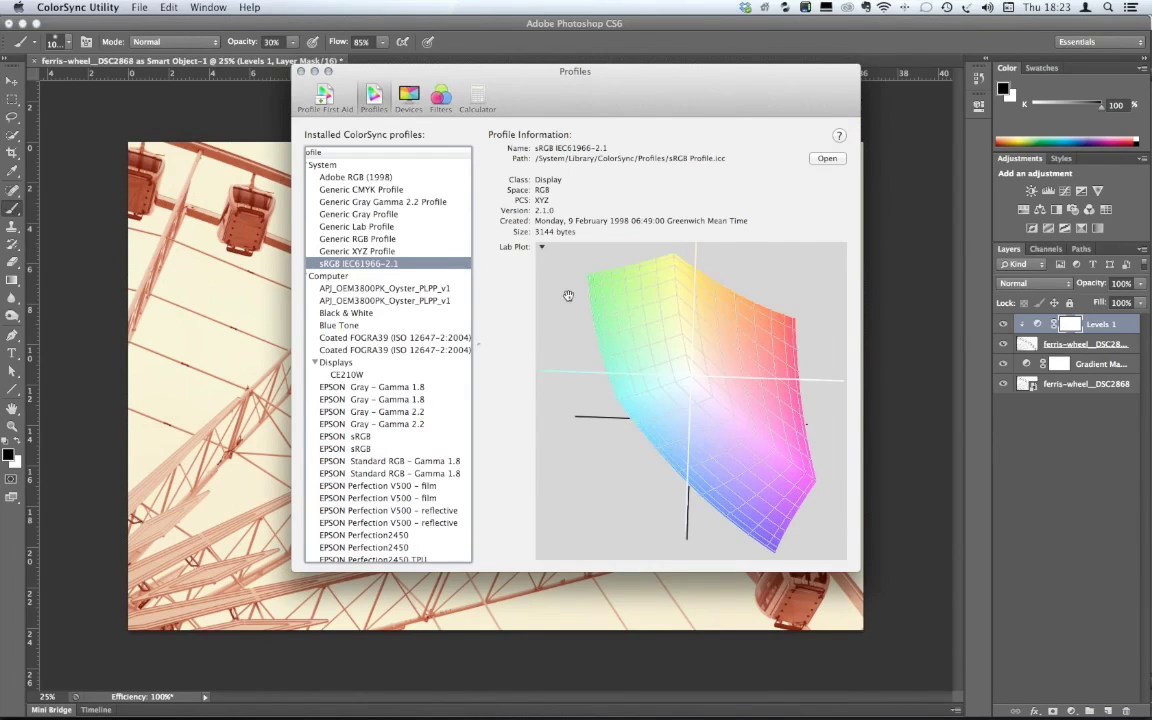
right_click(675, 400)
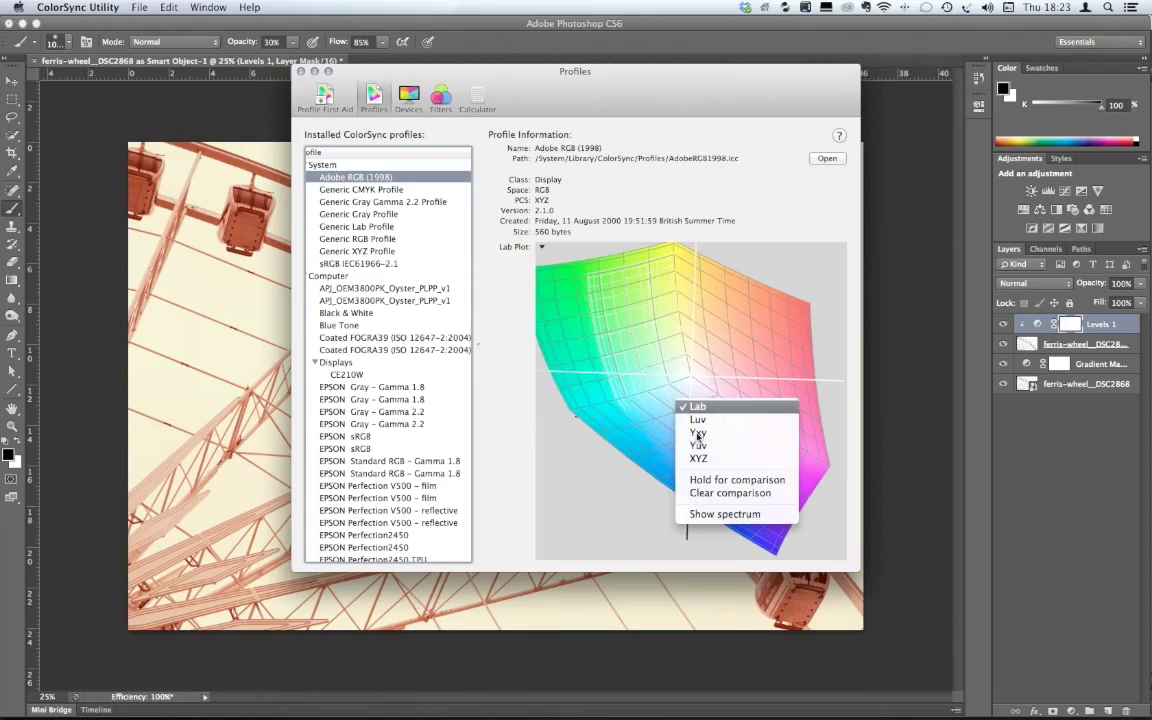
key("Return")
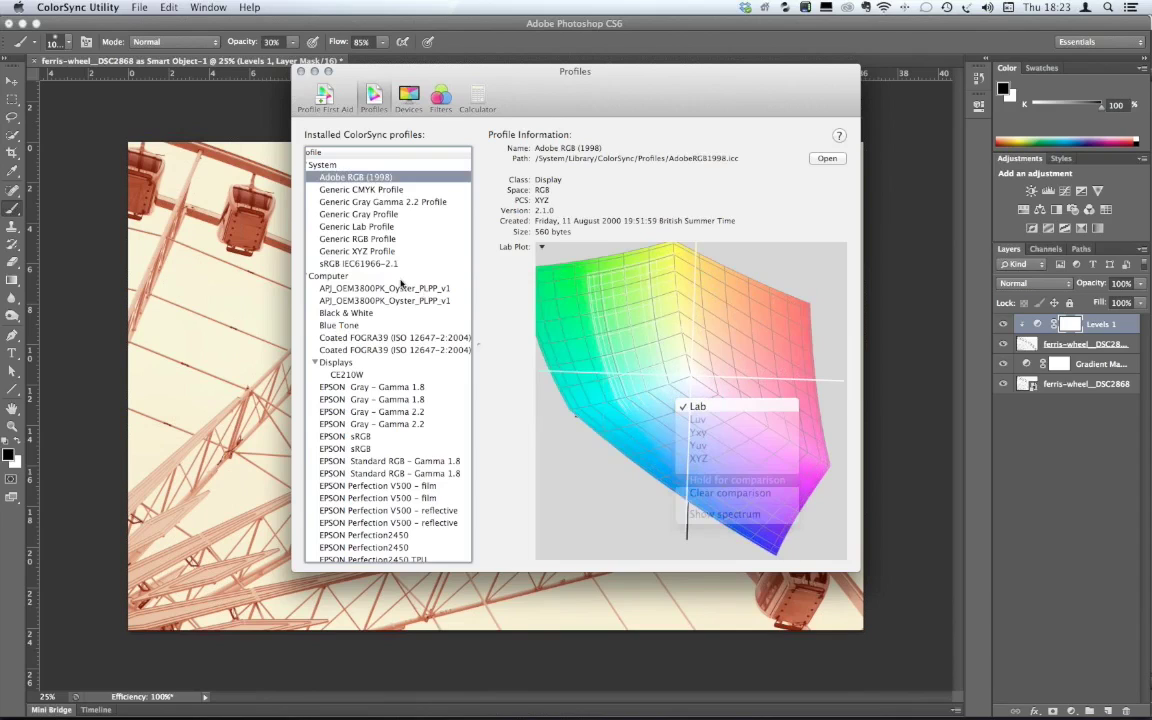
key("Down")
key("Down")
key("Down")
key("Down")
key("Down")
key("Down")
key("Down")
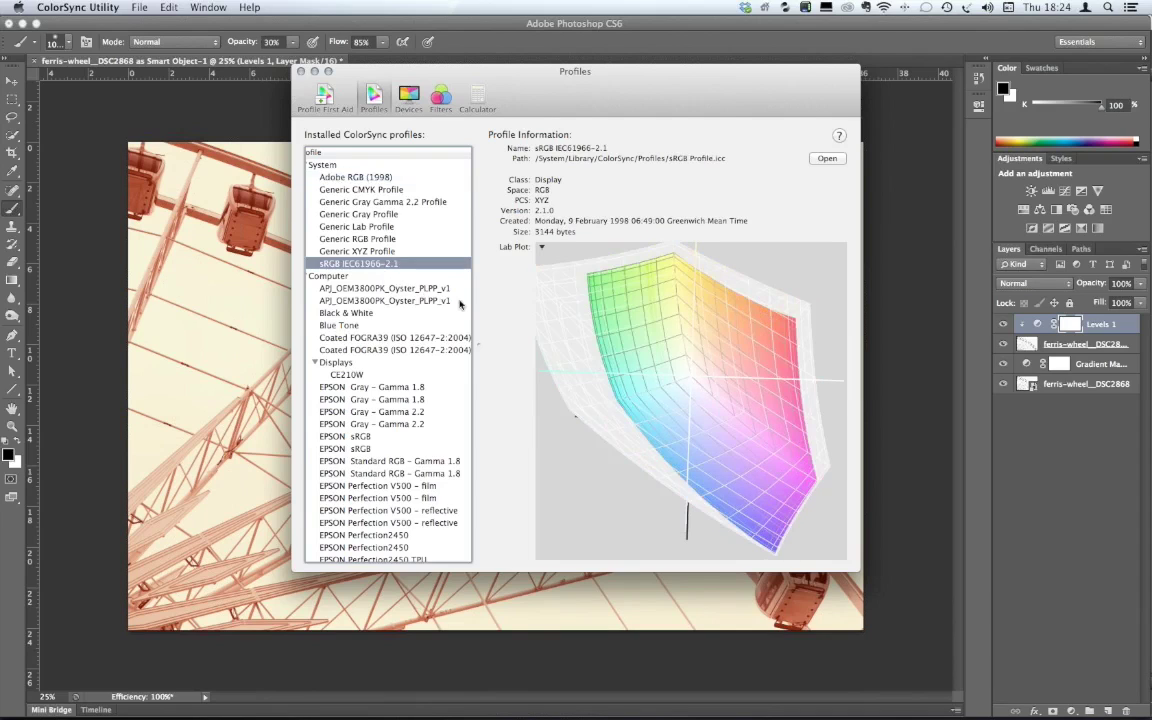
left_click_drag(720, 419, 362, 374)
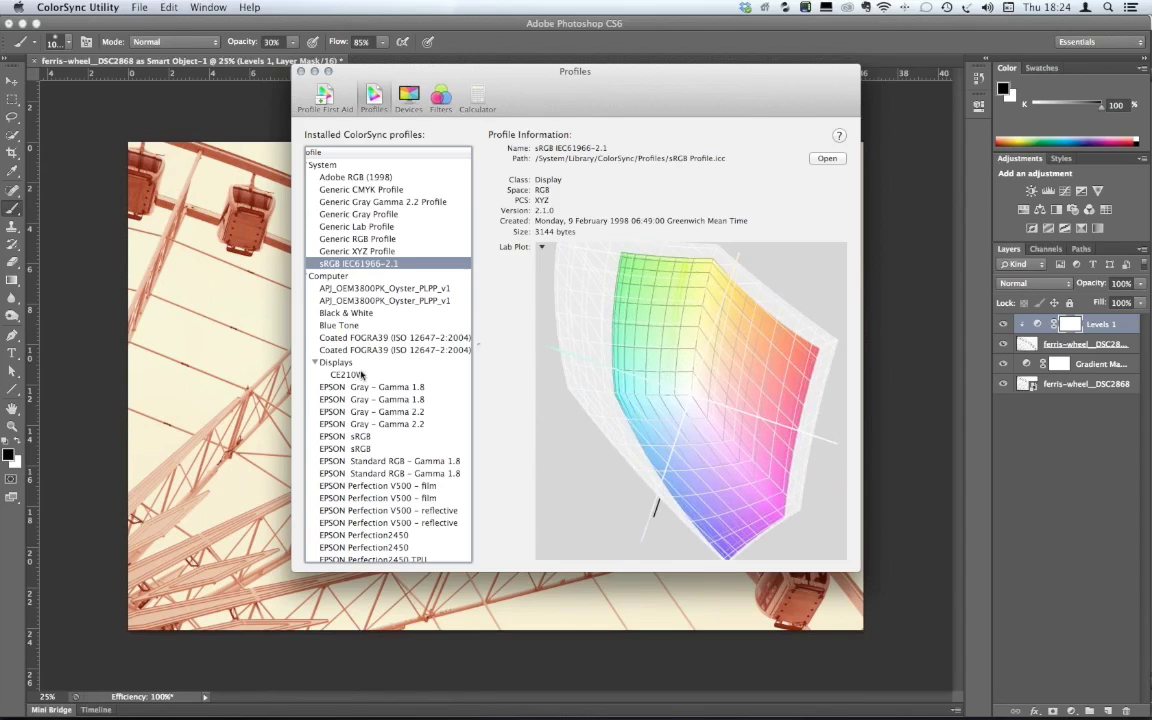
- Hold the CE210W display gamut for comparison and rotate the sRGB IEC61966-2.1 plot against it
left_click(362, 374)
right_click(675, 407)
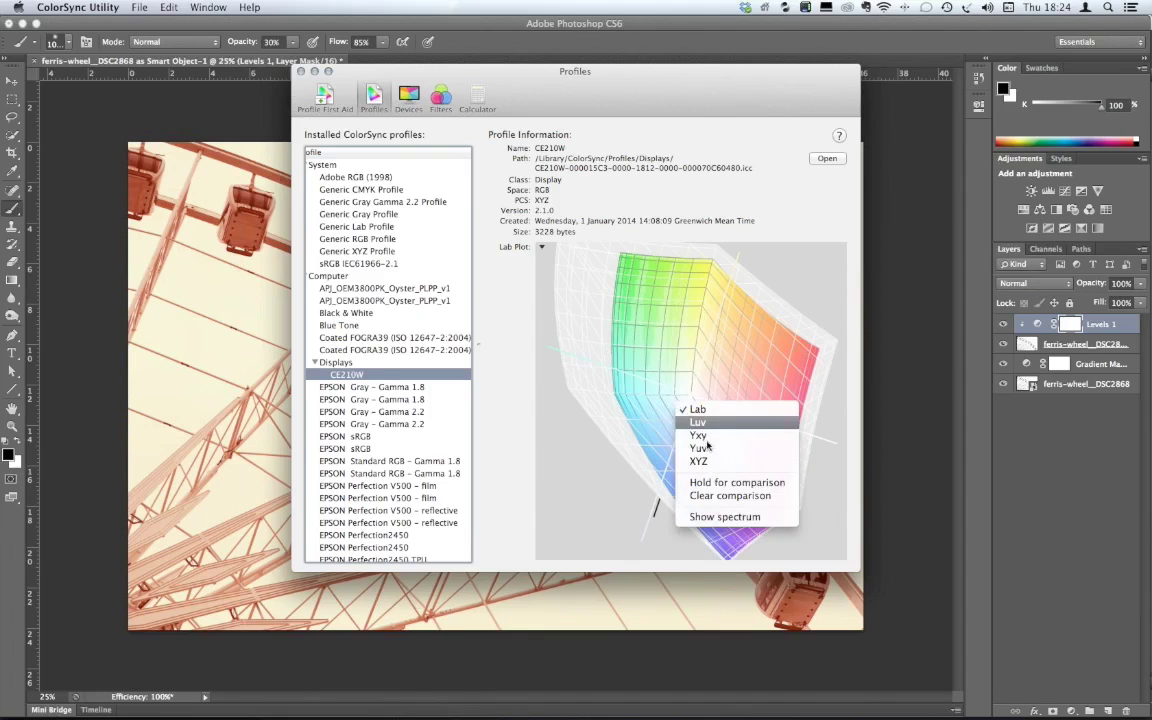
left_click(721, 485)
left_click_drag(721, 483, 560, 393)
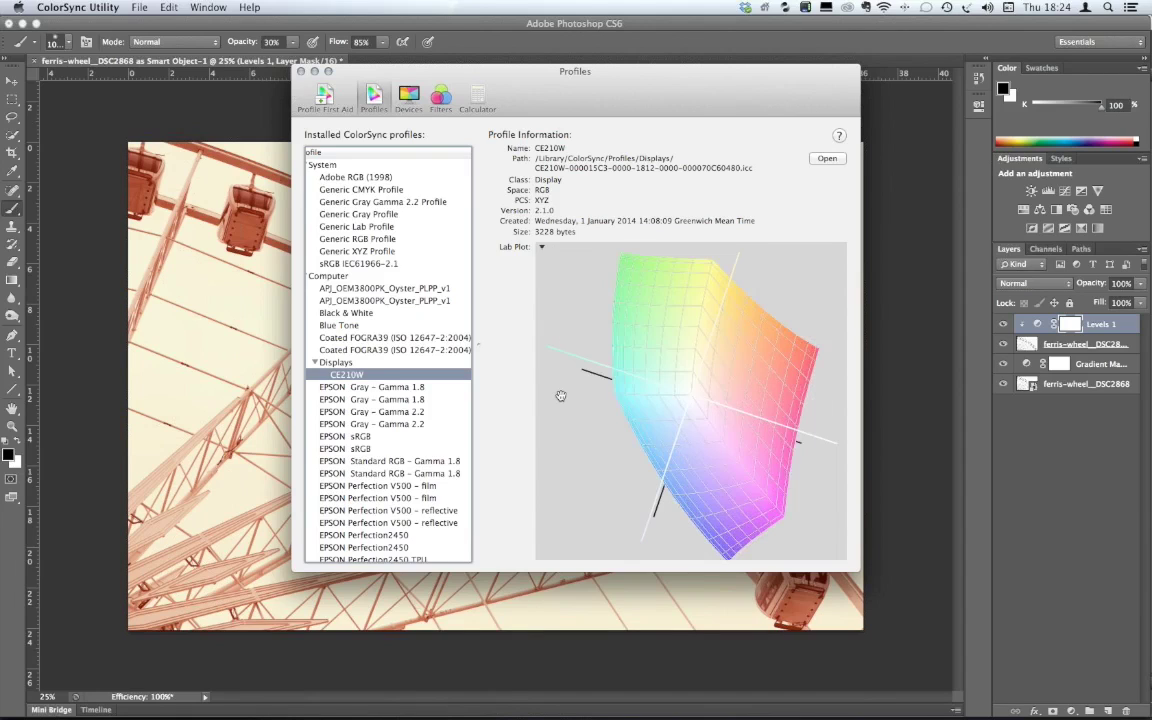
left_click(345, 263)
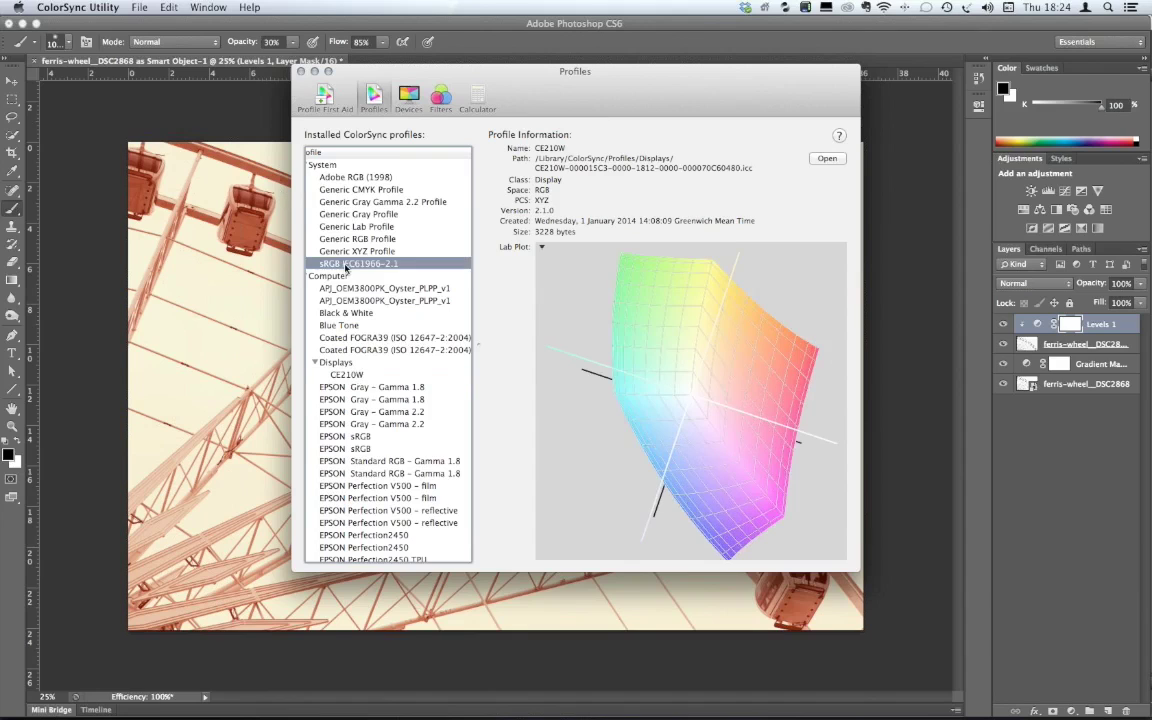
mouse_move(706, 411)
left_mouse_down()
mouse_move(707, 365)
mouse_move(669, 353)
mouse_move(650, 414)
mouse_move(683, 448)
mouse_move(728, 456)
mouse_move(746, 404)
mouse_move(705, 430)
mouse_move(662, 355)
mouse_move(643, 386)
mouse_move(655, 418)
mouse_move(687, 441)
mouse_move(666, 287)
mouse_move(655, 288)
mouse_move(727, 388)
mouse_move(690, 410)
left_mouse_up()
left_click(355, 176)
- Hold the sRGB IEC61966-2.1 gamut for comparison
left_click(378, 263)
right_click(651, 356)
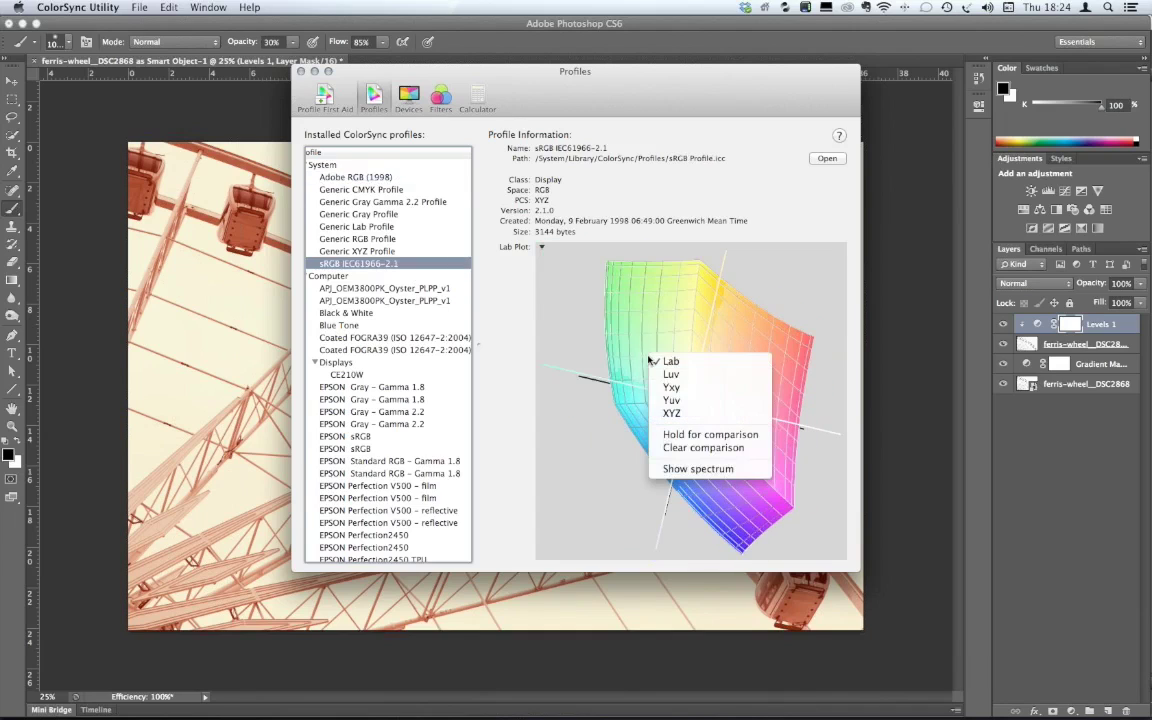
left_click(645, 433)
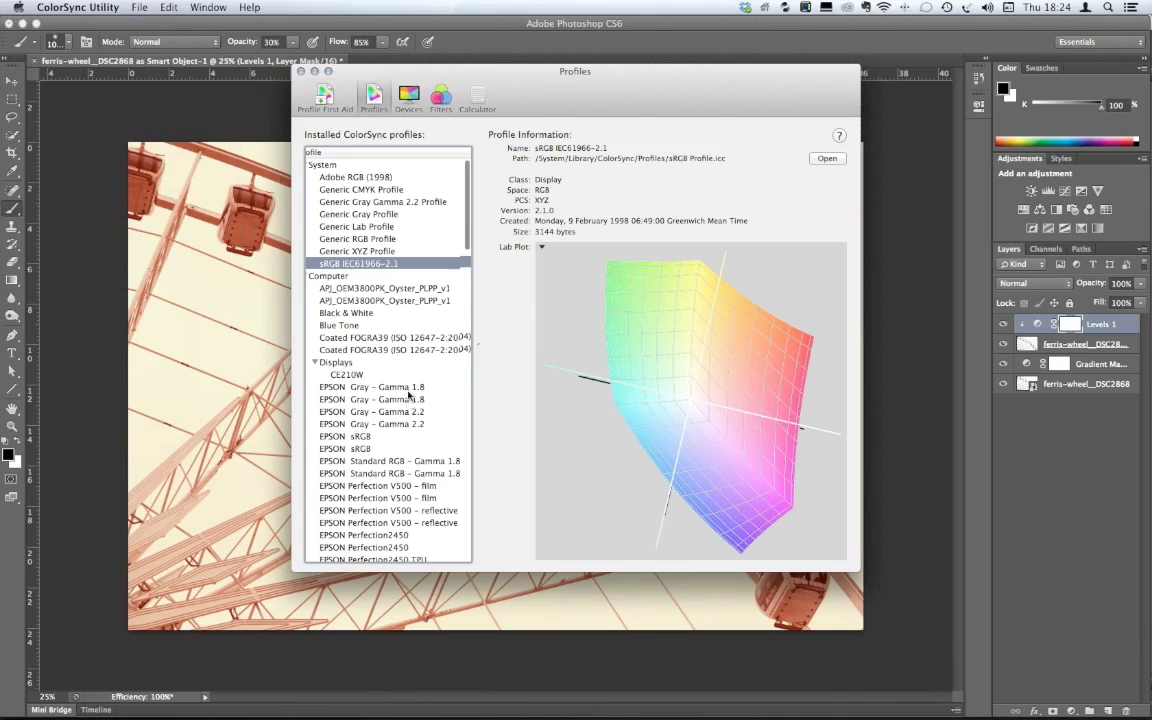
- Plot the mw-3800_HFA_PhotoRag-308 paper profile's gamut and rotate it against the held sRGB gamut
scroll(409, 396, "down", 1)
scroll(409, 396, "down", 1)
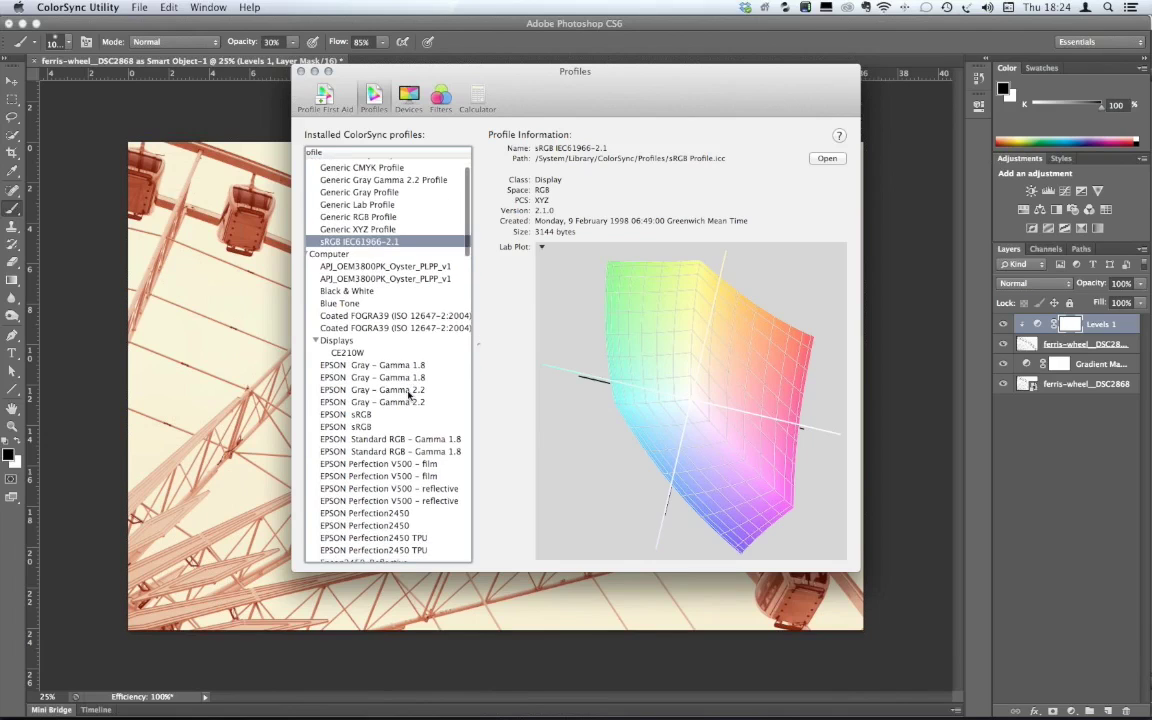
scroll(409, 396, "down", 3)
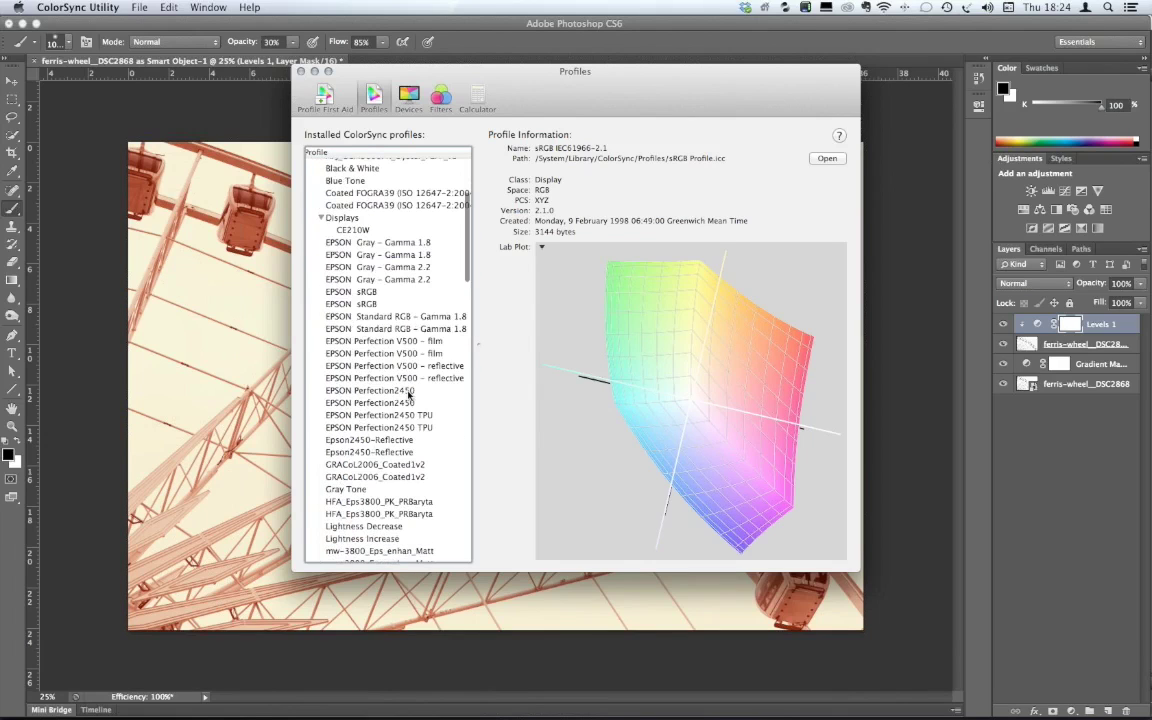
scroll(409, 396, "down", 5)
scroll(409, 396, "down", 1)
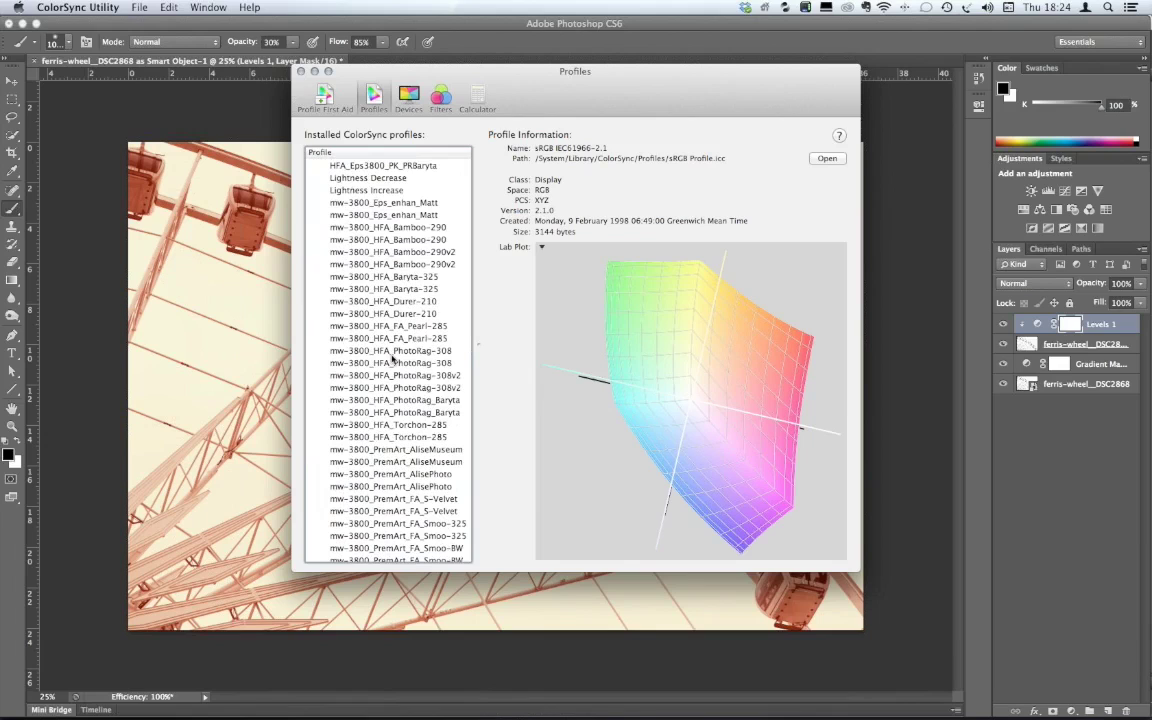
left_click(414, 355)
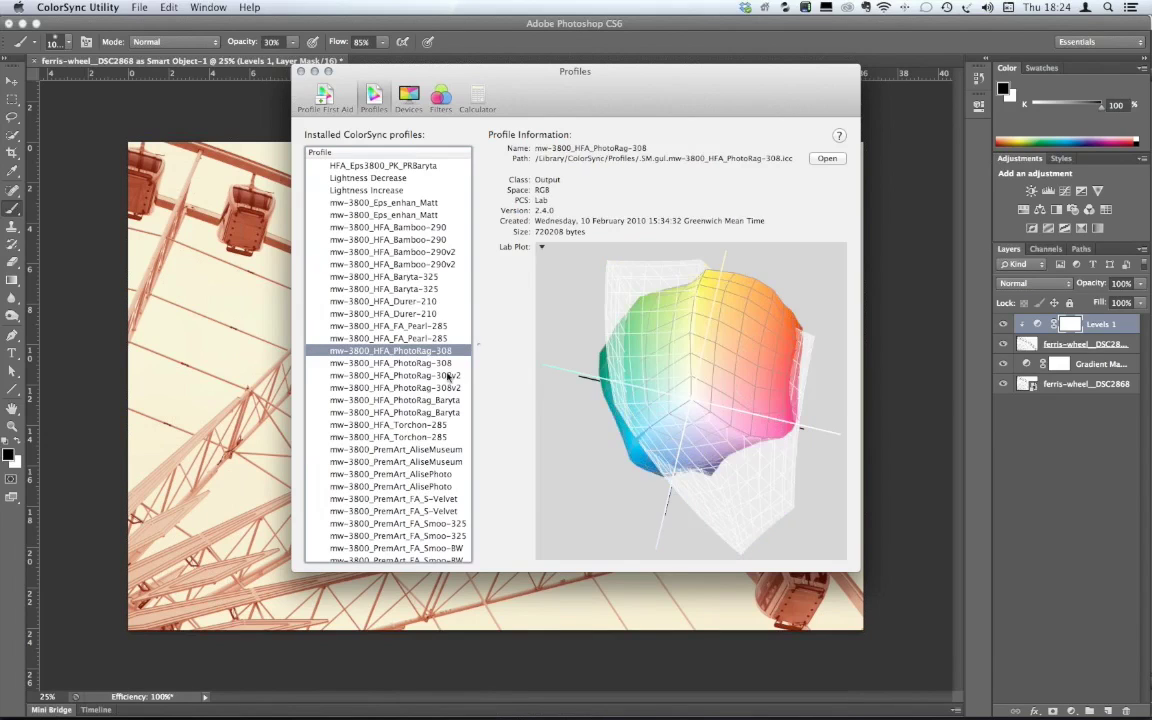
left_click_drag(730, 392, 764, 456)
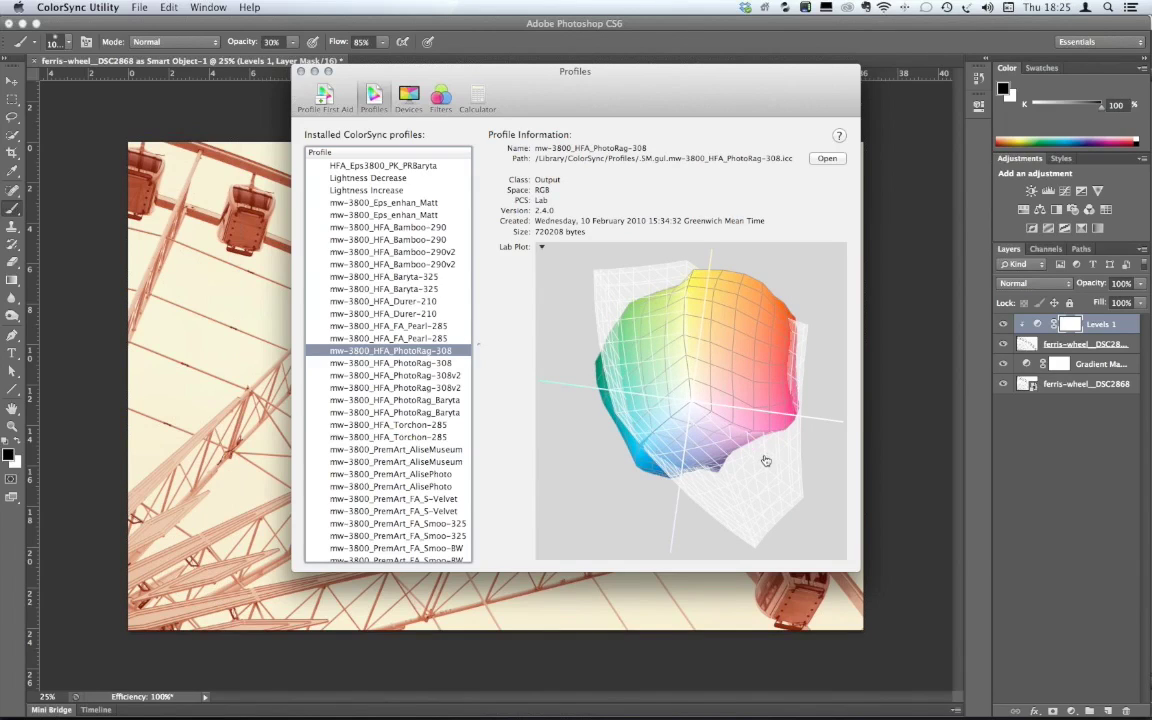
key("super+Tab")
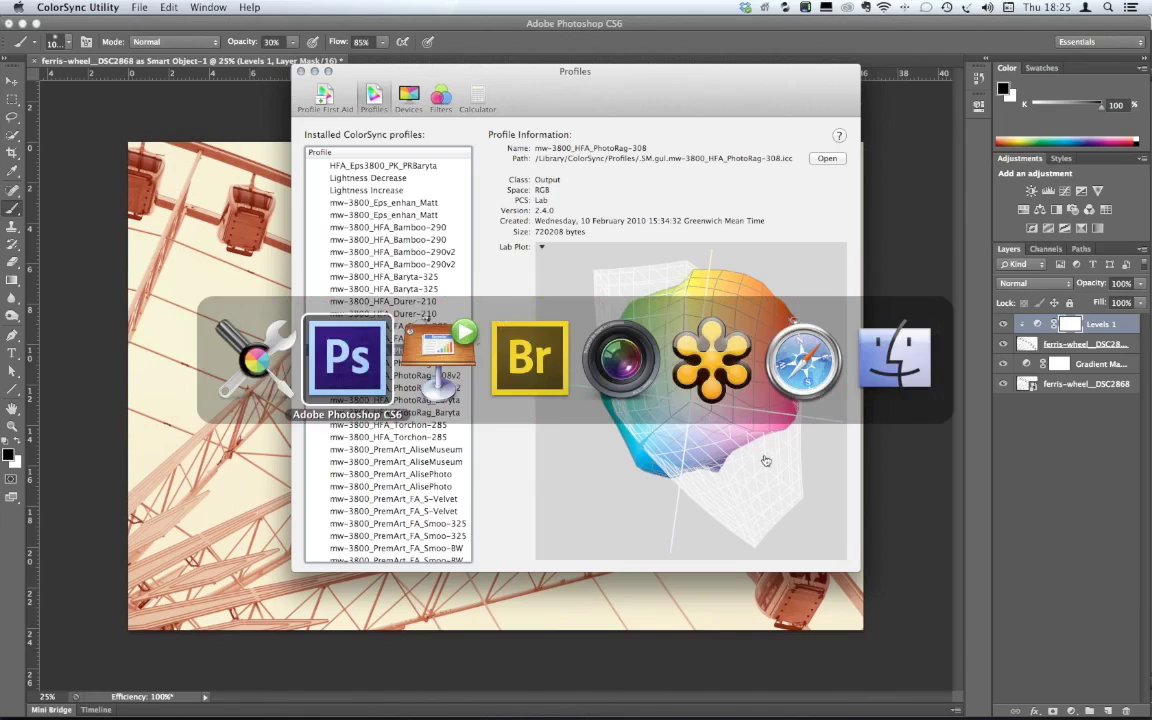
- From Adobe Bridge, open criterion__DSC5592 as Smart Object-1.psd with Adobe Photoshop CS6
key("super+Tab")
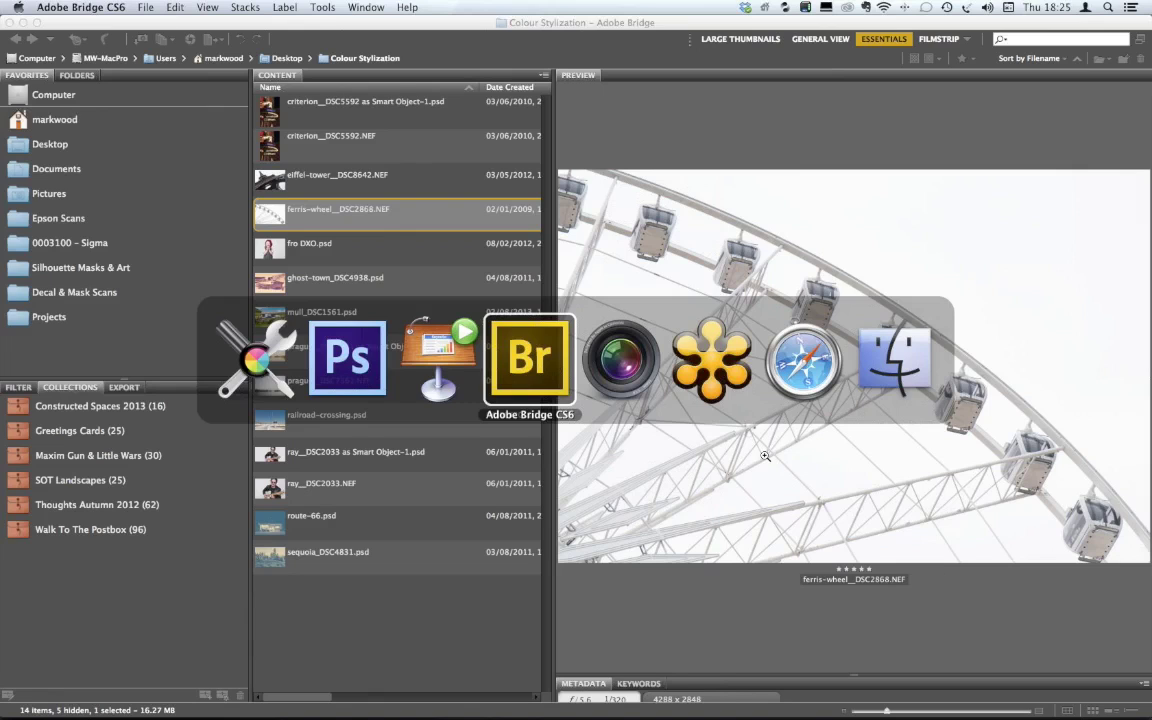
left_click(355, 117)
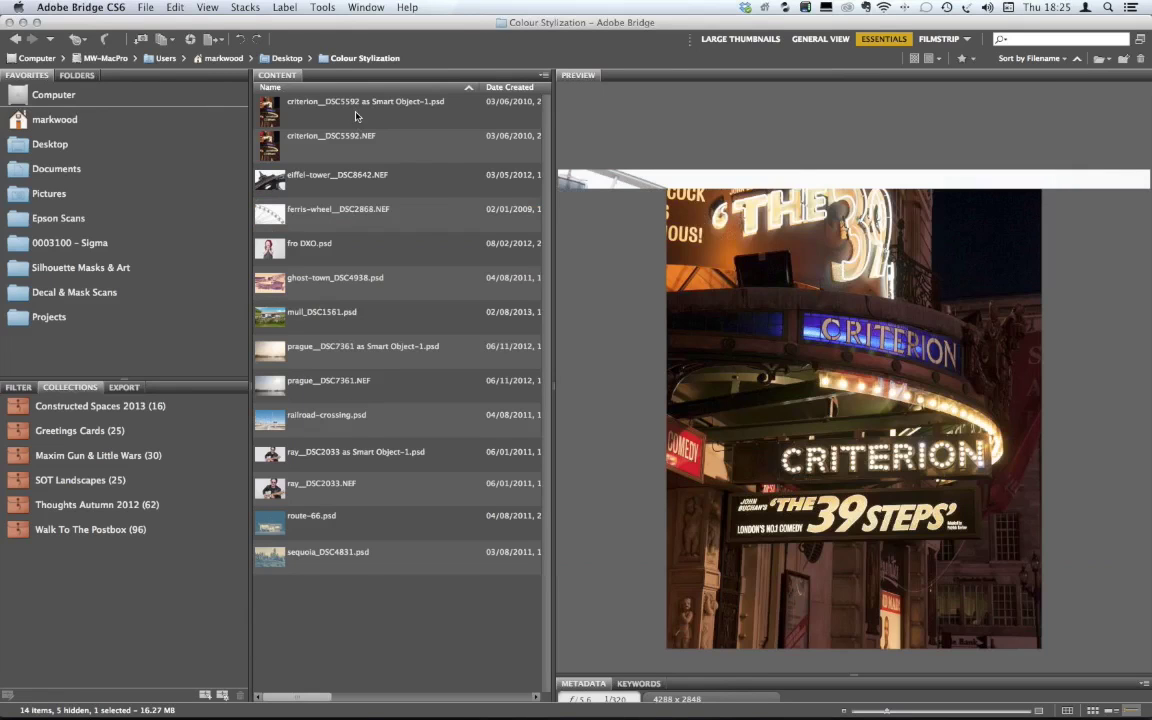
left_click(355, 117)
right_click(355, 116)
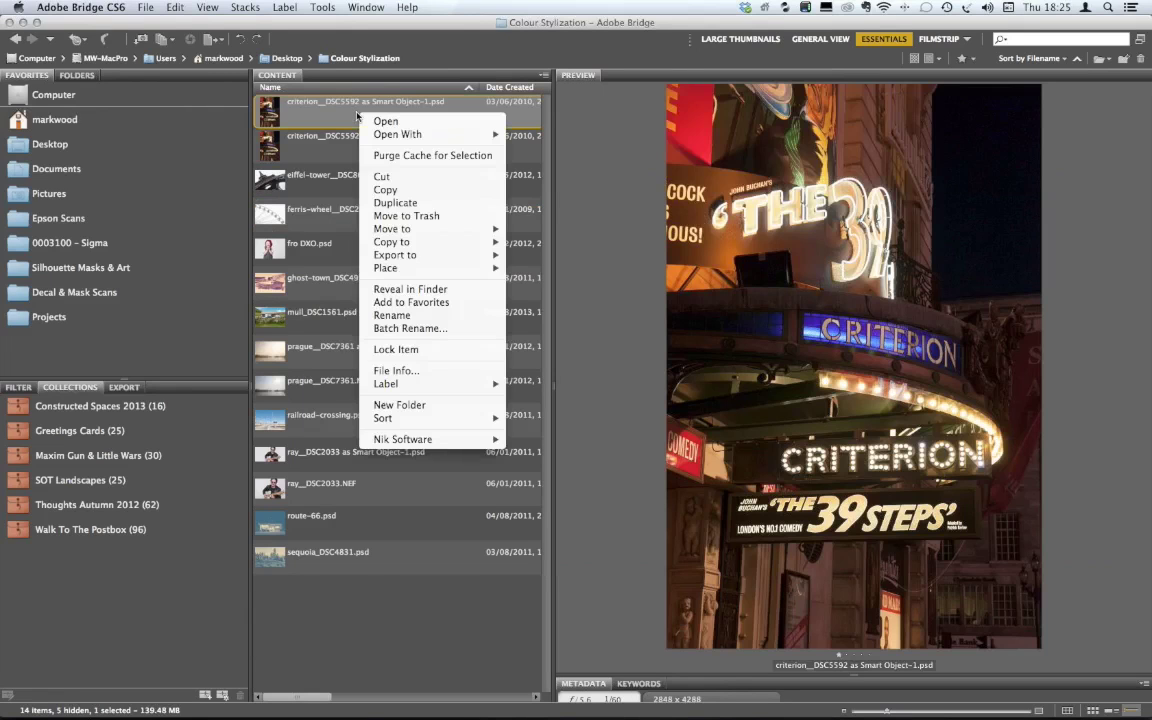
mouse_move(420, 135)
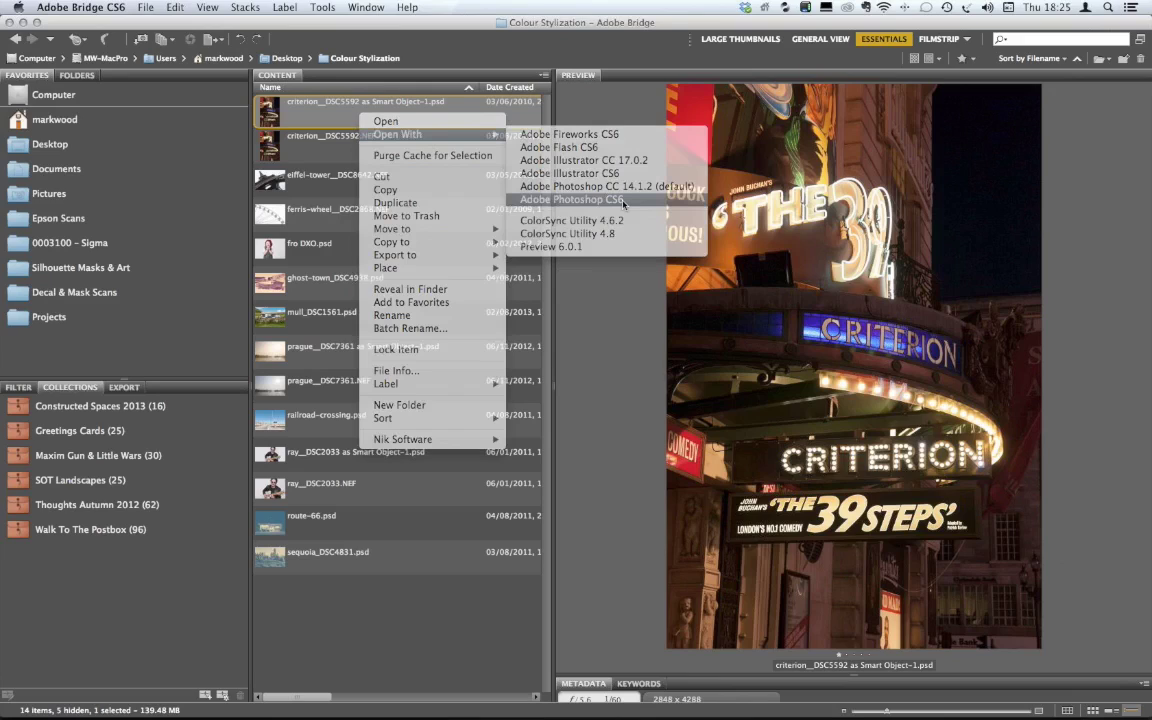
left_click(623, 203)
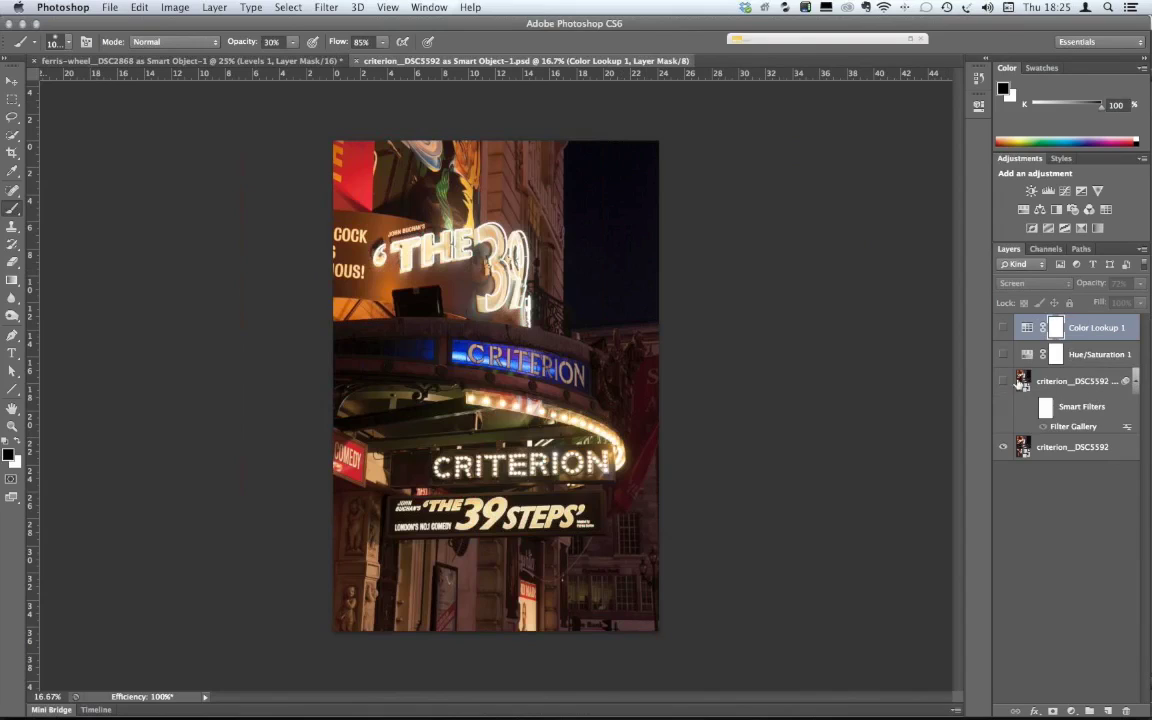
- Preview the Filter Gallery smart-object copy up close, then remove that filtered layer
left_click(1004, 382)
left_click(1025, 428)
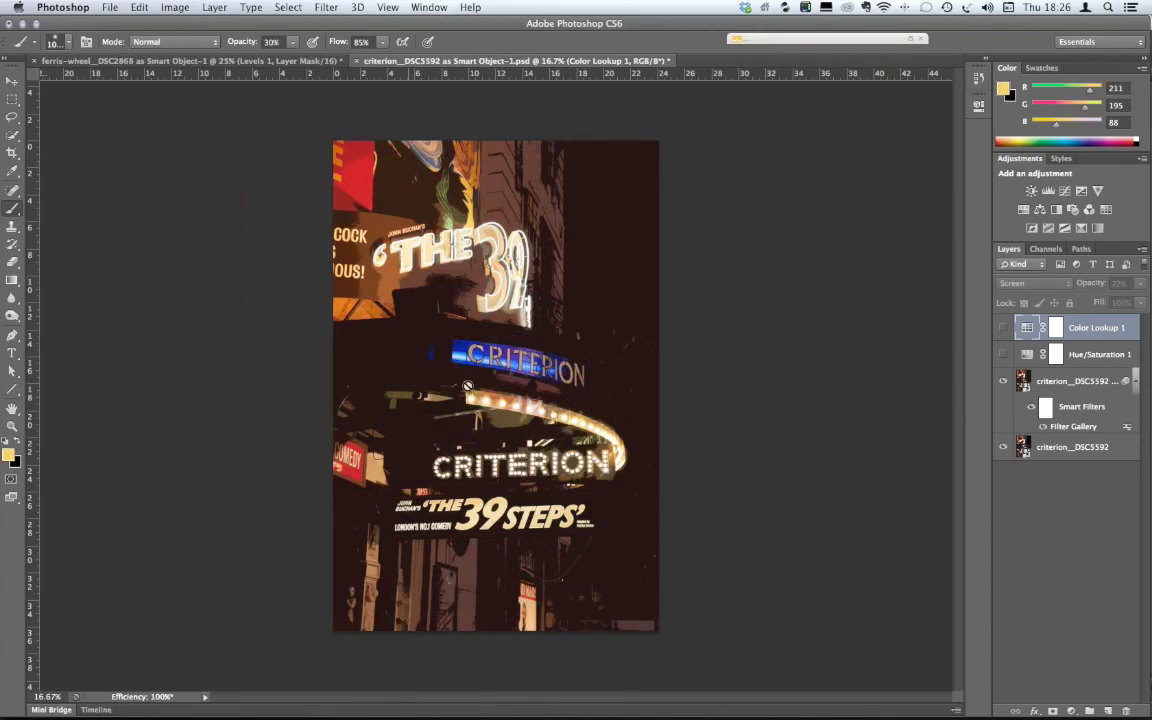
scroll(500, 369, "up", 1)
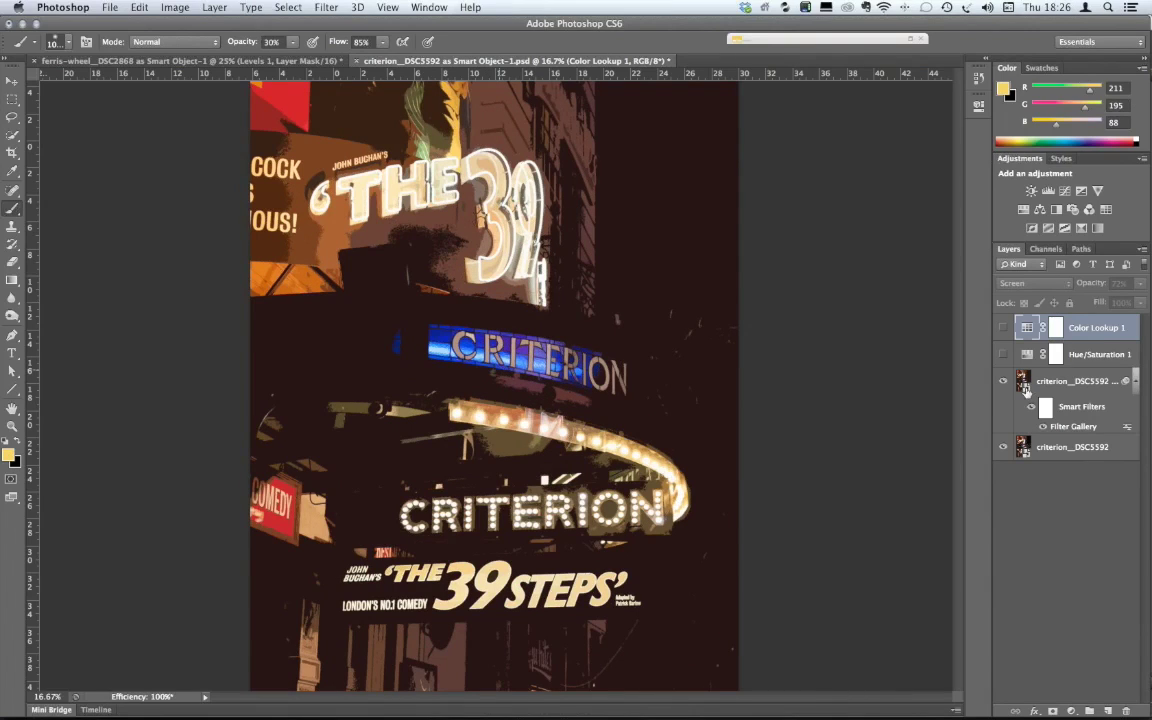
key("super+plus")
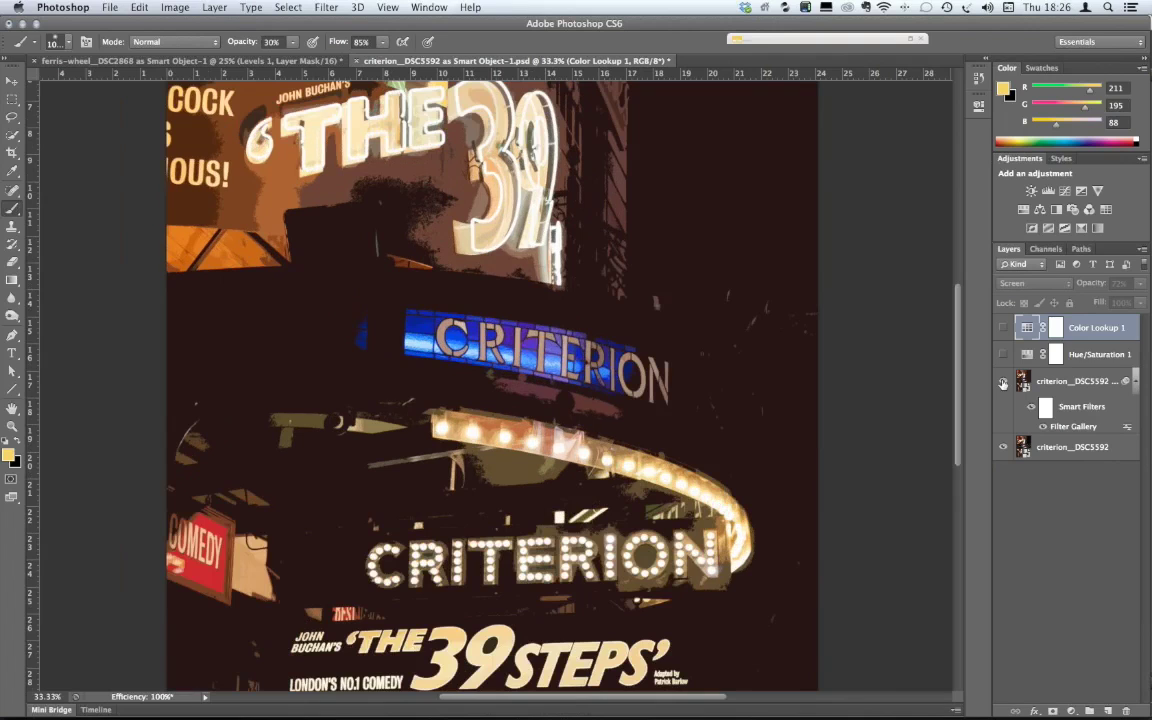
key("super+plus")
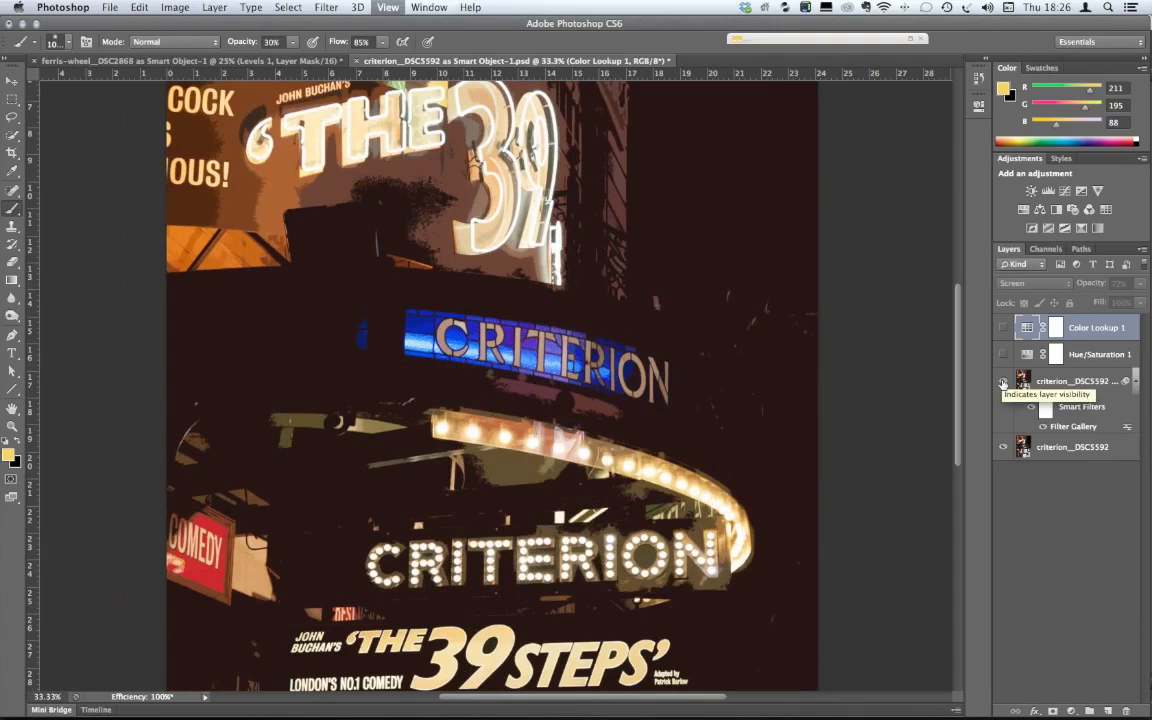
key("super+minus")
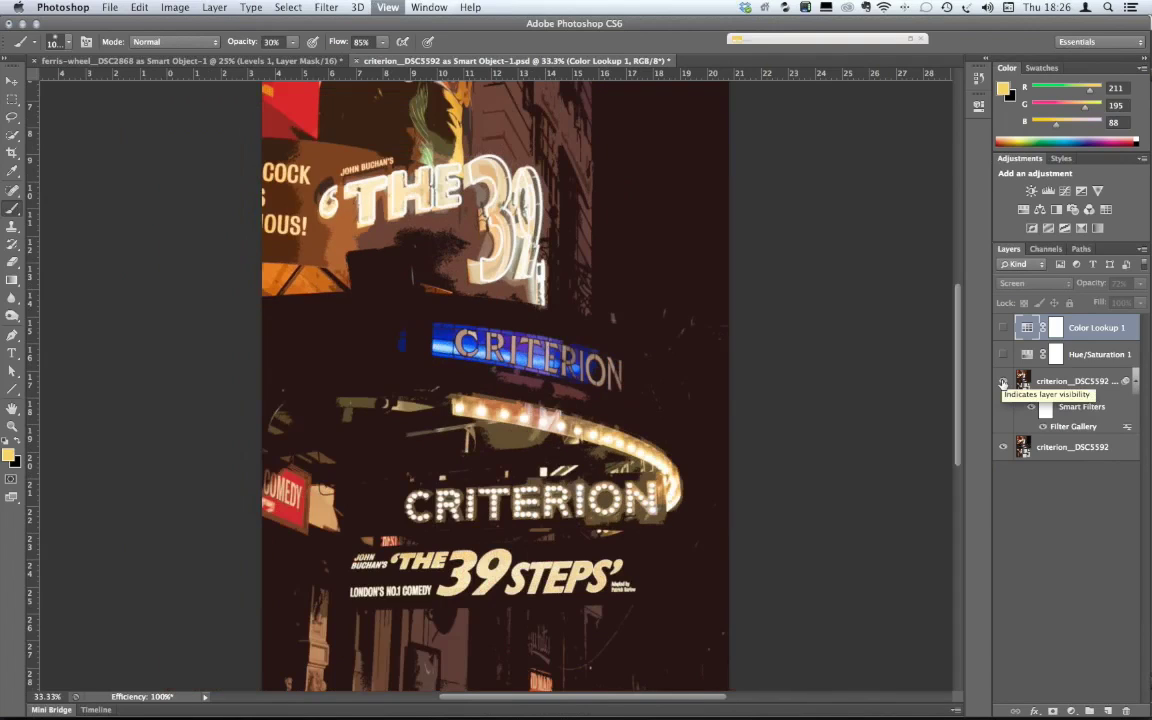
key("super+0")
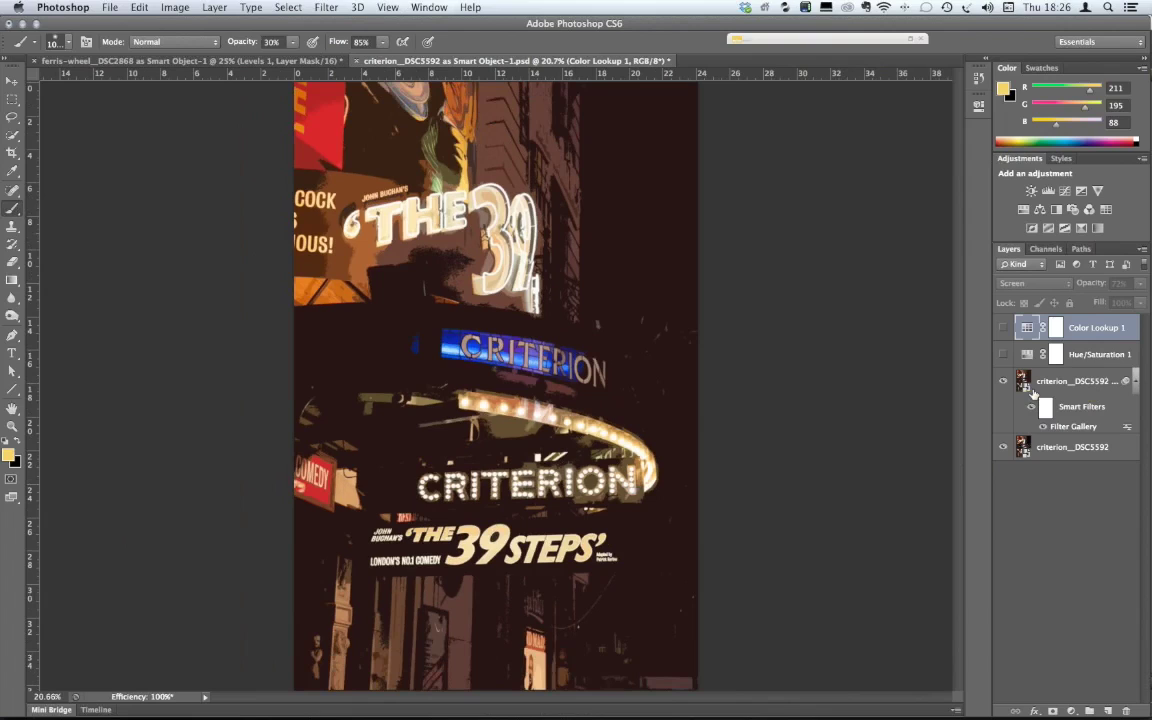
key("super+alt+z")
key("super+alt+z")
key("super+alt+z")
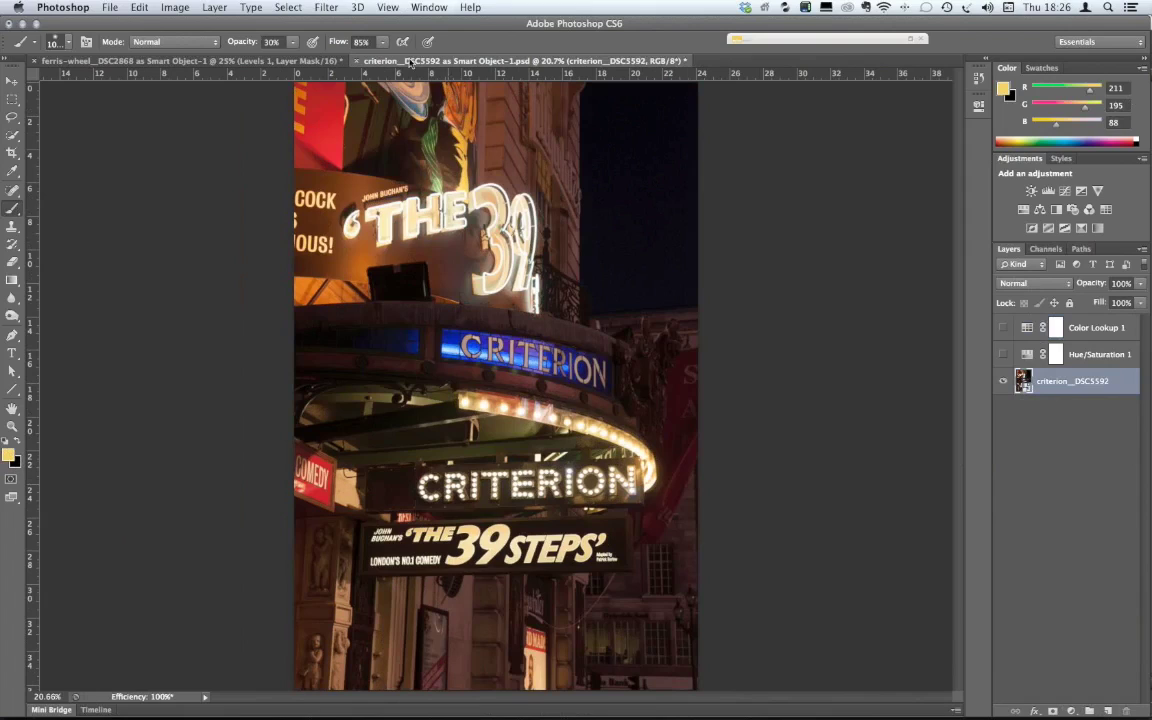
- Browse the Filter, Layer and Image > Mode menus, ending back on the Filter menu
left_click(326, 7)
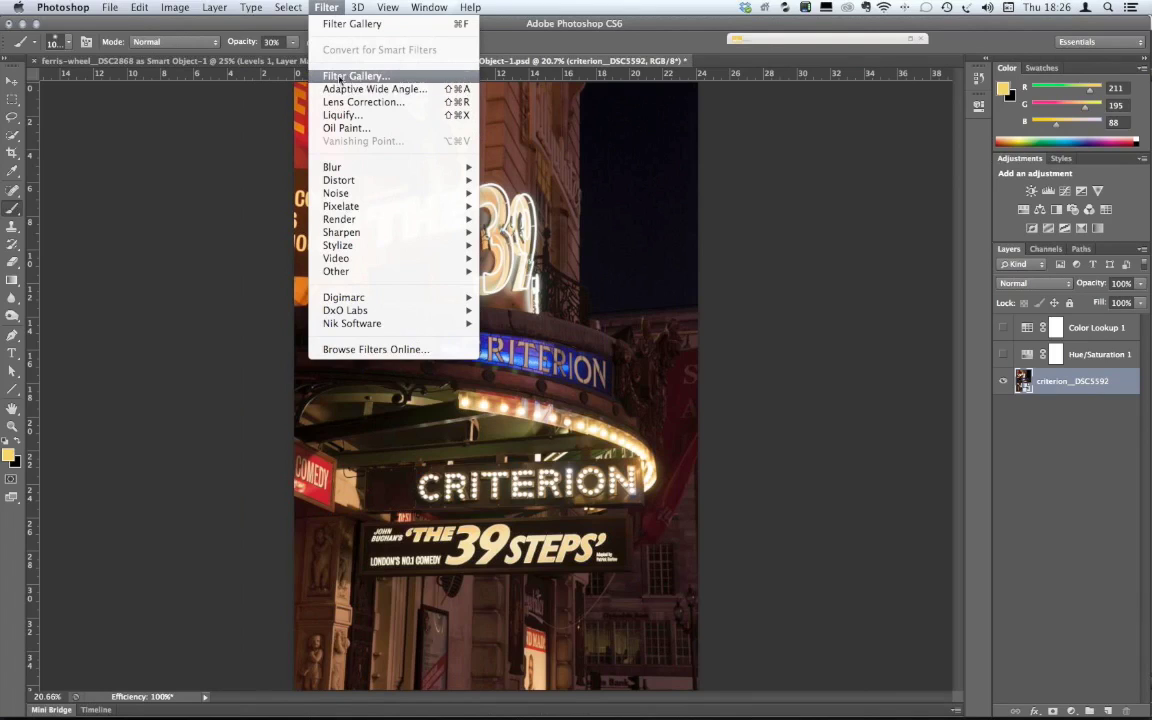
mouse_move(200, 10)
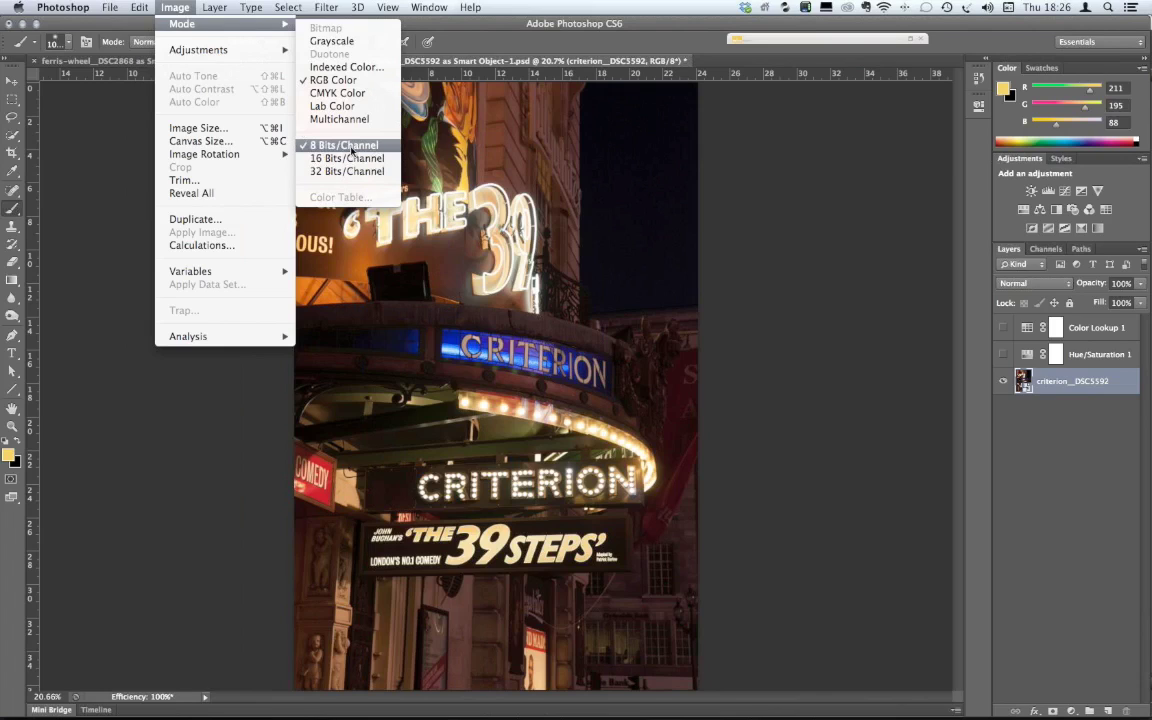
mouse_move(326, 7)
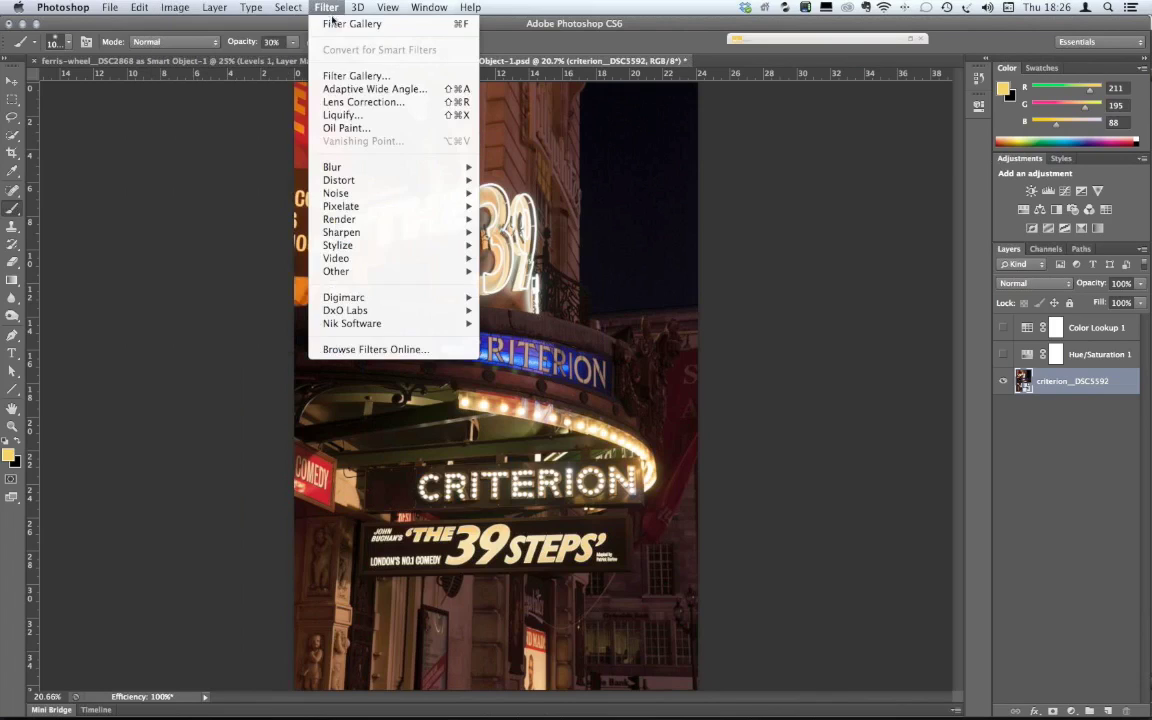
- Open the Filter Gallery at a 25% preview and compare Poster Edges, Paint Daubs and Cutout
left_click(384, 77)
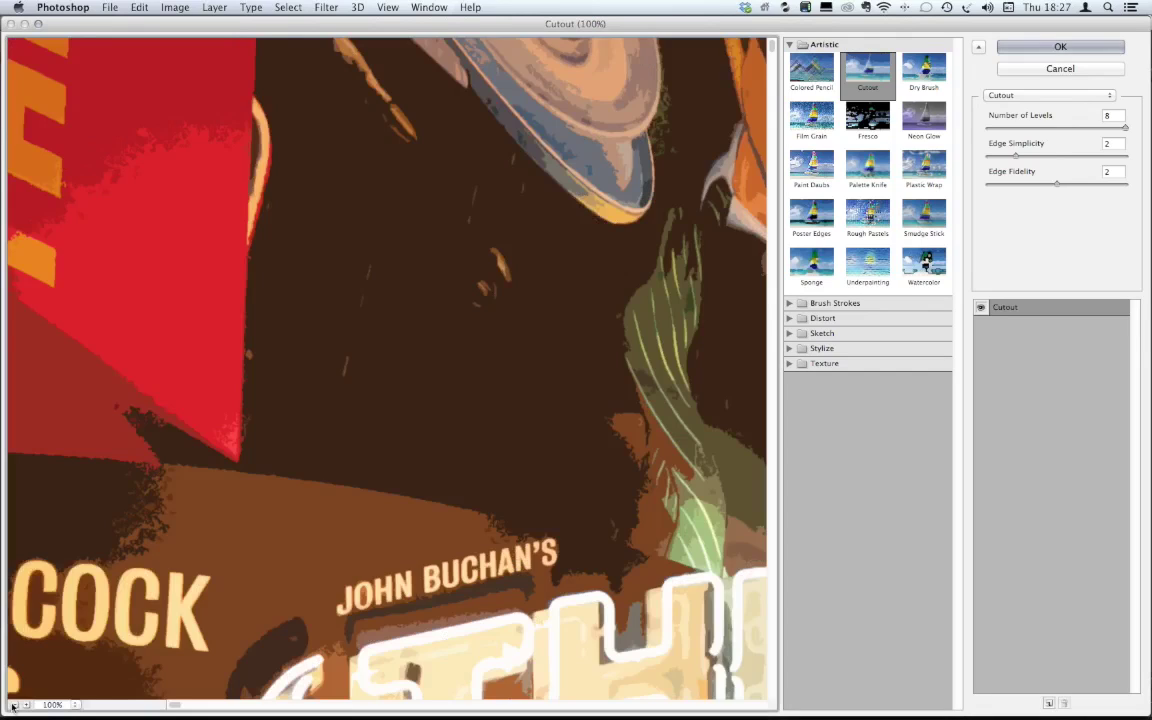
left_click(14, 705)
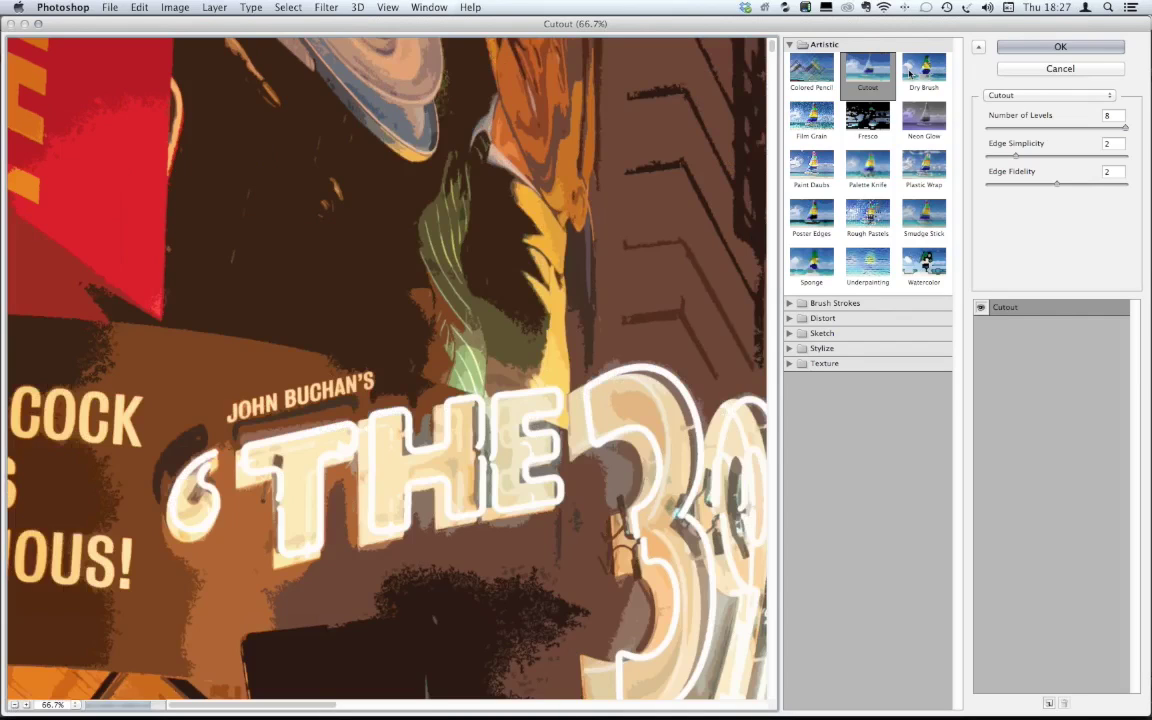
key("super+minus")
key("super+minus")
key("super+minus")
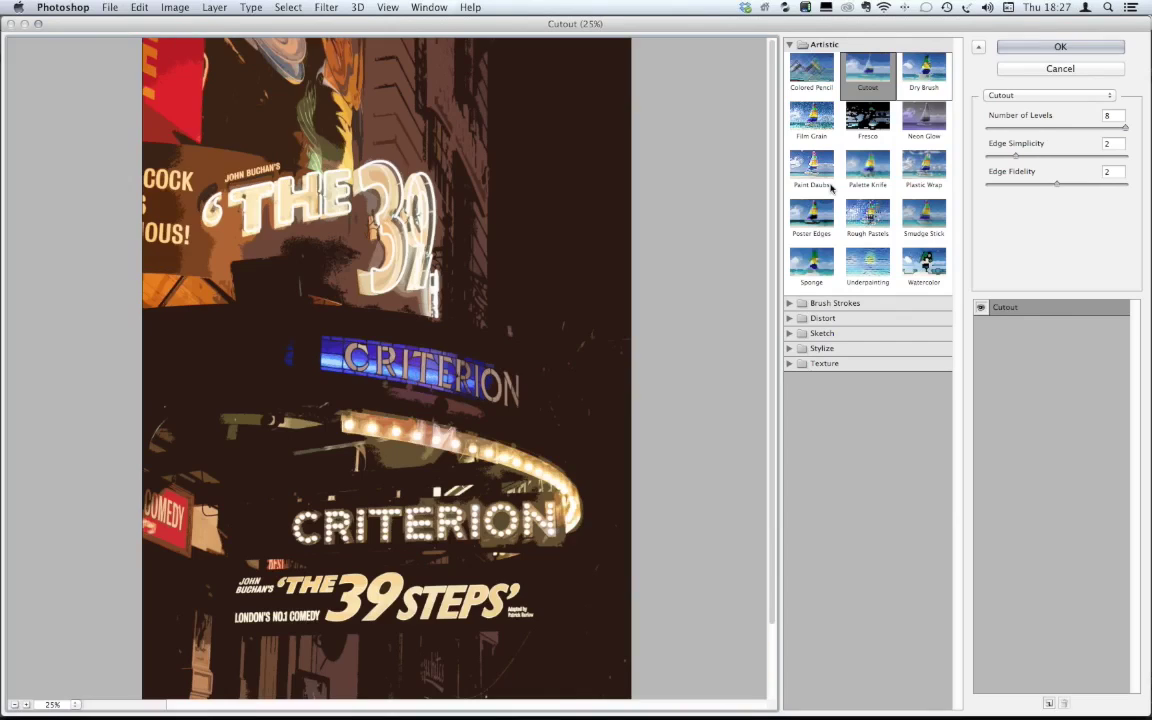
left_click(805, 222)
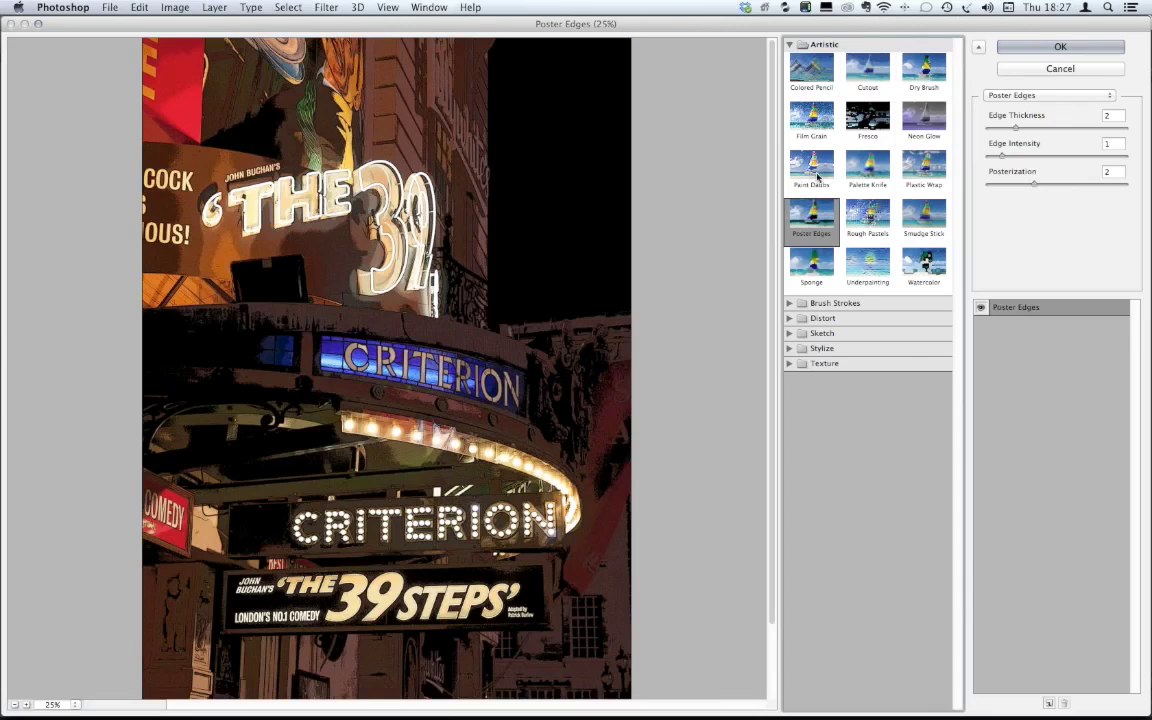
left_click(814, 177)
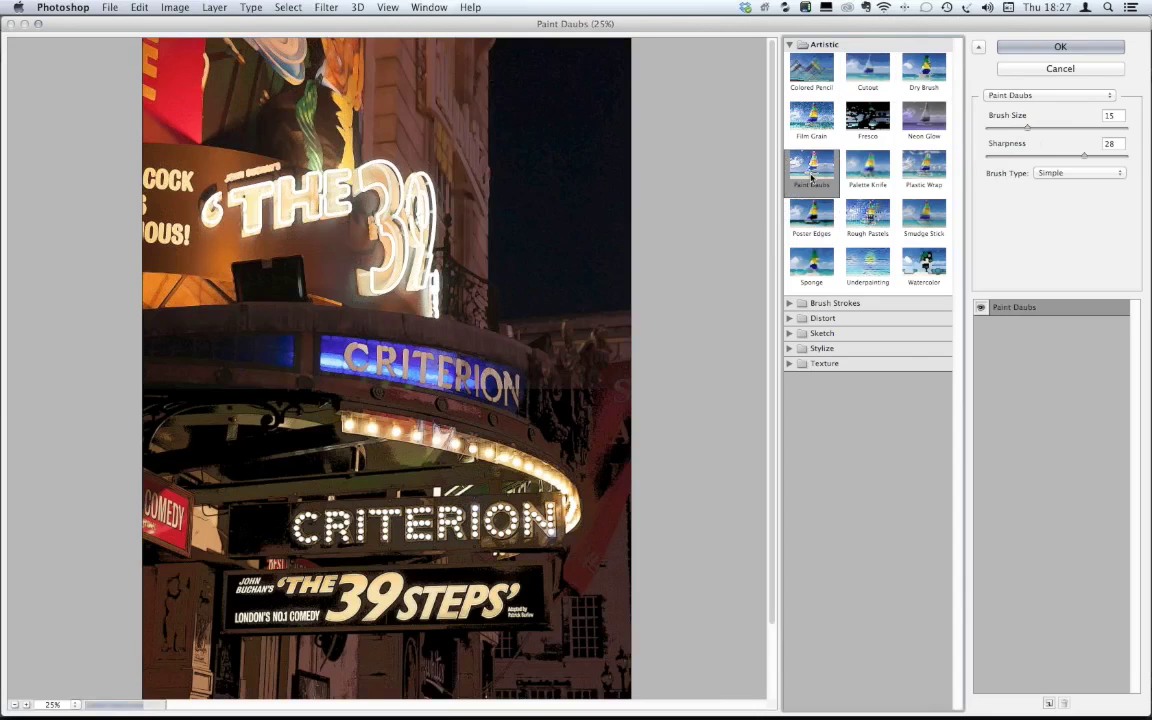
left_click(866, 70)
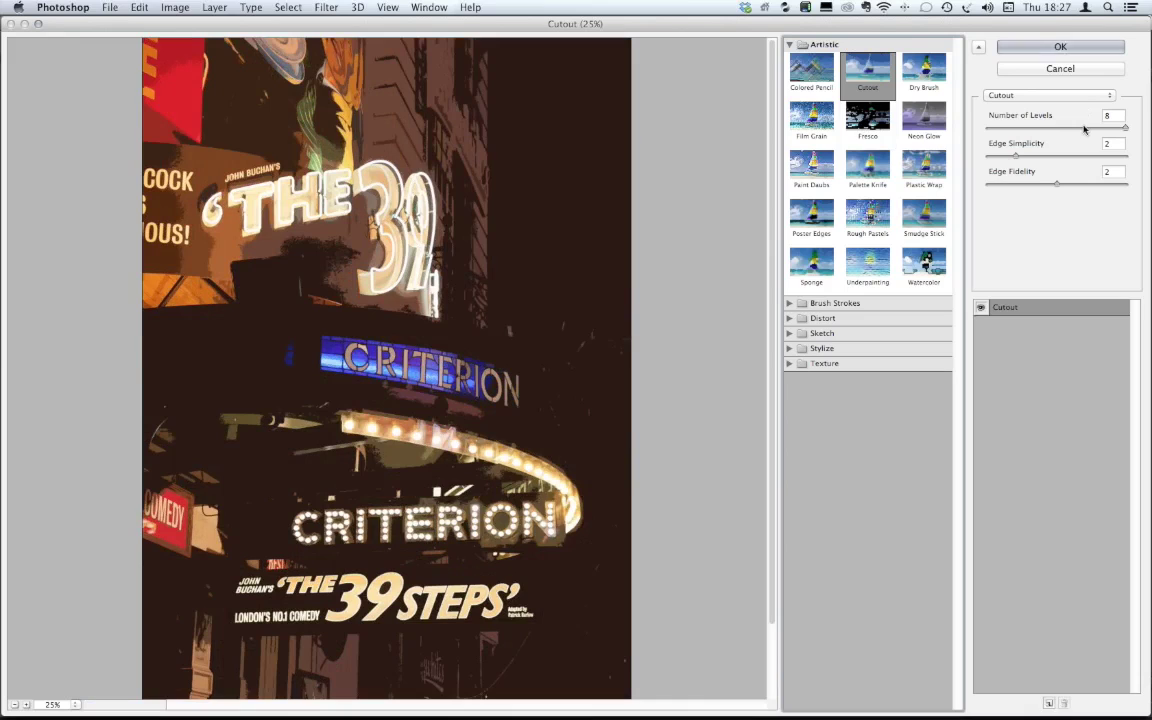
- Test the Cutout sliders, settling on Number of Levels 8 and Edge Simplicity 2
left_click_drag(1122, 129, 1039, 131)
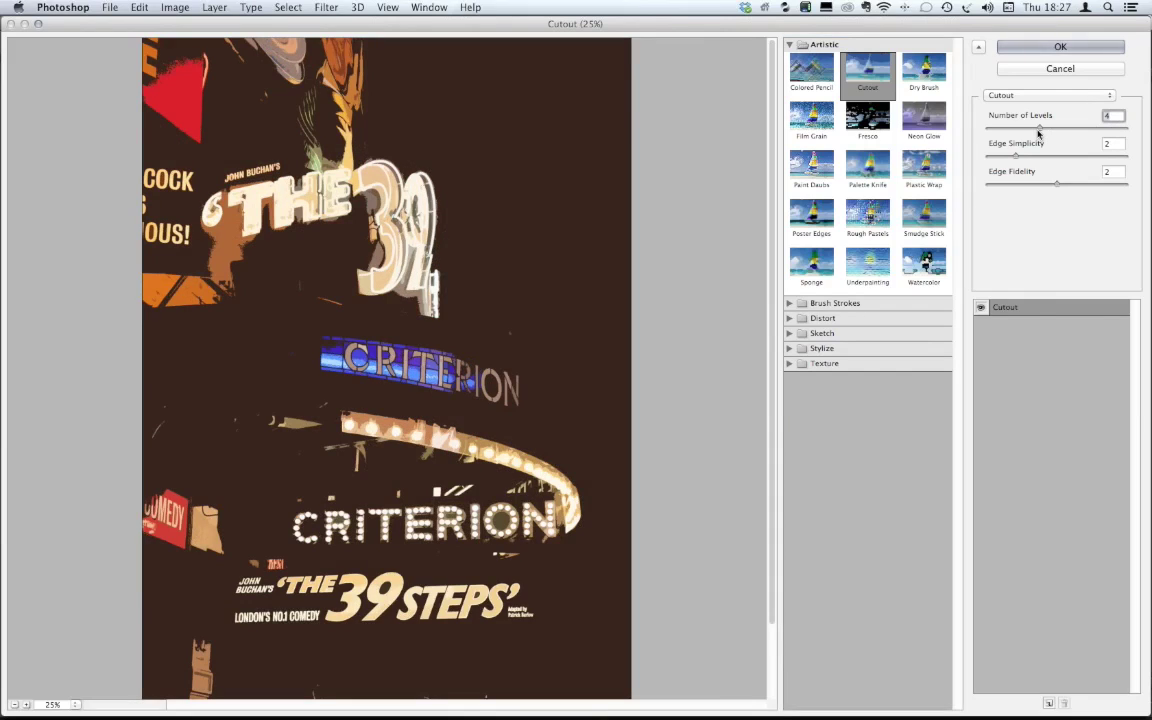
left_click_drag(1040, 128, 1144, 136)
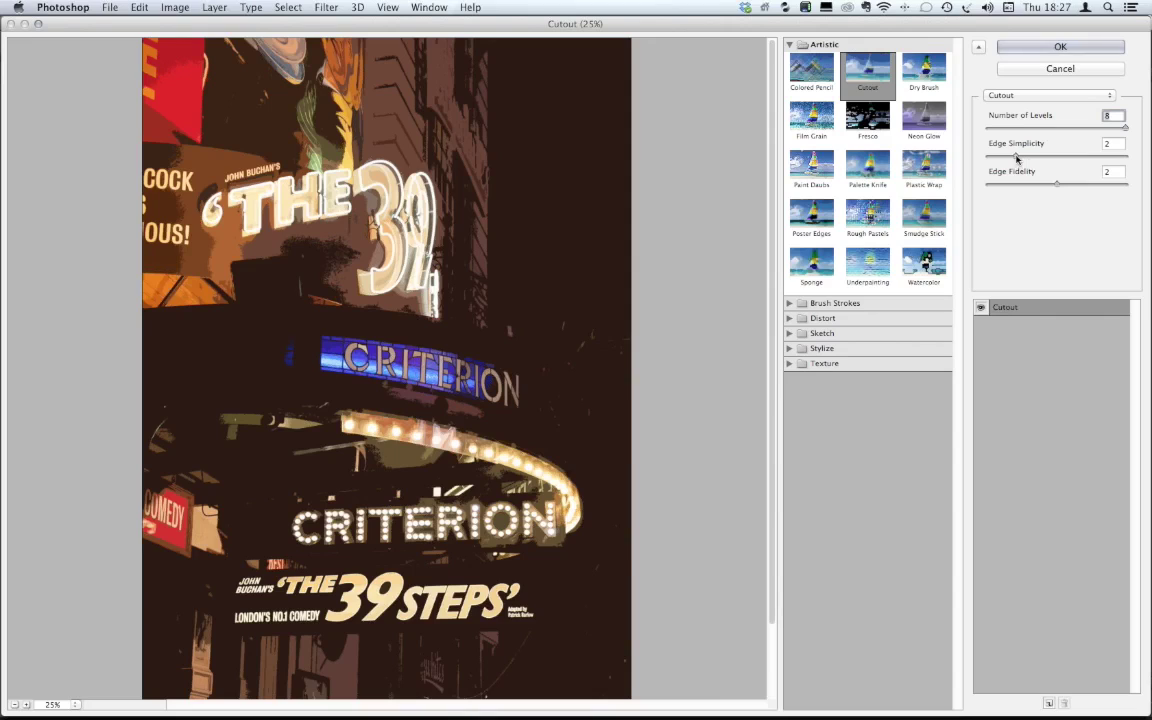
left_click_drag(1017, 159, 1094, 160)
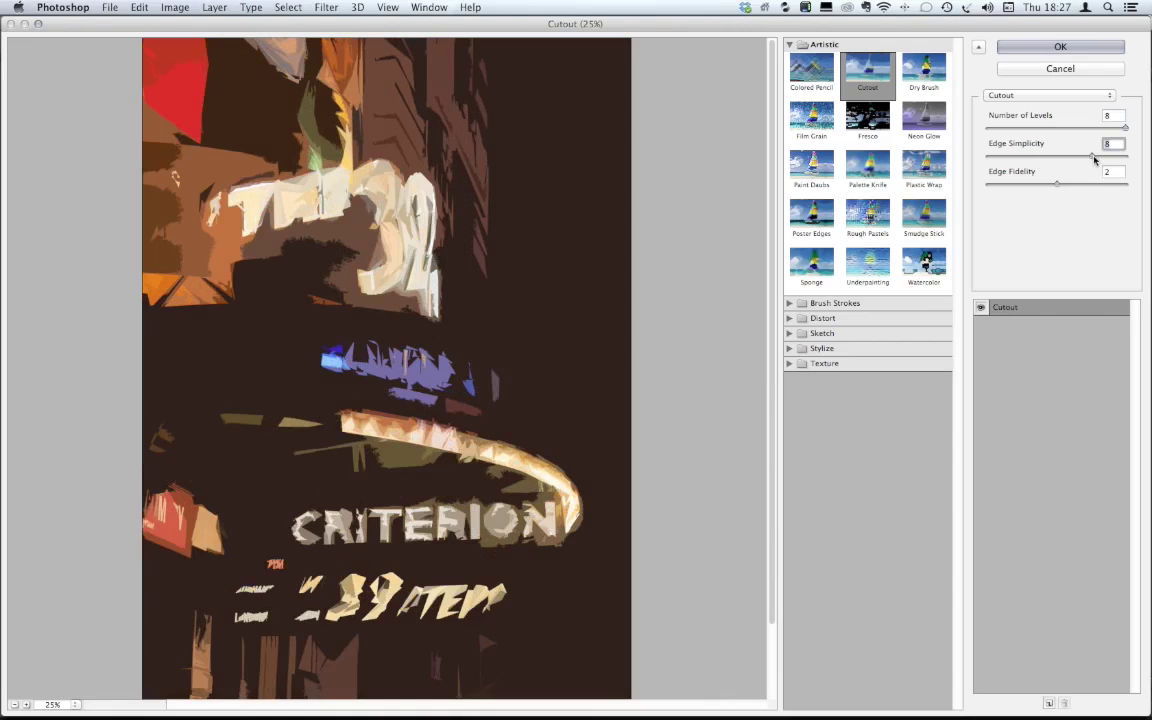
left_click_drag(1094, 160, 1067, 158)
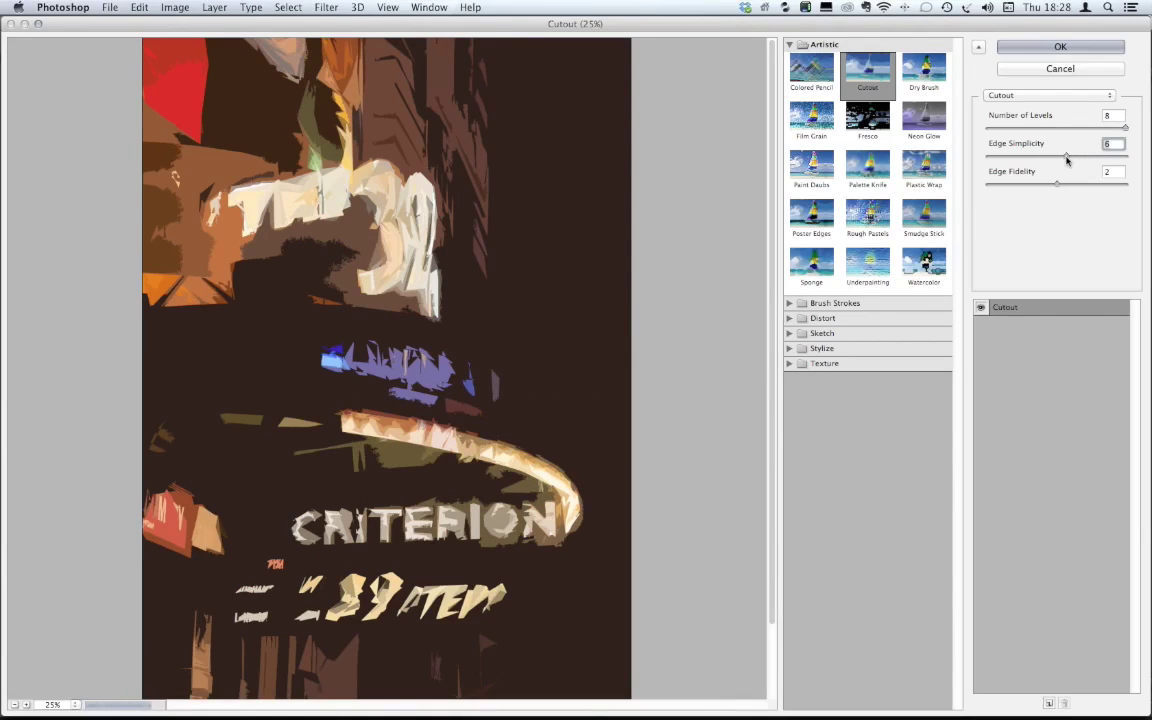
left_click(1054, 158)
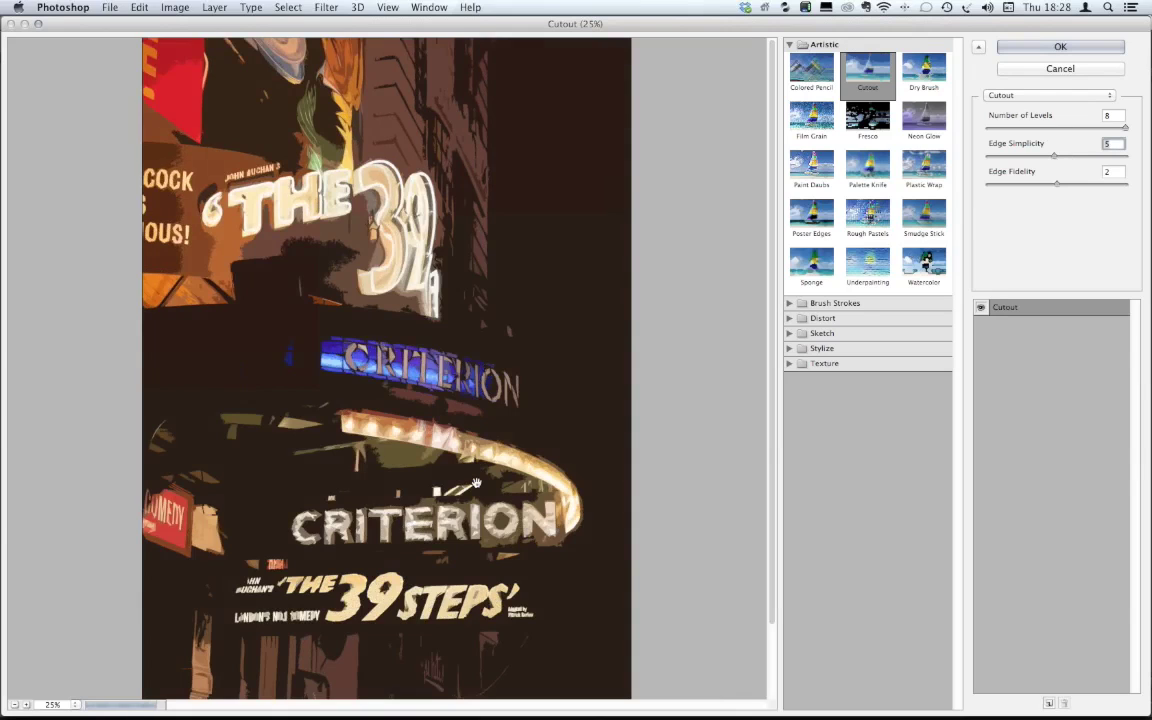
left_click(1021, 158)
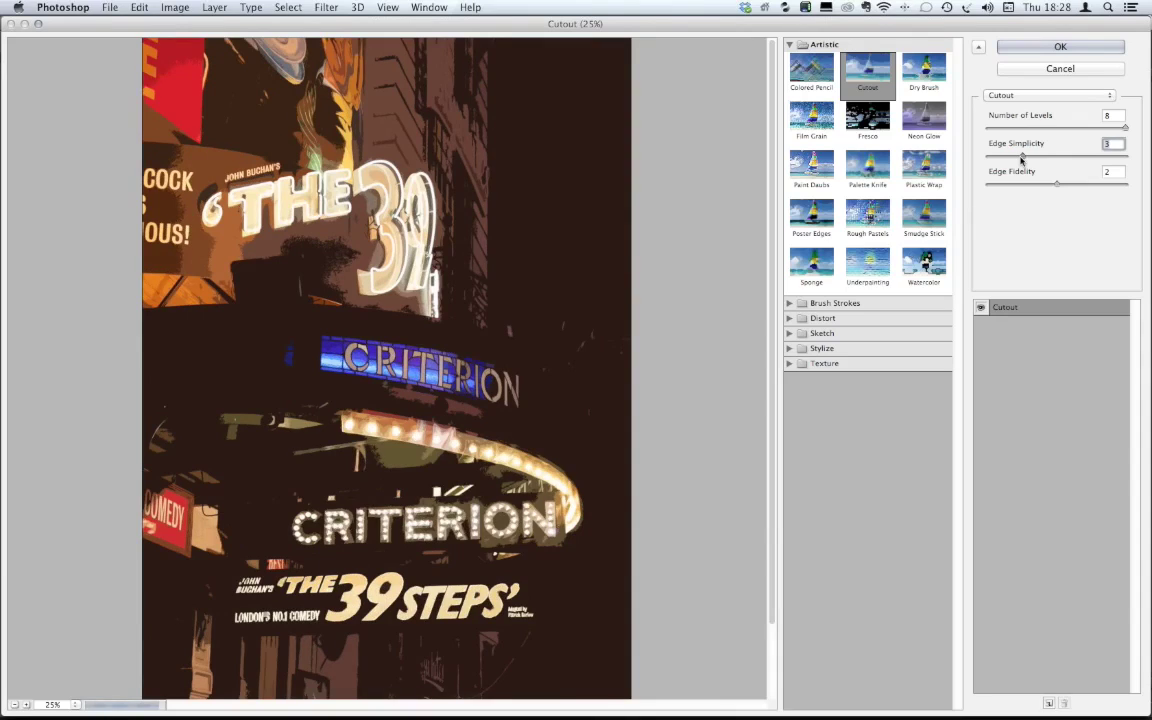
left_click_drag(1021, 158, 1020, 158)
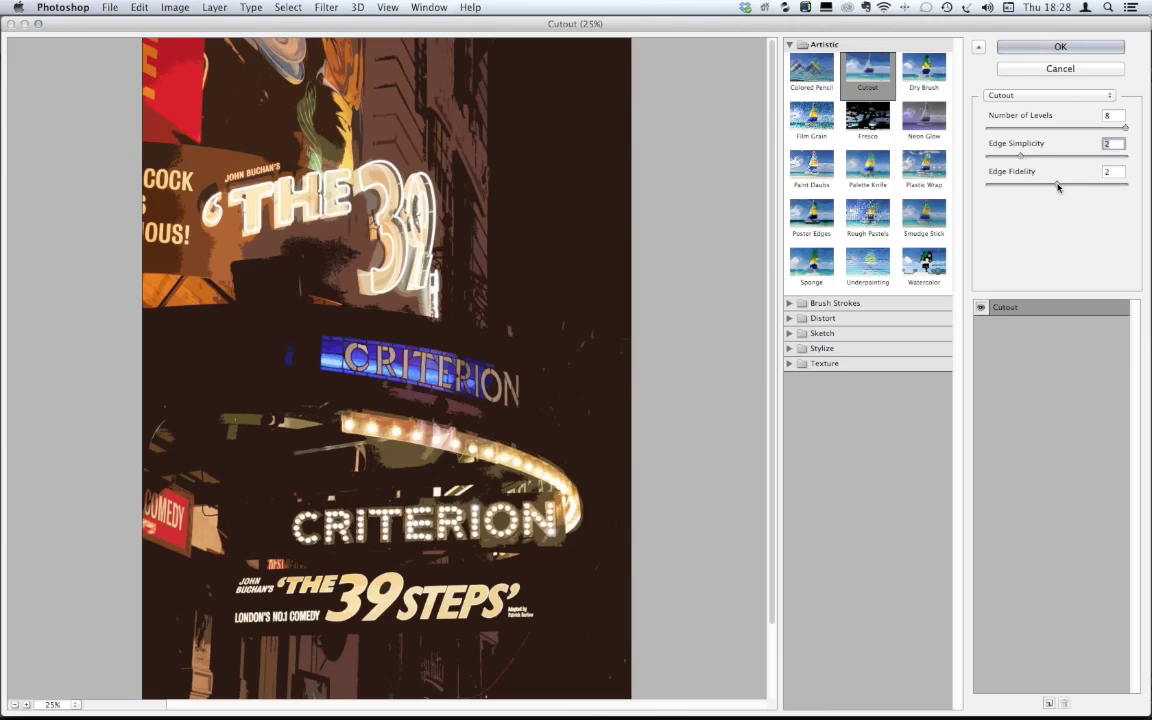
- Try Edge Fidelity 1 and 3, set it to 2, and apply the Cutout filter
left_click_drag(1057, 187, 987, 185)
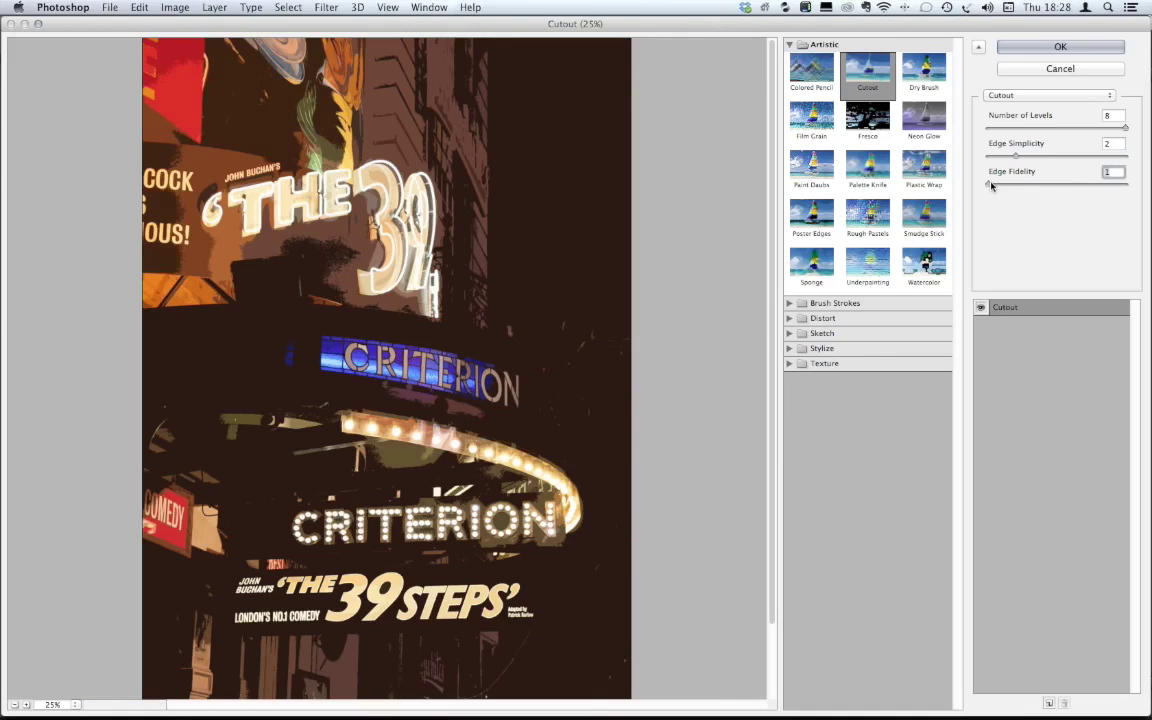
left_click_drag(988, 185, 1121, 190)
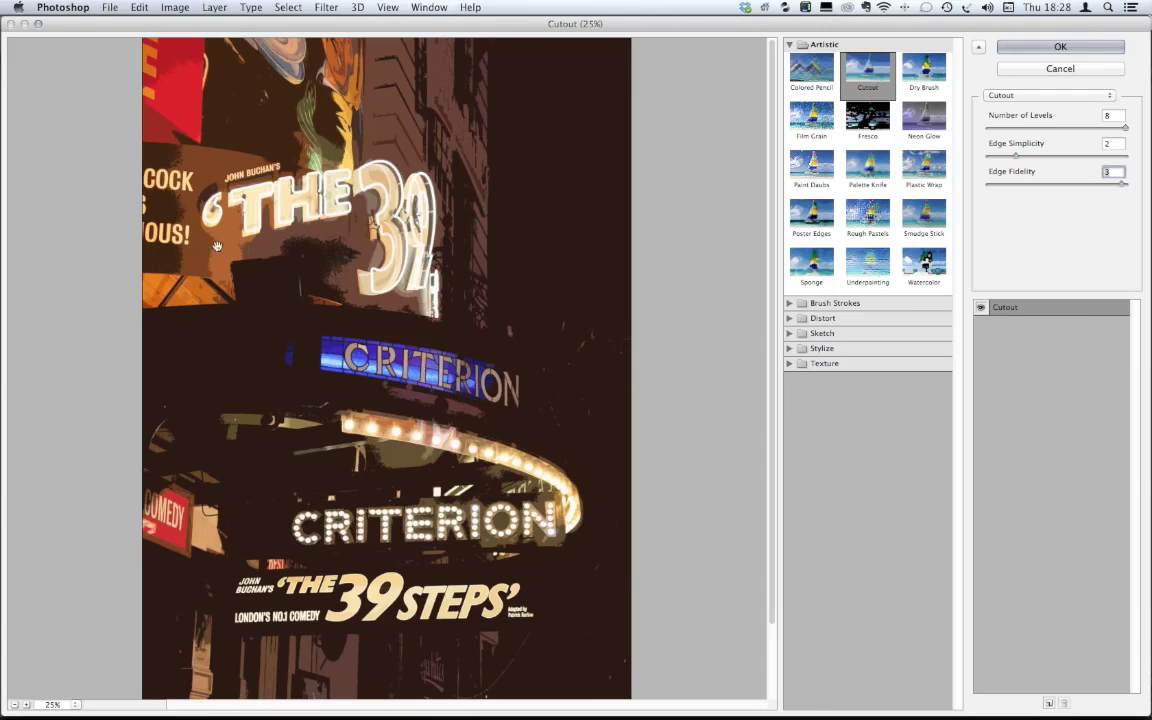
left_click(1022, 186)
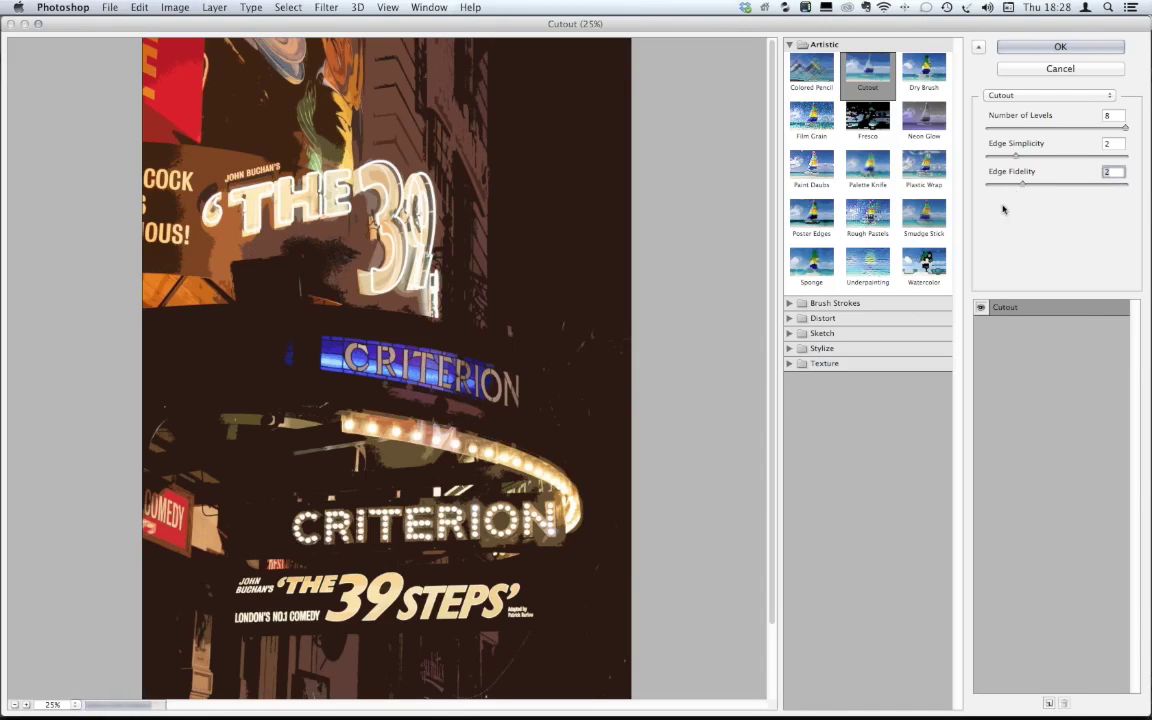
left_click(1050, 50)
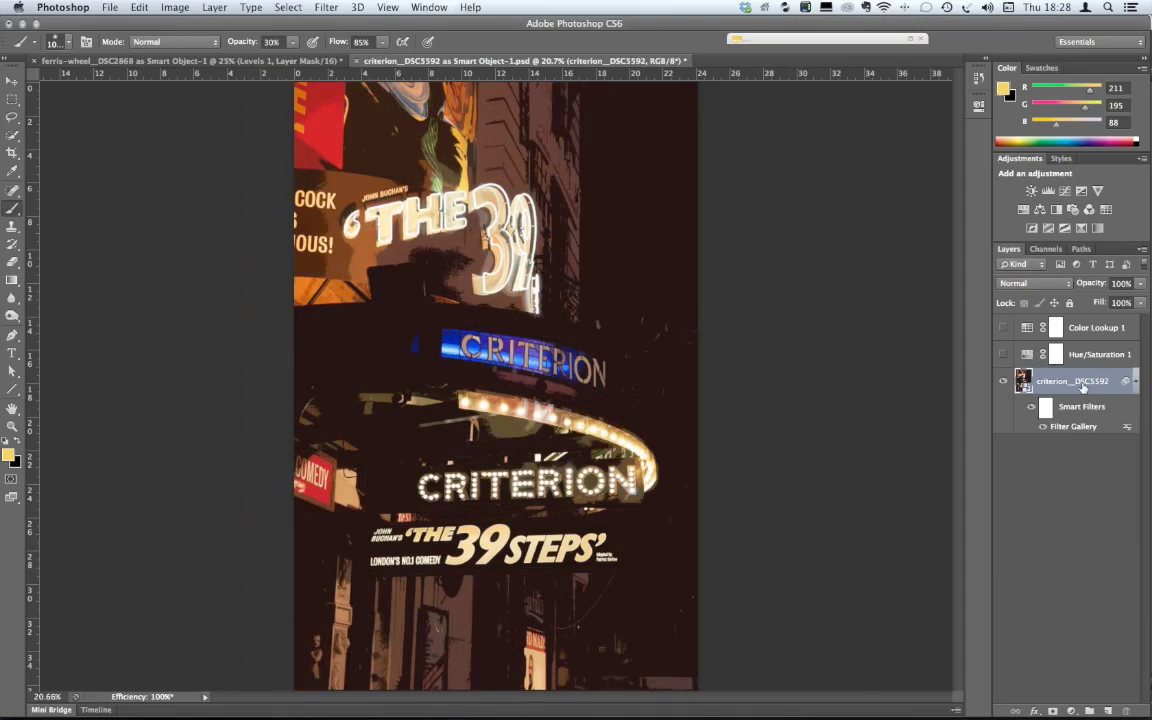
- Delete the Hue/Saturation 1 layer and bring up the new fill or adjustment layer list
left_click(1098, 356)
left_click_drag(1098, 358, 1127, 711)
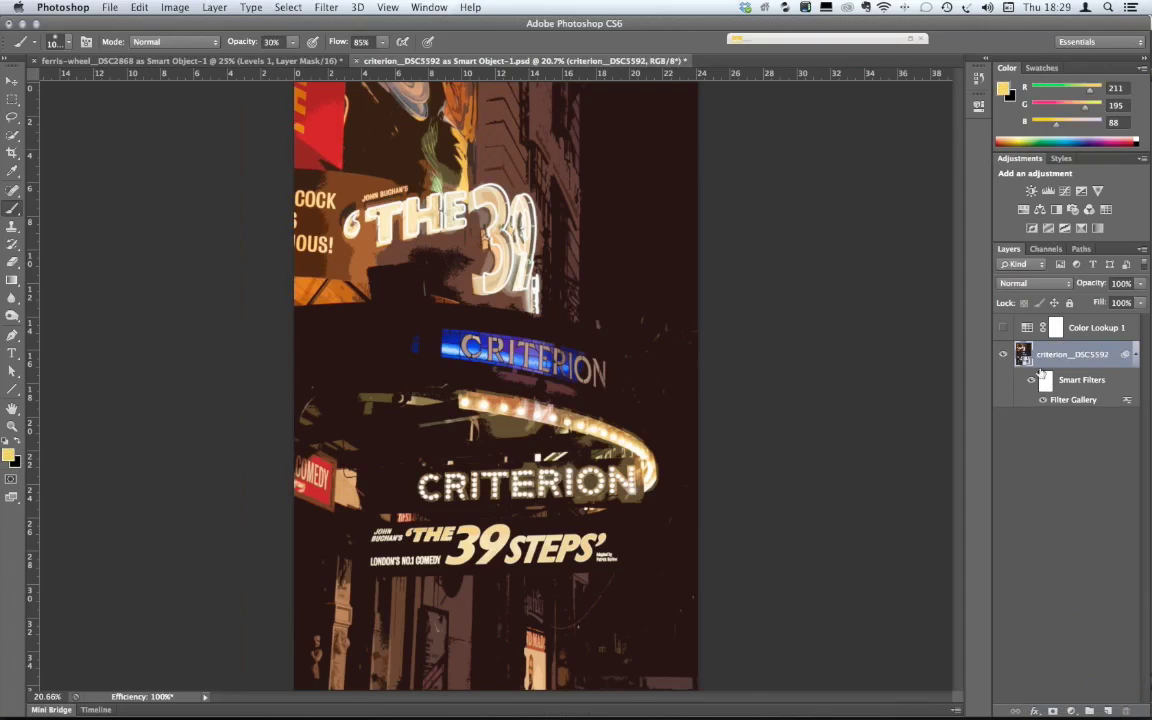
left_click(1070, 711)
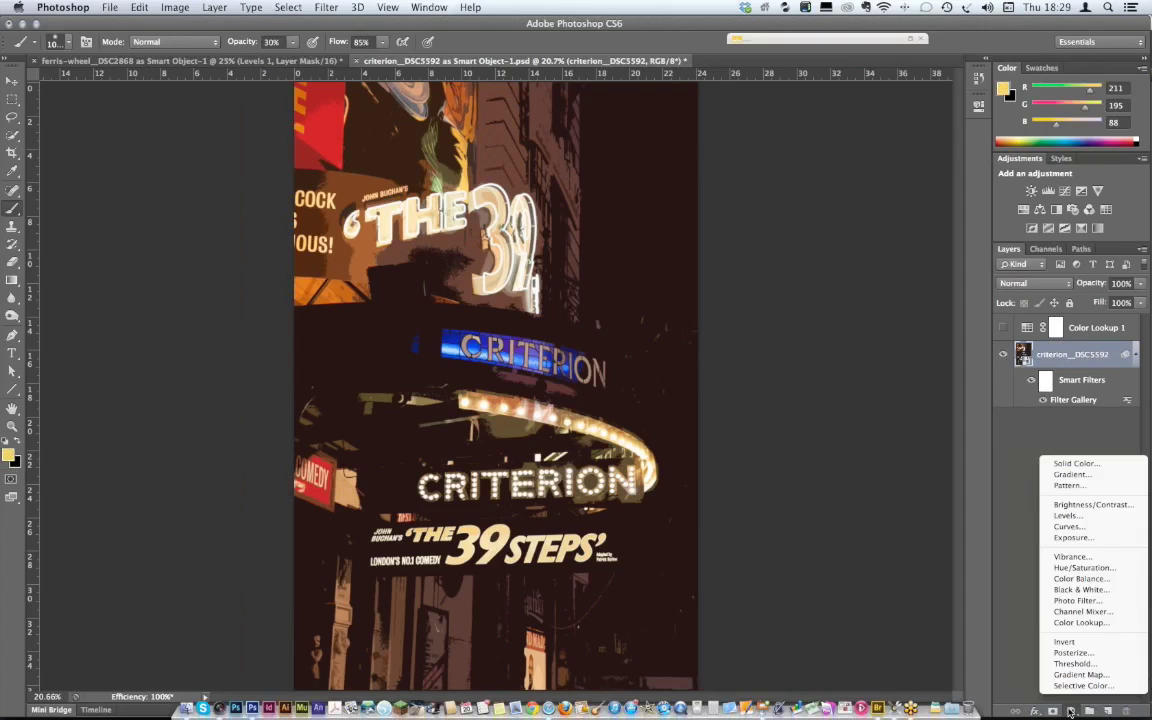
- Add a Hue/Saturation layer and sample a red area to target the Reds
left_click(1108, 567)
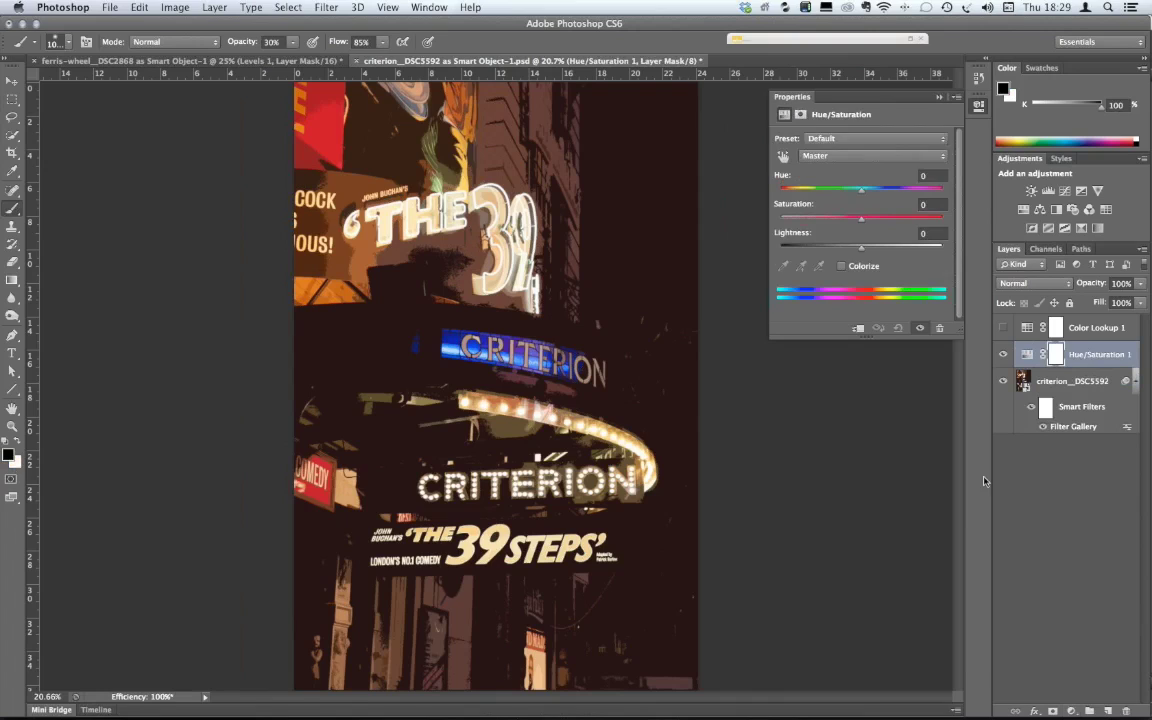
left_click(784, 157)
left_click(575, 170)
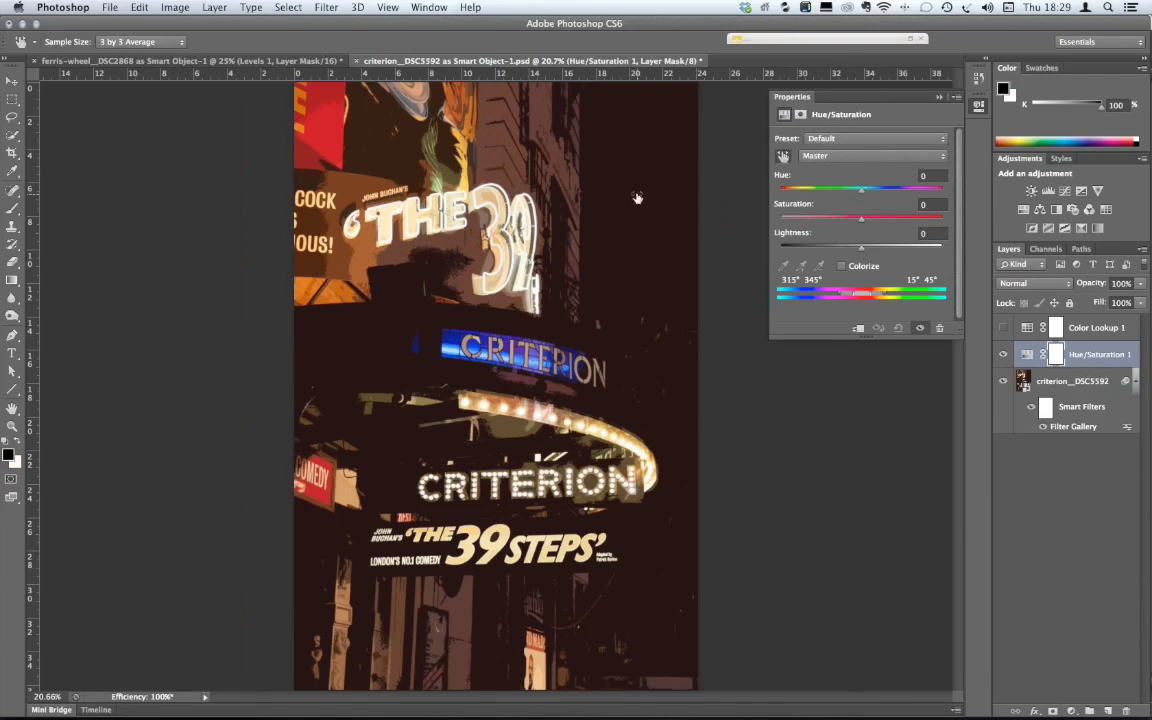
- Set the Reds to Hue -7, Saturation +35 and Lightness +23
left_click_drag(863, 193, 866, 195)
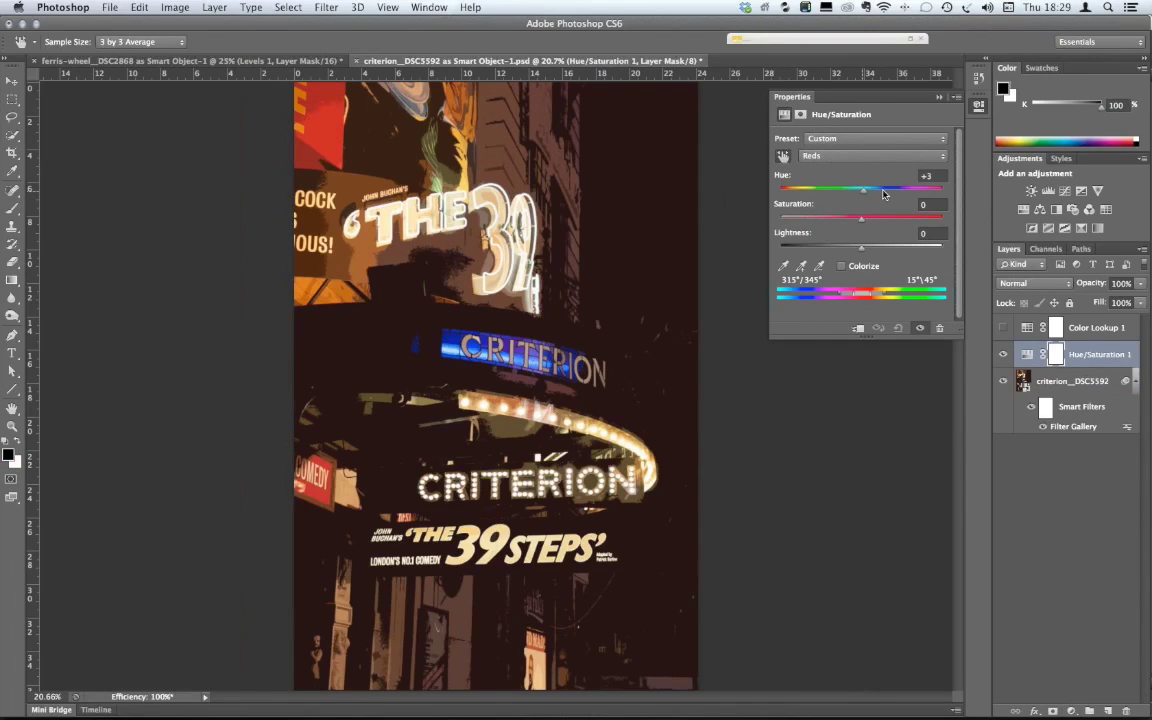
left_click(883, 190)
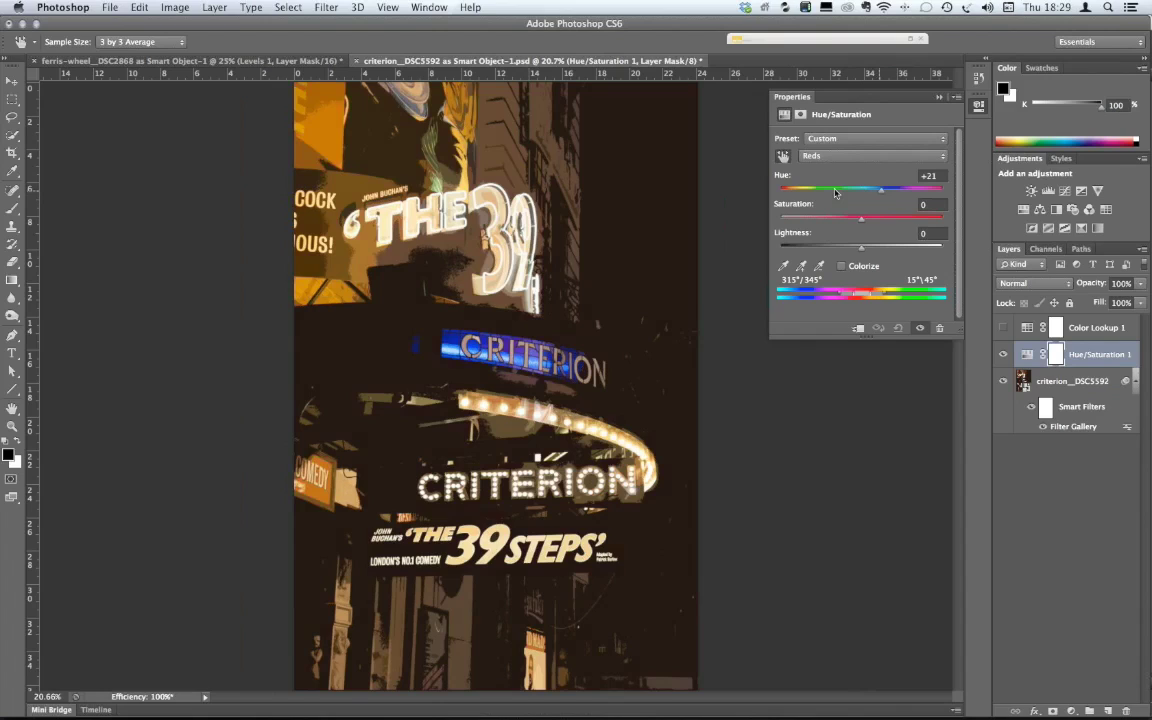
left_click(836, 191)
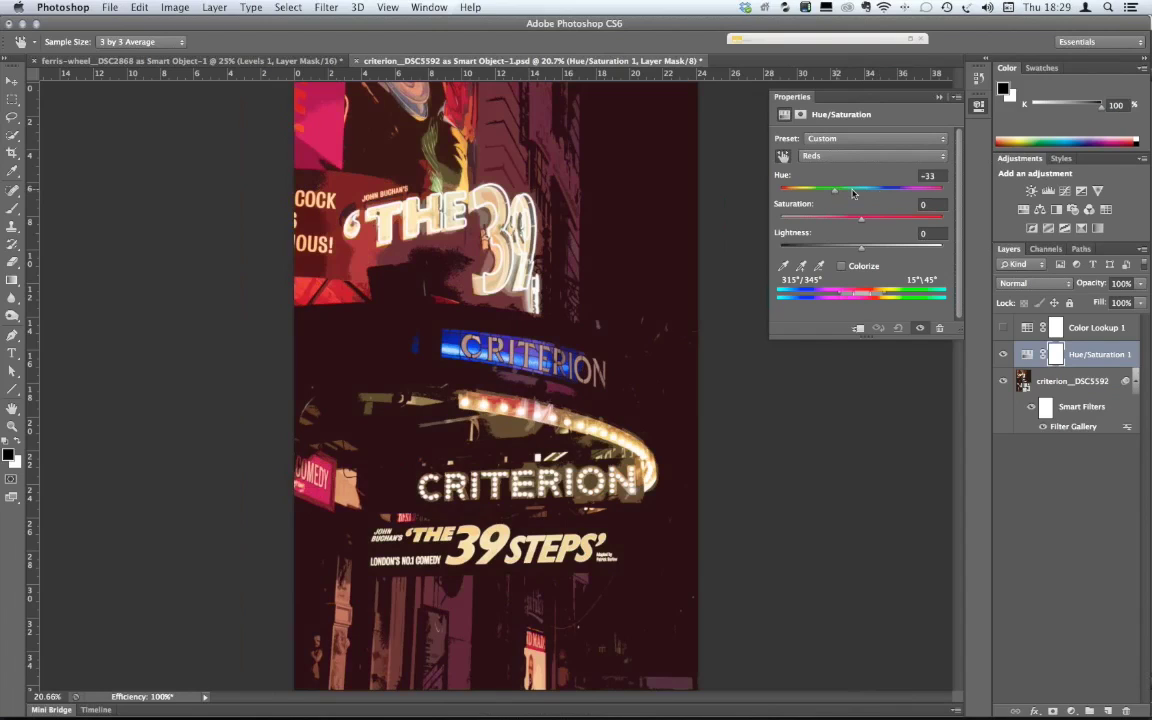
left_click(853, 190)
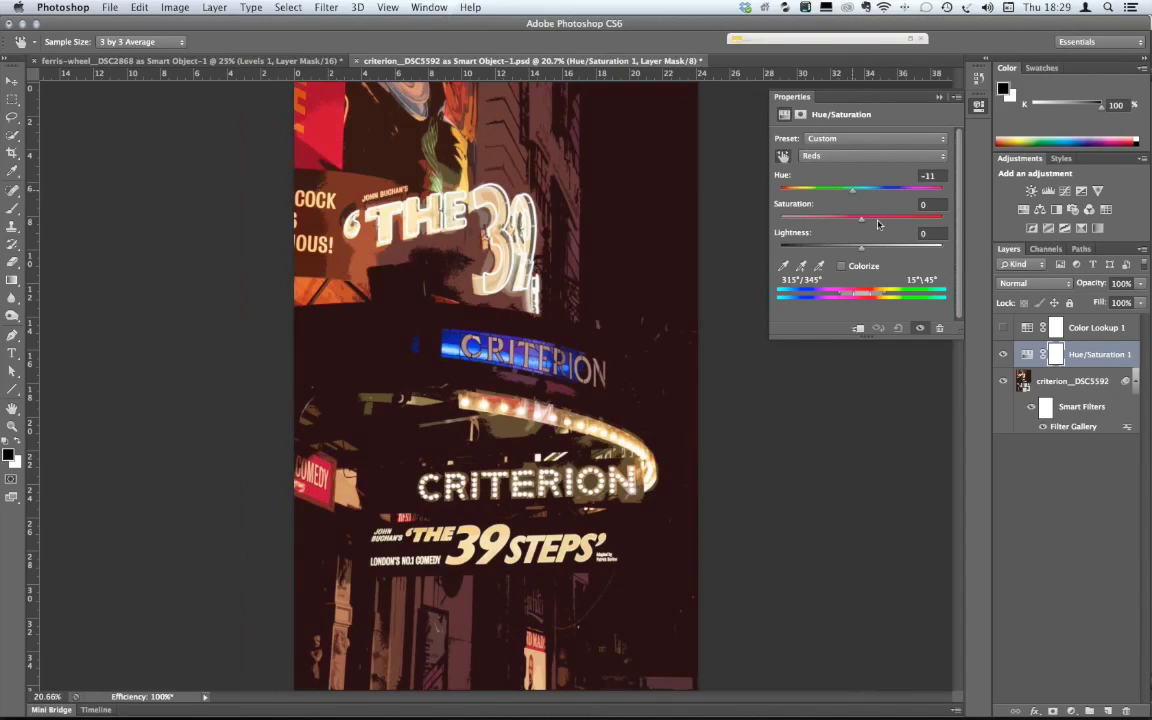
left_click(874, 219)
left_click(890, 219)
left_click(864, 251)
- Set the reds' Lightness to +15 after trying +6, +23 and -11
left_click(869, 252)
left_click(878, 249)
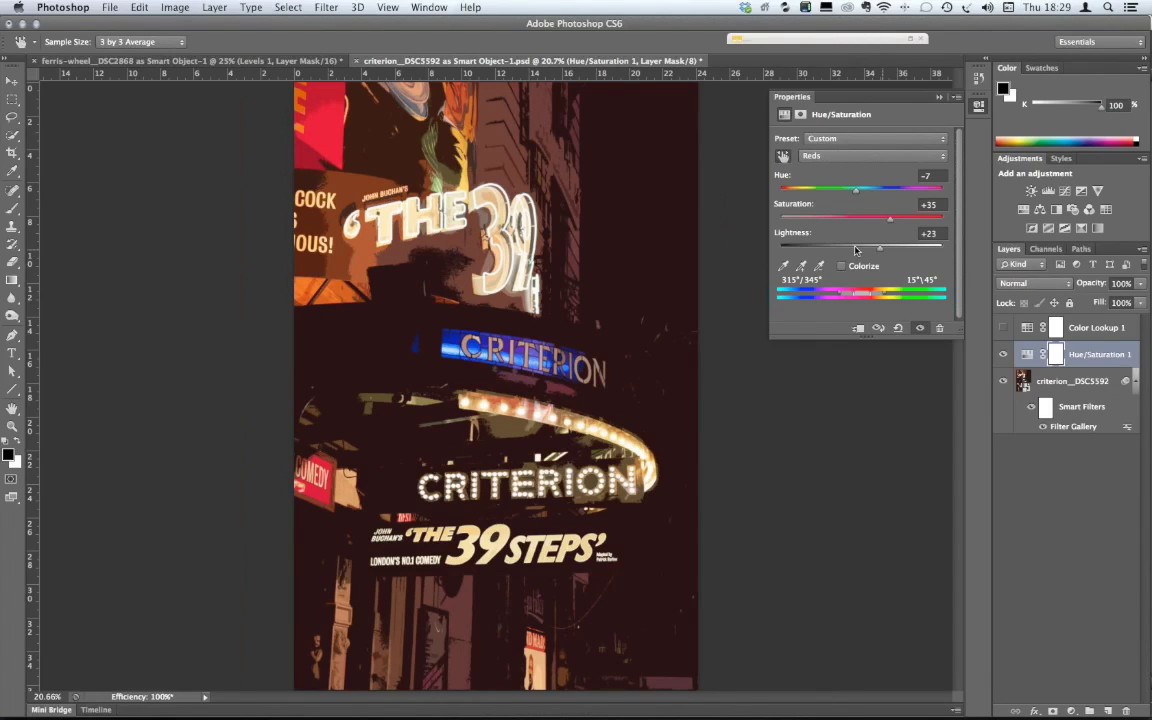
left_click(855, 249)
left_click(874, 249)
- Widen the red range on the colour bar toward yellow and magenta, then collapse Properties
left_click_drag(883, 296, 886, 296)
left_click_drag(891, 297, 918, 297)
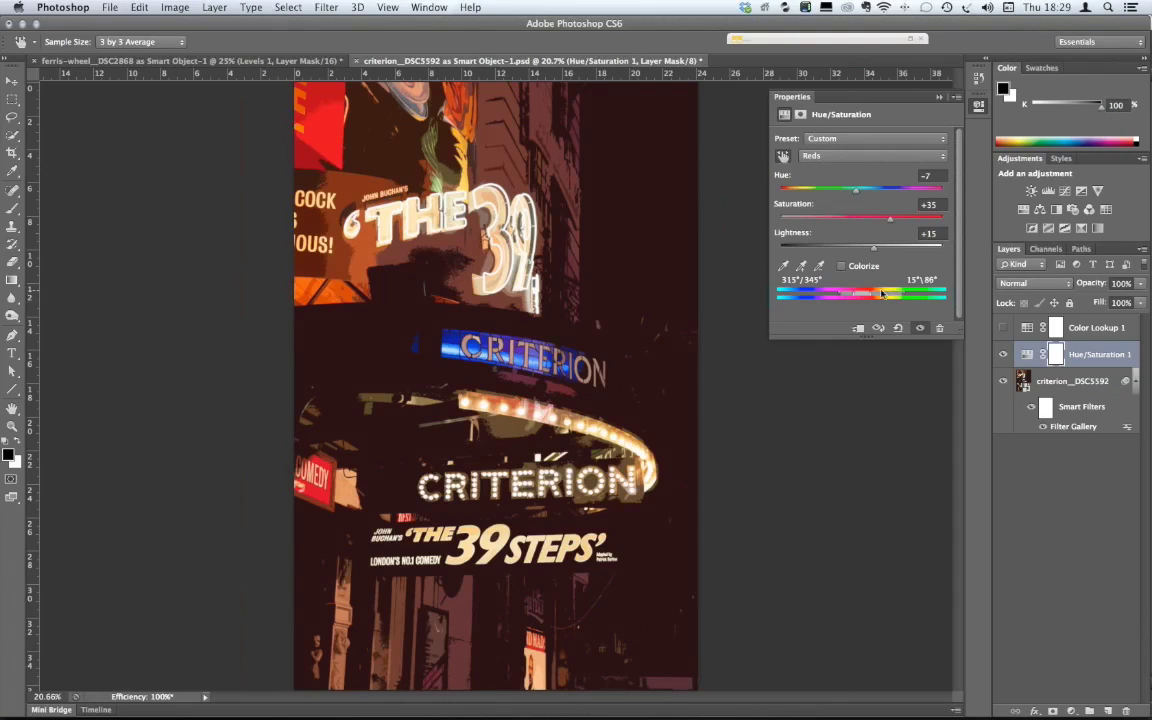
left_click_drag(840, 295, 871, 296)
left_click_drag(889, 297, 820, 268)
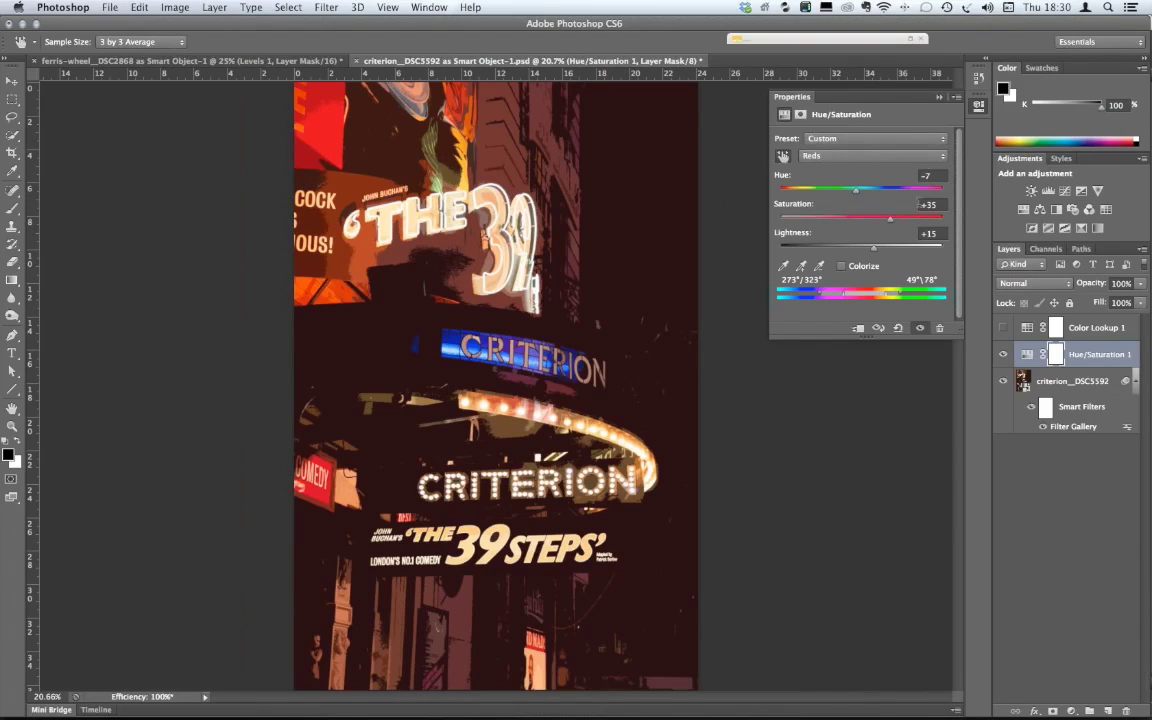
left_click(939, 96)
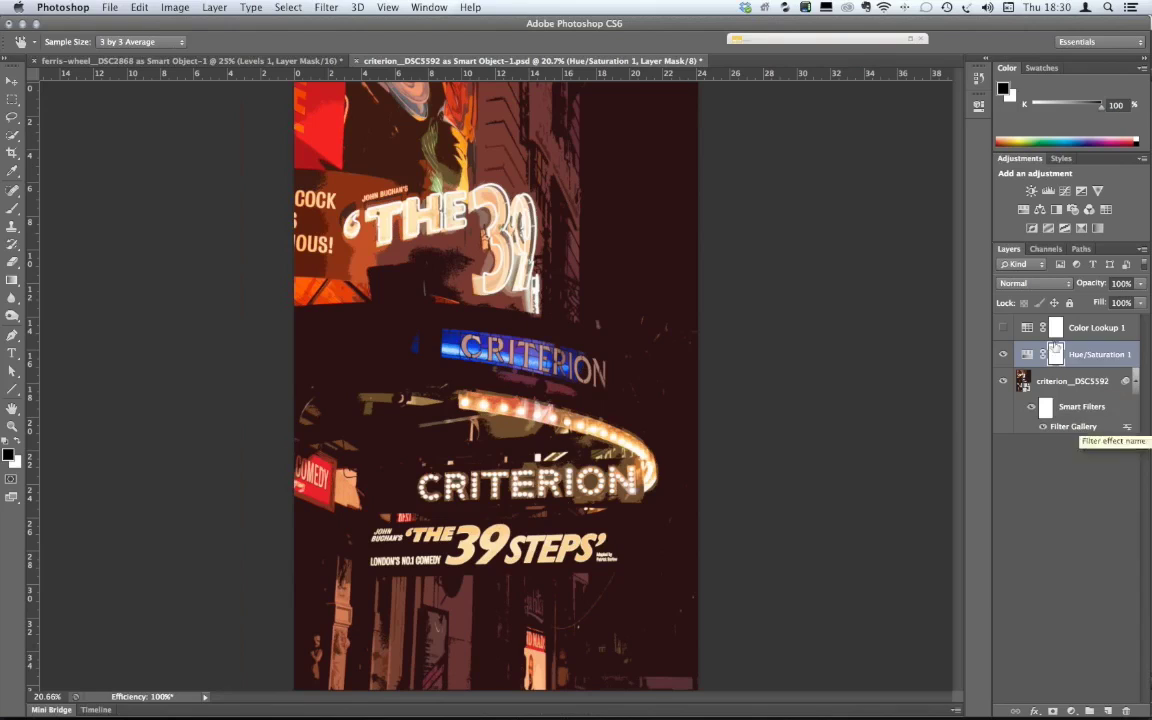
left_click(1073, 708)
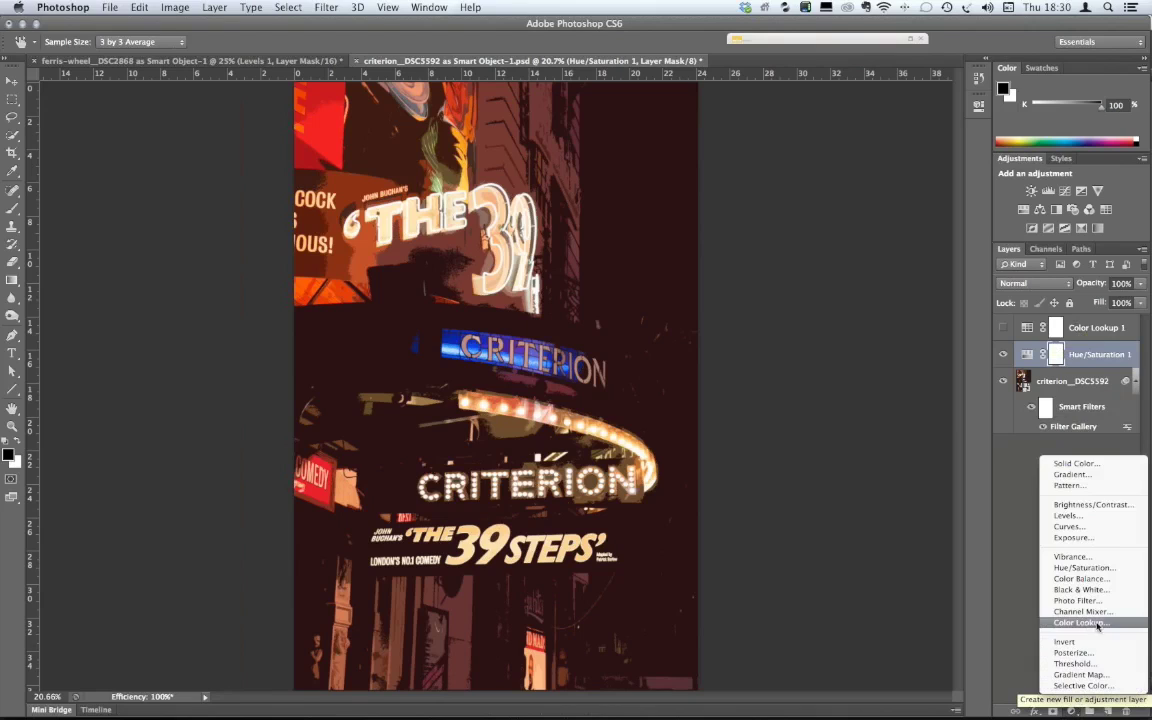
- Set the Color Lookup 2 layer's 3DLUT File to FallColors.look after trying filmstock_50.3dl
key("Escape")
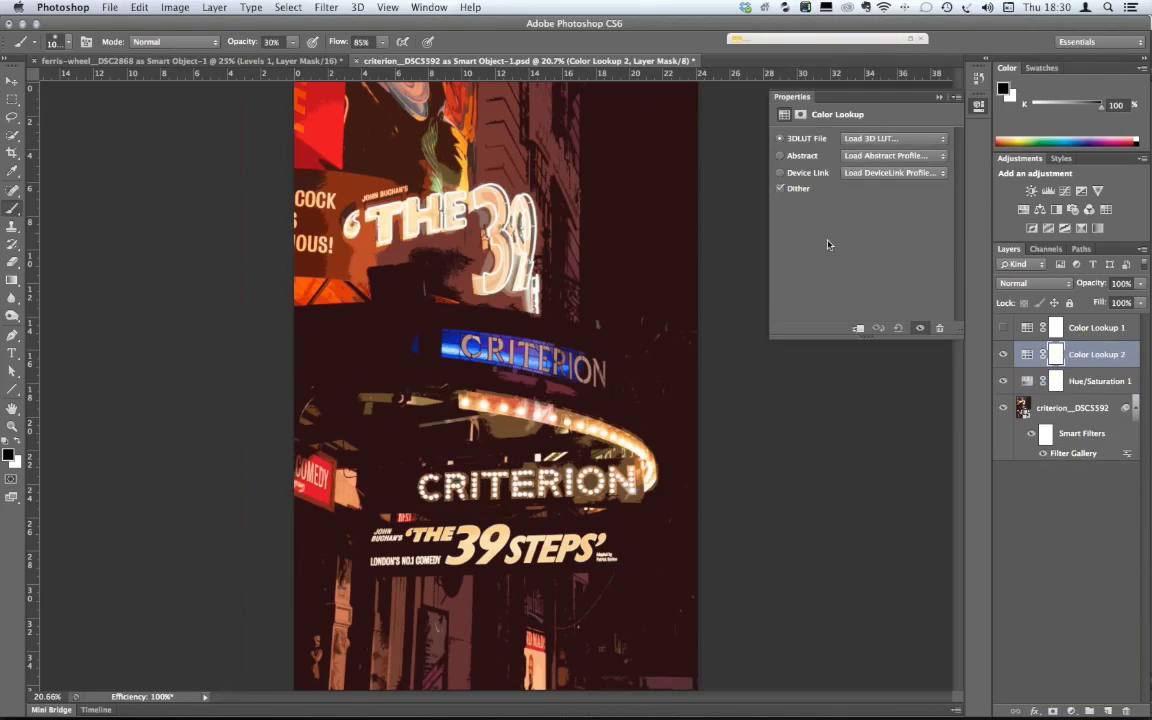
left_click(883, 140)
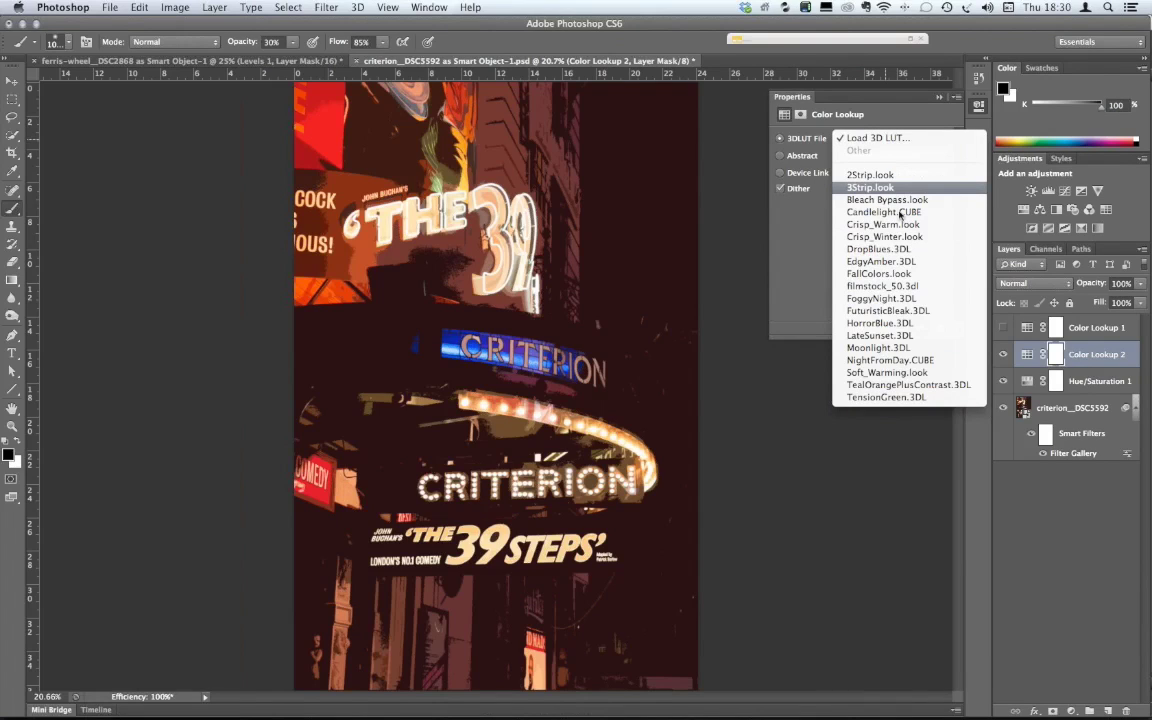
left_click(893, 287)
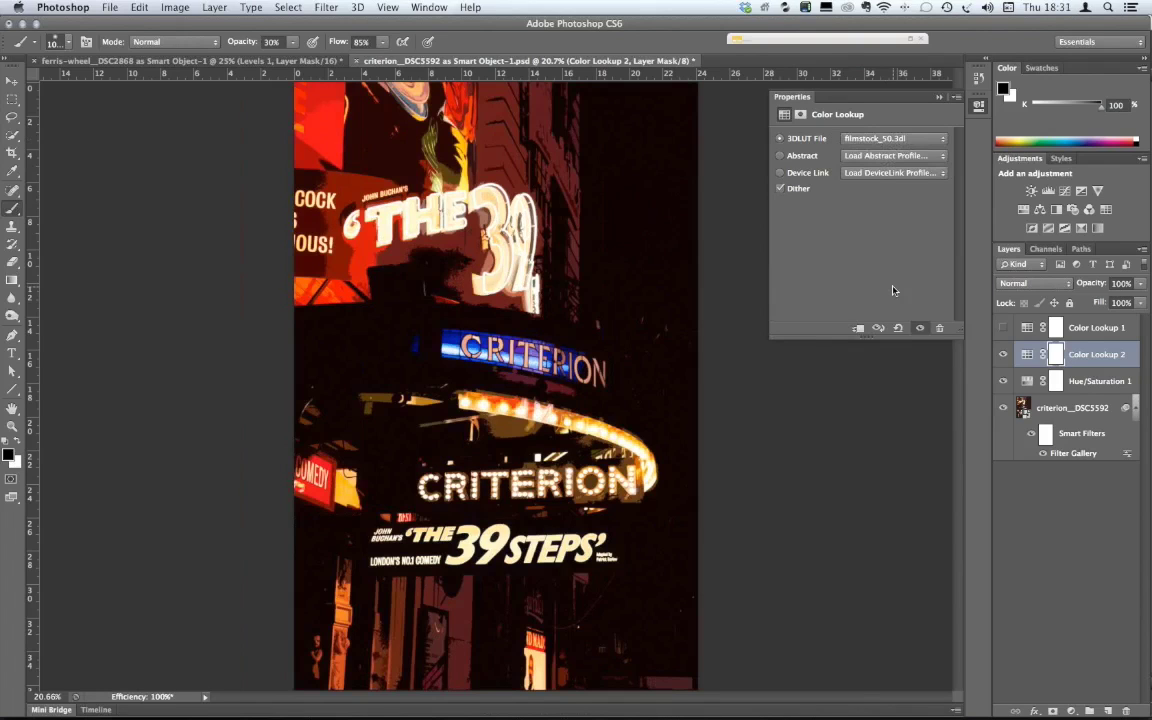
left_click(912, 138)
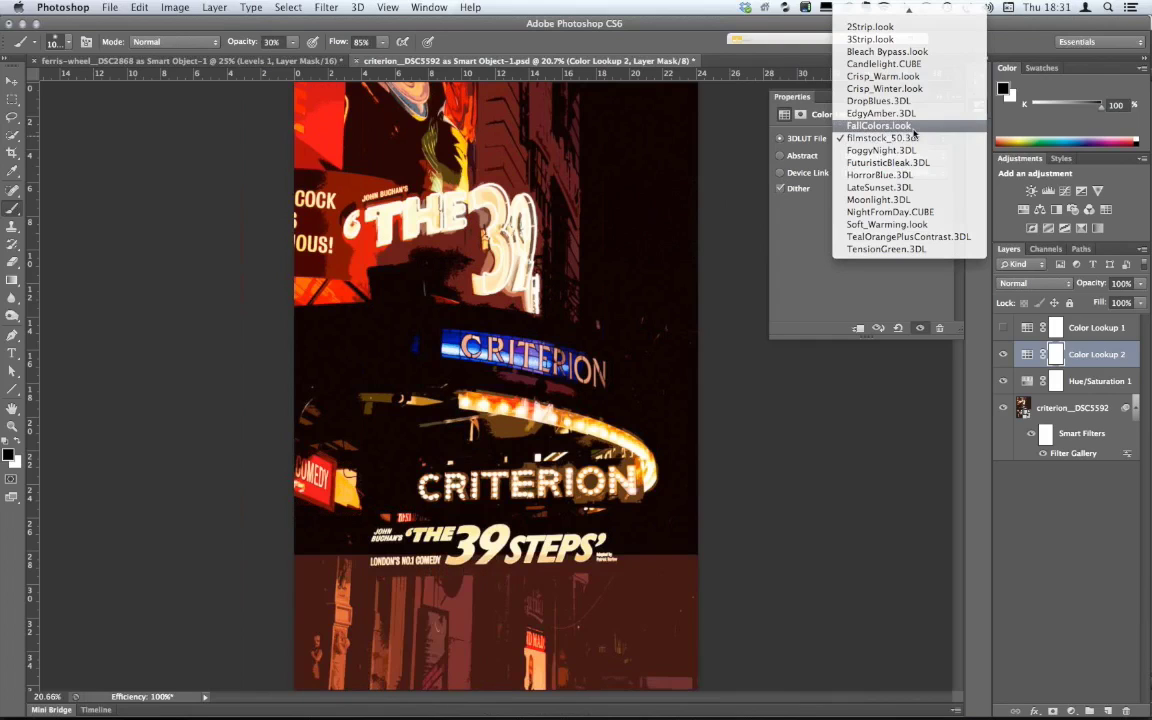
left_click(912, 127)
left_click(913, 139)
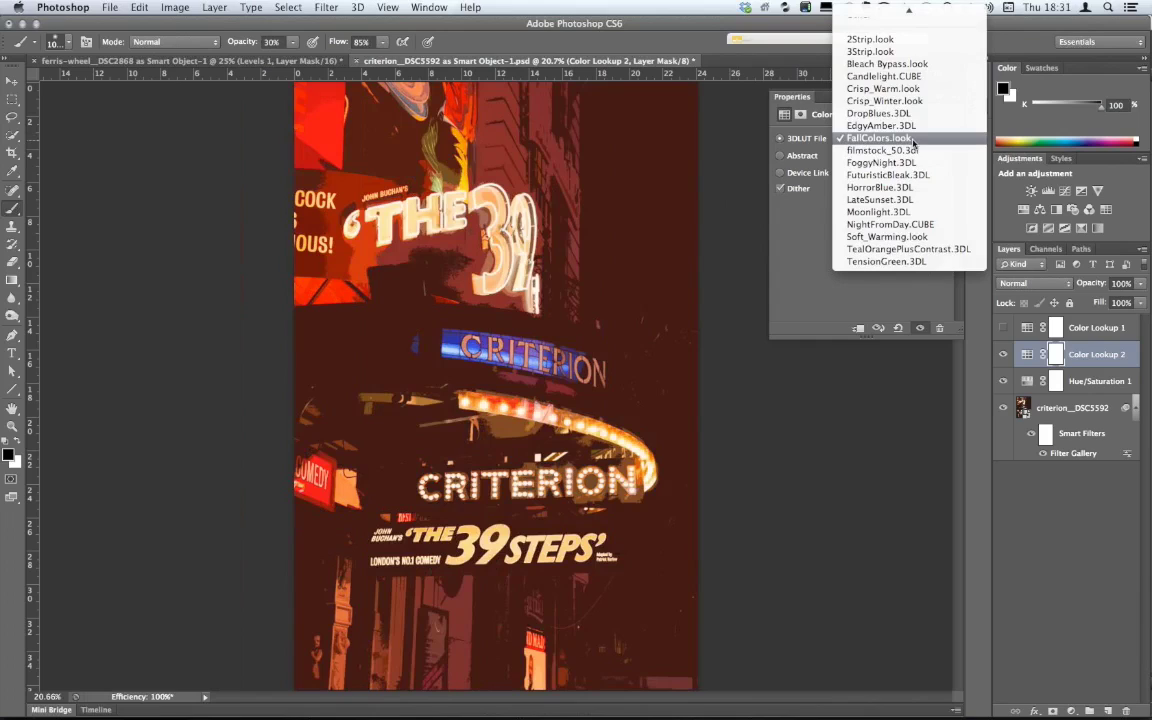
left_click(913, 141)
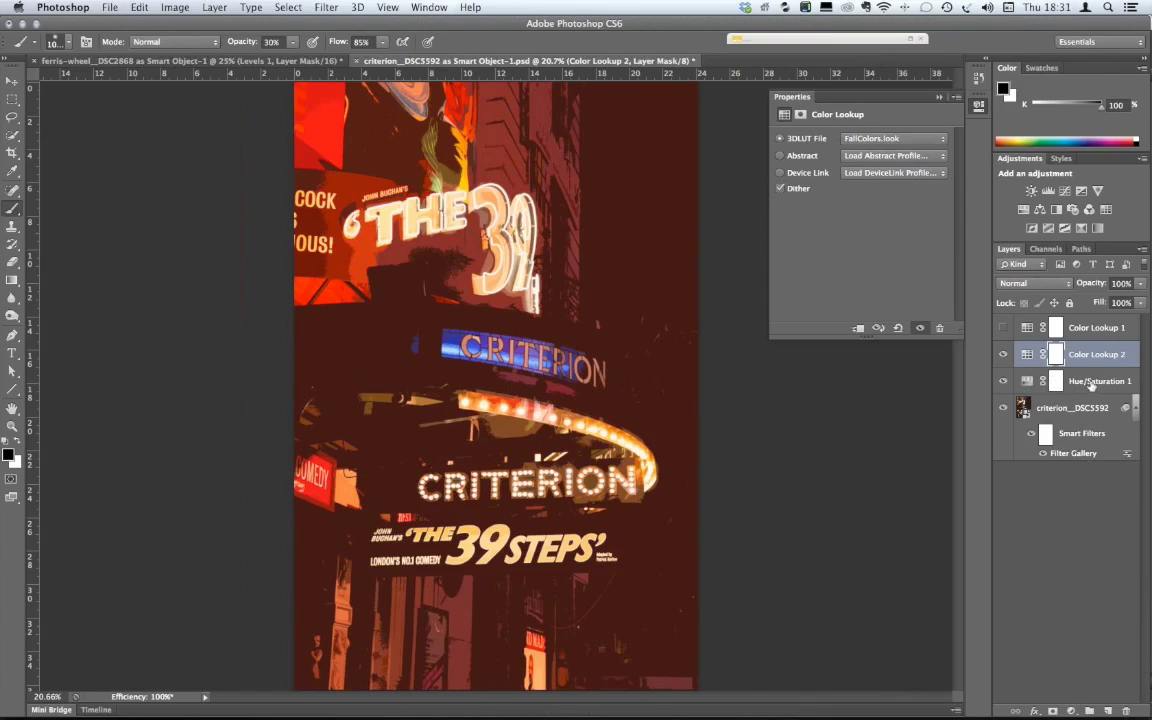
left_click(1071, 711)
- Add a Hue/Saturation layer and shift its overall Hue to +10
left_click(1084, 567)
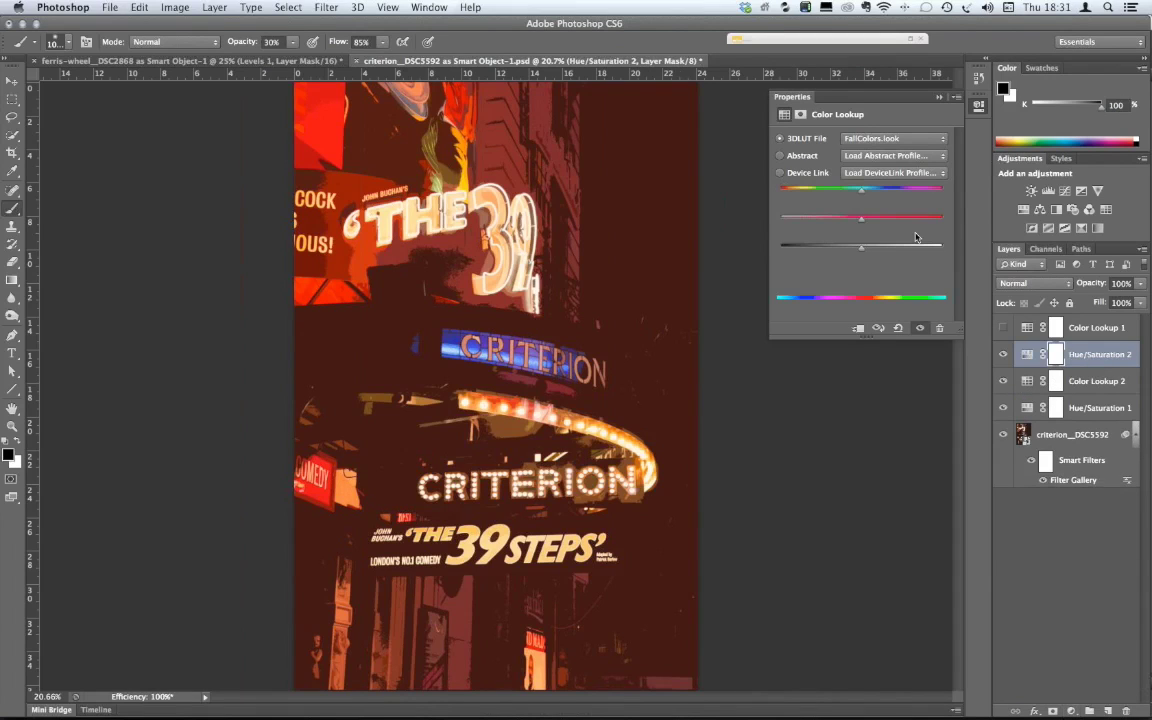
left_click_drag(862, 189, 869, 194)
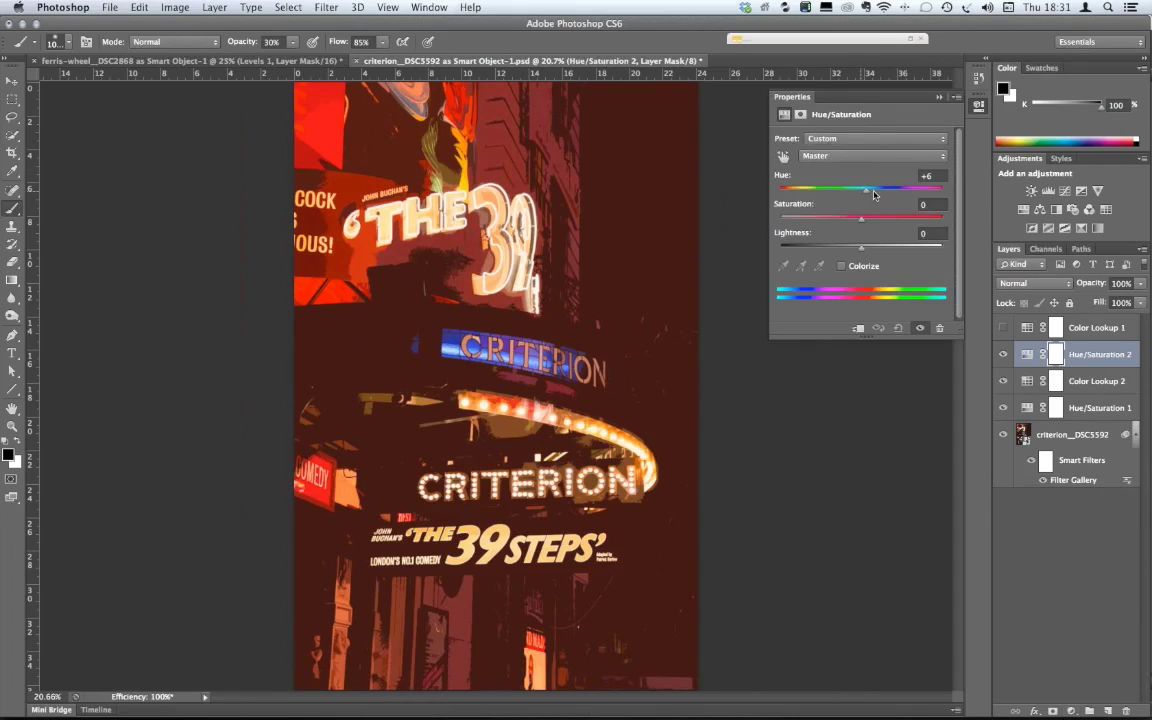
left_click_drag(874, 194, 853, 193)
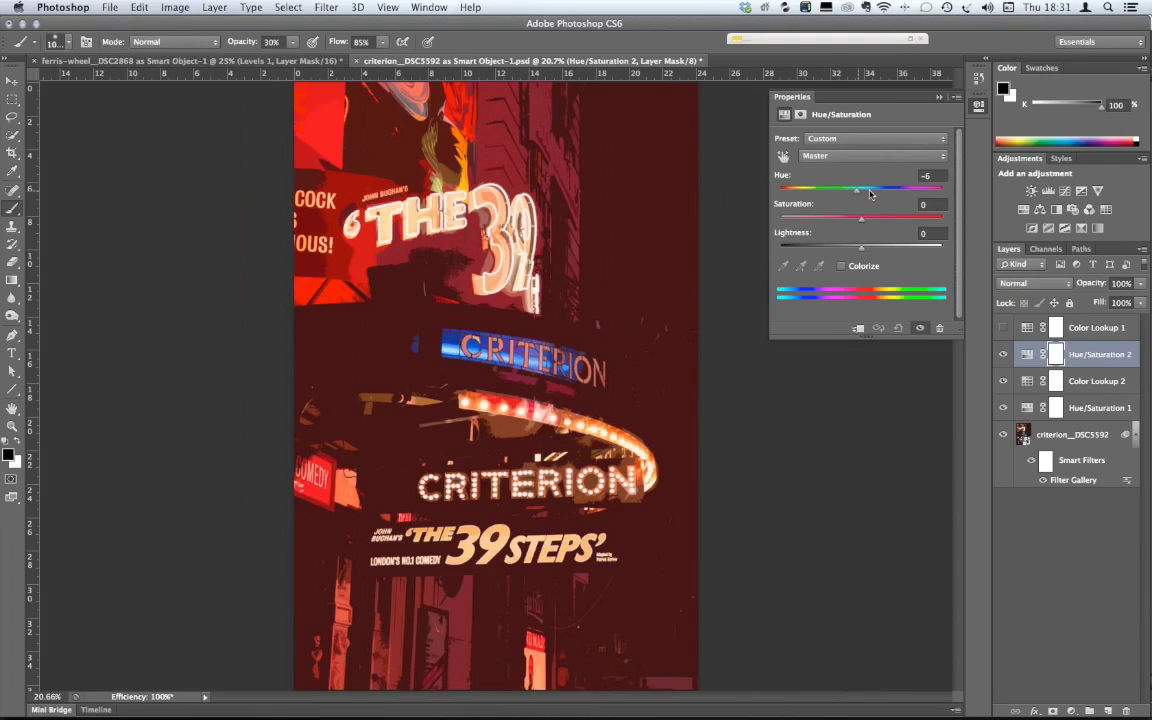
left_click(870, 194)
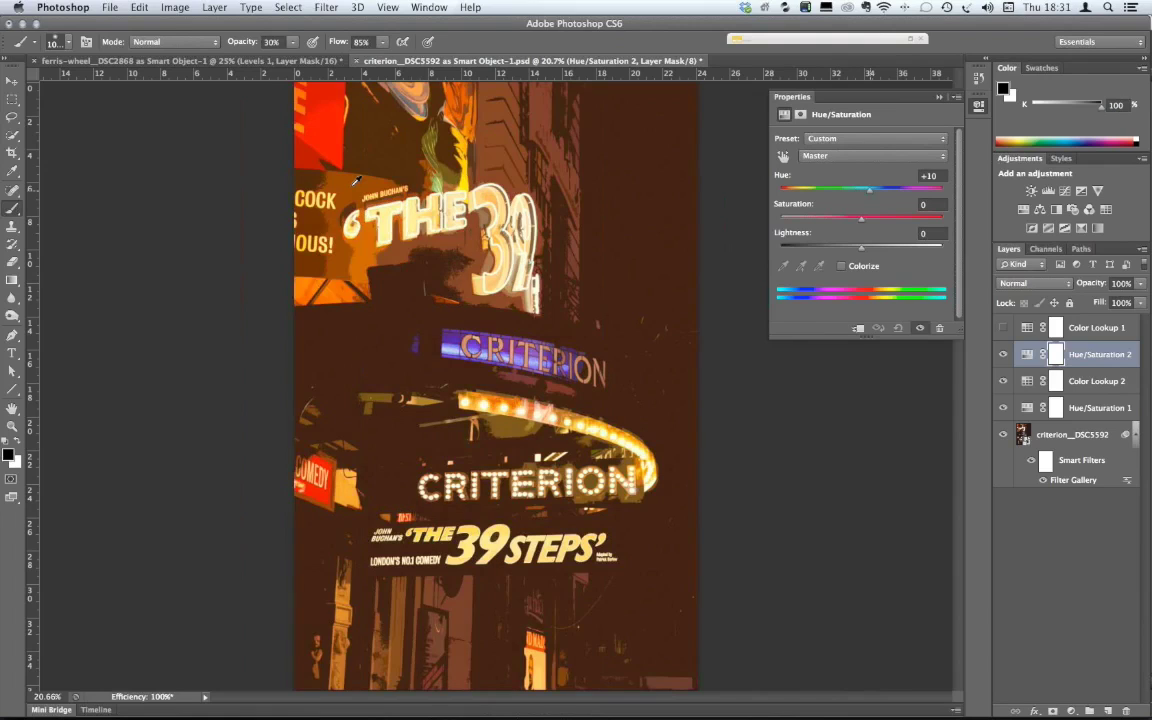
- Set the Reds to Hue -8 and Saturation +1, then collapse Properties
key("alt+shift+h")
left_click(356, 180)
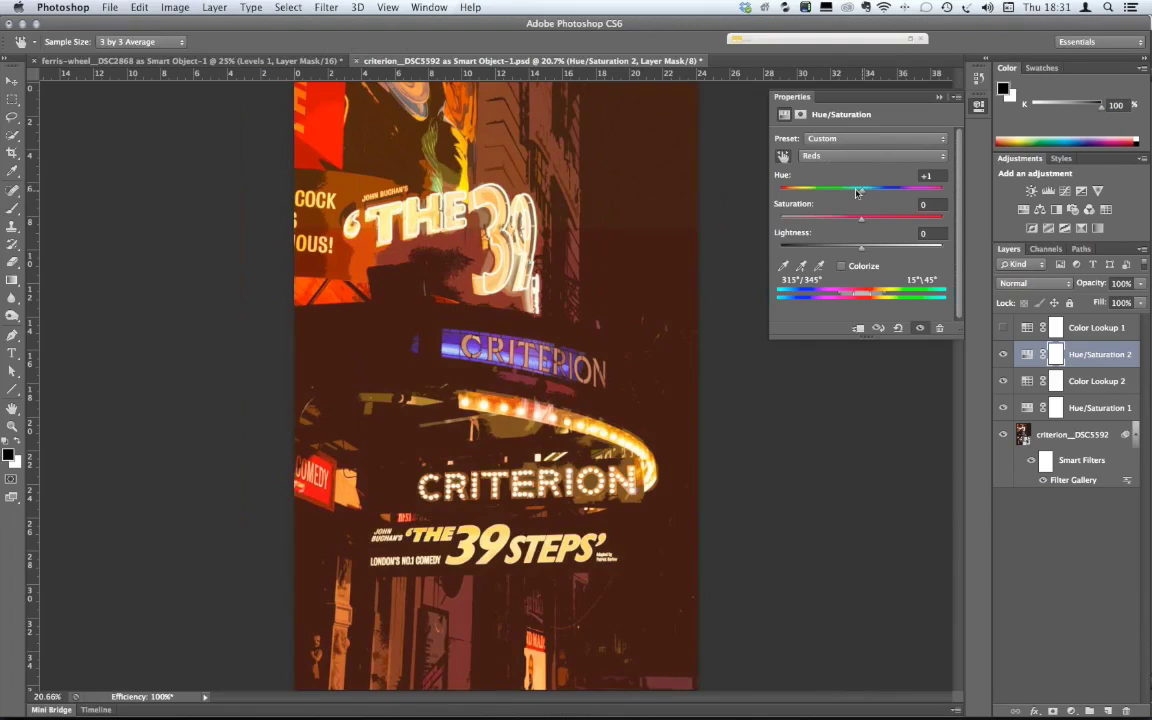
left_click(856, 190)
left_click(865, 221)
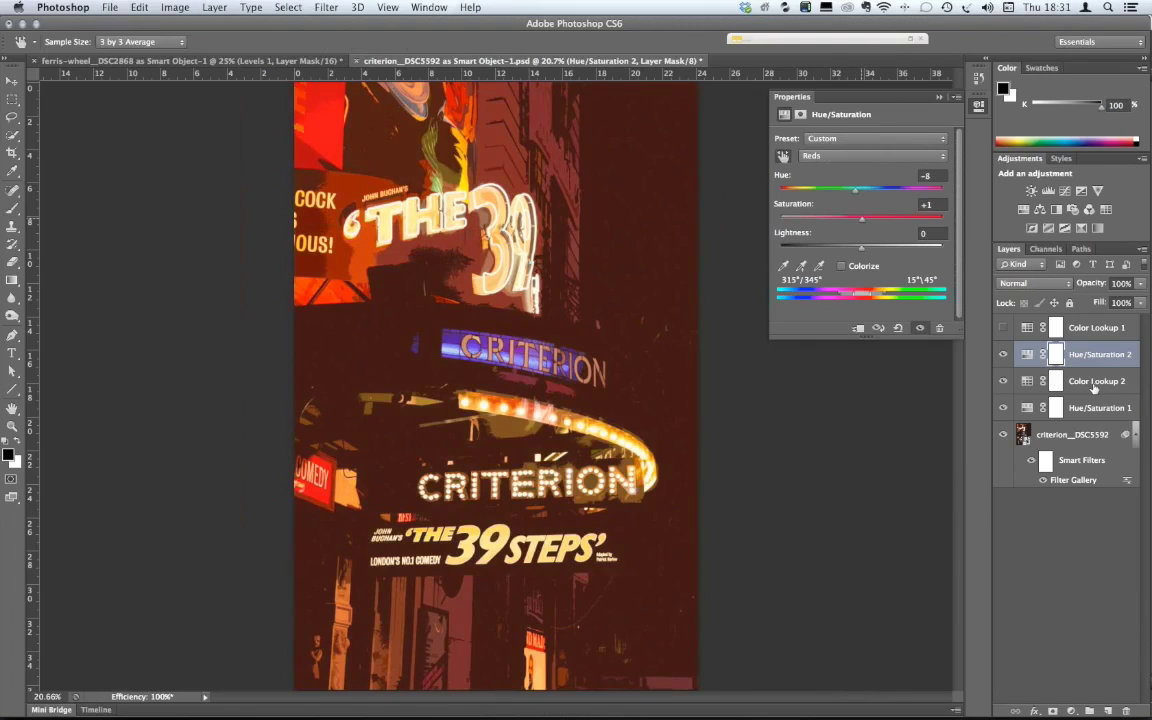
left_click(940, 97)
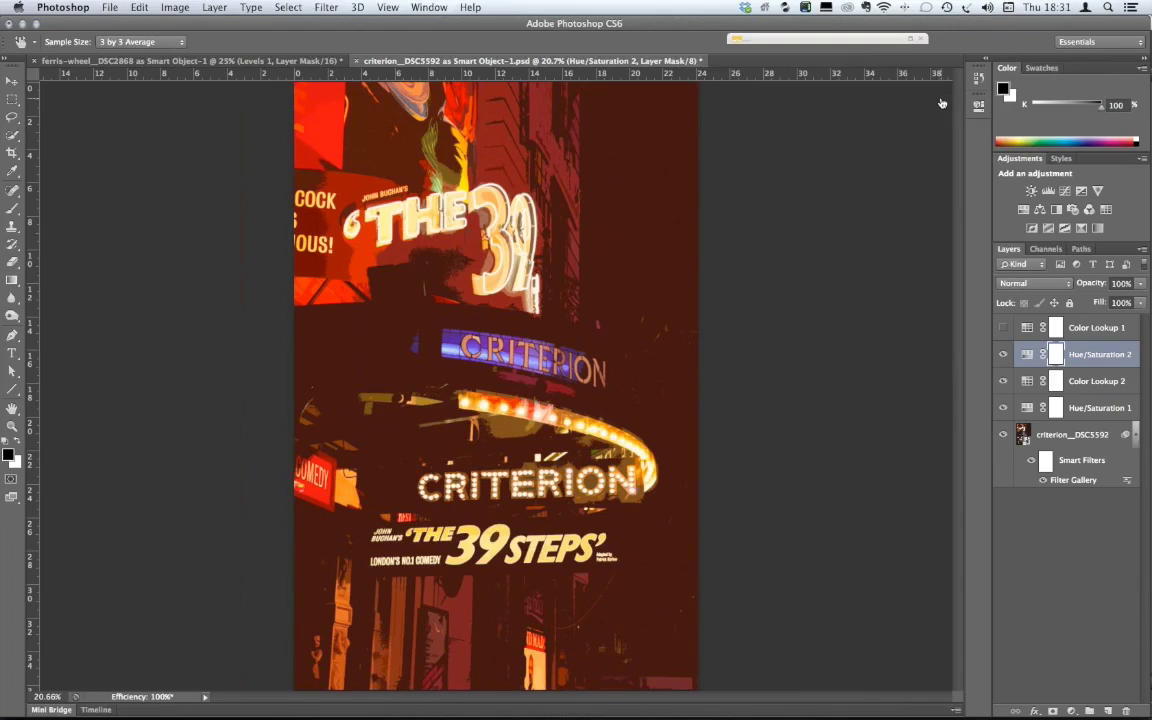
key("super+Tab")
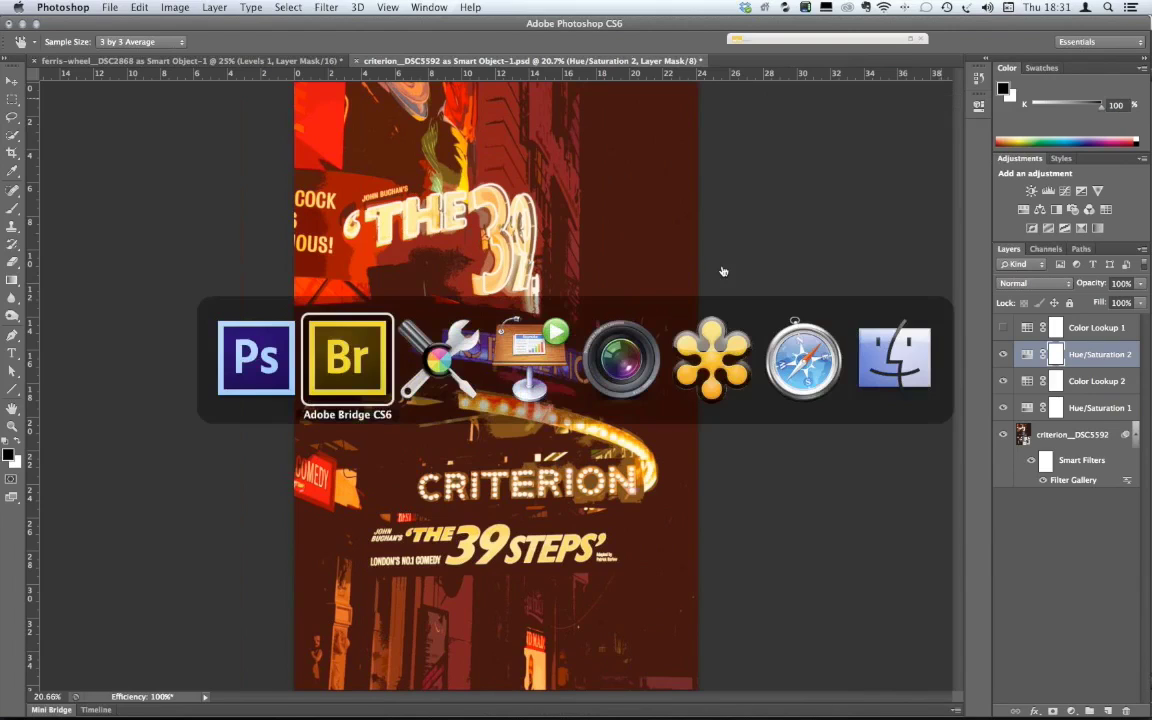
- From Bridge, open railroad-crossing.psd with Open With > Adobe Photoshop CS6
left_click(365, 372)
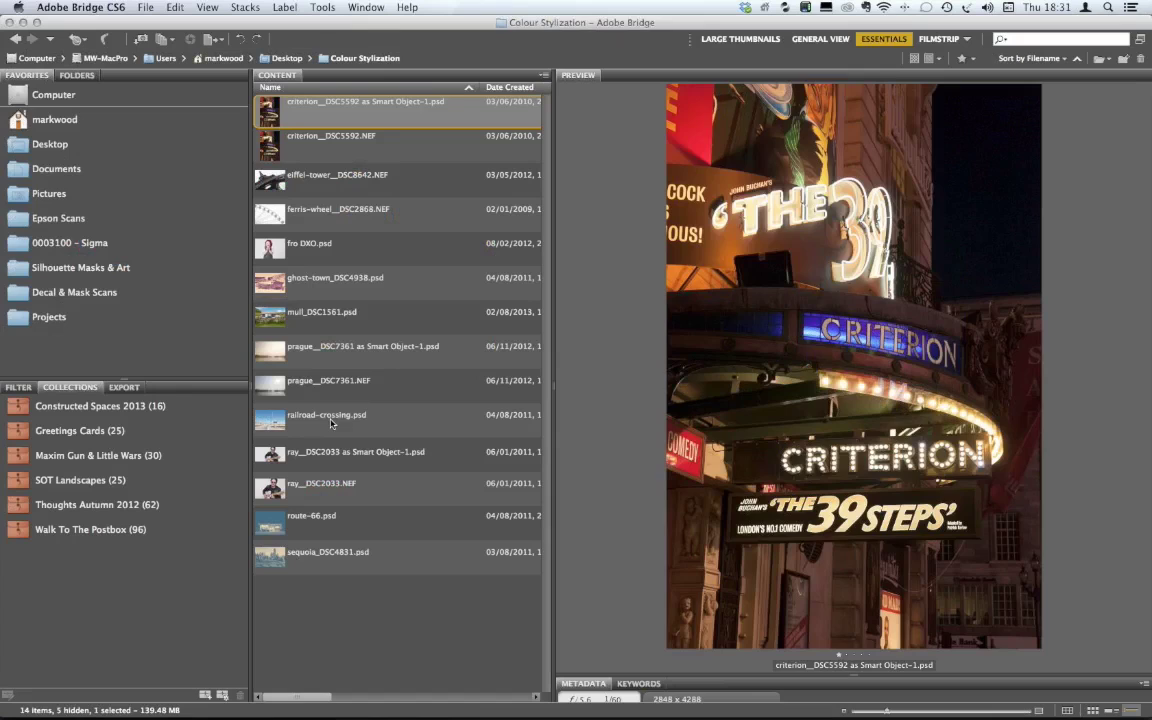
right_click(285, 418)
mouse_move(330, 398)
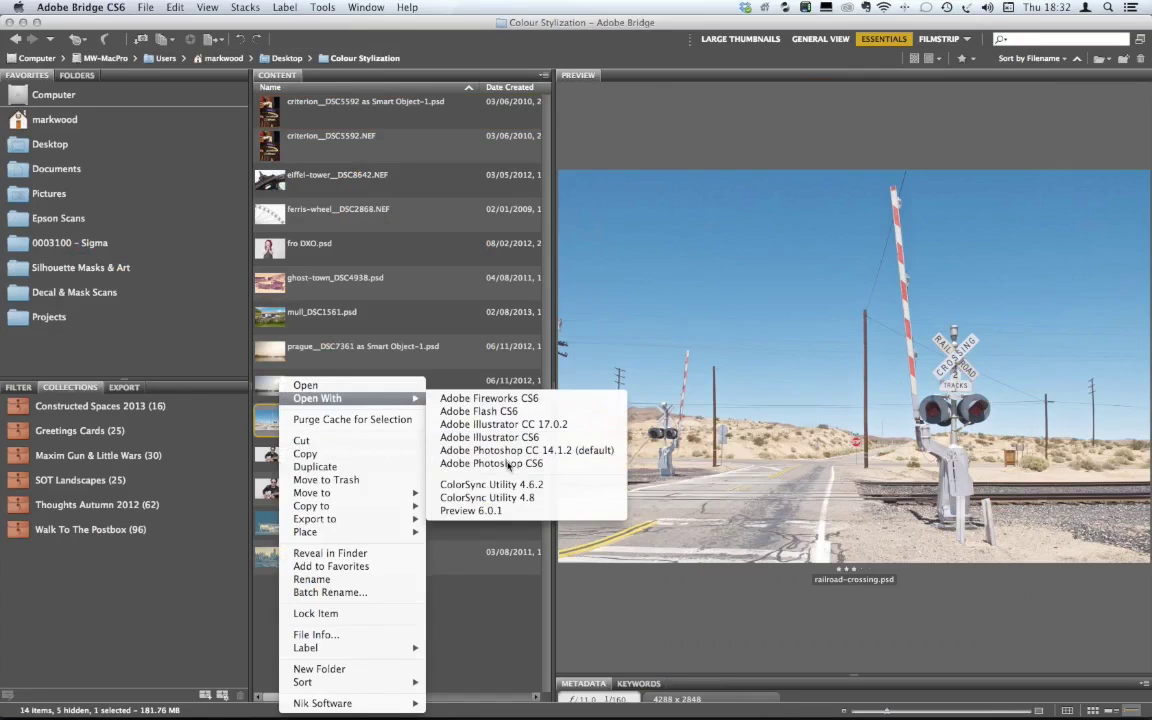
left_click(512, 461)
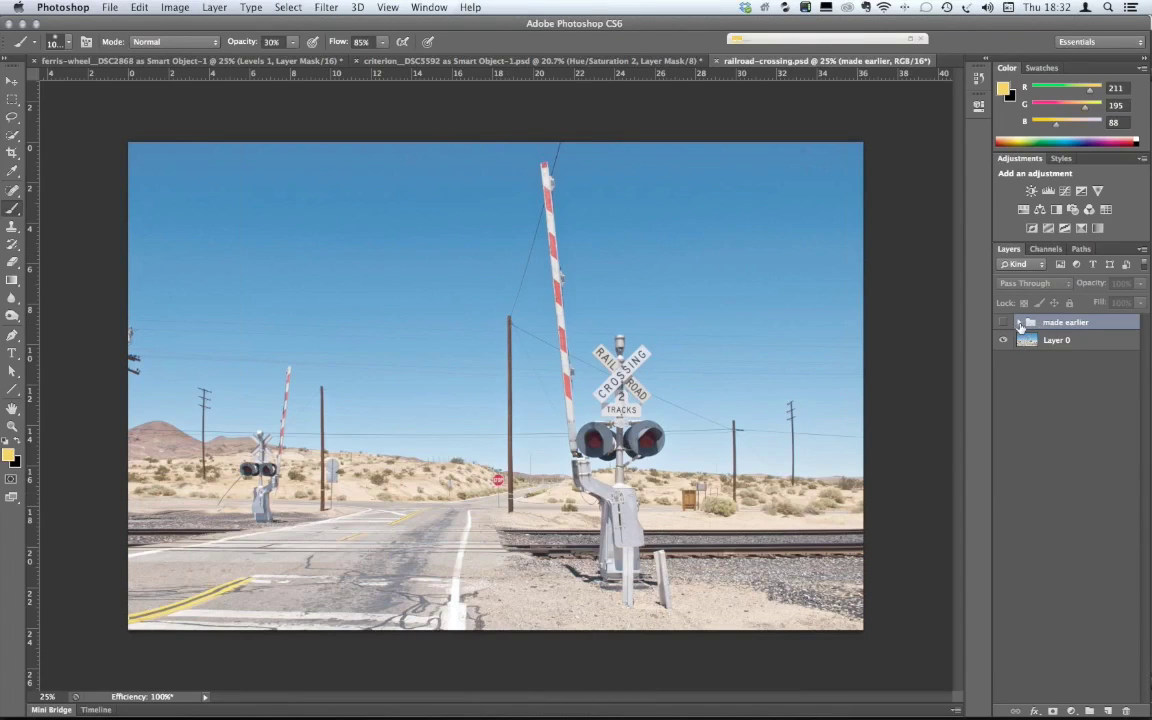
- Expand the made earlier group and toggle Layer 1, Hue/Saturation and Black & White to compare
left_click(1019, 323)
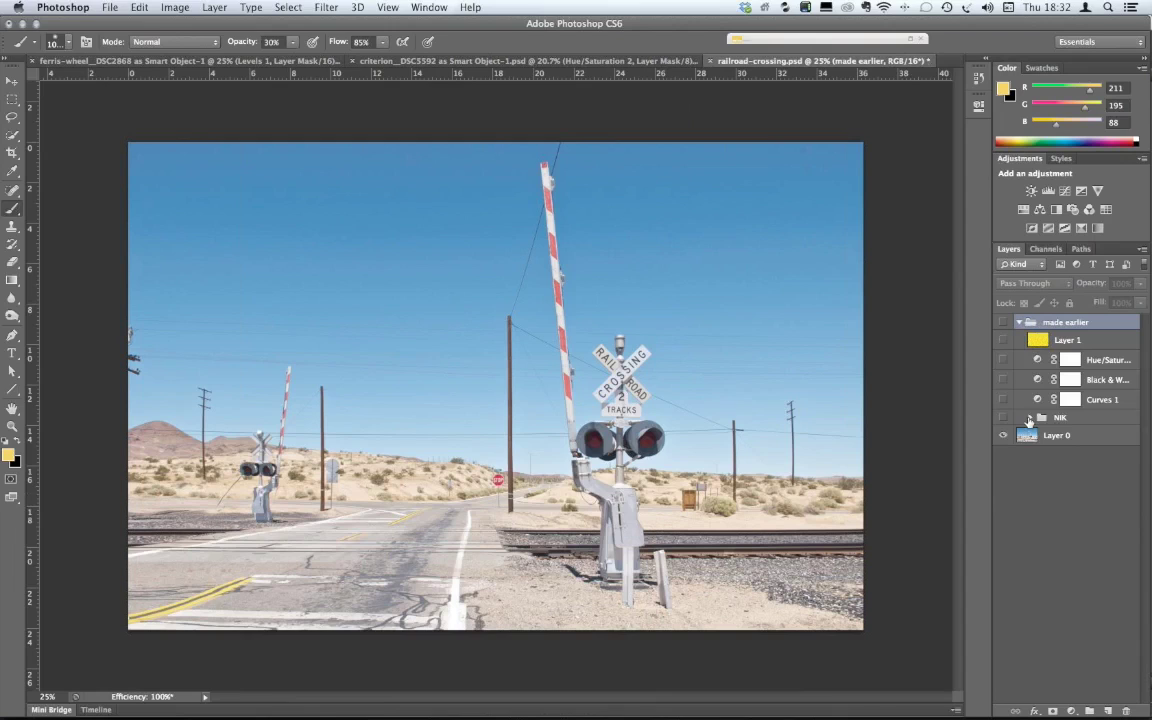
left_click(1003, 322)
left_click(1004, 339)
left_click(1003, 359)
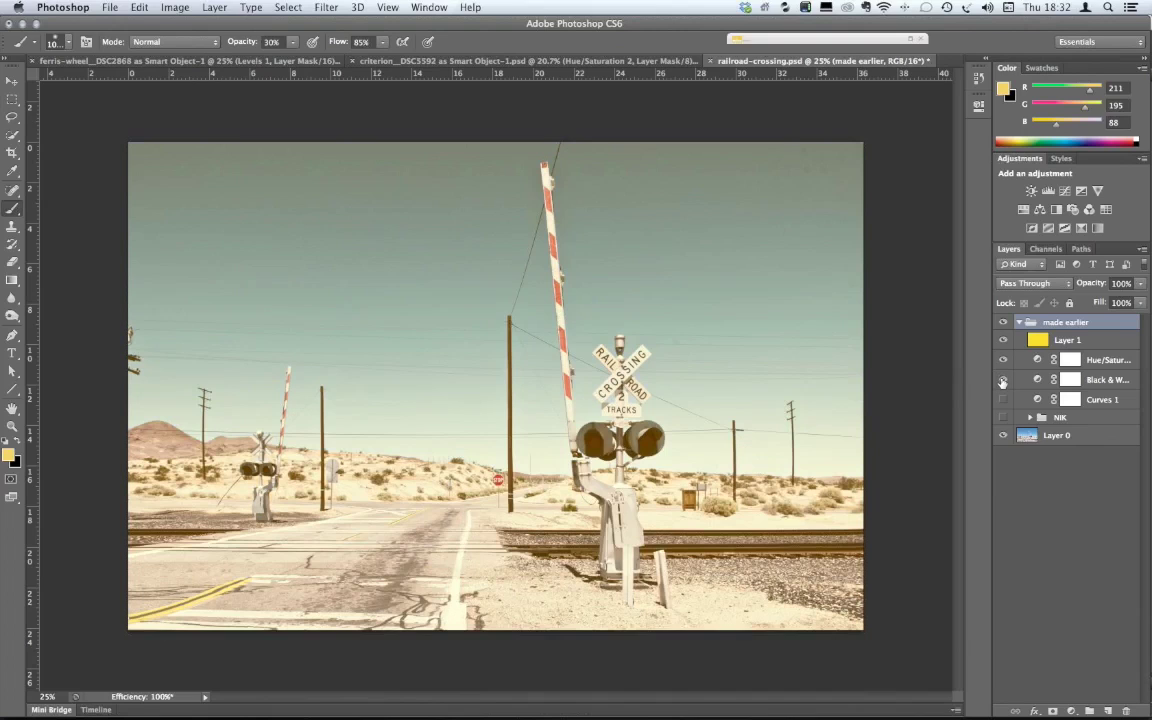
left_click(1003, 380)
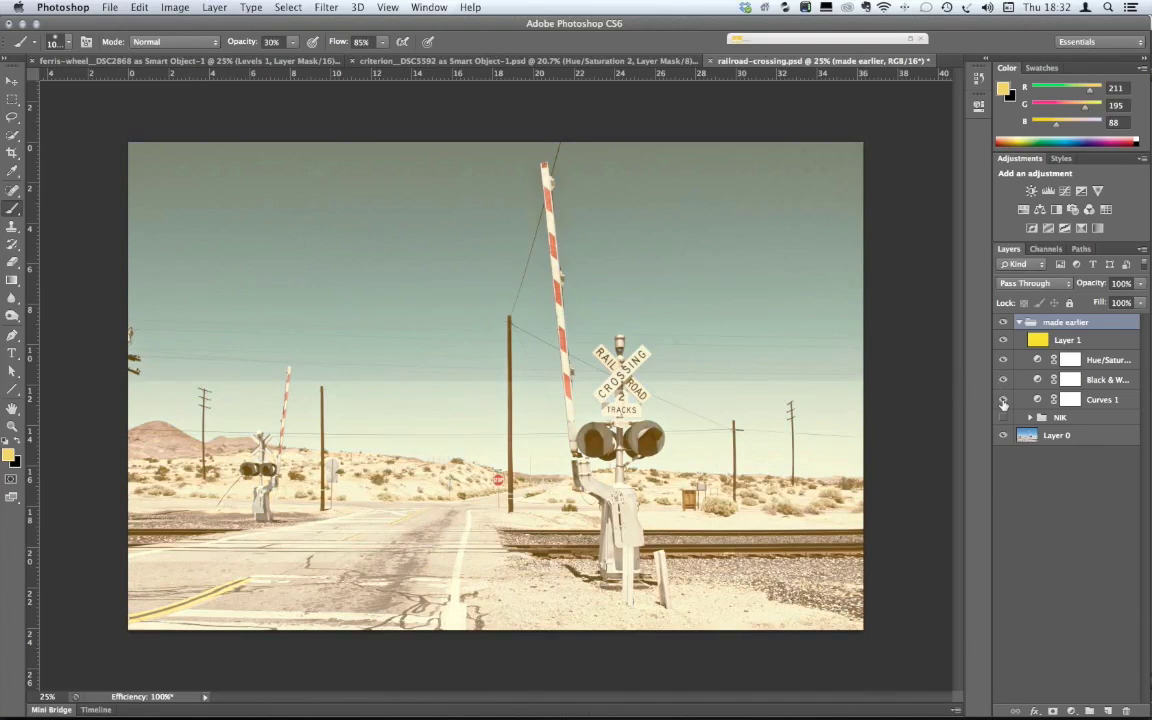
left_click_drag(1003, 403, 1003, 341)
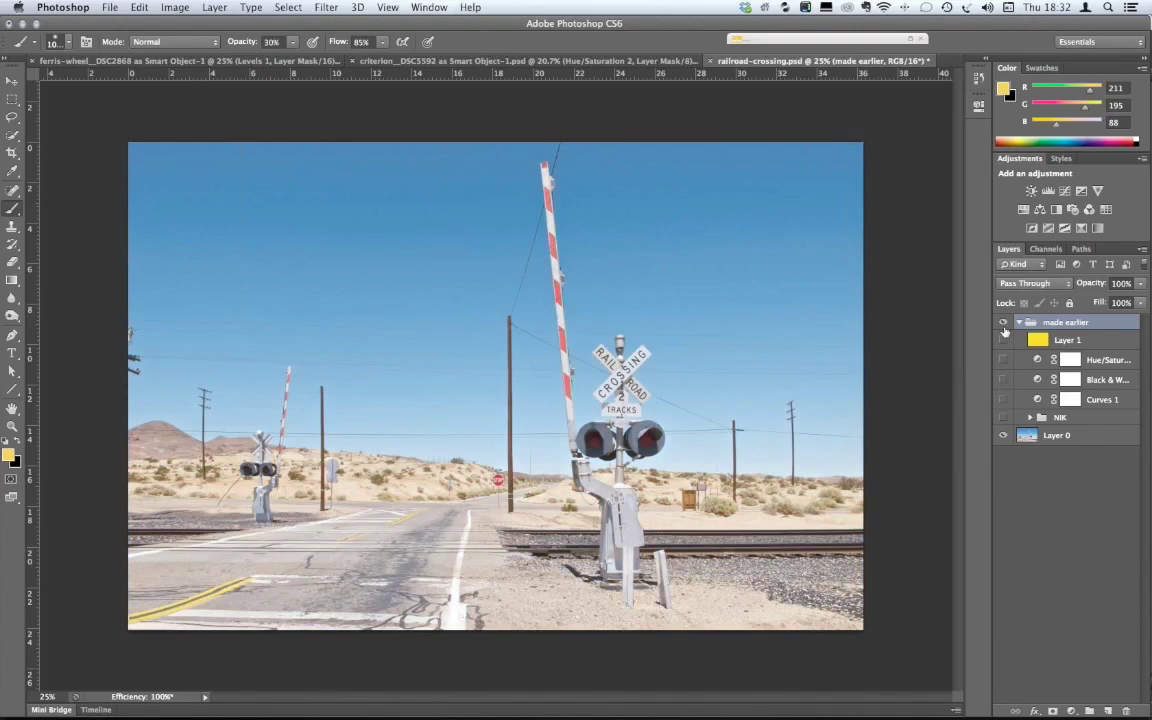
left_click(1004, 343)
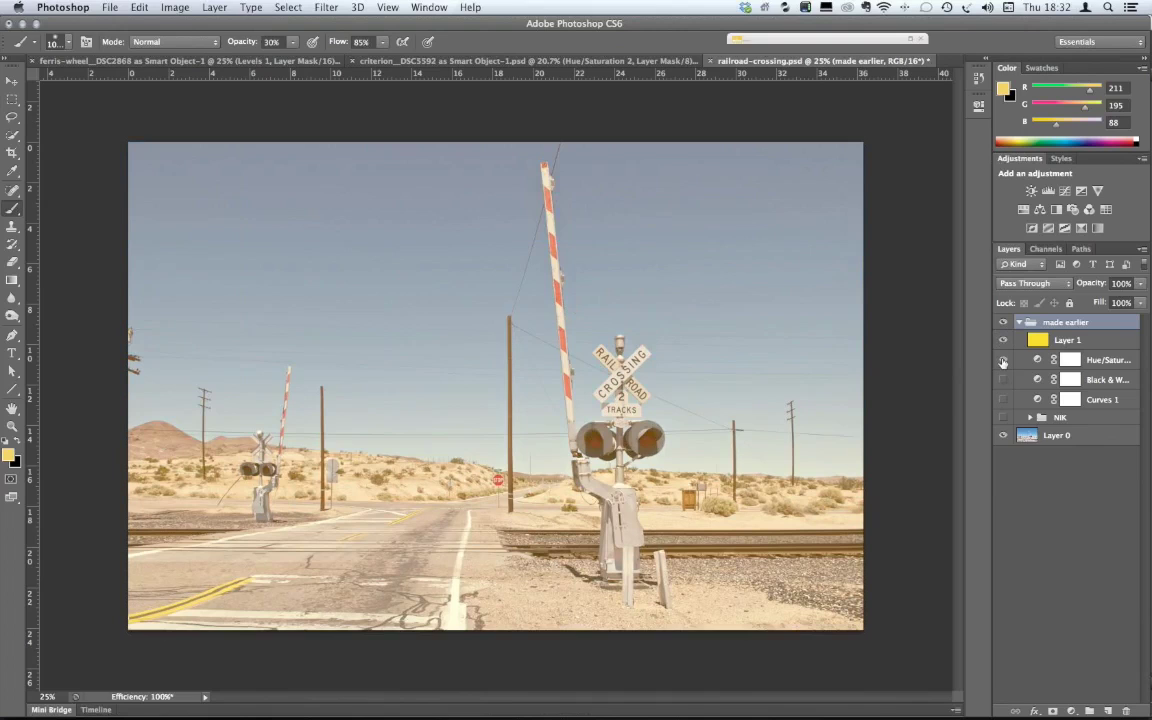
left_click(1004, 360)
left_click(1004, 379)
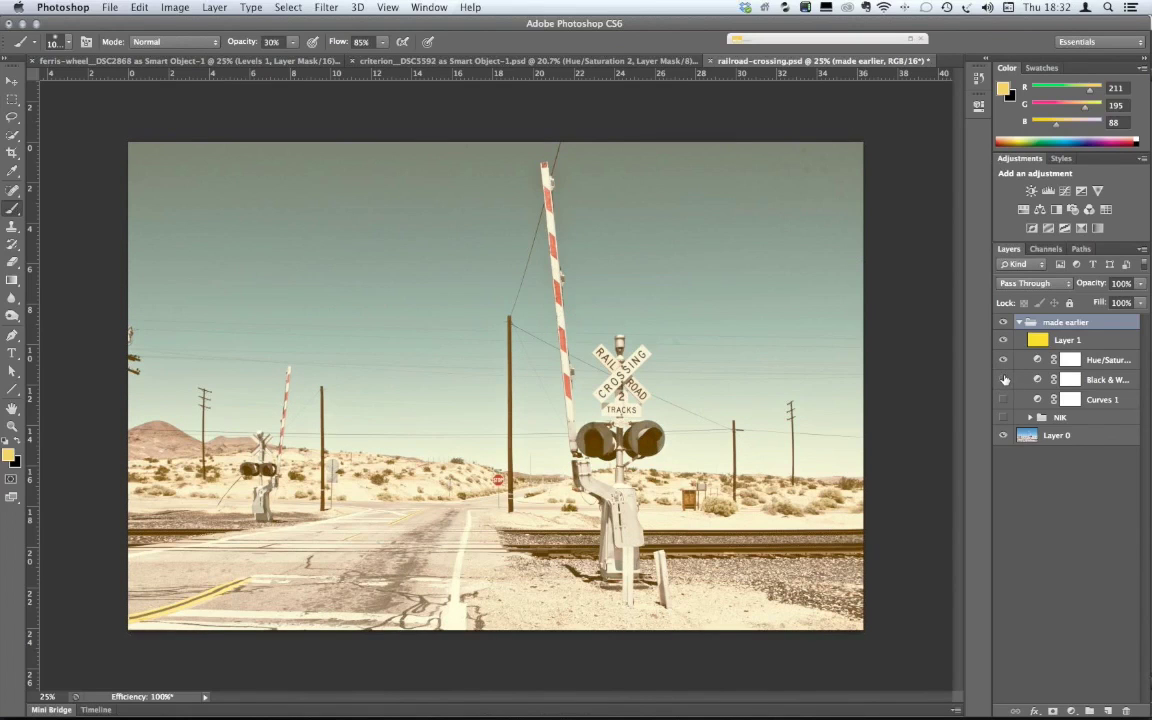
left_click(1004, 379)
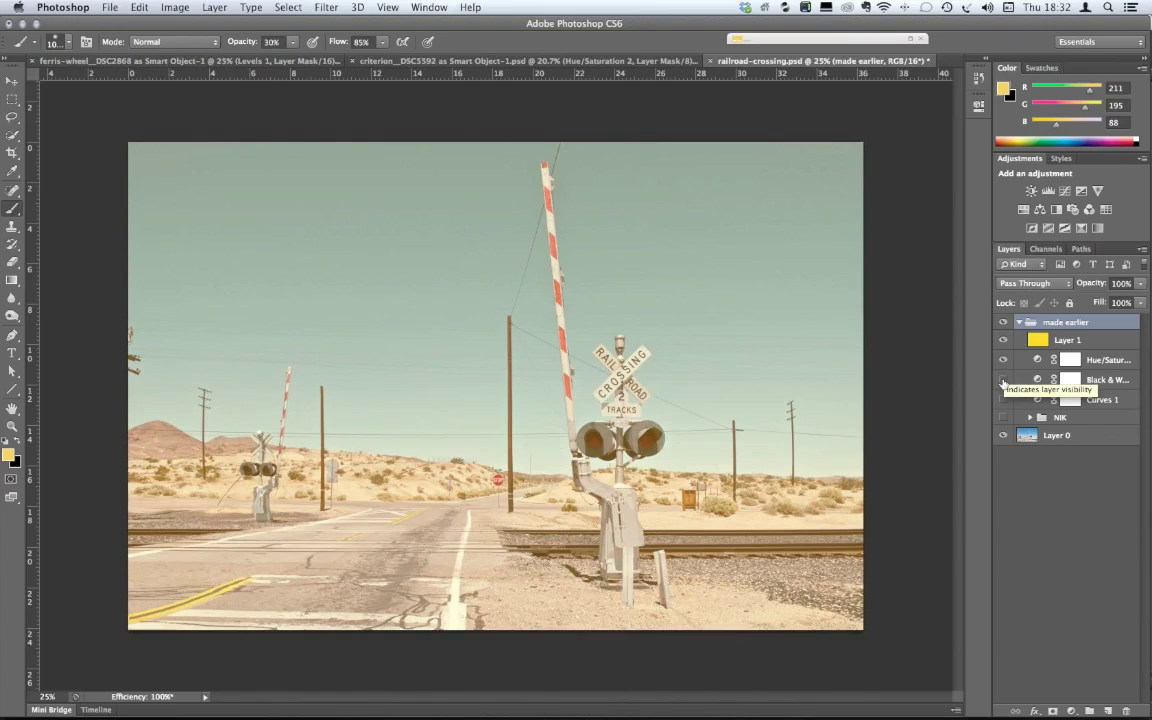
left_click(1004, 379)
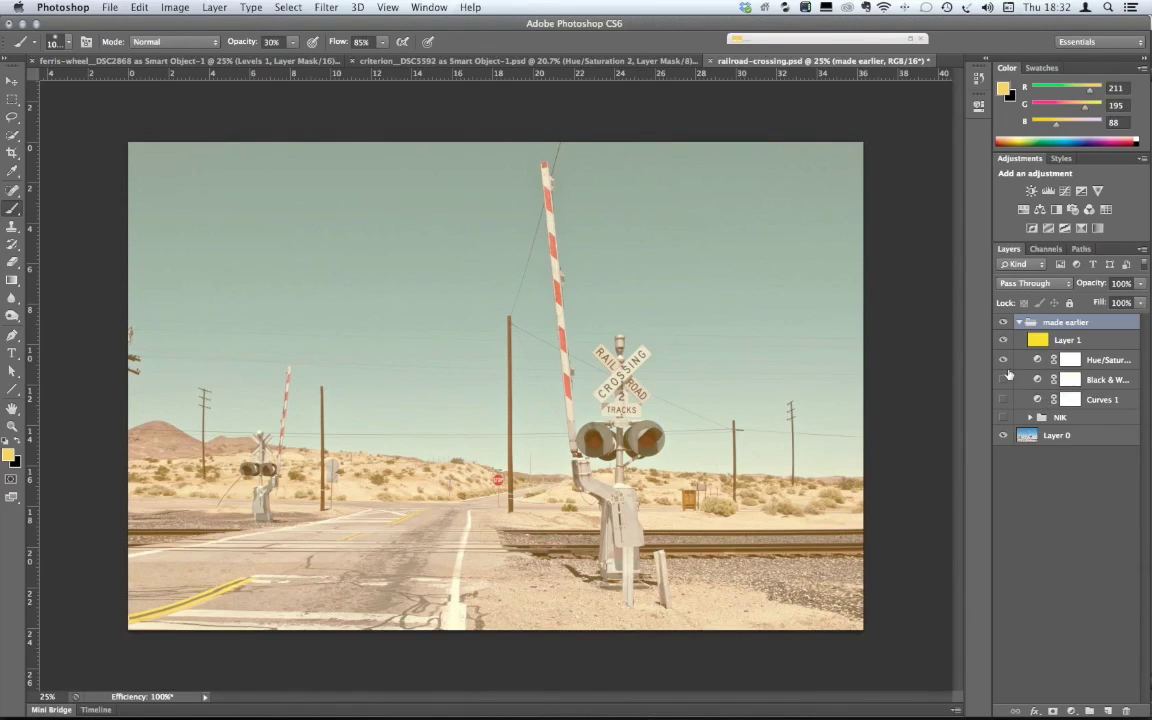
- Compare with the group hidden, preview NIK's Color Efex Pro 4 layer, then select Layer 0
left_click(1003, 322)
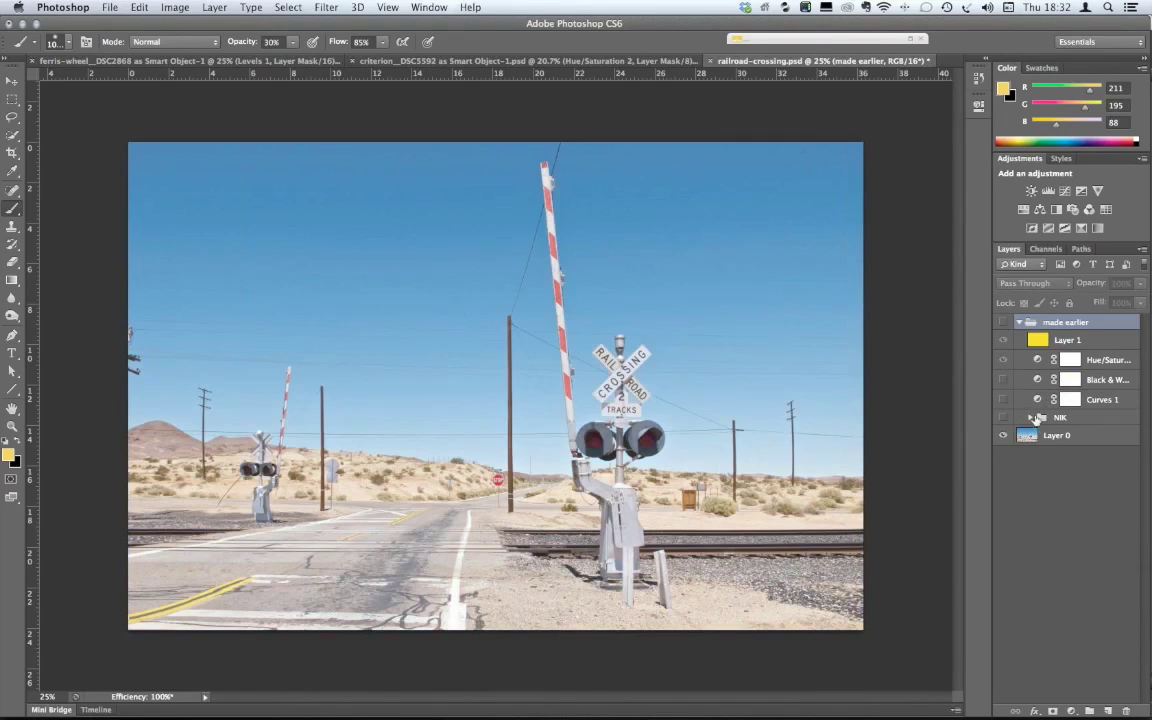
key("super+z")
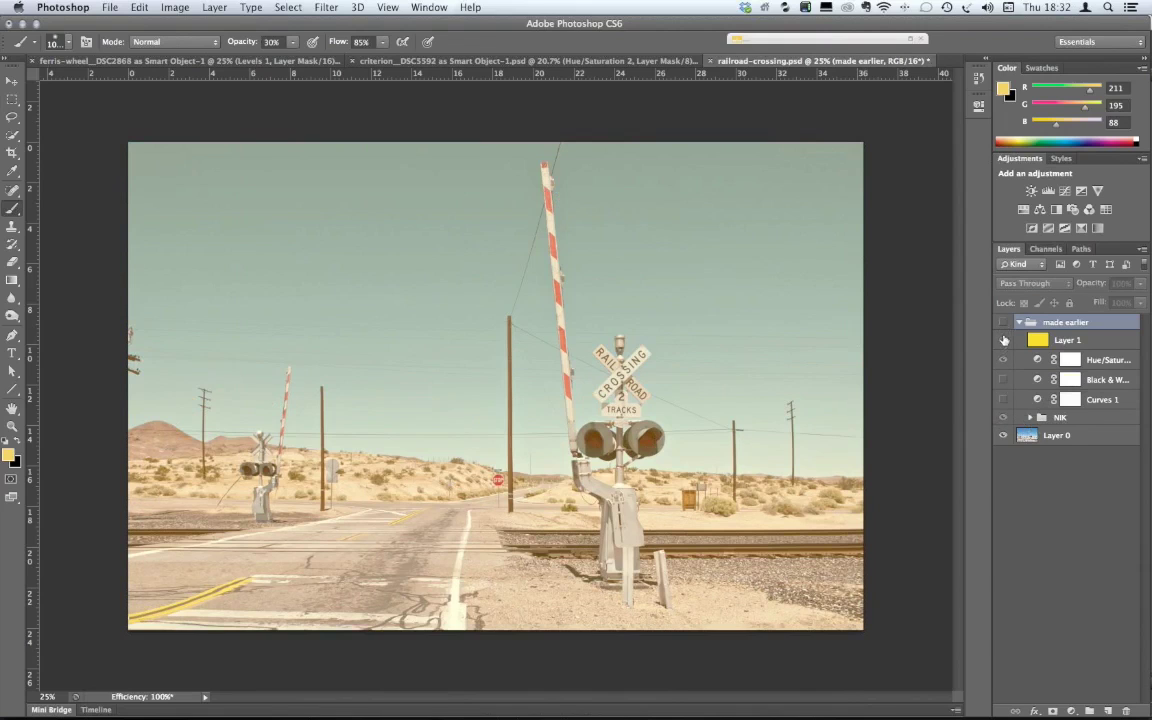
key("super+z")
key("super+z")
left_click(1031, 417)
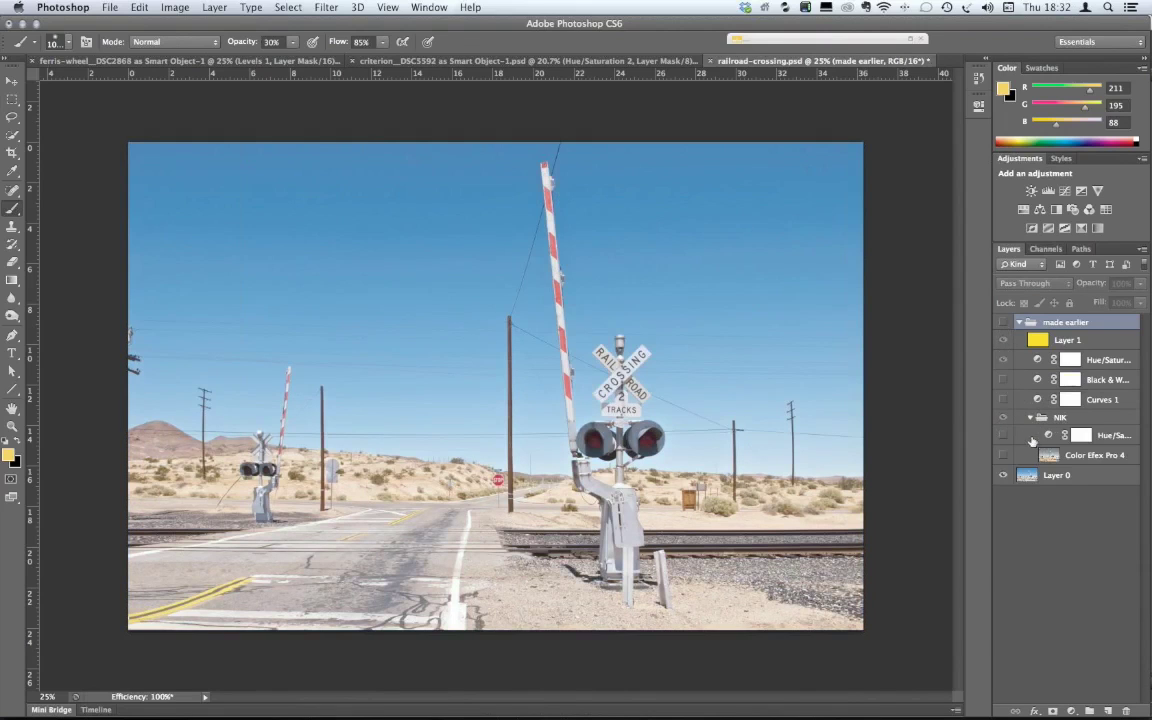
left_click(1003, 454)
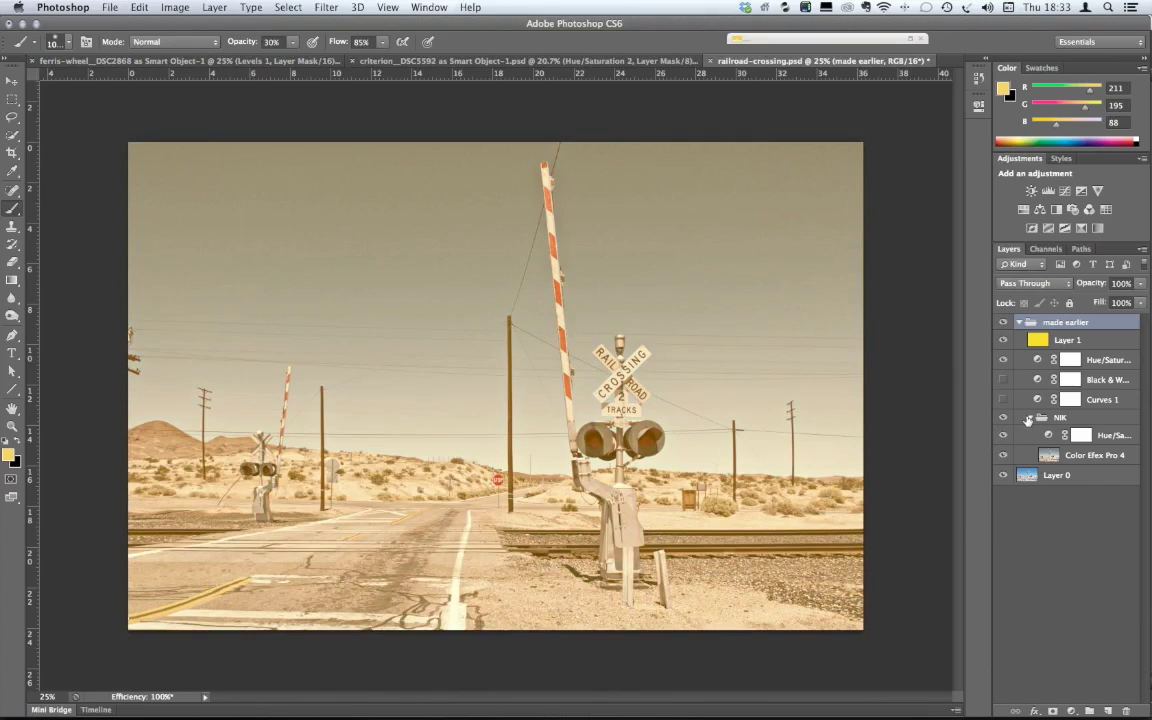
left_click(1028, 420)
left_click(1003, 417)
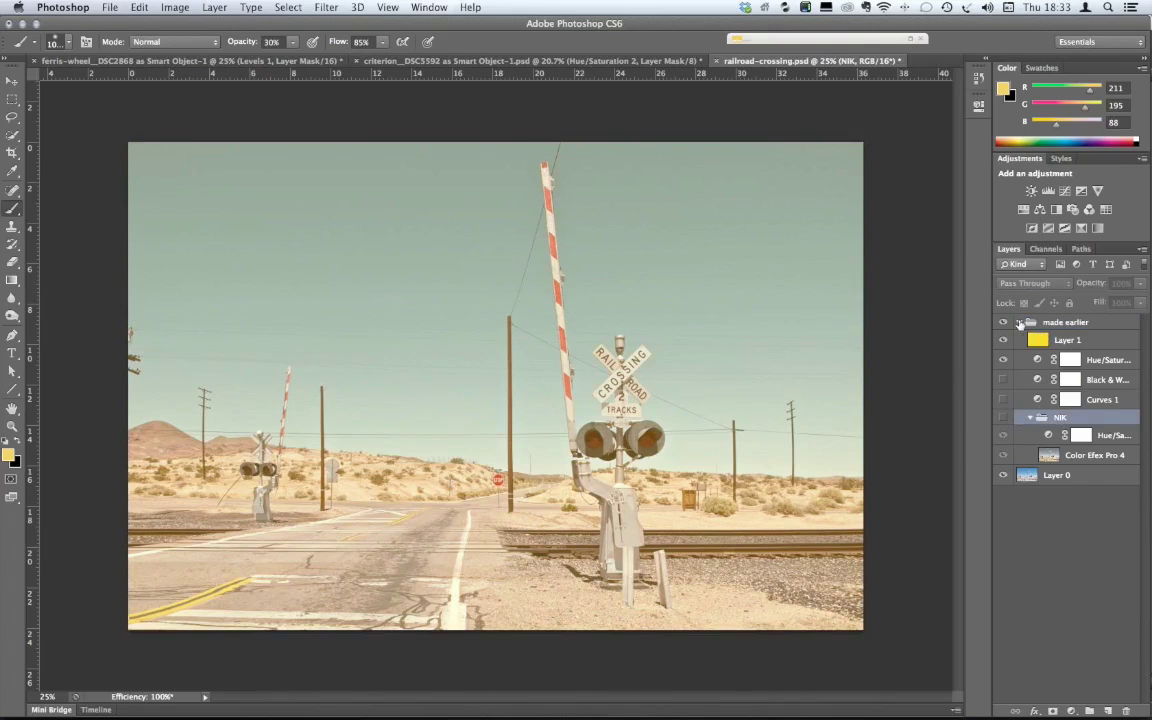
left_click(1019, 323)
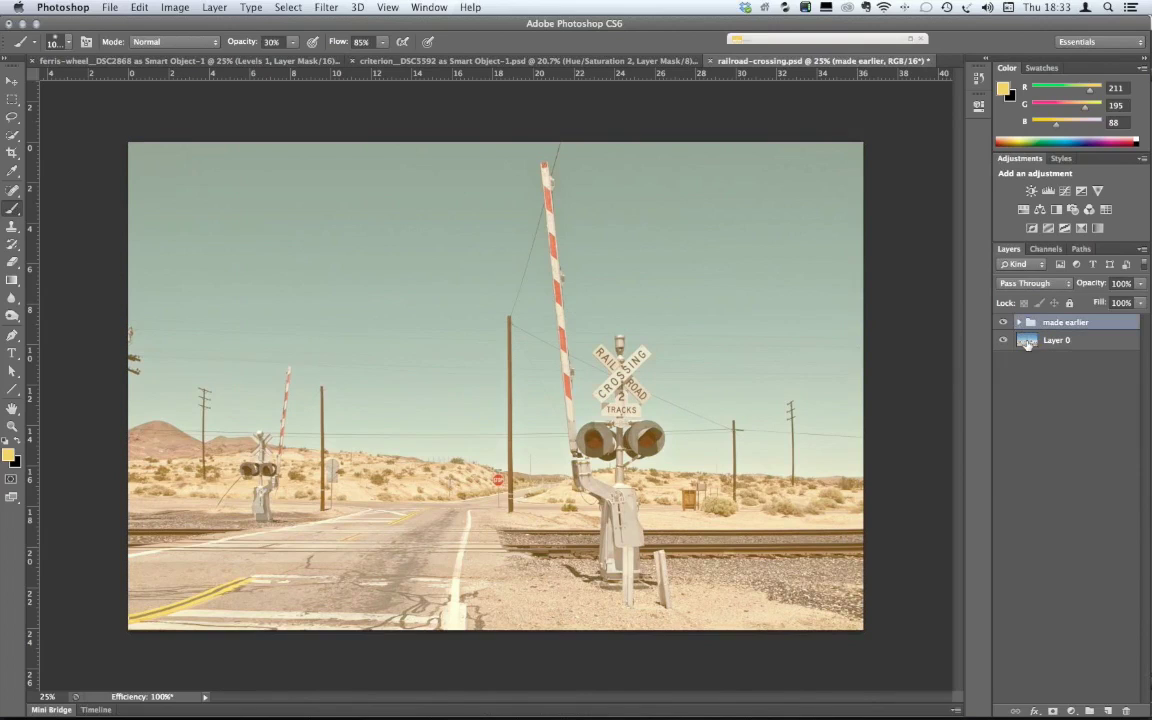
left_click(1025, 336)
left_click(1003, 322)
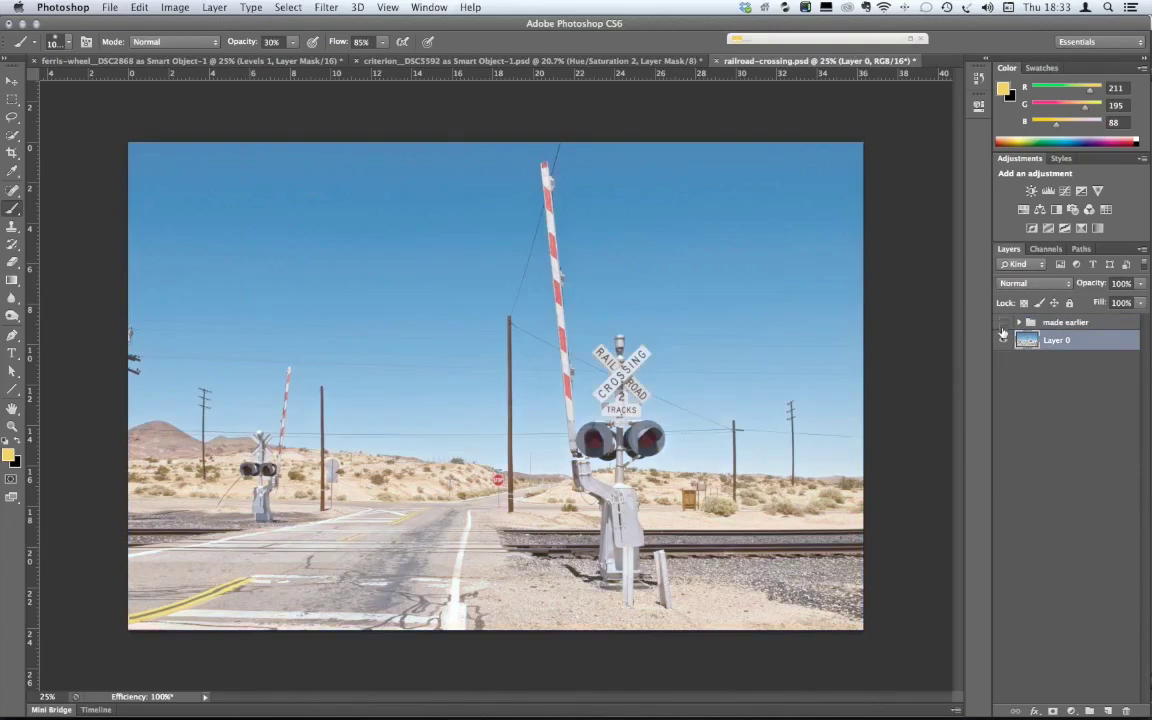
left_click(1070, 712)
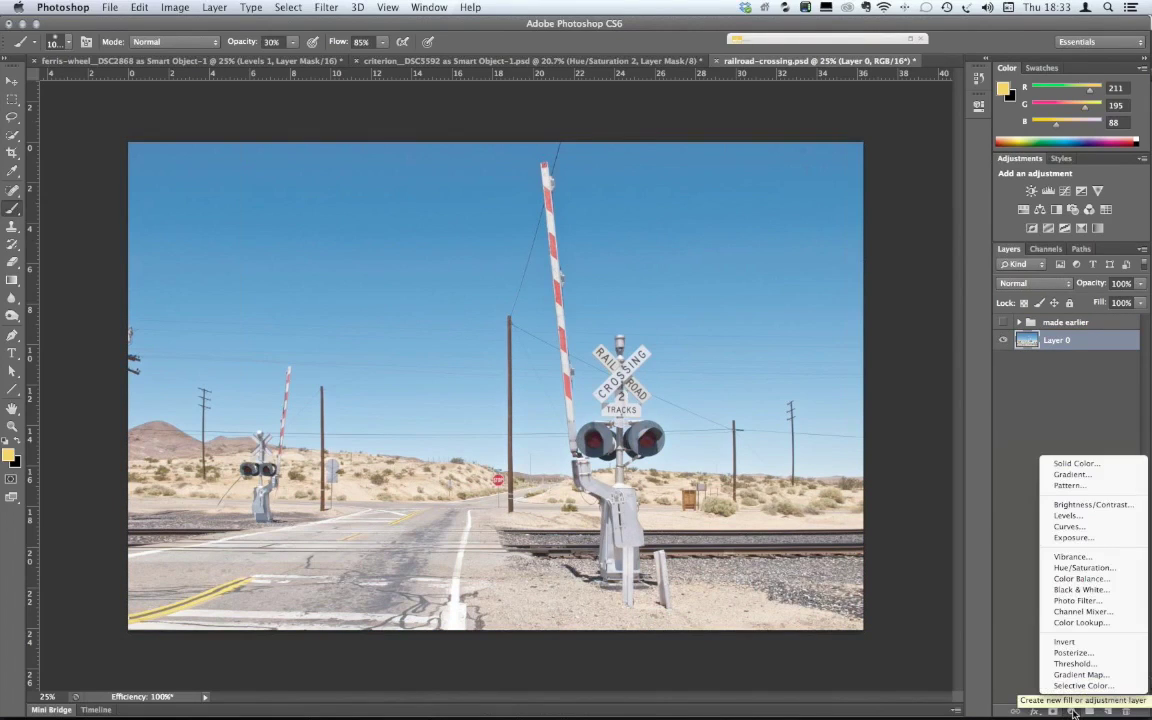
left_click(1118, 569)
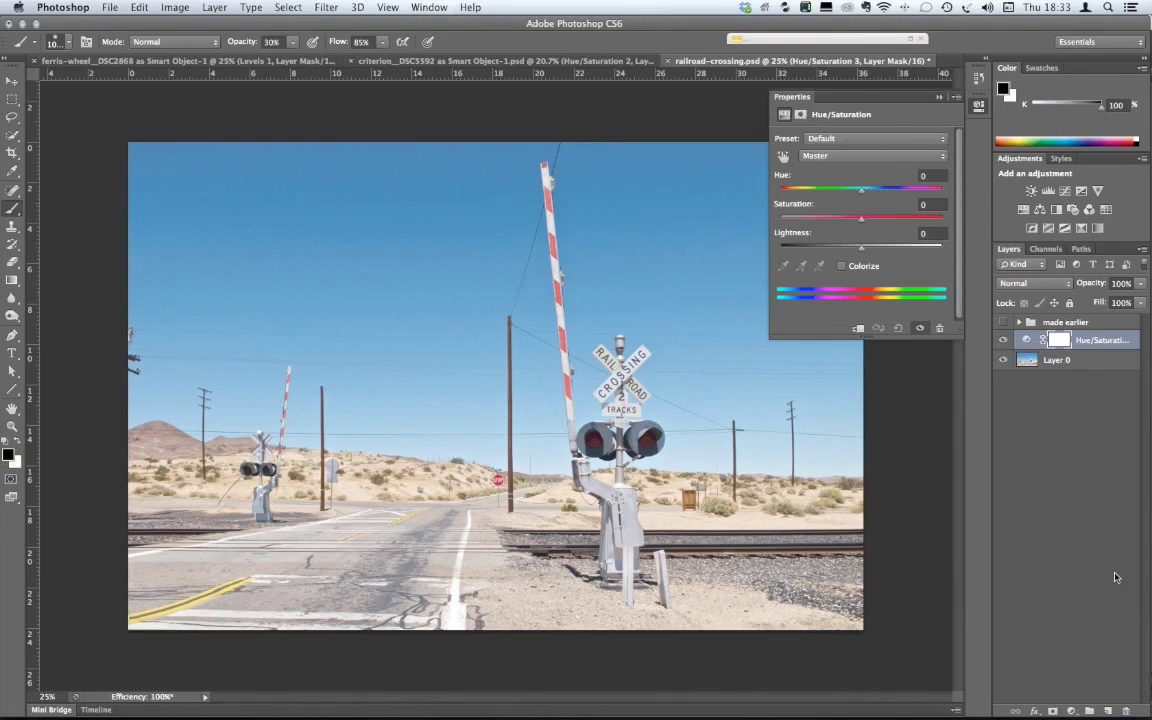
left_click(784, 157)
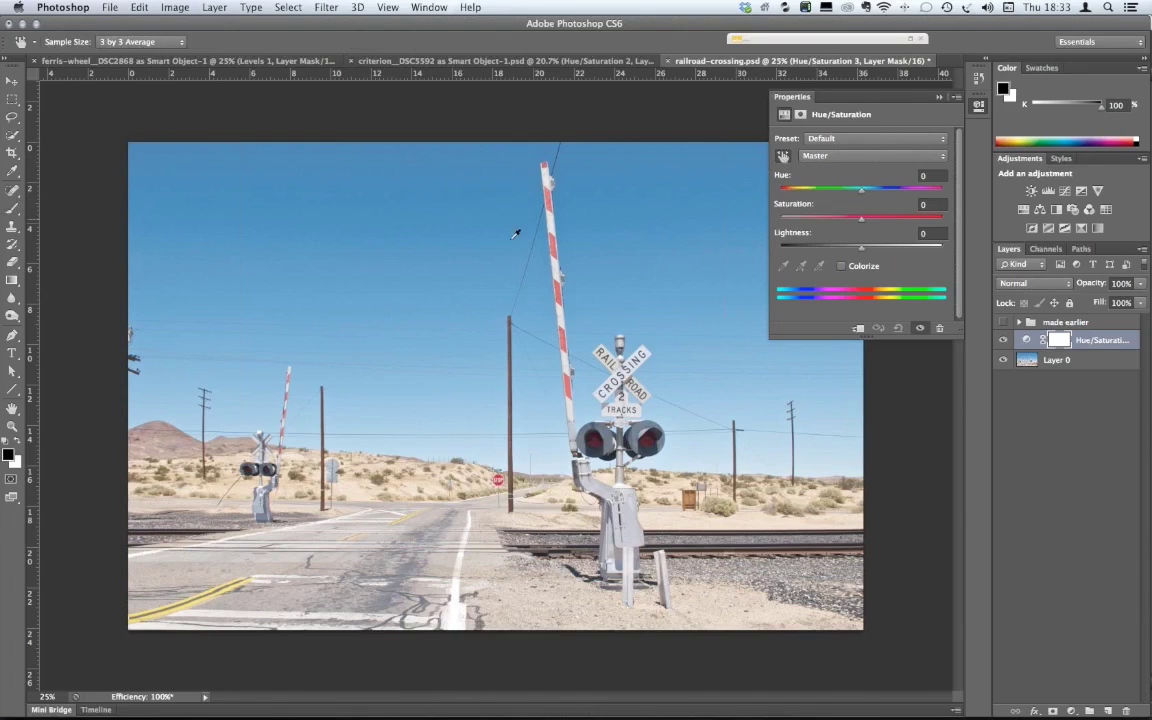
left_click(418, 232)
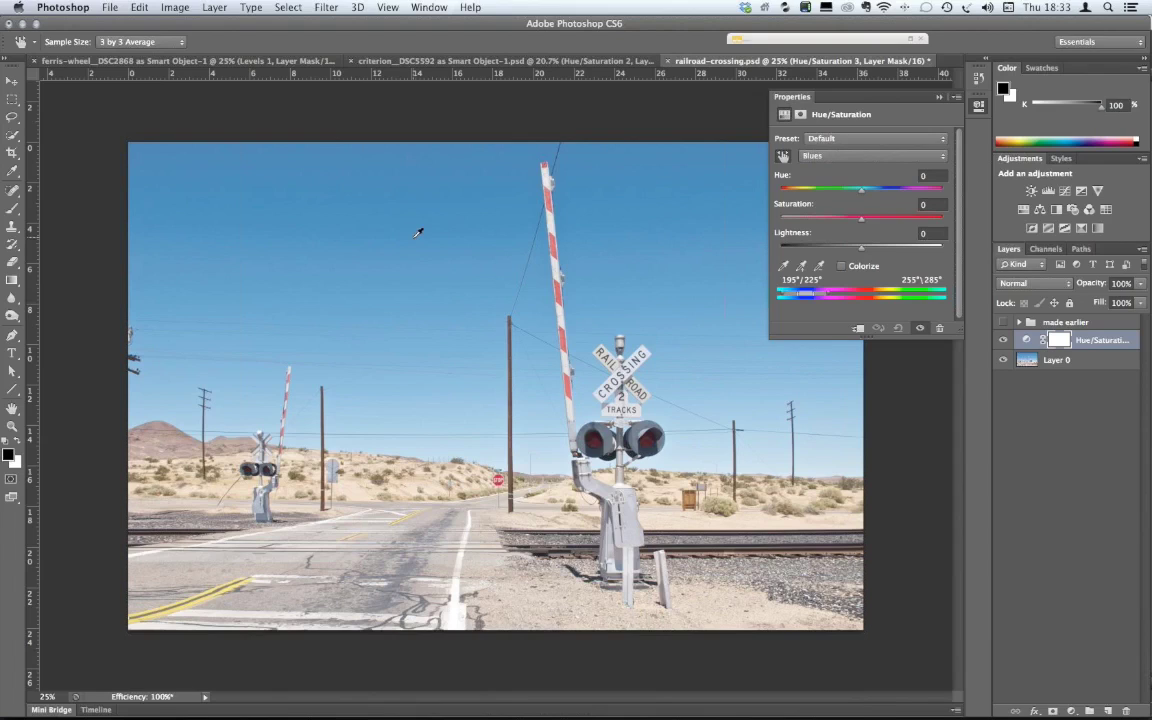
left_click_drag(861, 189, 862, 190)
left_click_drag(859, 194, 844, 200)
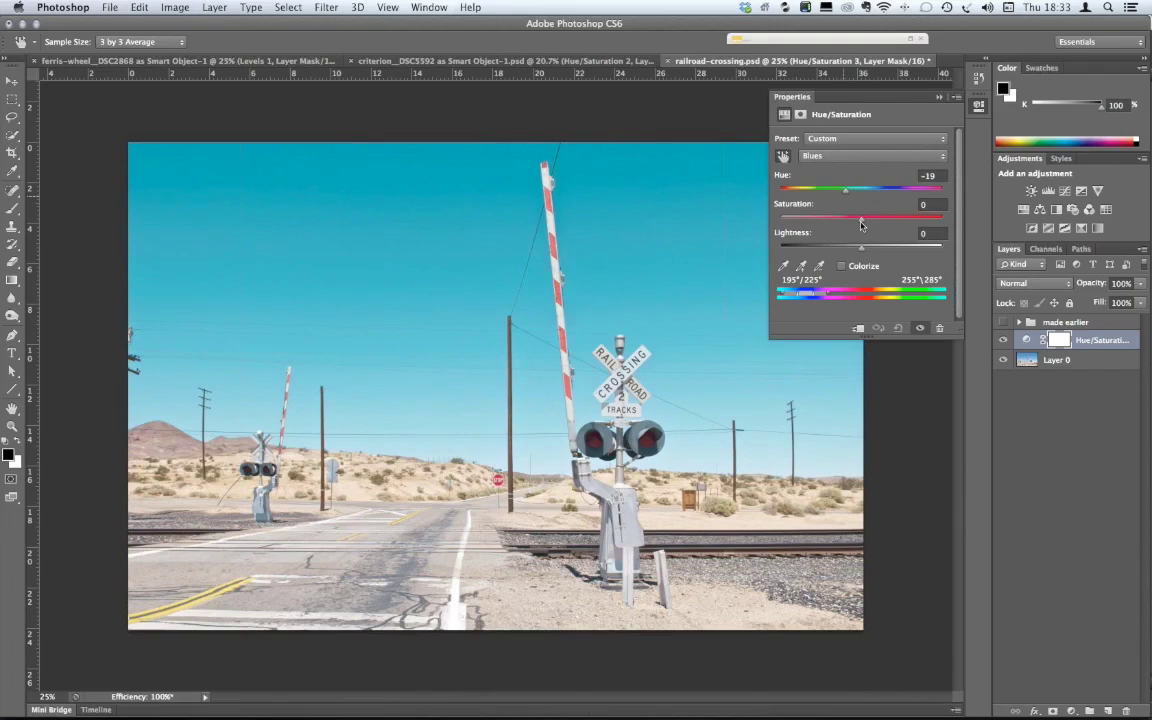
key("Down")
key("Down")
key("Down")
left_click(855, 219)
left_click(866, 219)
left_click(868, 247)
left_click(867, 218)
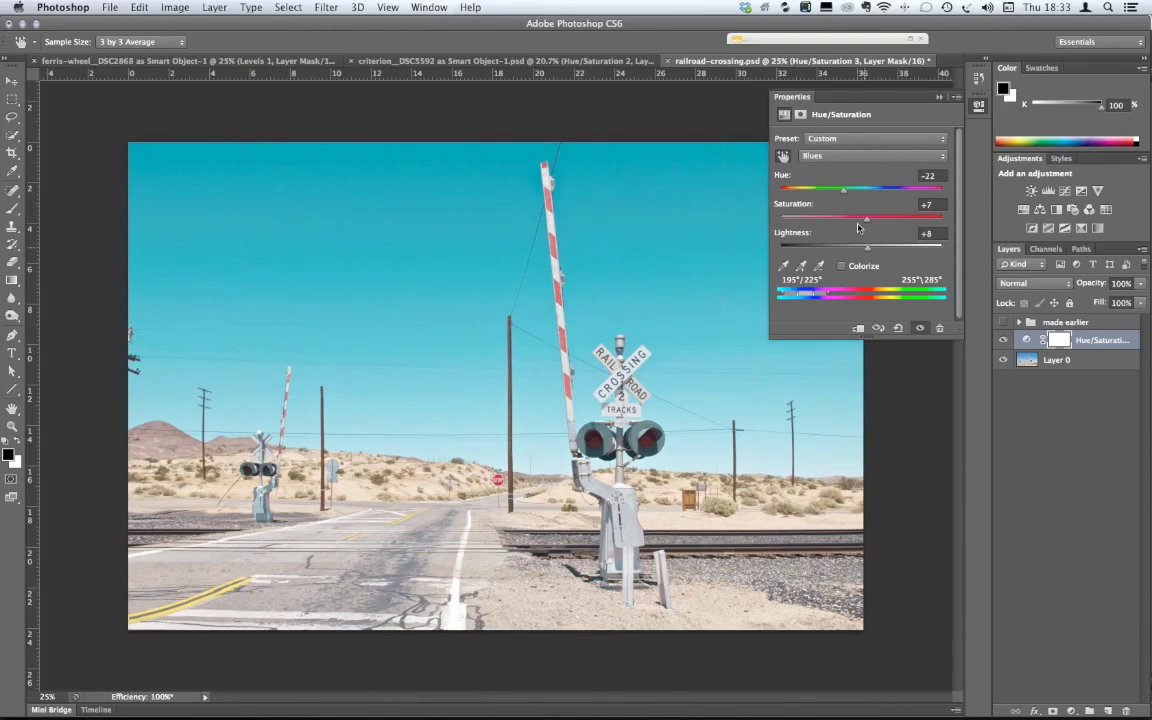
left_click(851, 247)
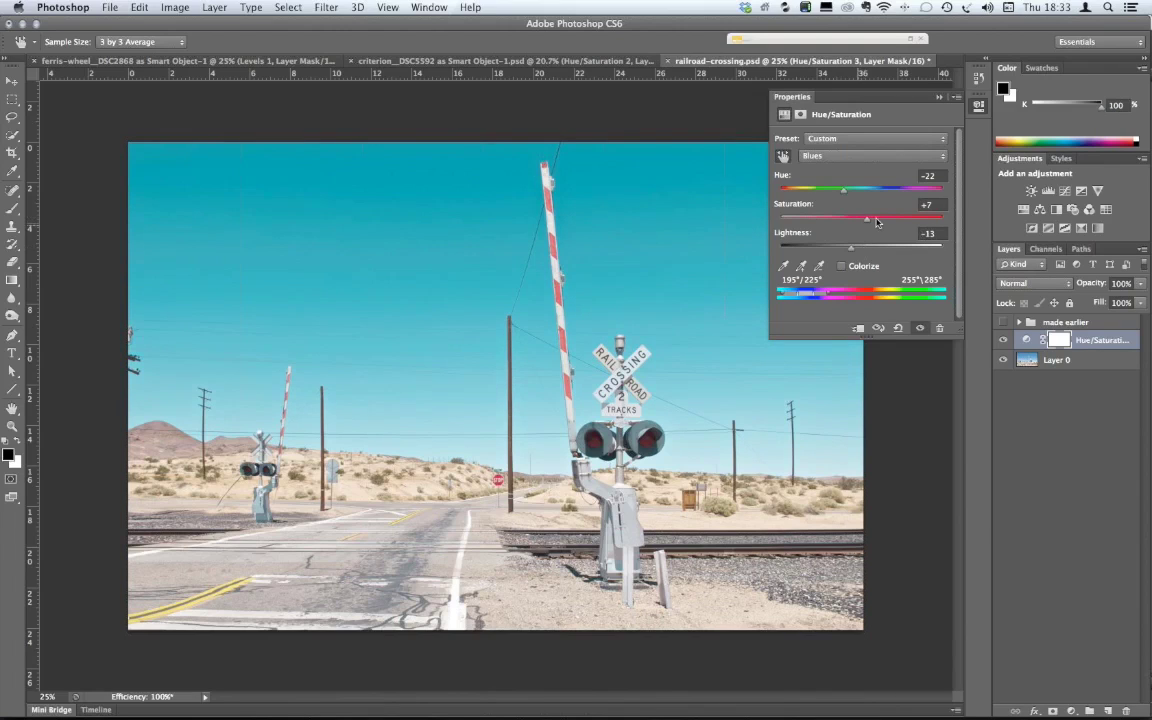
left_click(876, 219)
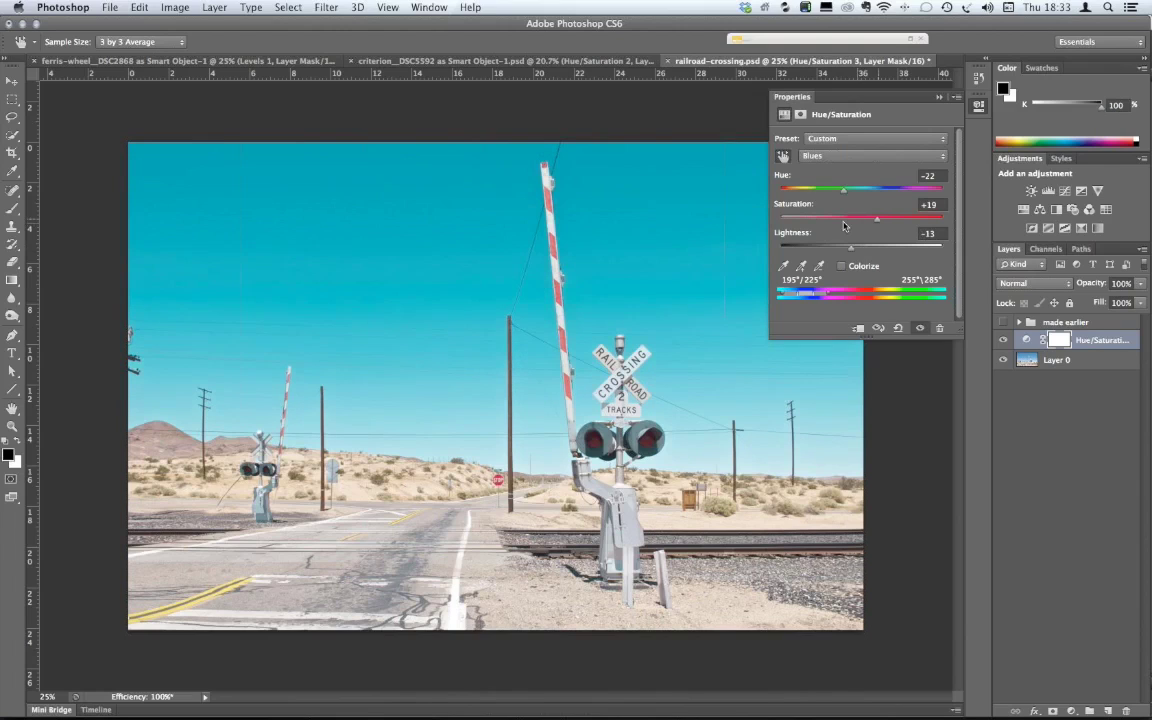
left_click(843, 222)
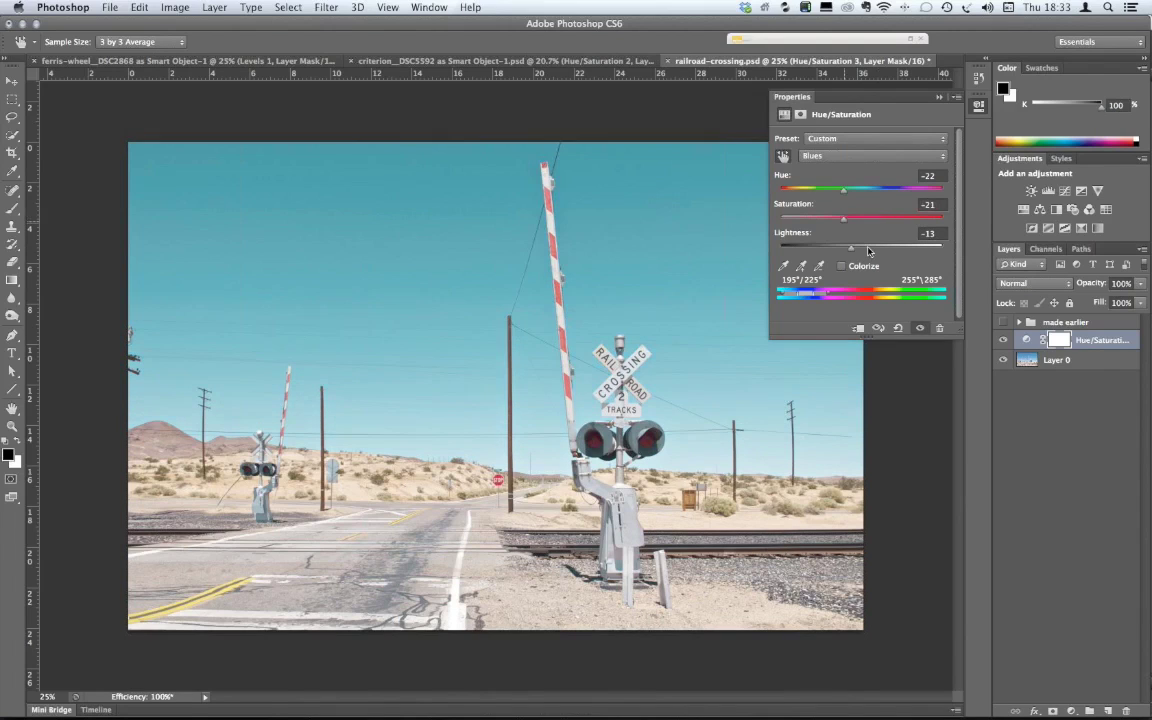
left_click(840, 219)
left_click(864, 247)
left_click(866, 247)
left_click(898, 330)
left_click(898, 330)
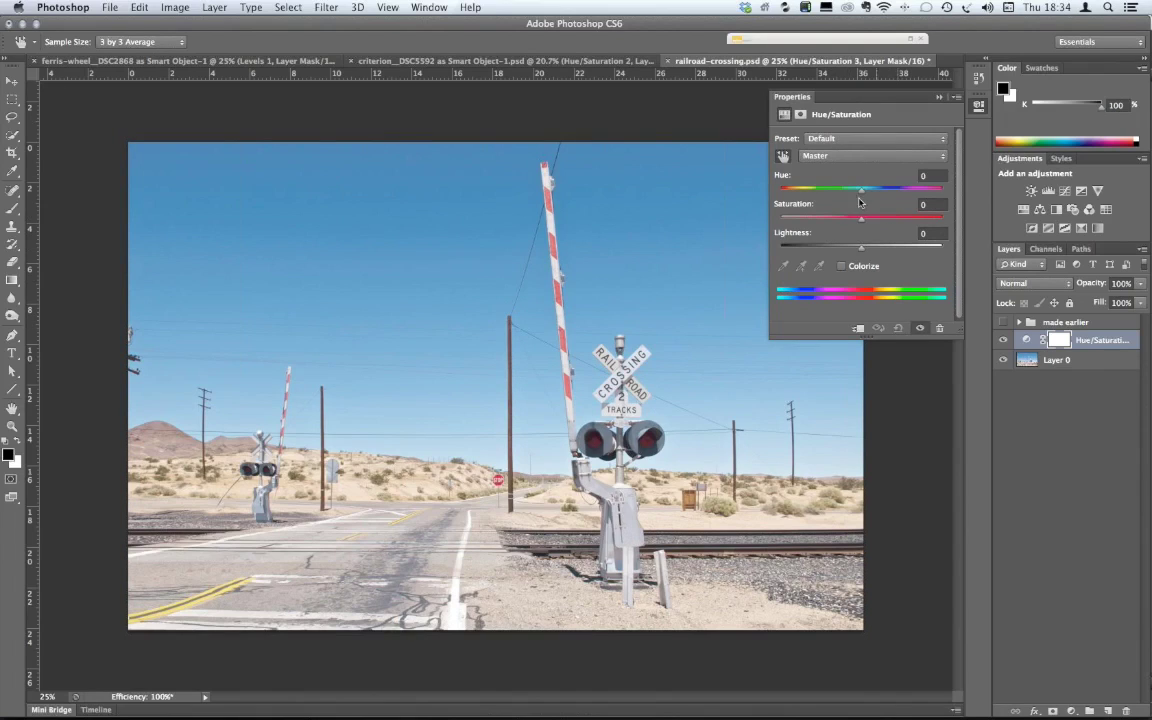
- Target the sky's Blues and set them to Hue -19, Saturation +10
key("b")
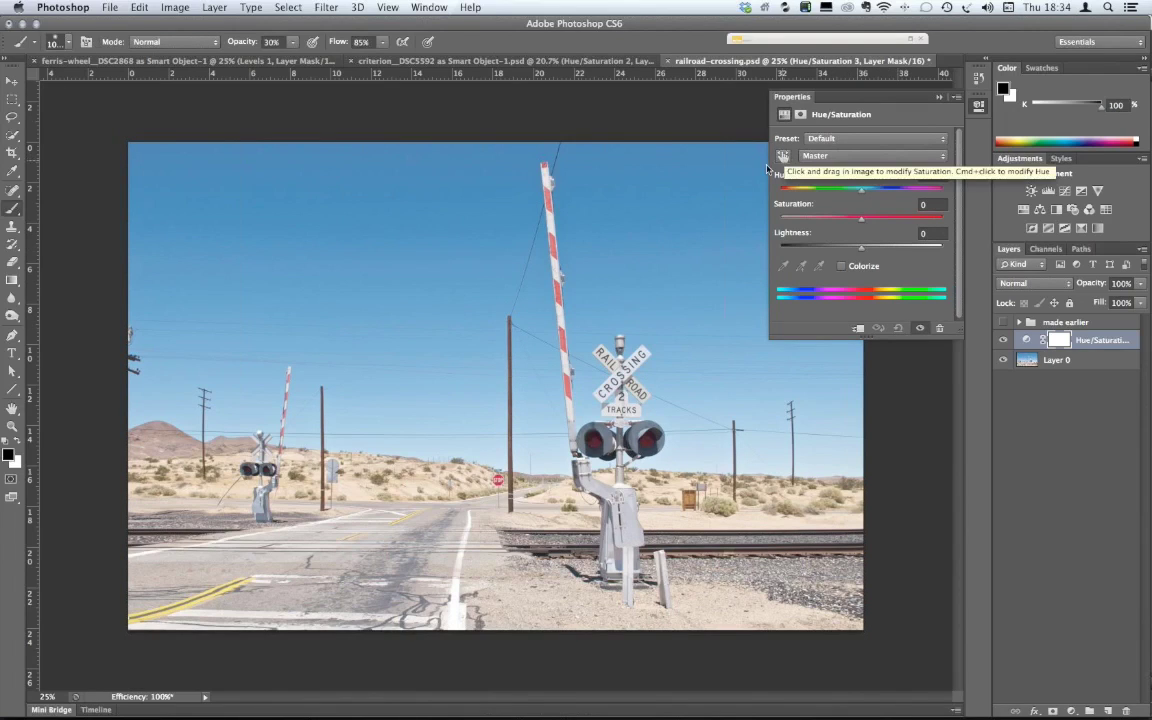
left_click(783, 156)
left_click(360, 238)
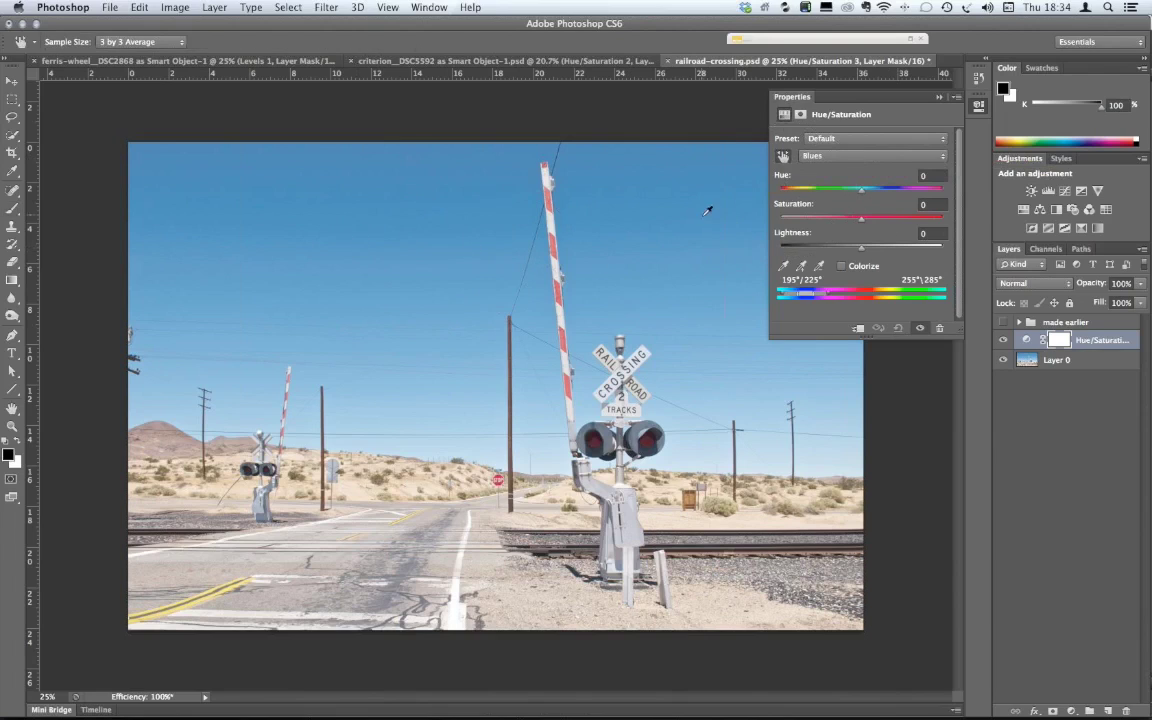
left_click(863, 193)
left_click_drag(860, 193, 845, 192)
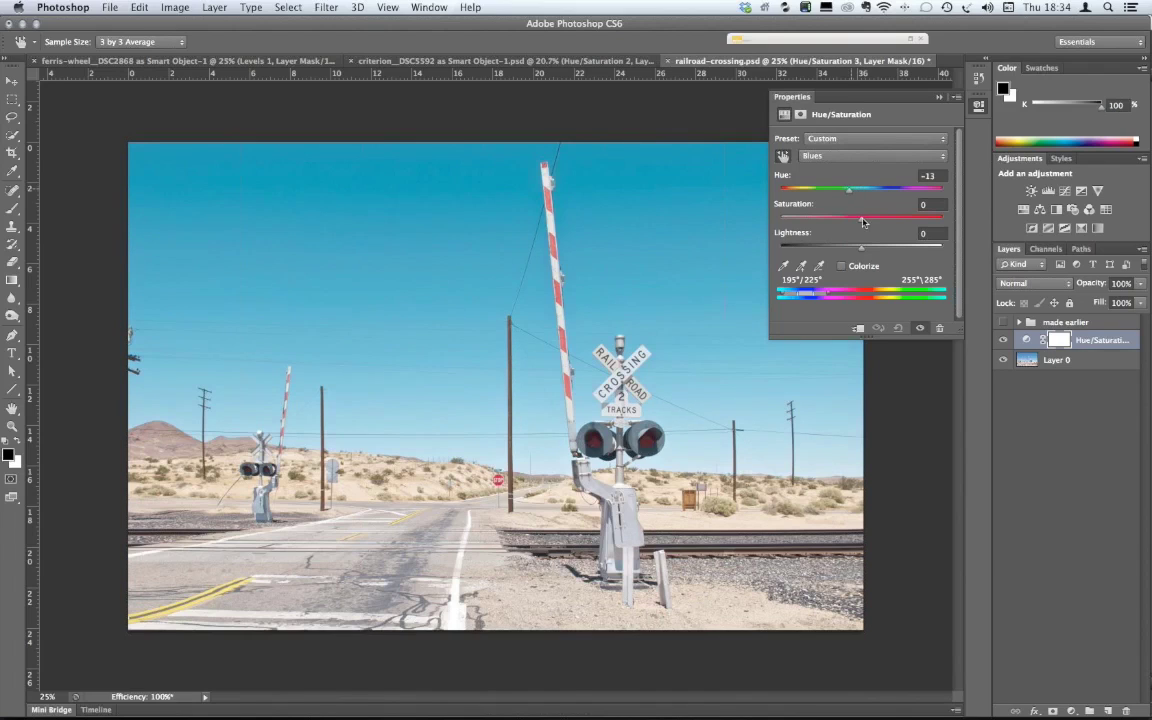
key("Down")
key("Down")
key("Down")
key("Down")
key("Down")
key("Down")
left_click(870, 218)
- Collapse the NIK and made earlier layer groups
left_click(1019, 322)
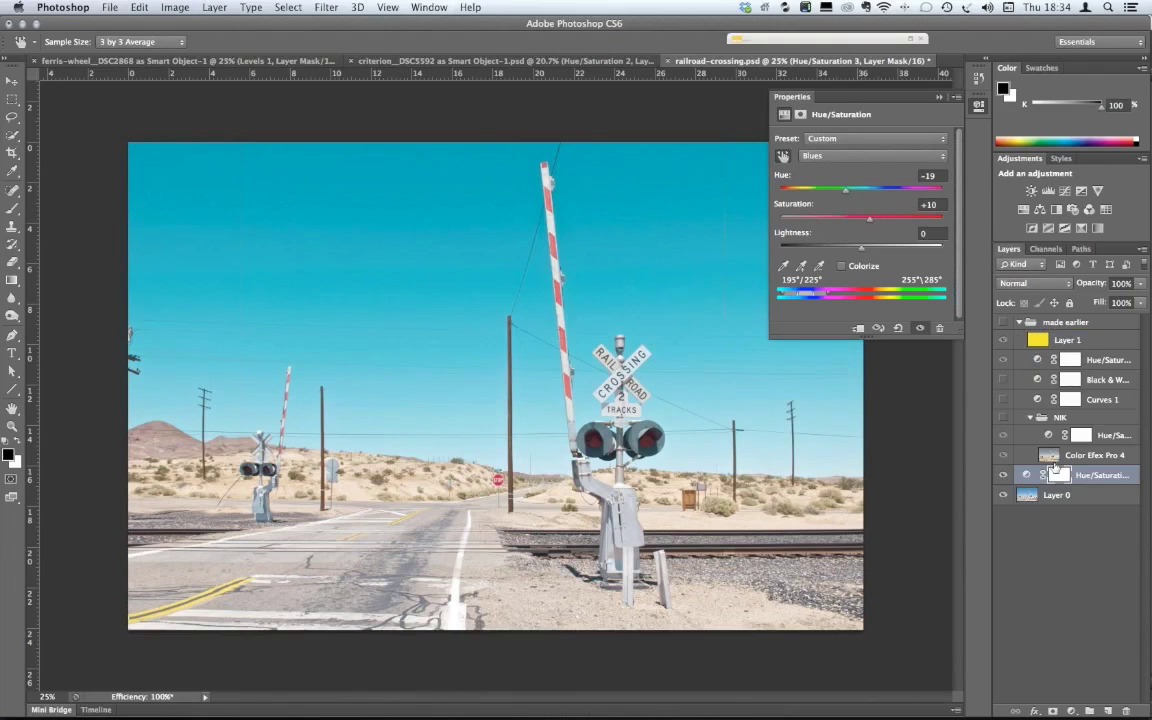
left_click(1033, 418)
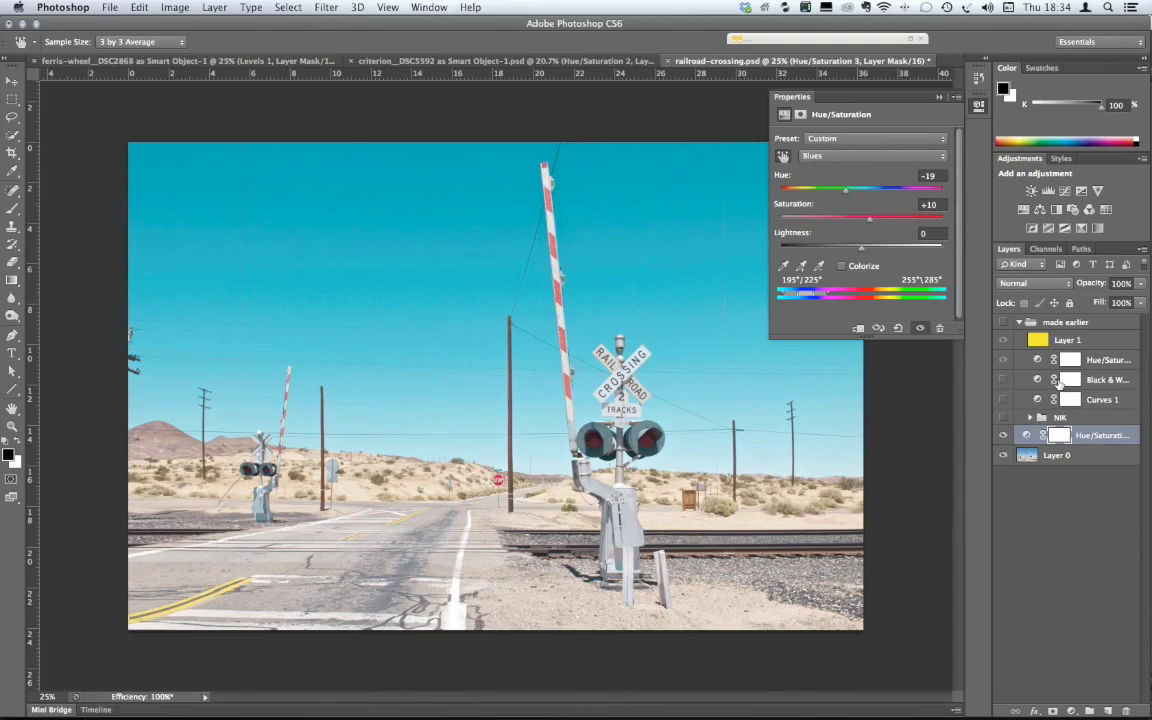
left_click(1019, 322)
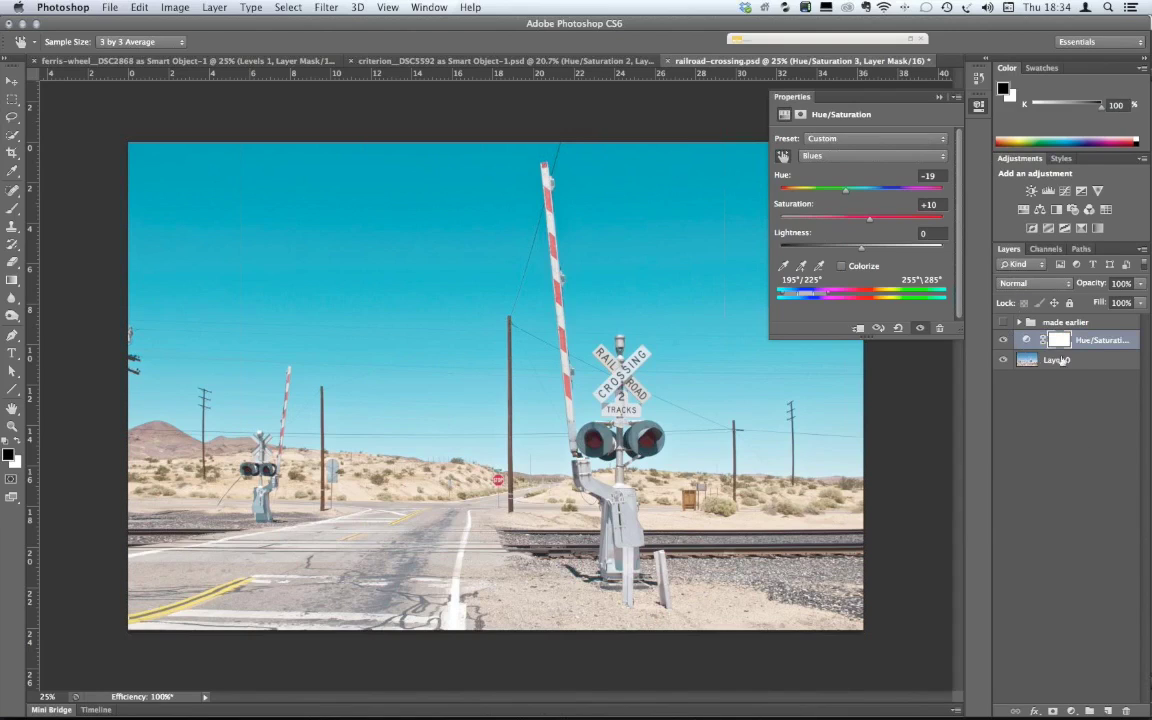
- Add a Black & White layer, dragging the sky to Cyans -5 and the crossing-arm stripes to Reds 54
left_click(1072, 712)
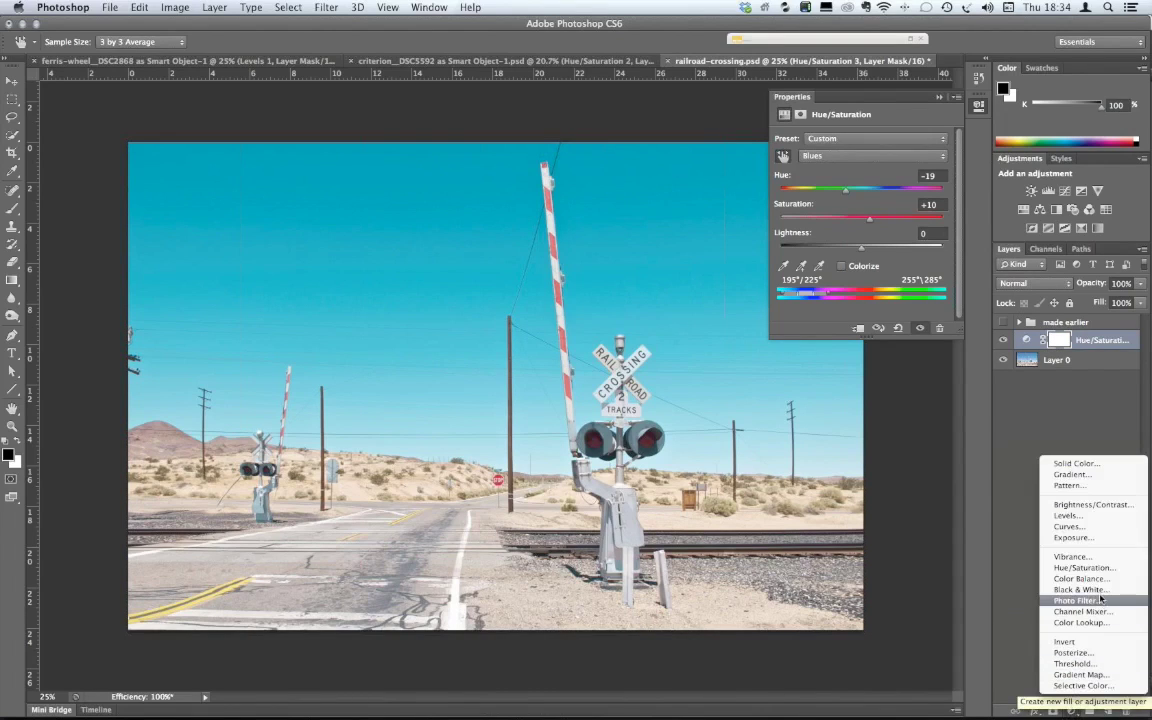
left_click(1082, 589)
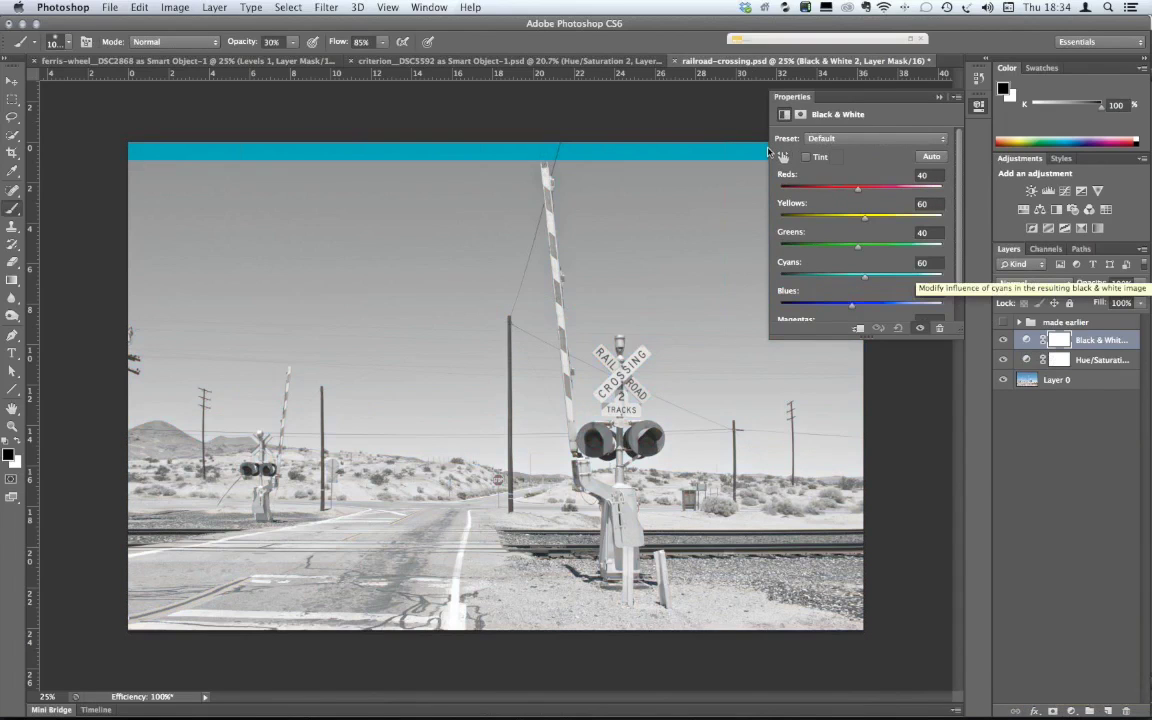
left_click(783, 157)
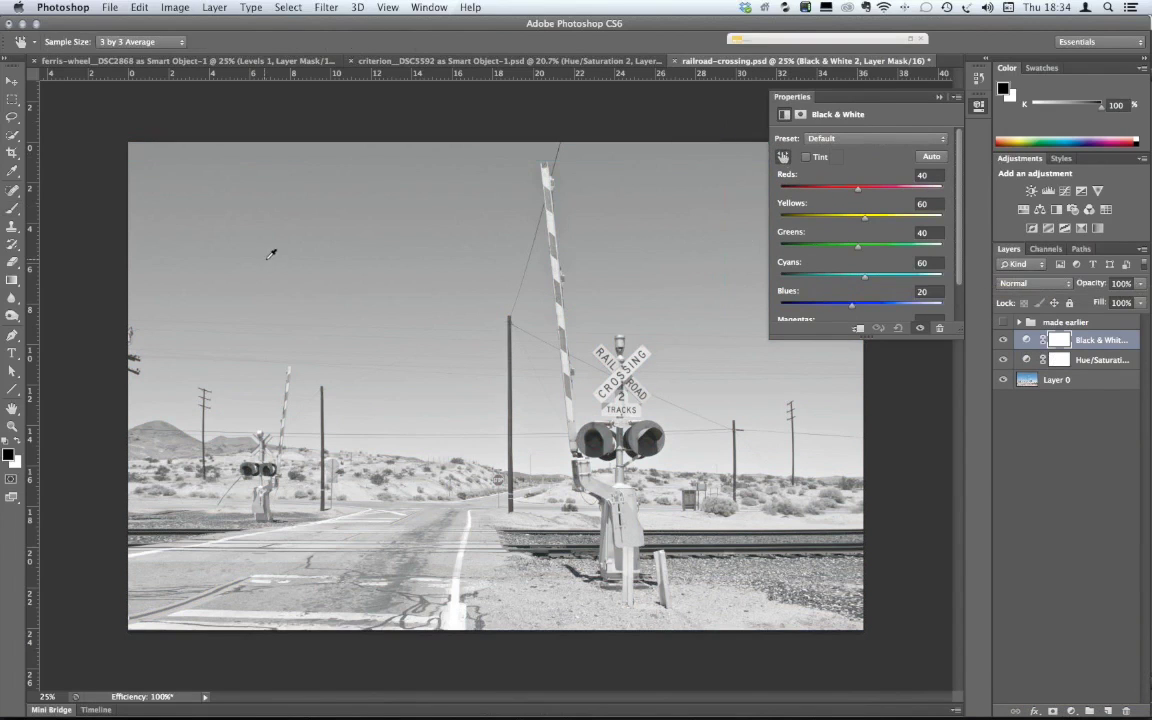
left_click_drag(298, 246, 305, 256)
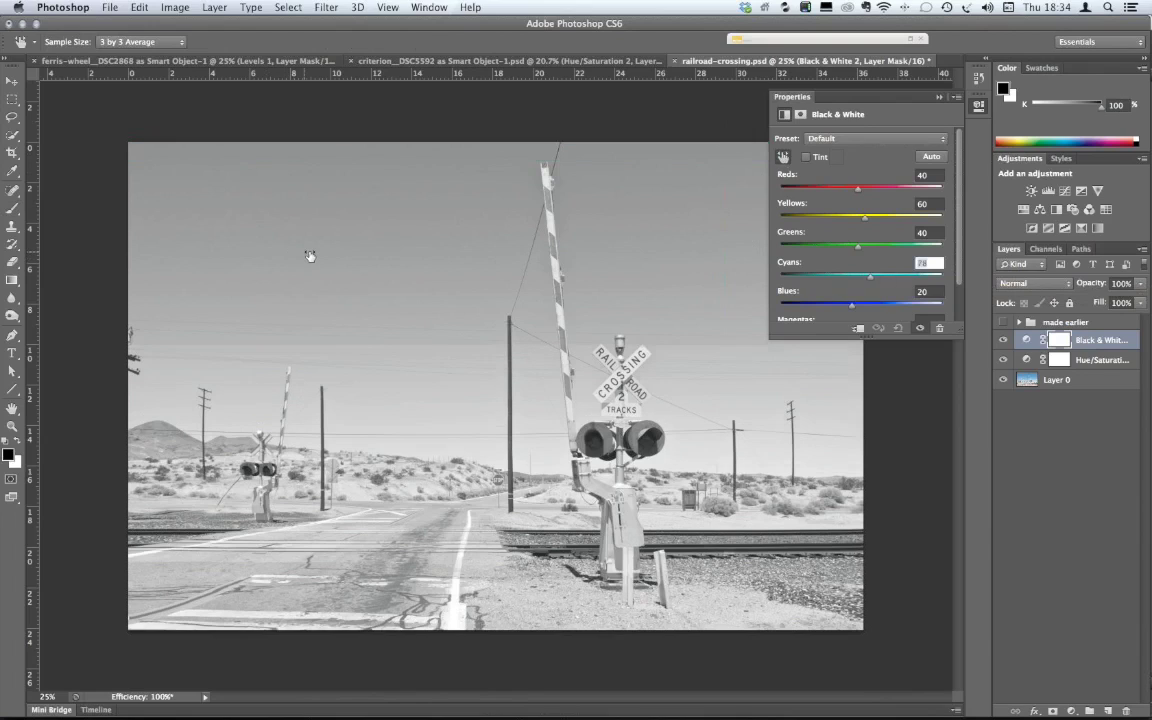
mouse_move(310, 256)
left_mouse_down()
mouse_move(156, 247)
mouse_move(290, 247)
left_mouse_up()
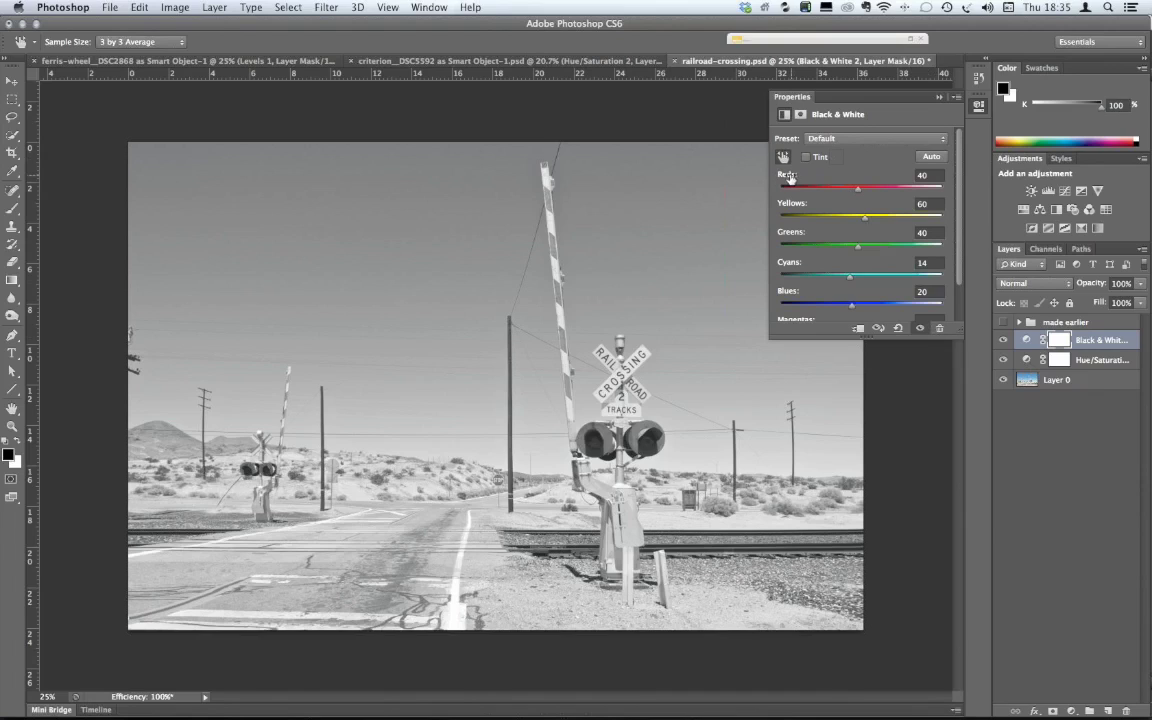
left_click(395, 245)
left_click_drag(395, 245, 350, 221)
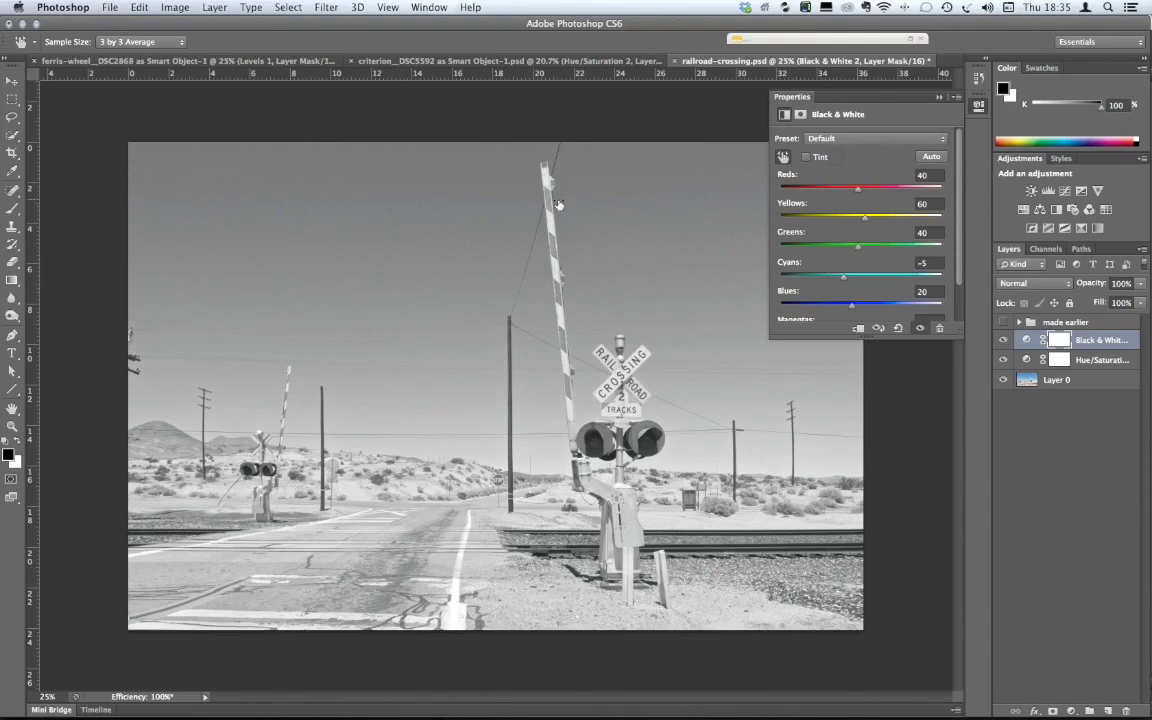
left_click_drag(559, 205, 575, 204)
key("b")
left_click(1035, 283)
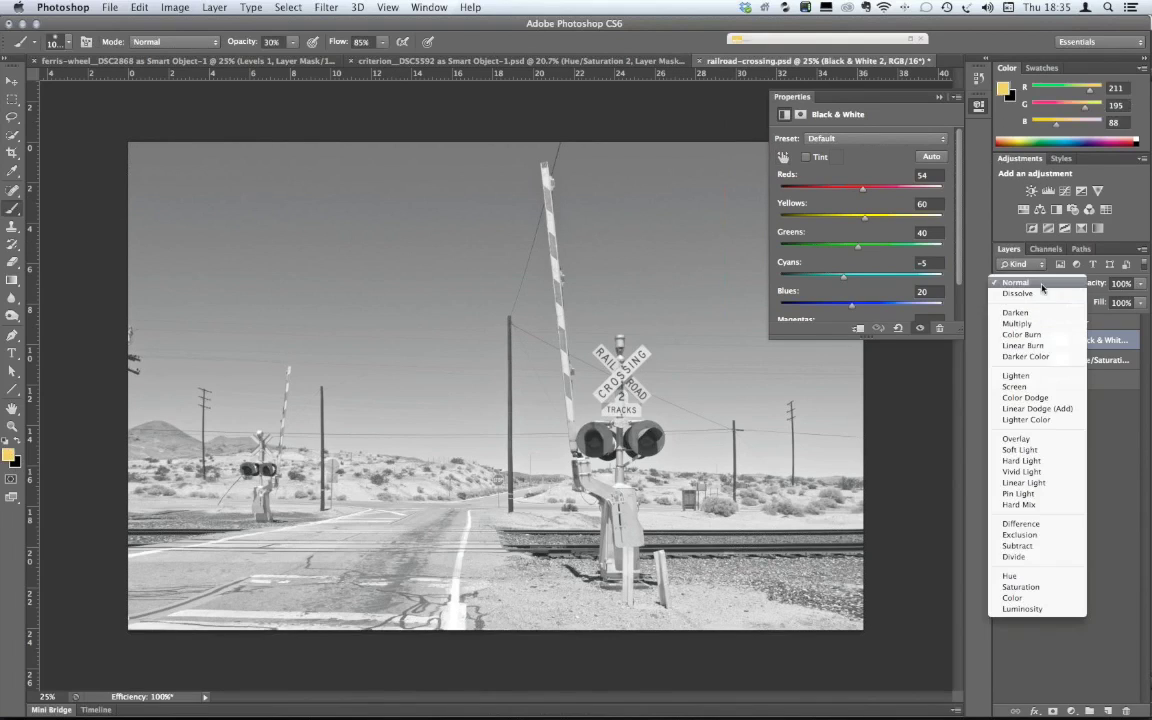
- Blend the Black & White layer in Soft Light, comparing it with hidden and Overlay first
left_click(1037, 453)
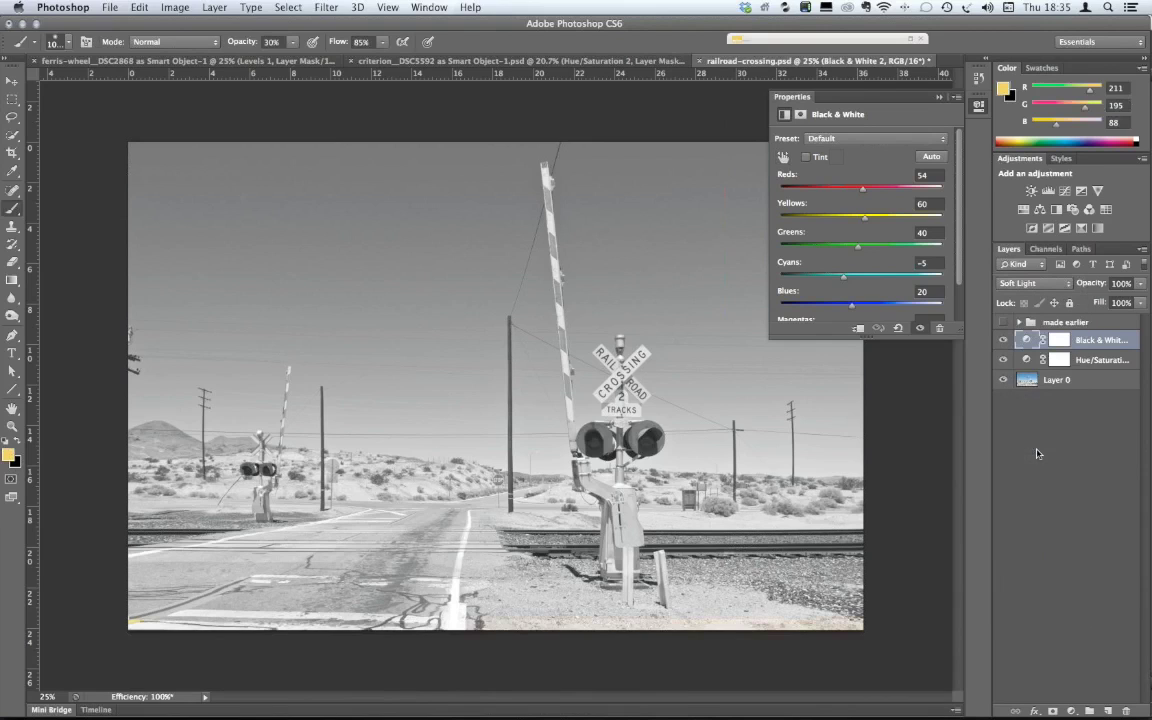
left_click(1003, 340)
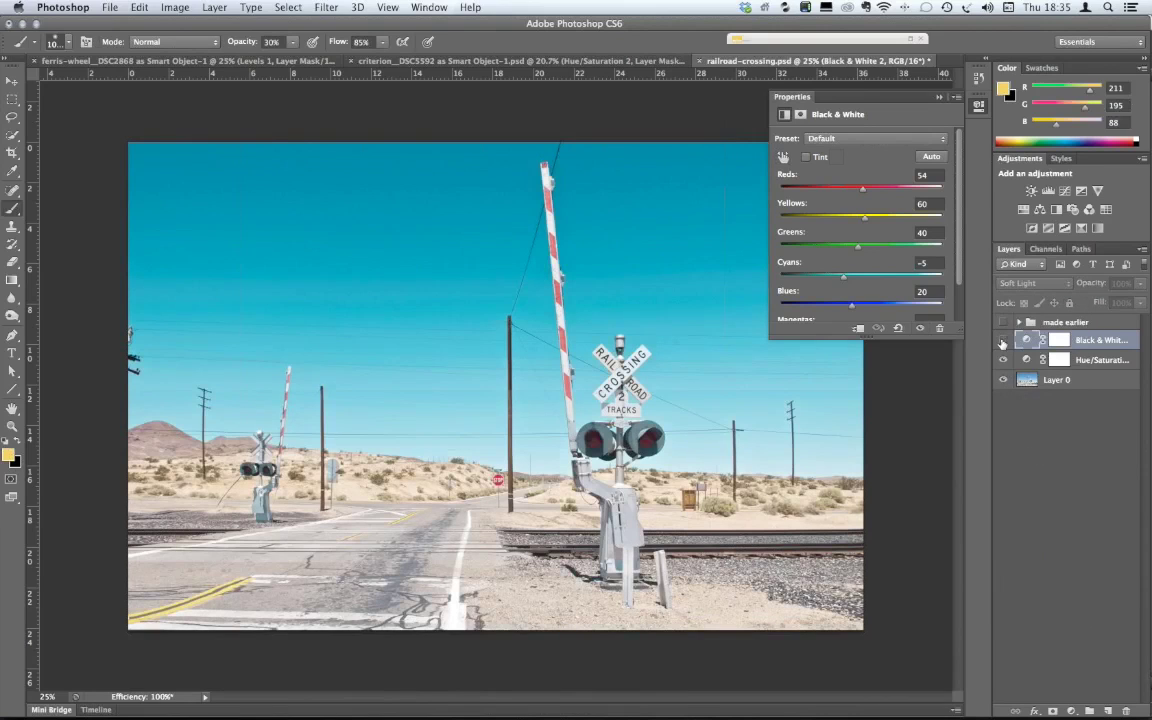
left_click(1003, 340)
left_click(1035, 283)
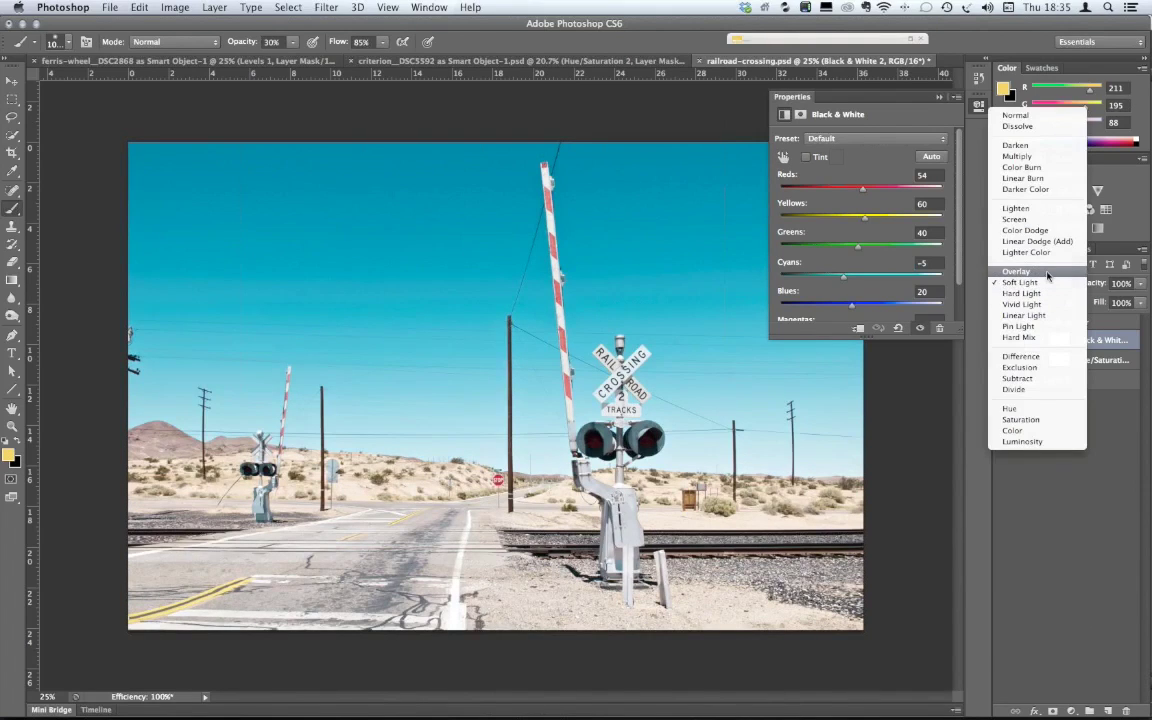
left_click(1047, 273)
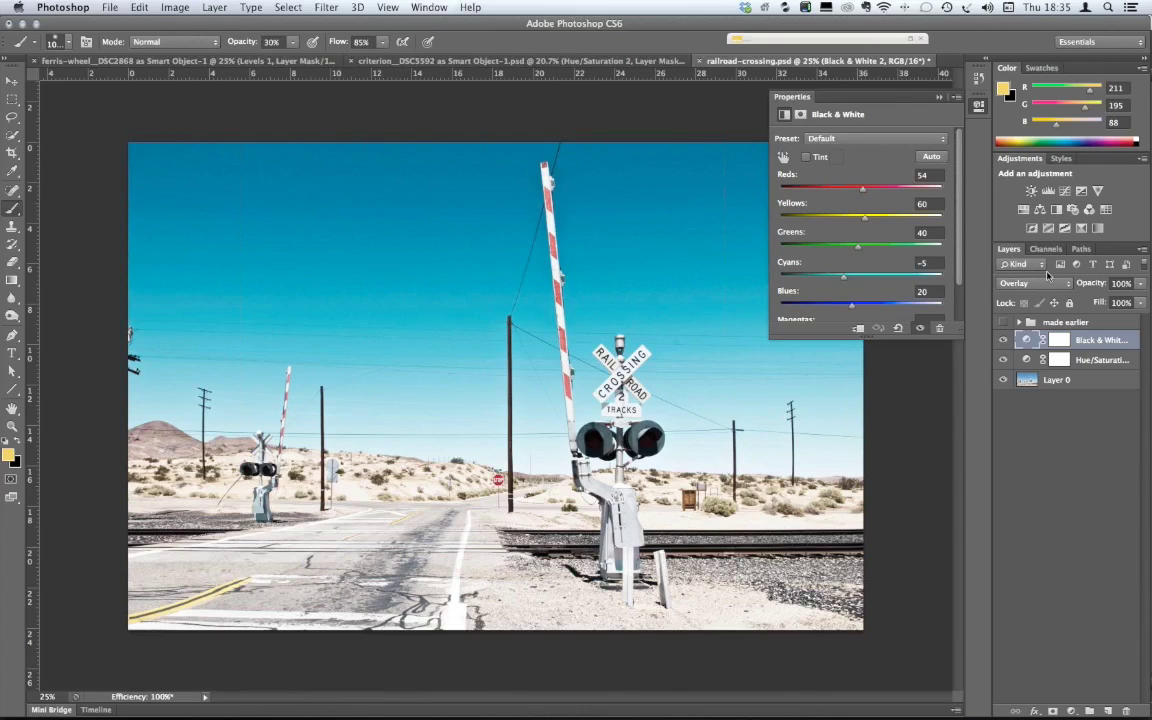
key("Down")
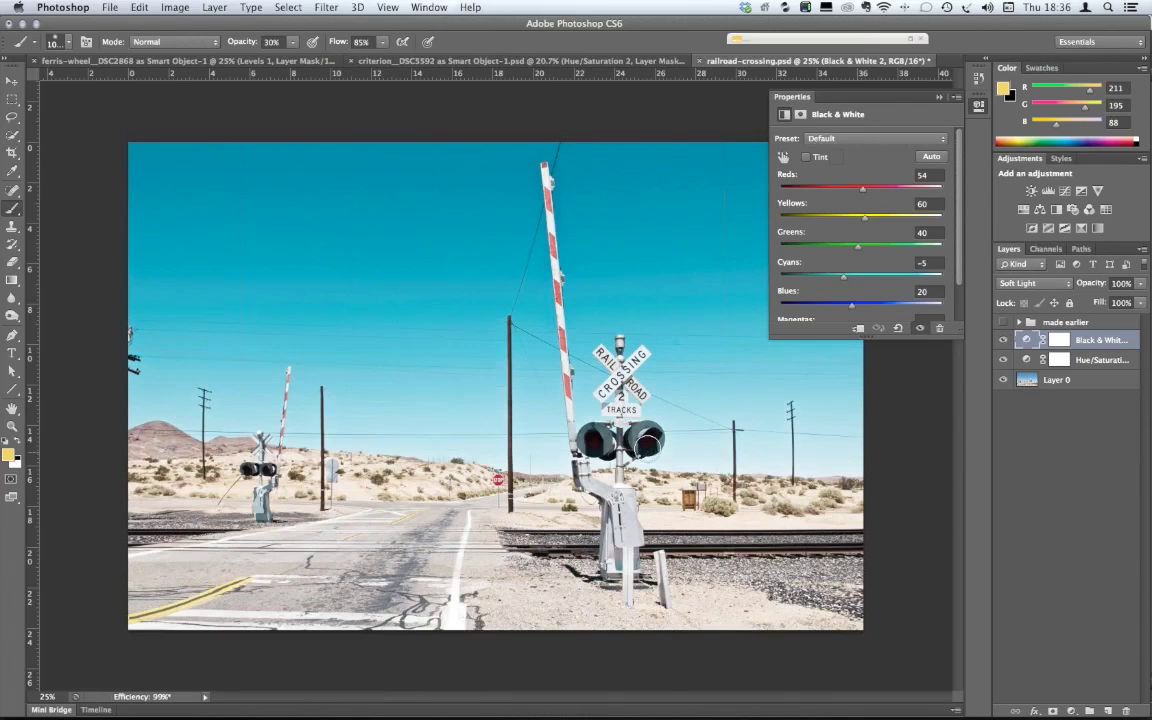
key("super+backslash")
key("d")
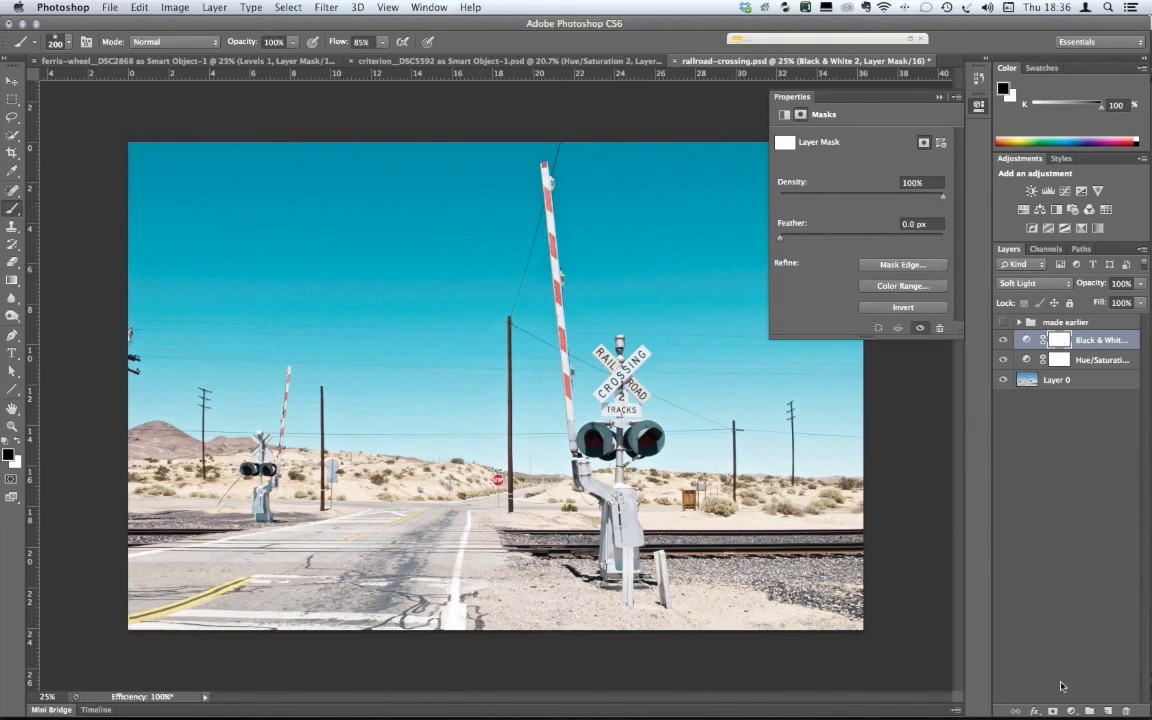
- Add a Curves layer and try lifting the shadows and adjusting a highlight point
left_click(1071, 711)
left_click(1068, 526)
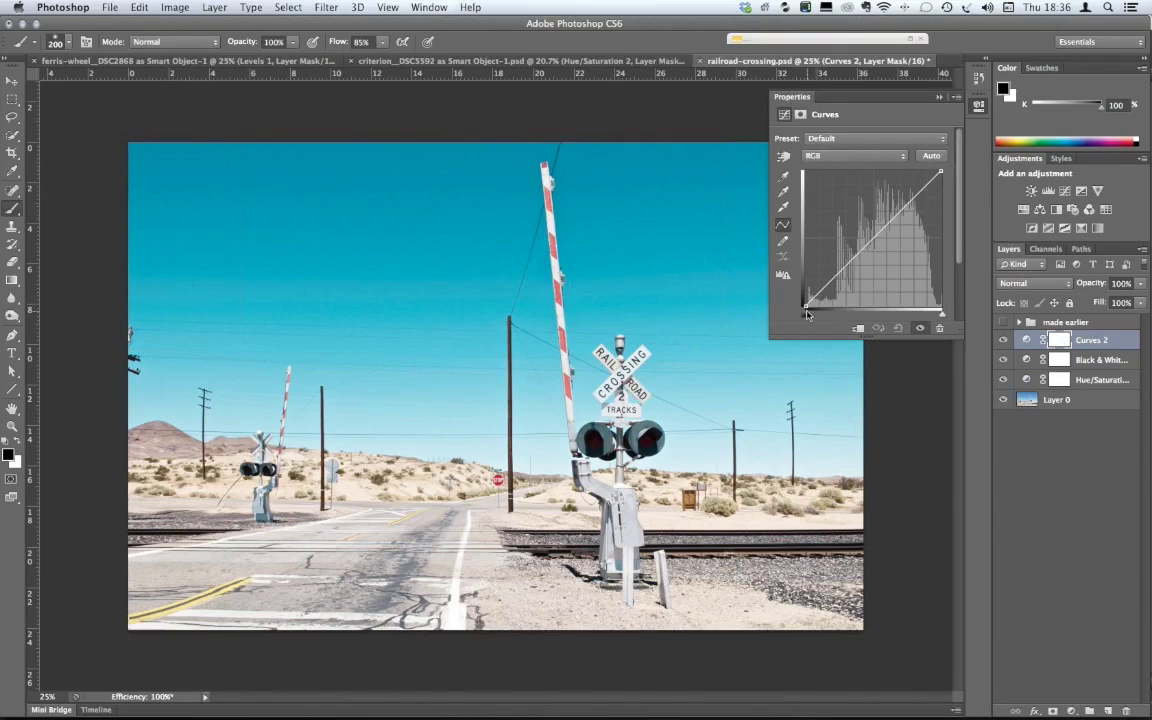
left_click_drag(812, 300, 817, 296)
left_click_drag(817, 295, 819, 287)
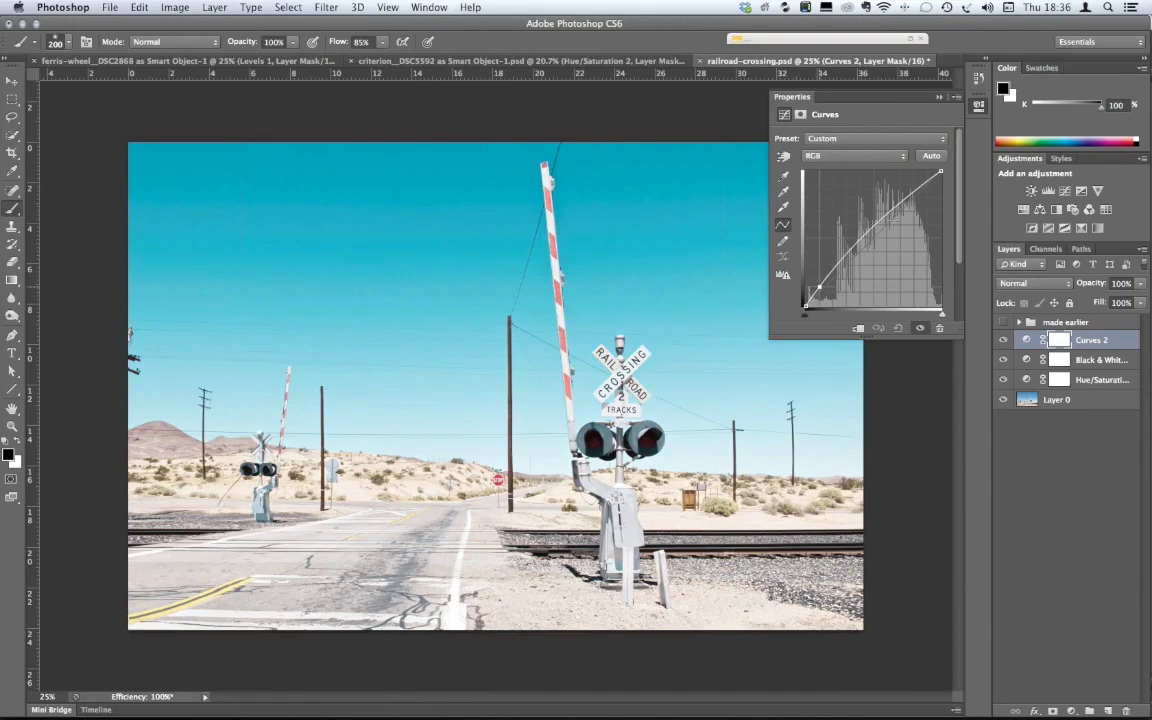
left_click_drag(893, 206, 895, 221)
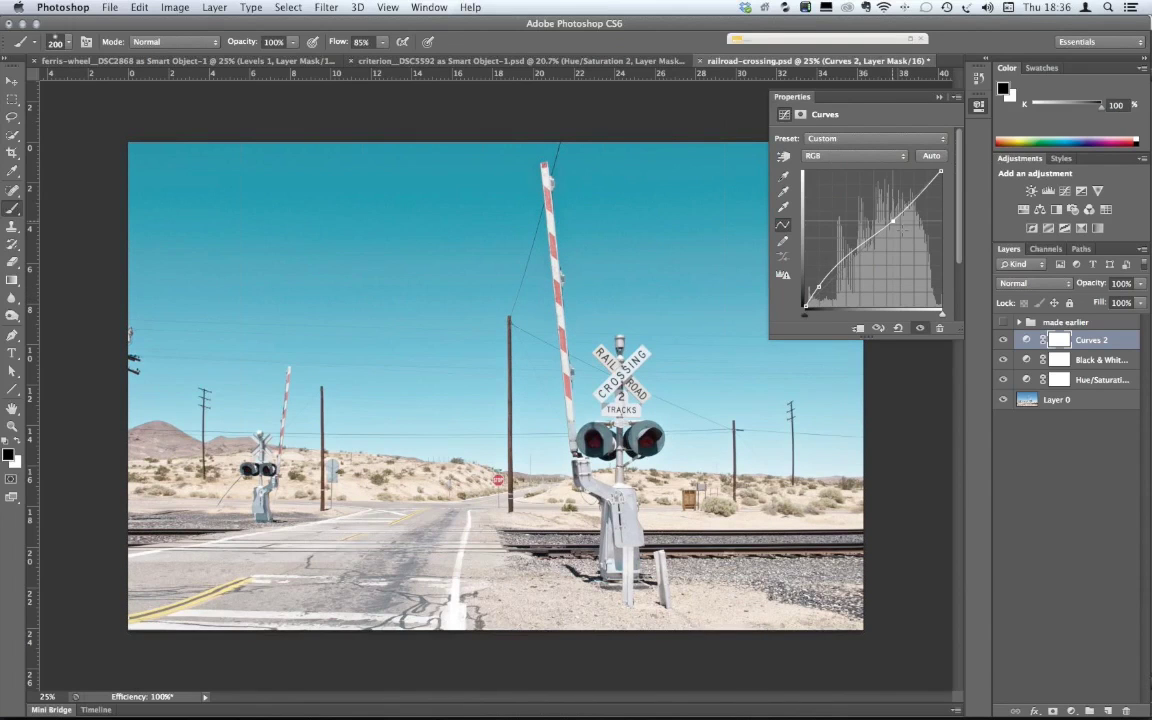
mouse_move(893, 221)
left_mouse_down()
mouse_move(902, 231)
mouse_move(898, 213)
left_mouse_up()
left_click_drag(898, 213, 895, 205)
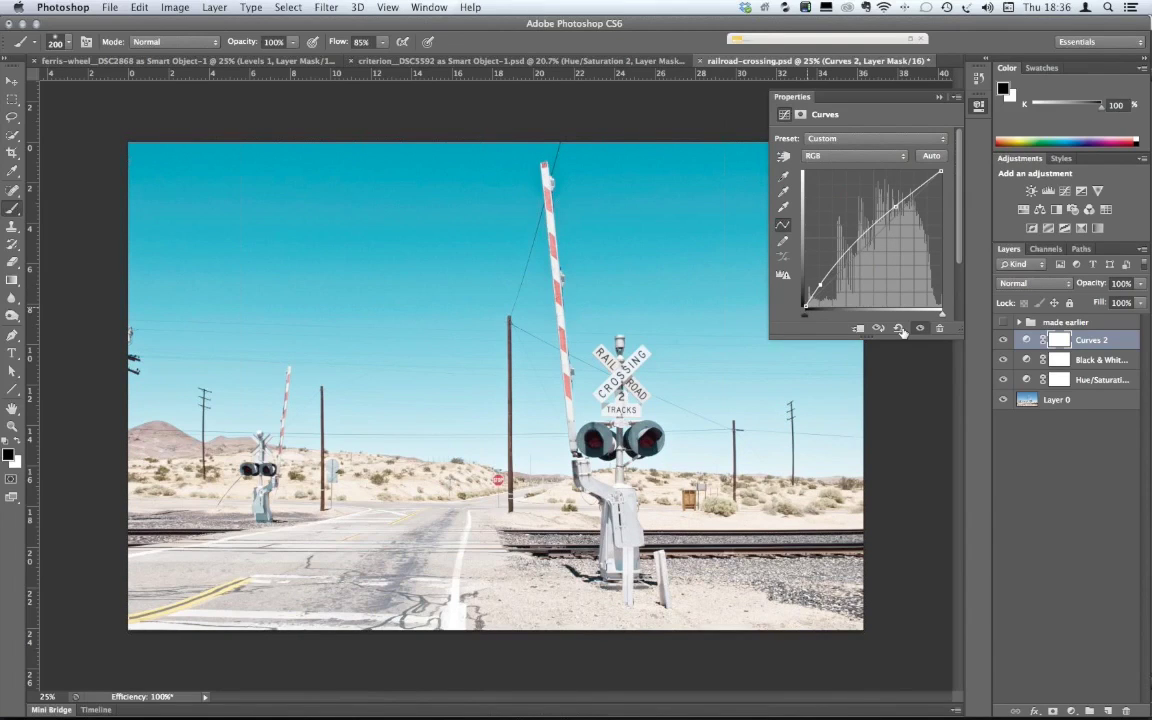
left_click(878, 328)
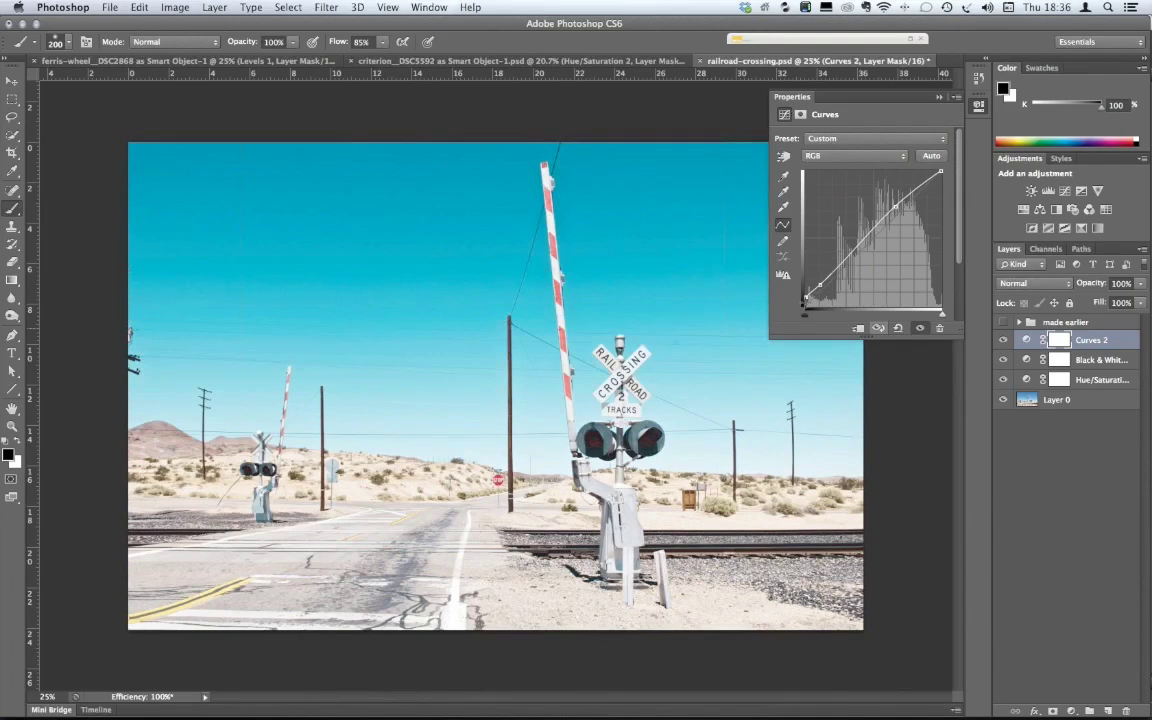
- Reset the curve, raise the black point for faded matte shadows, and add an upper point
left_click(898, 328)
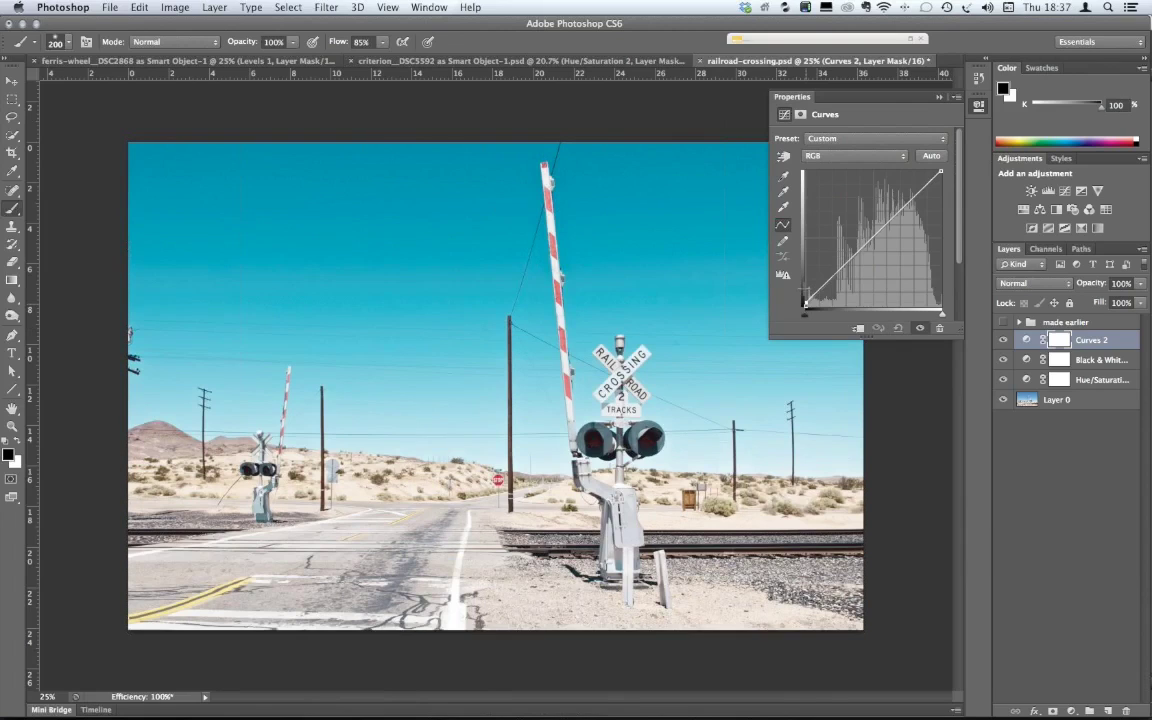
left_click_drag(805, 303, 787, 296)
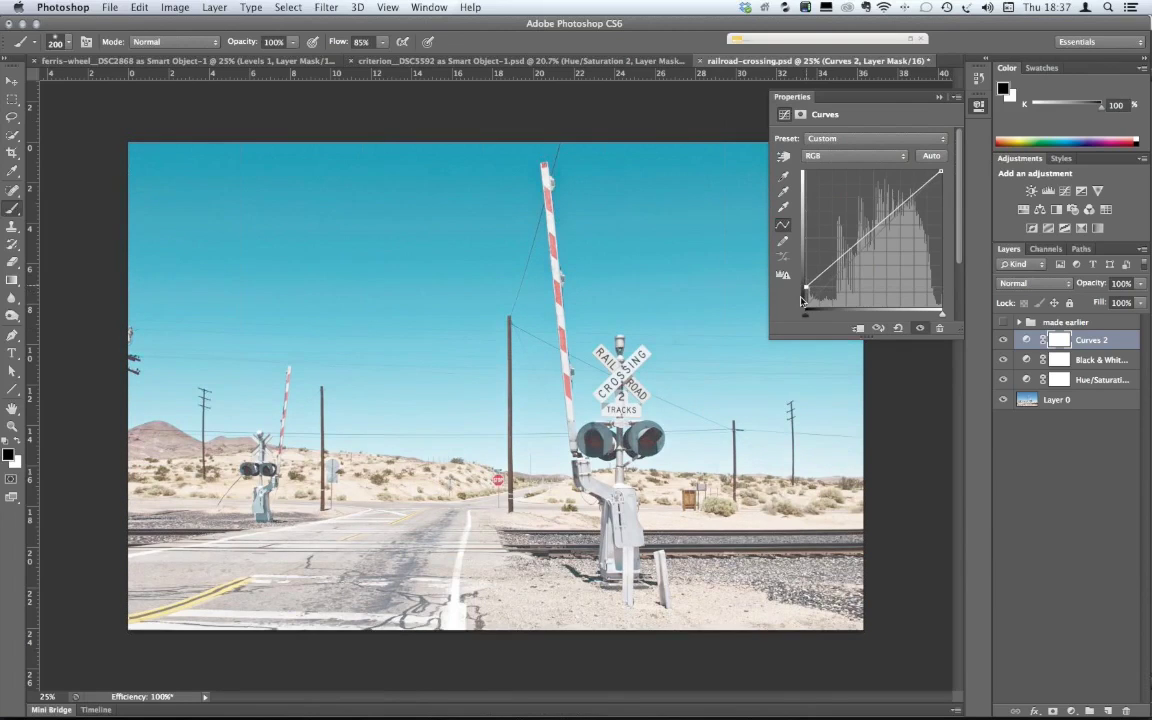
left_click_drag(802, 300, 812, 317)
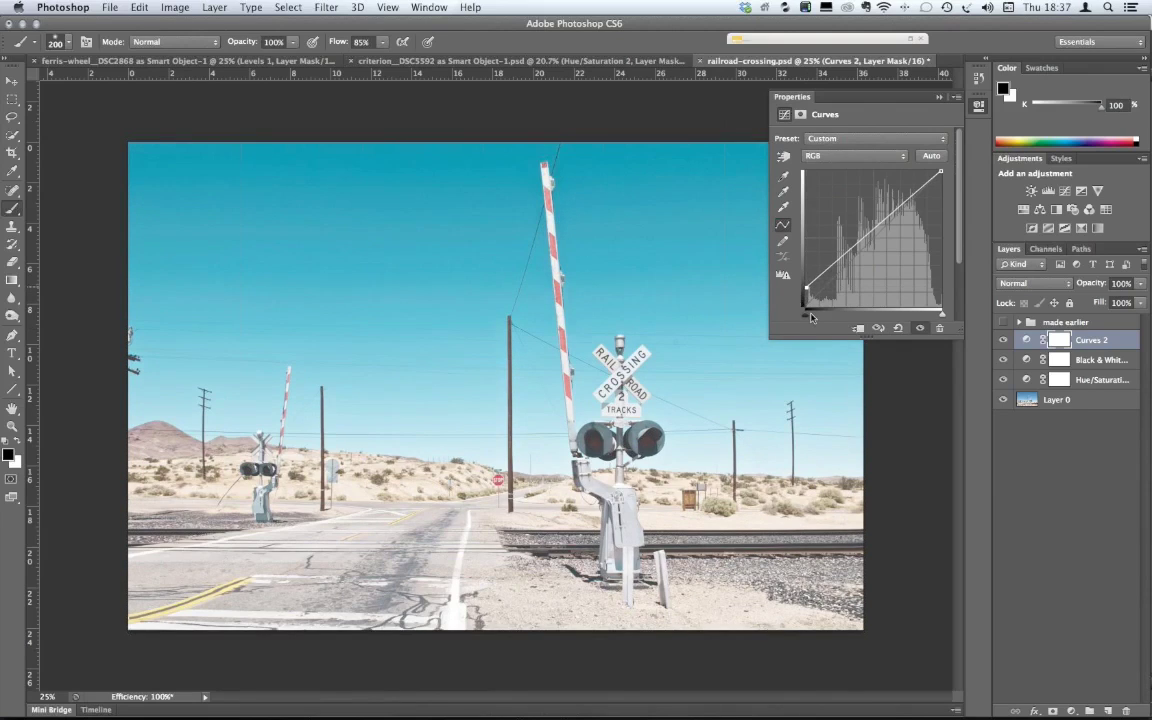
left_click_drag(812, 317, 809, 289)
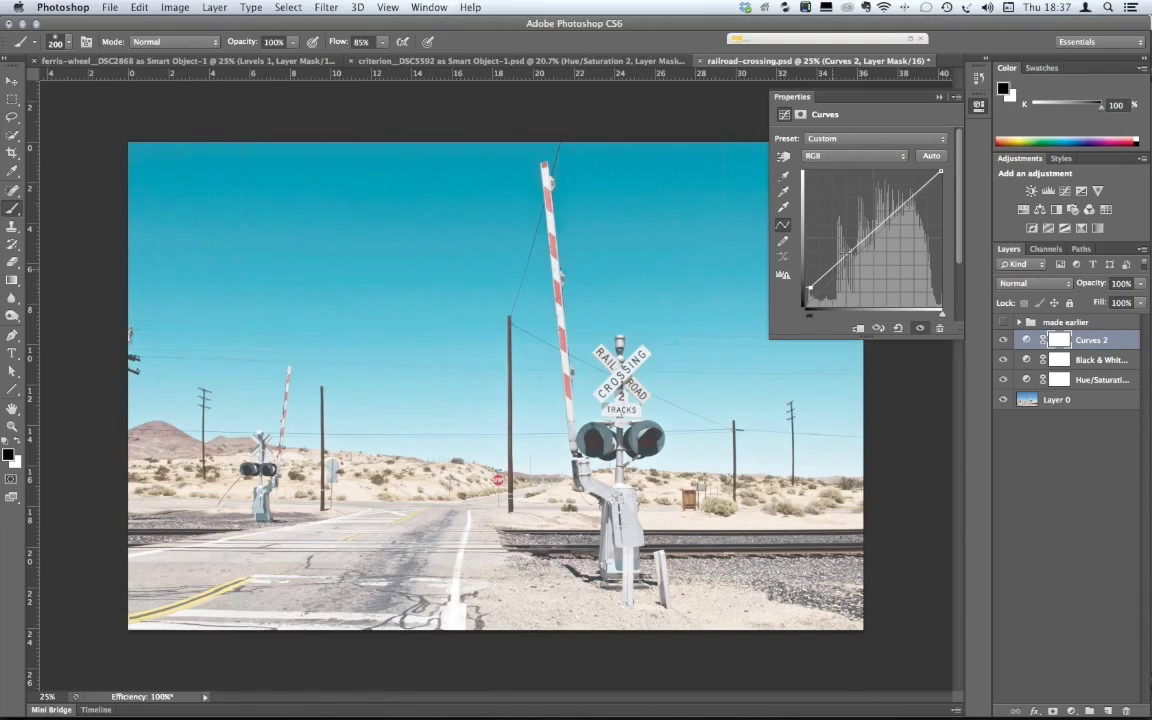
left_click(833, 268)
left_click(938, 97)
left_click(1069, 711)
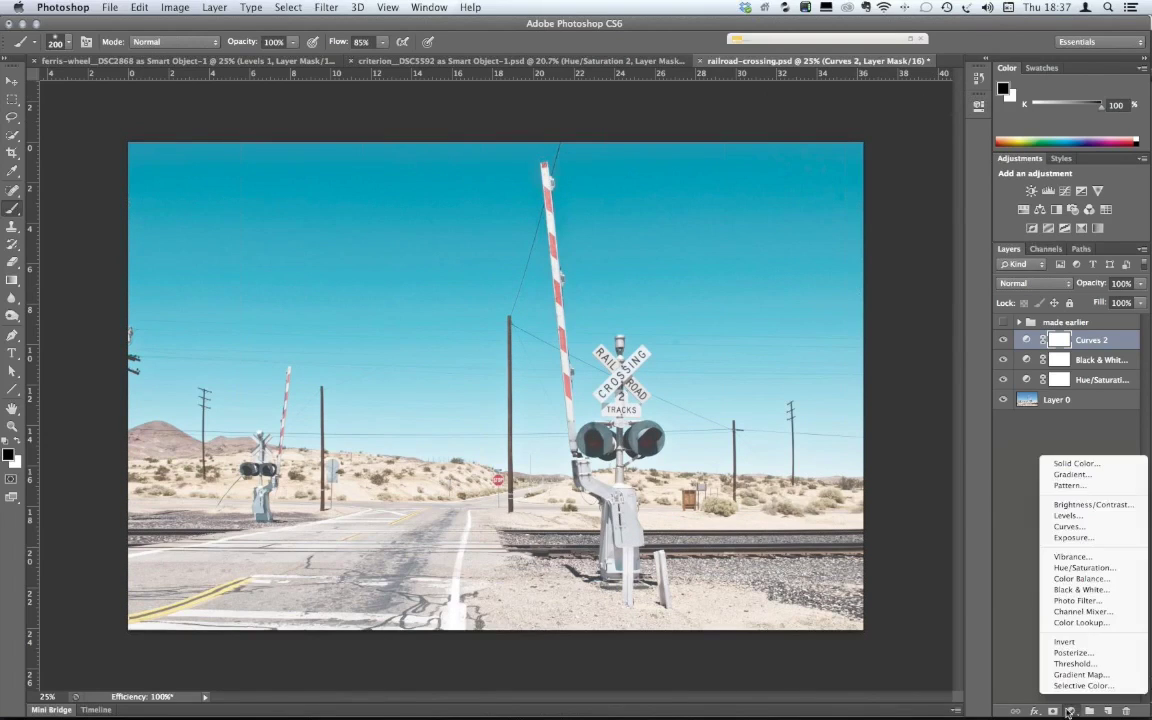
- Add a Color Balance layer with midtones Cyan–Red +21 and Yellow–Blue -41
left_click(1080, 578)
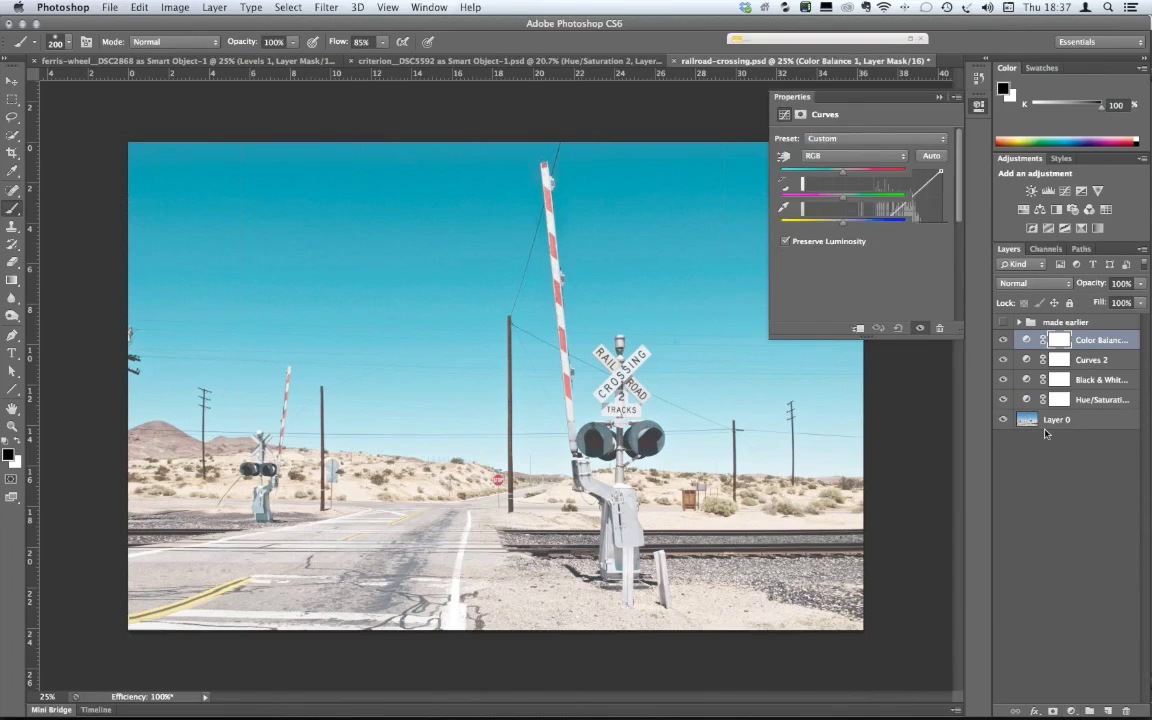
left_click_drag(842, 172, 846, 173)
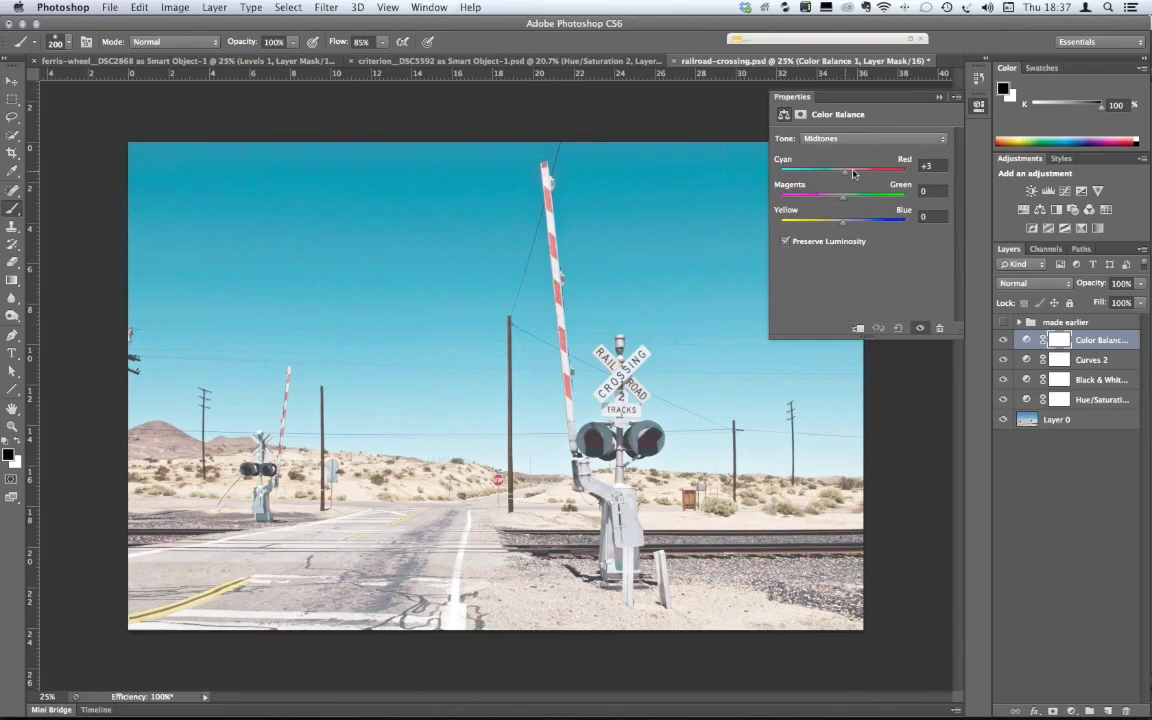
left_click(853, 173)
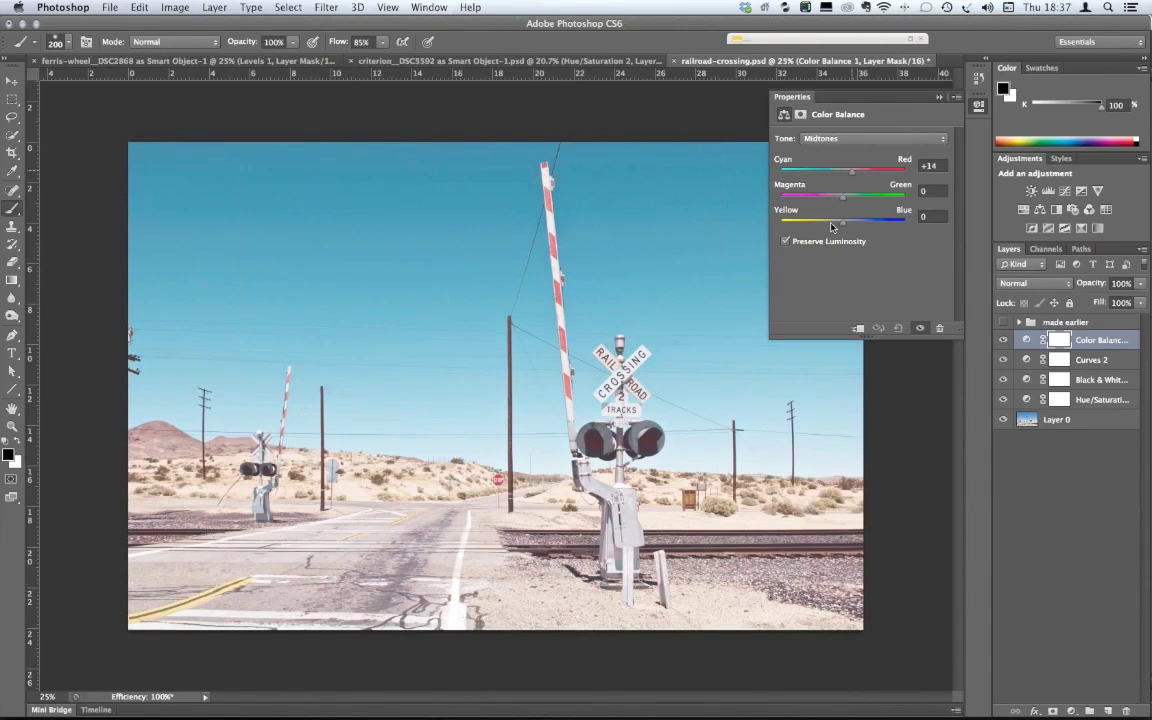
left_click(831, 225)
left_click(817, 226)
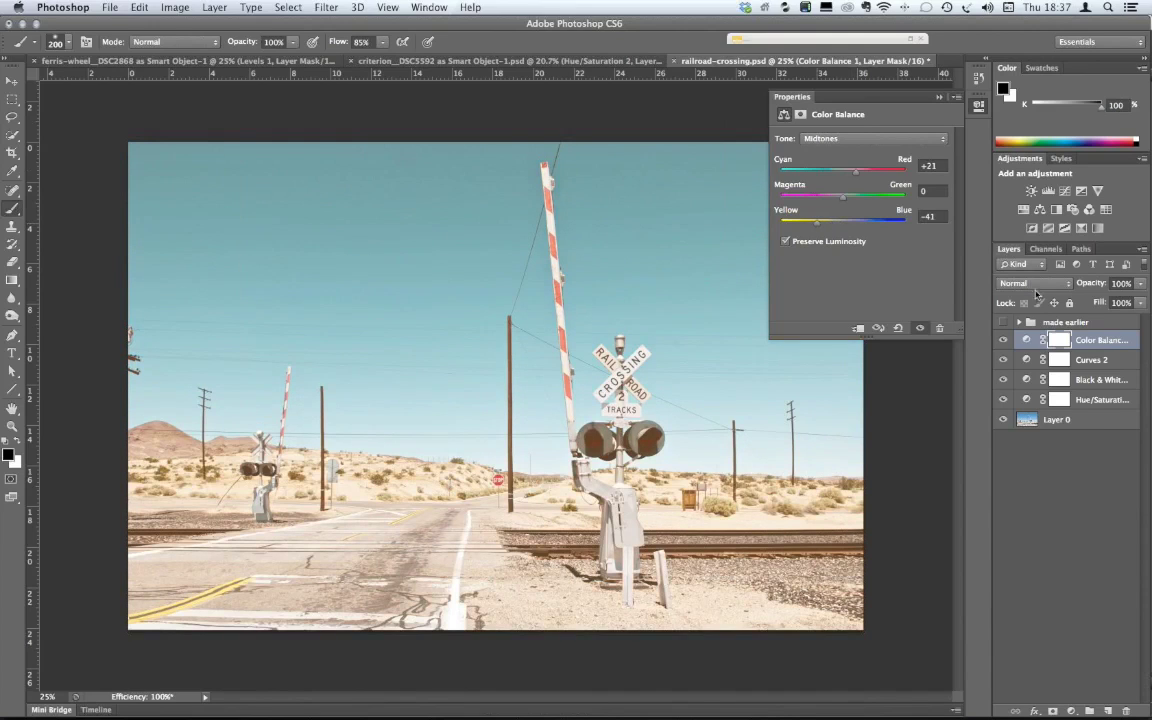
- Try the Screen blend mode, lowering opacity to 62% and restoring it to 100%
left_click(1020, 283)
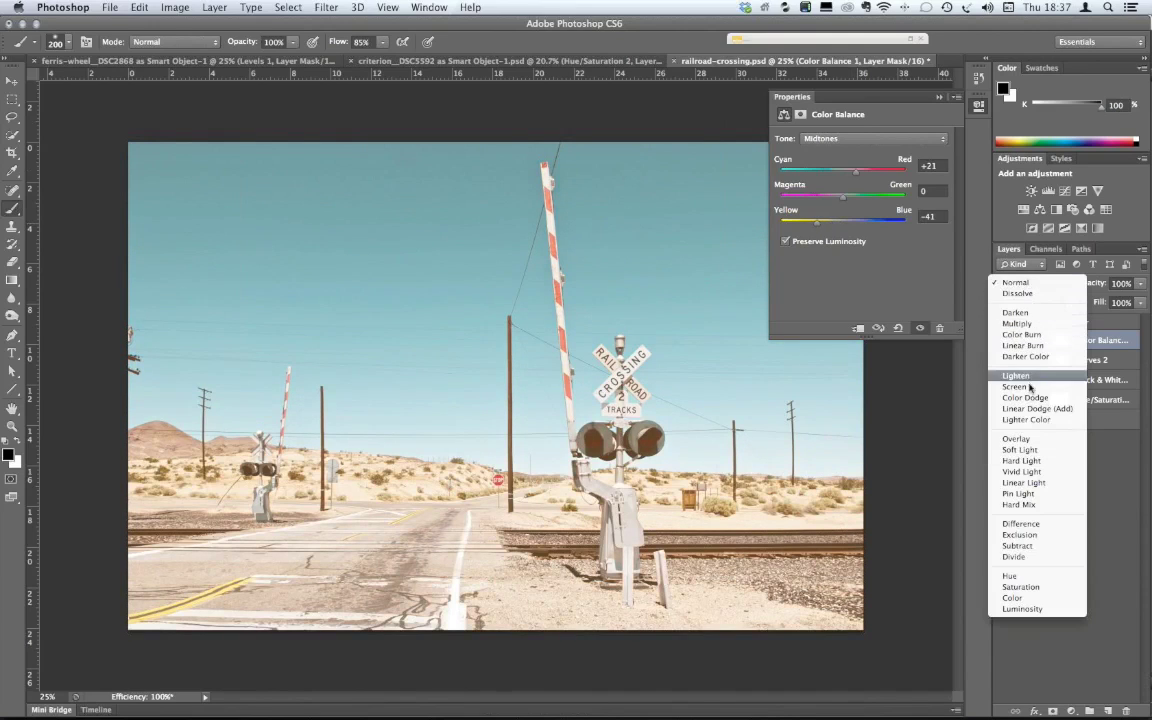
key("Escape")
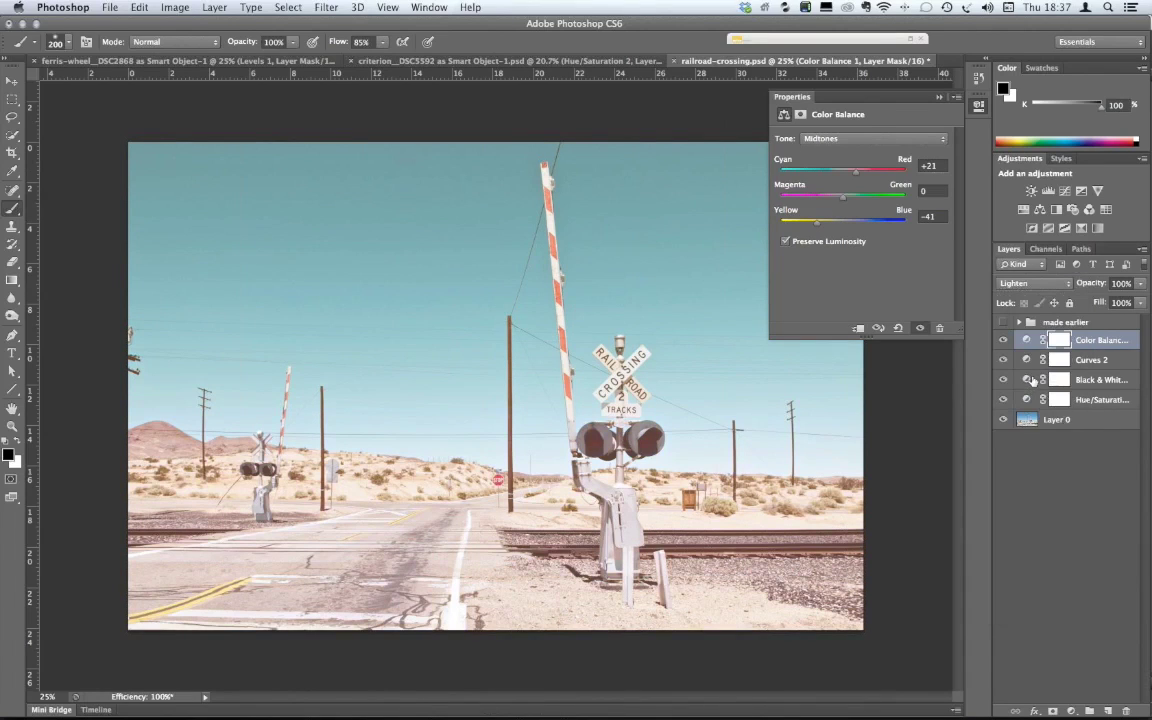
left_click(1040, 284)
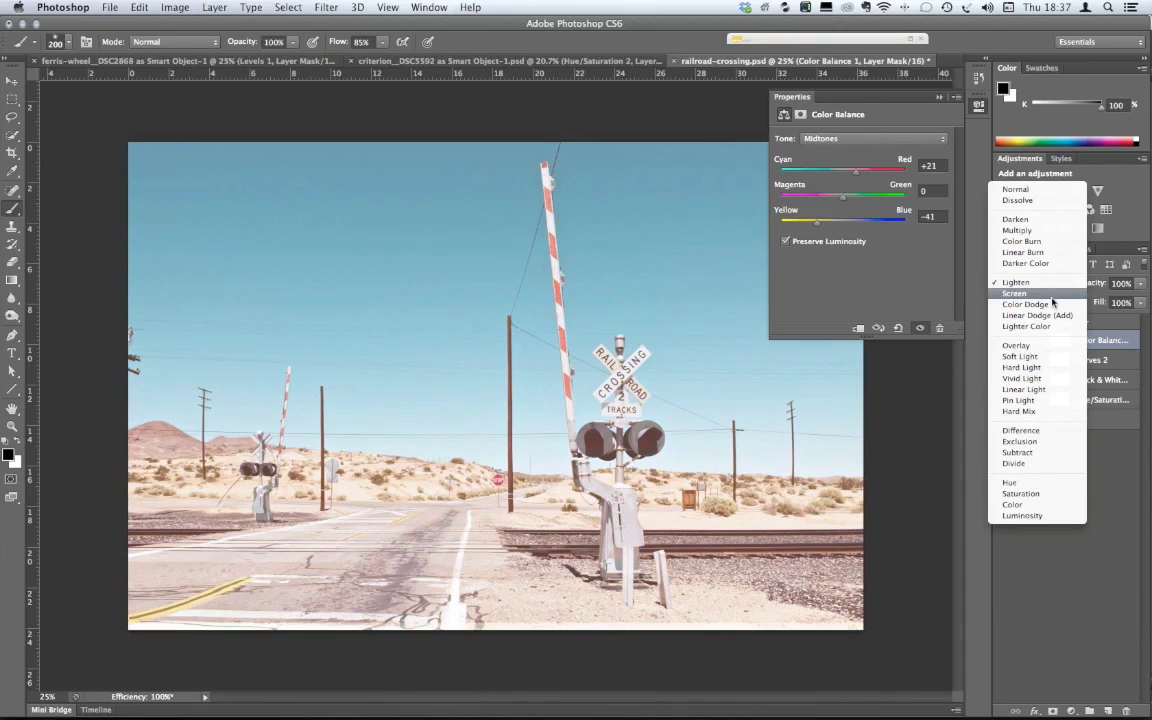
left_click(1051, 296)
left_click_drag(1090, 284, 1068, 290)
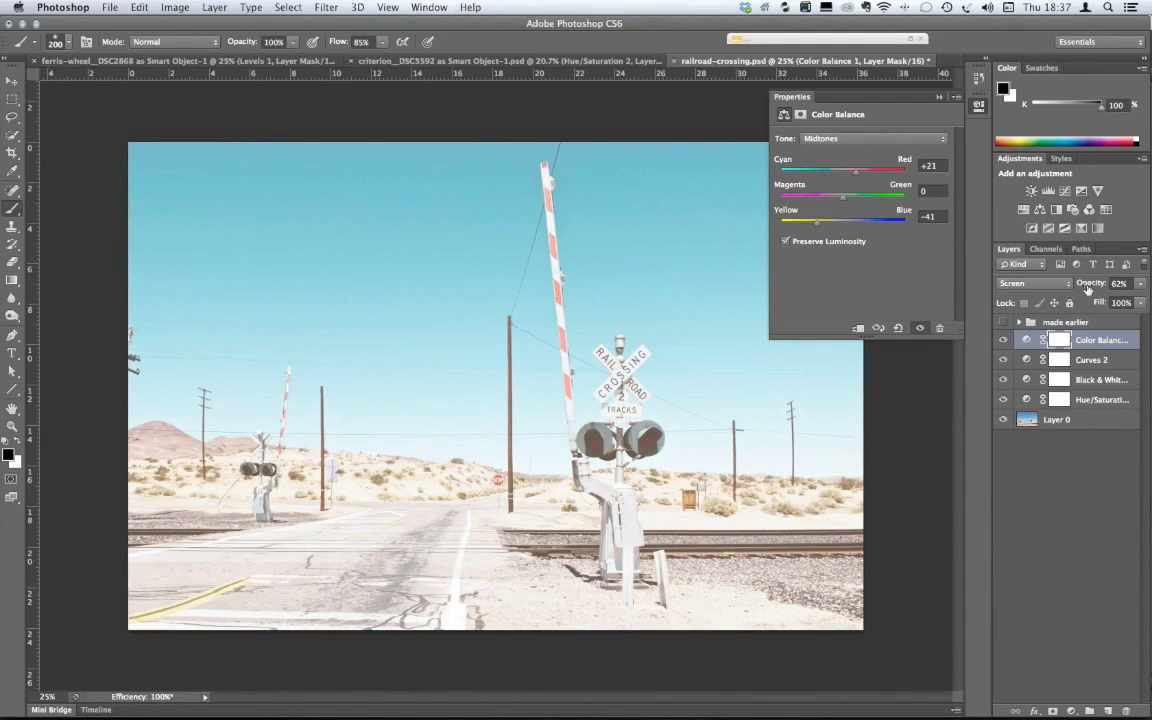
left_click_drag(1090, 287, 1115, 288)
- Try Overlay, return to Normal, collapse the made earlier group and hide the Color Balance layer
left_click(1035, 283)
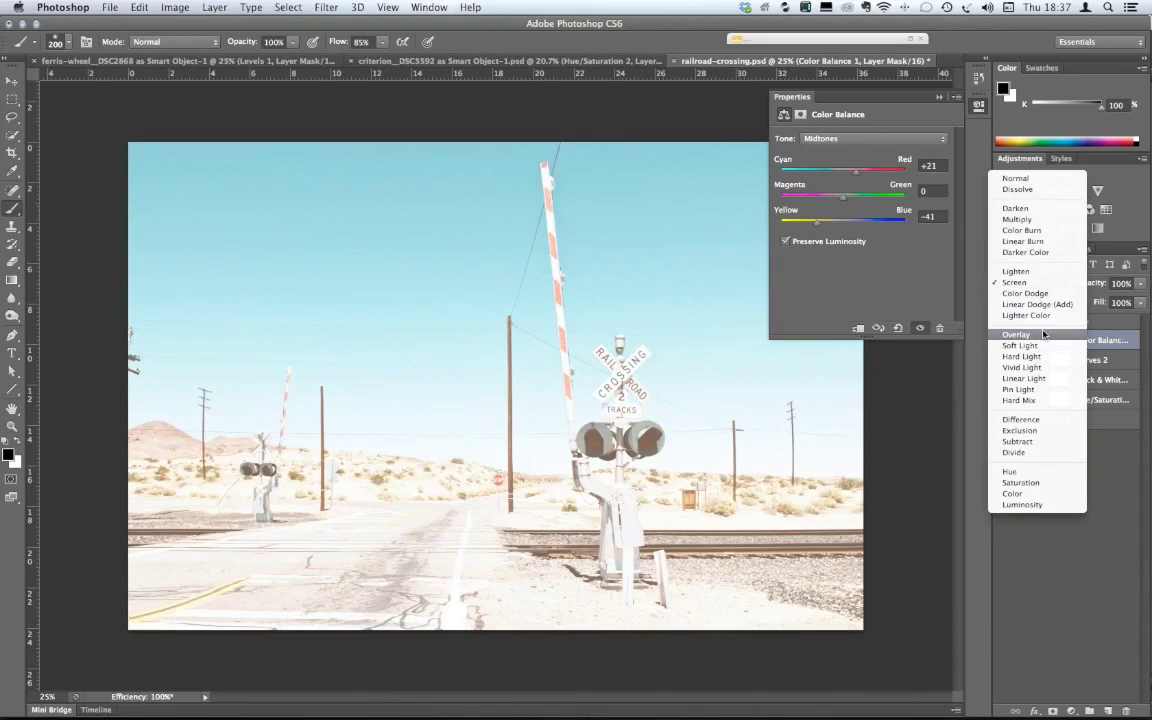
left_click(1043, 333)
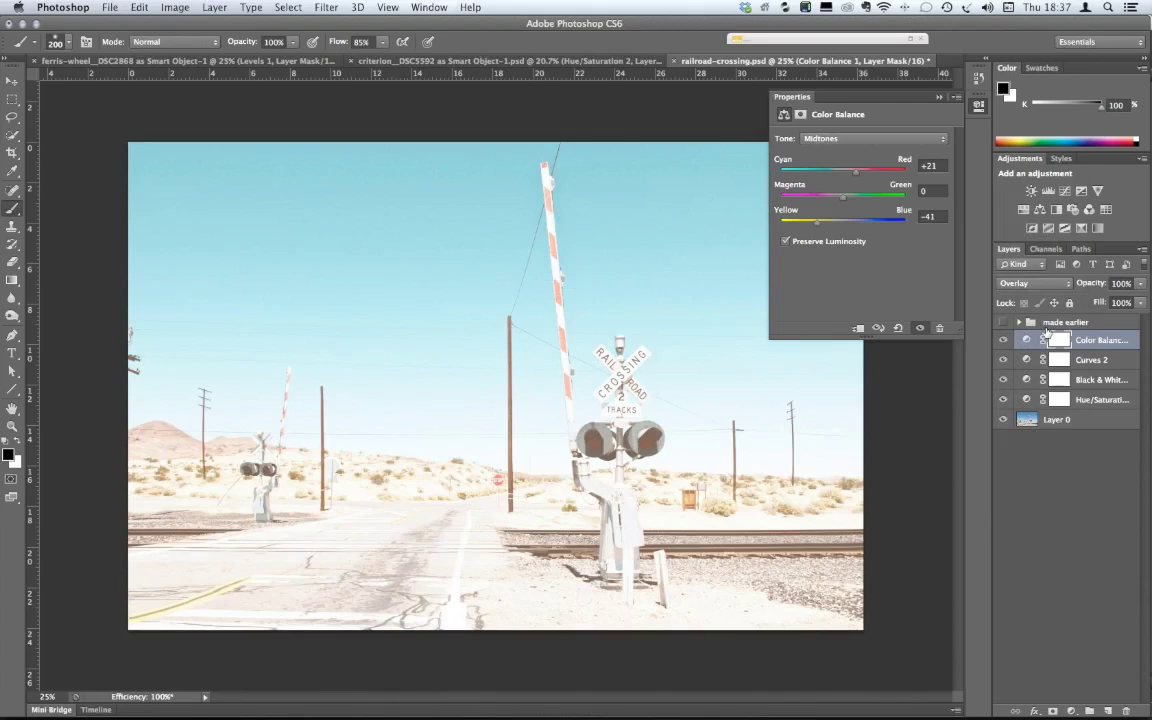
left_click(1040, 283)
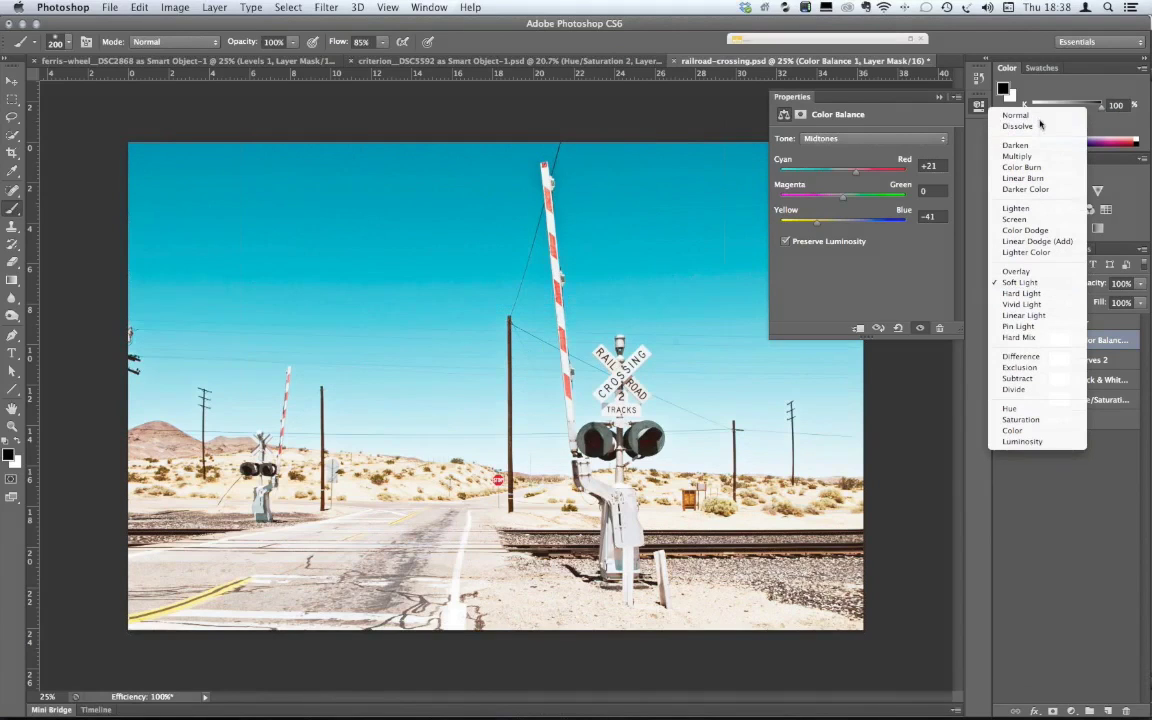
left_click(1016, 126)
left_click(1019, 323)
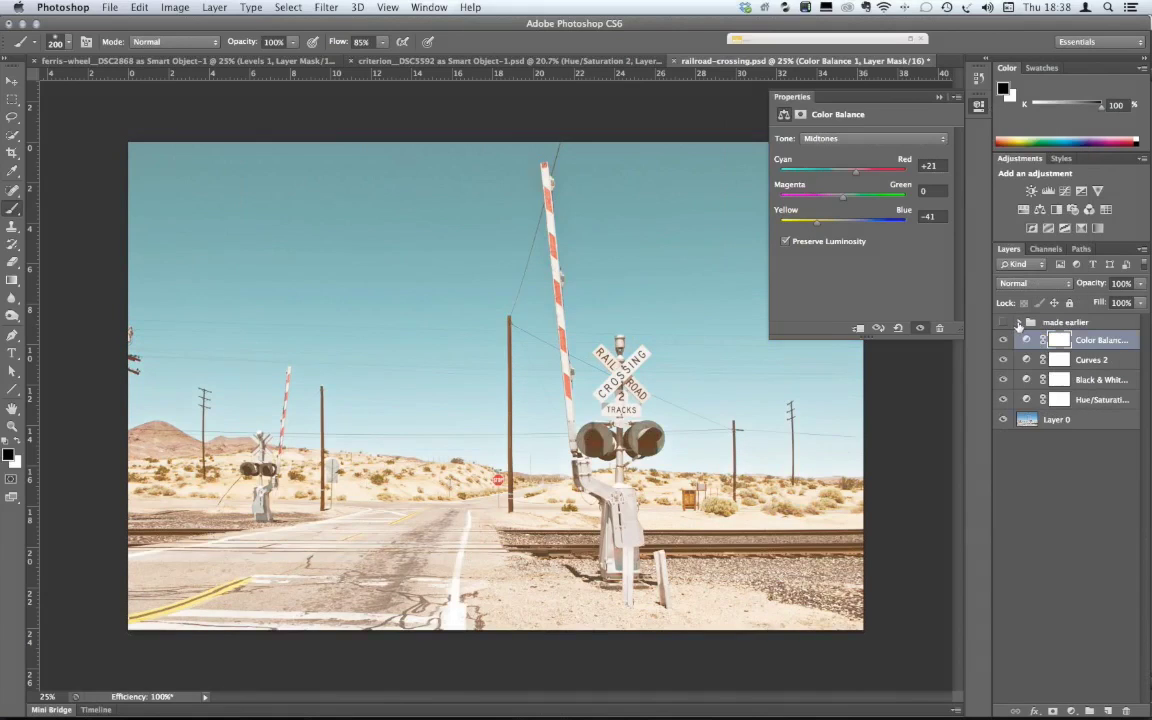
left_click(1003, 341)
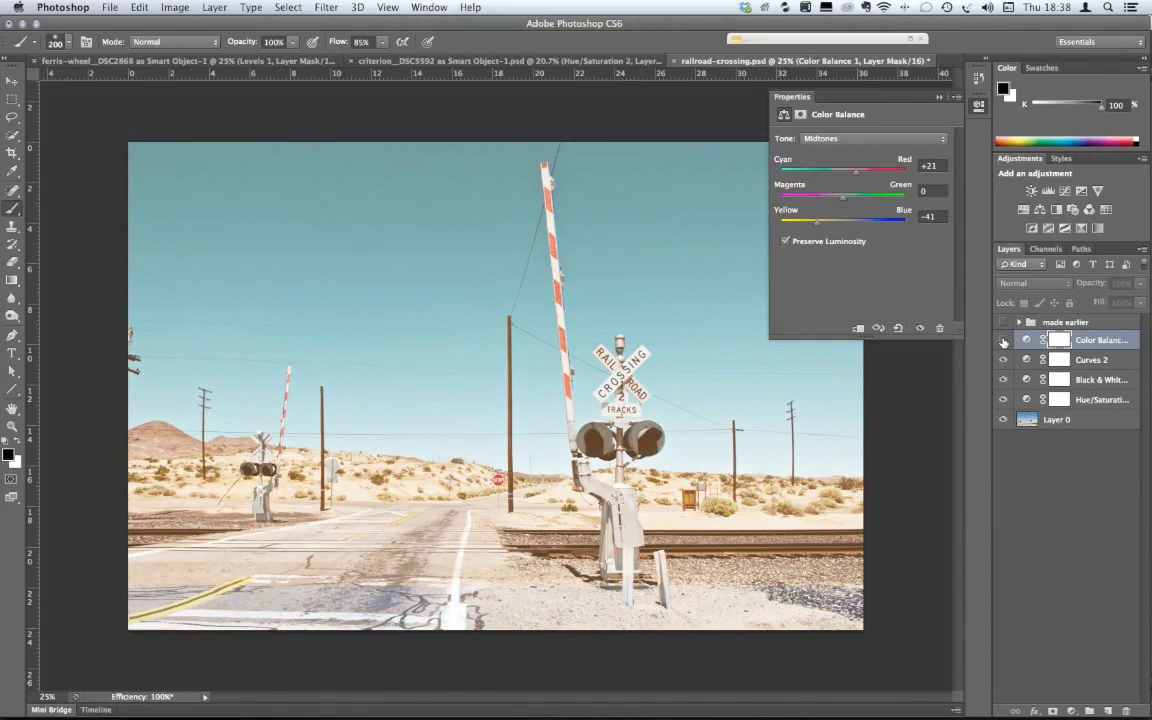
- Add a new Layer 2 and set the foreground colour to pale yellow d4c459
left_click(1107, 710)
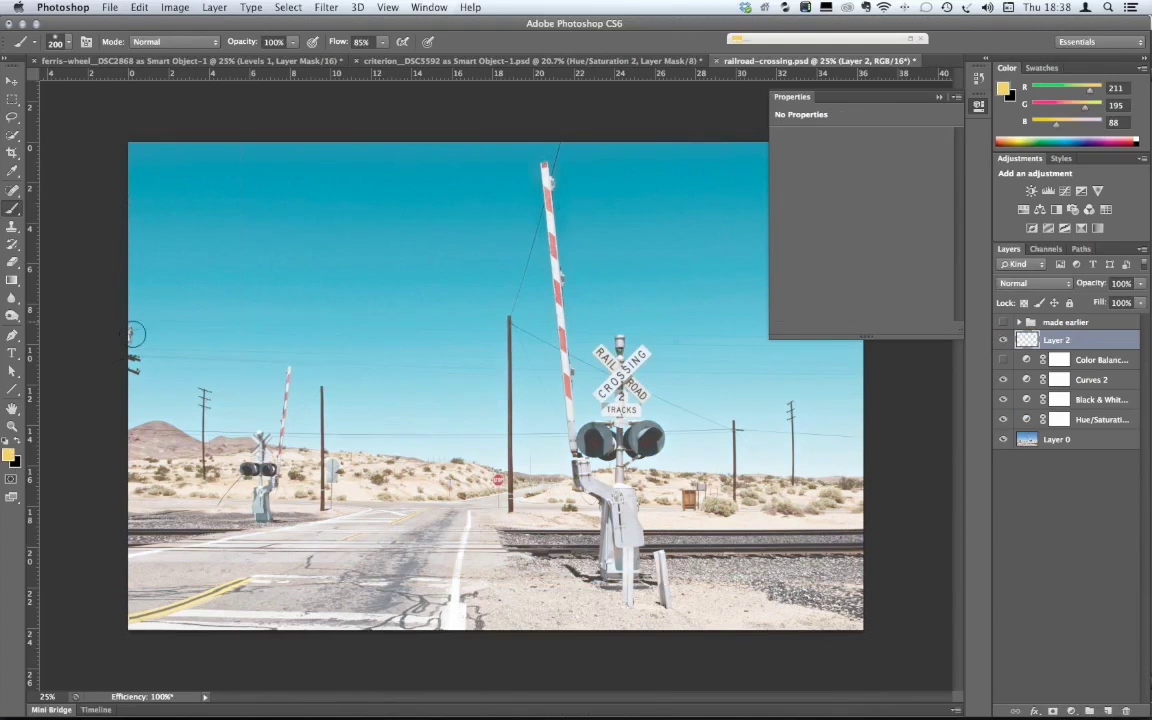
left_click(10, 456)
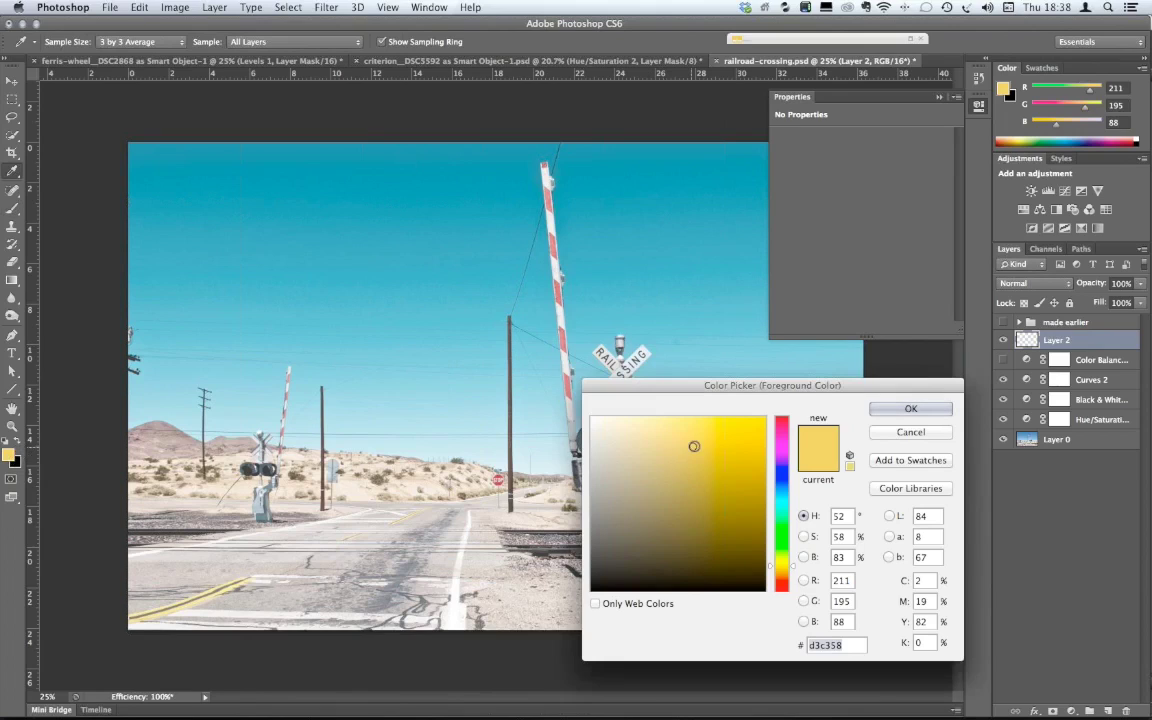
left_click_drag(694, 446, 695, 443)
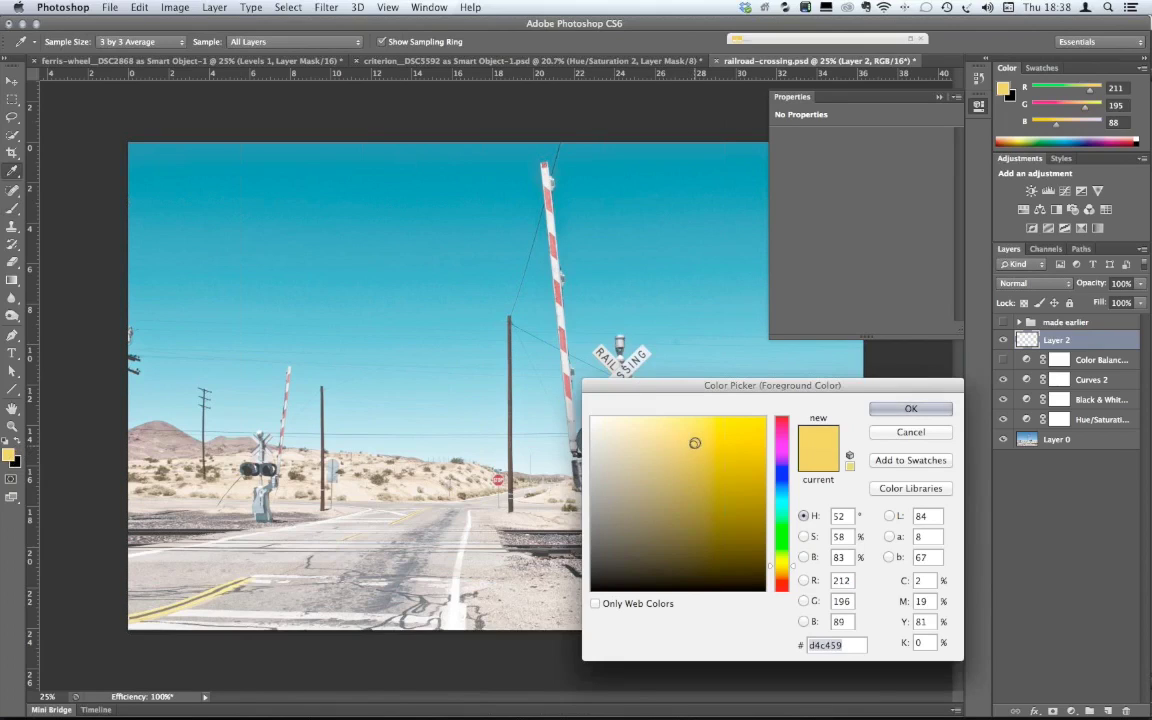
left_click(885, 408)
key("b")
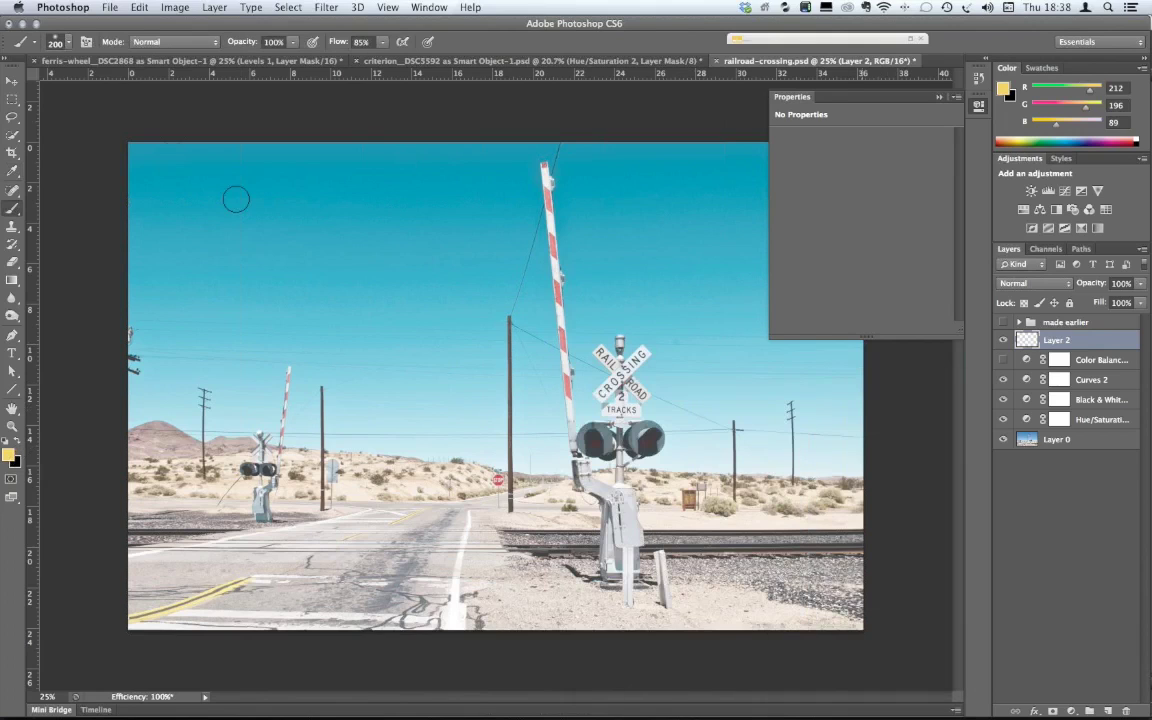
- Fill Layer 2 with the yellow foreground colour at Normal, 100% opacity
left_click(140, 8)
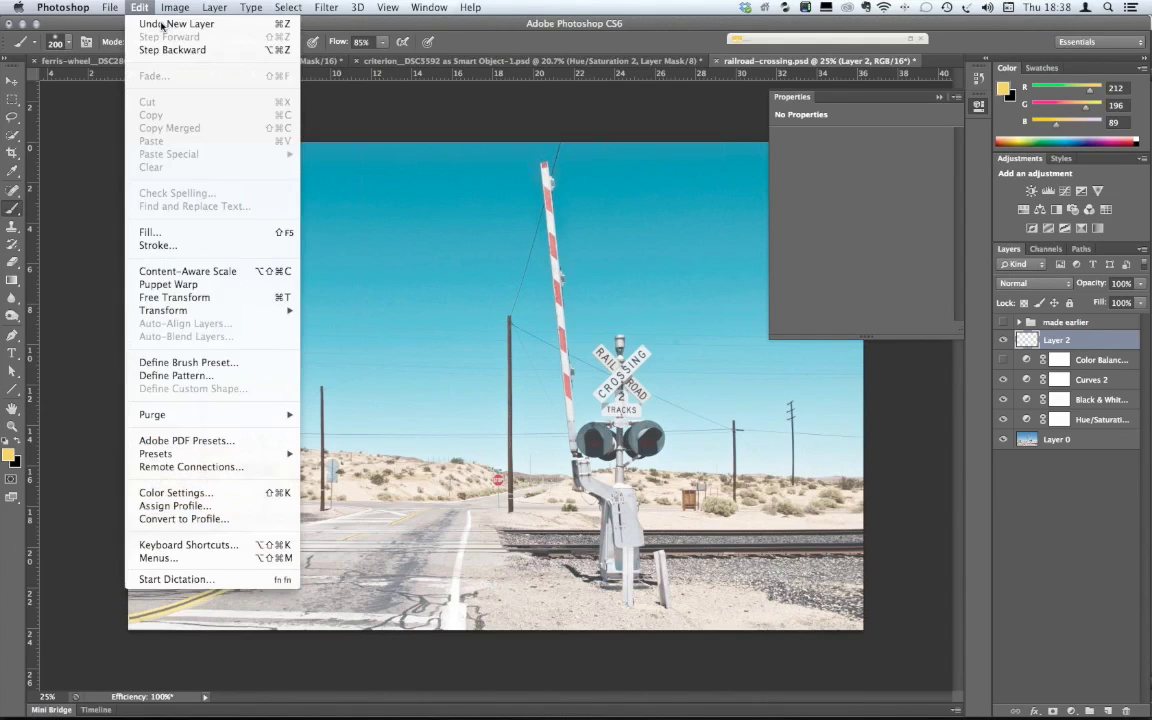
left_click(214, 234)
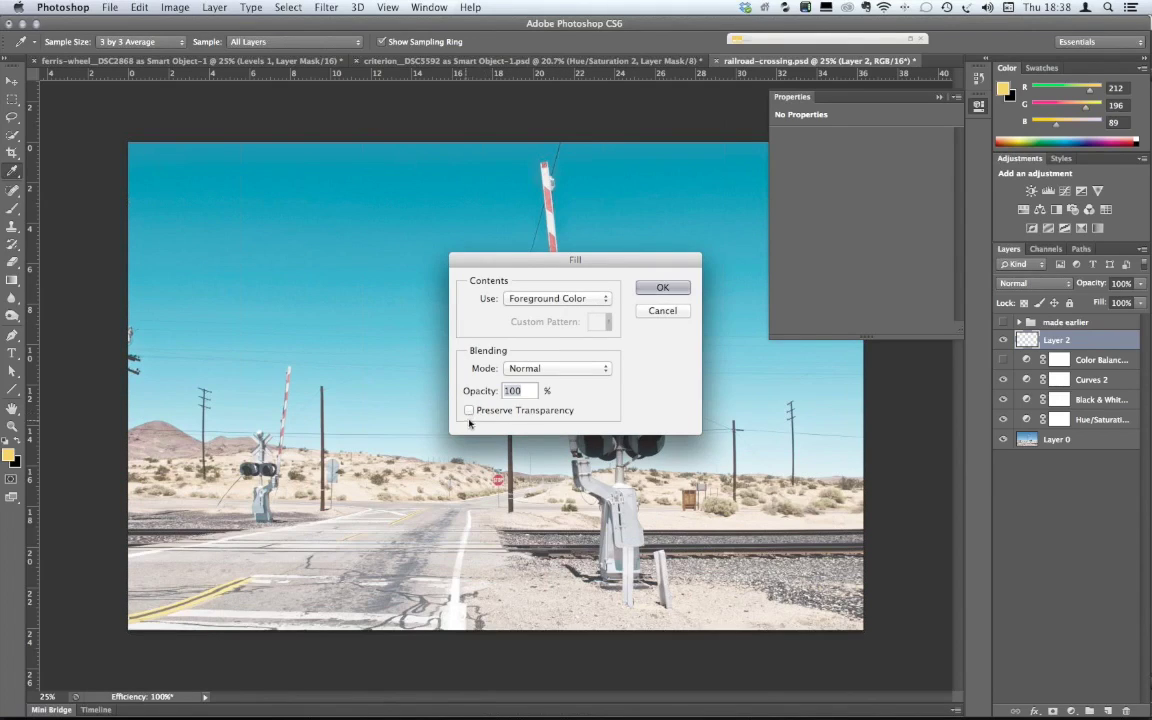
left_click(645, 288)
key("b")
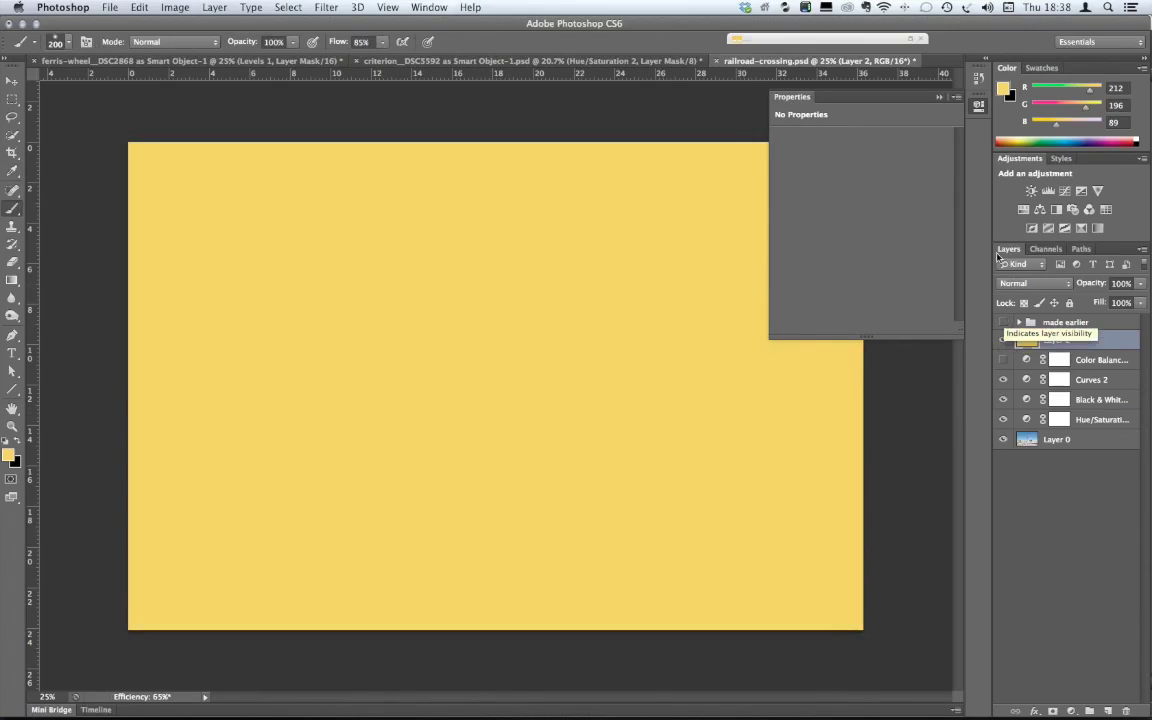
- Try Darken, Multiply, Lighten and Screen blend modes on Layer 2
left_click(1035, 288)
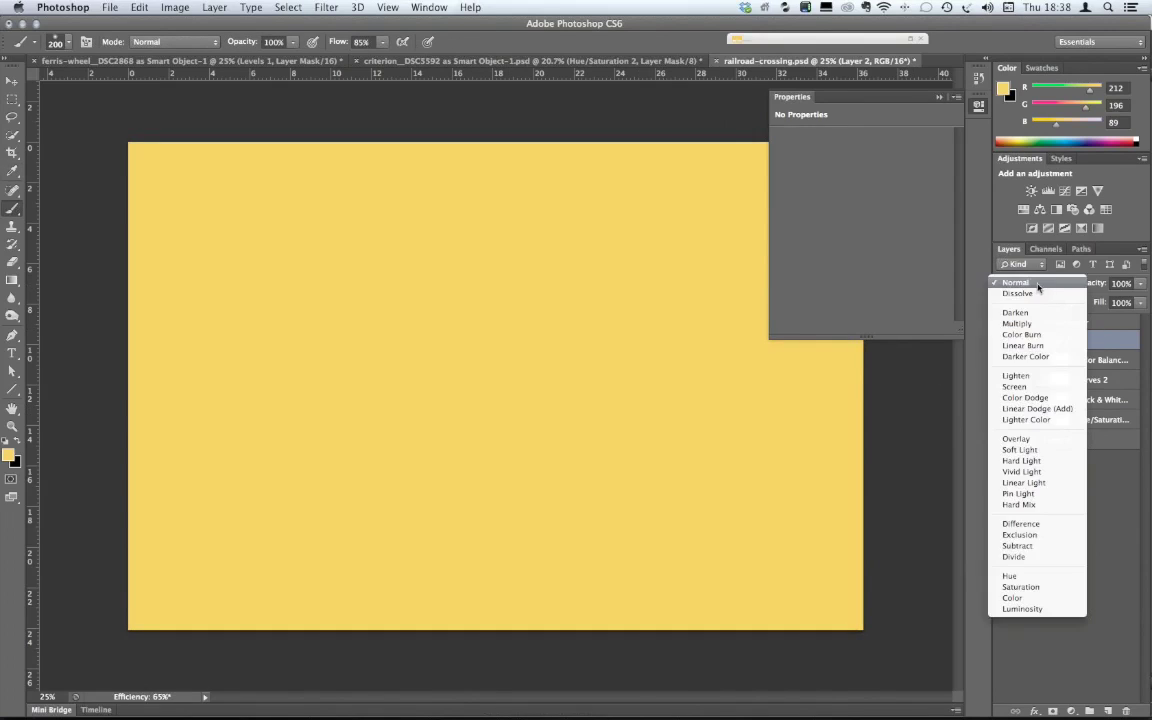
left_click(1034, 314)
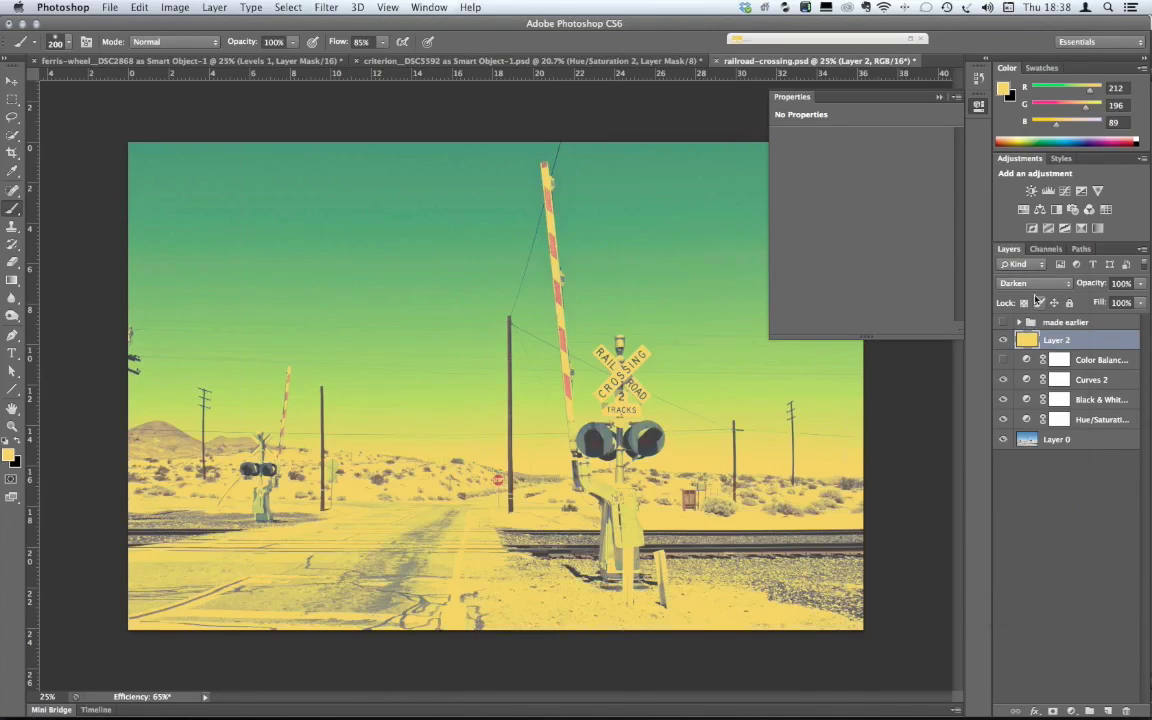
left_click(1034, 284)
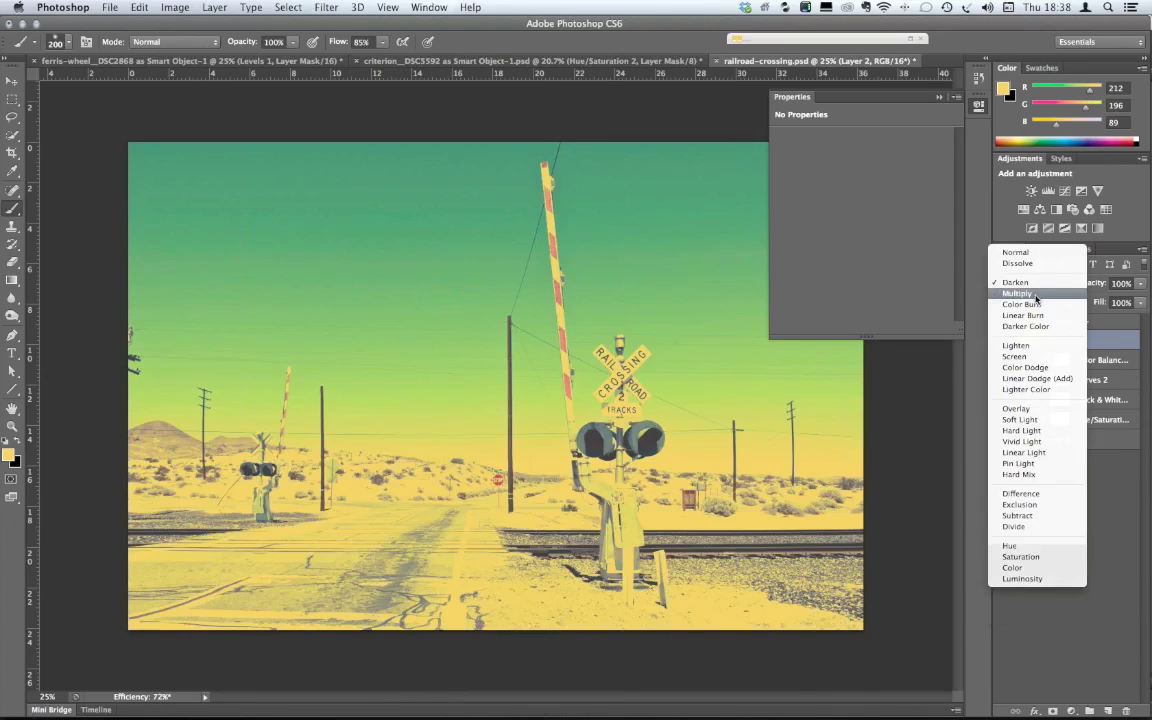
left_click(1036, 294)
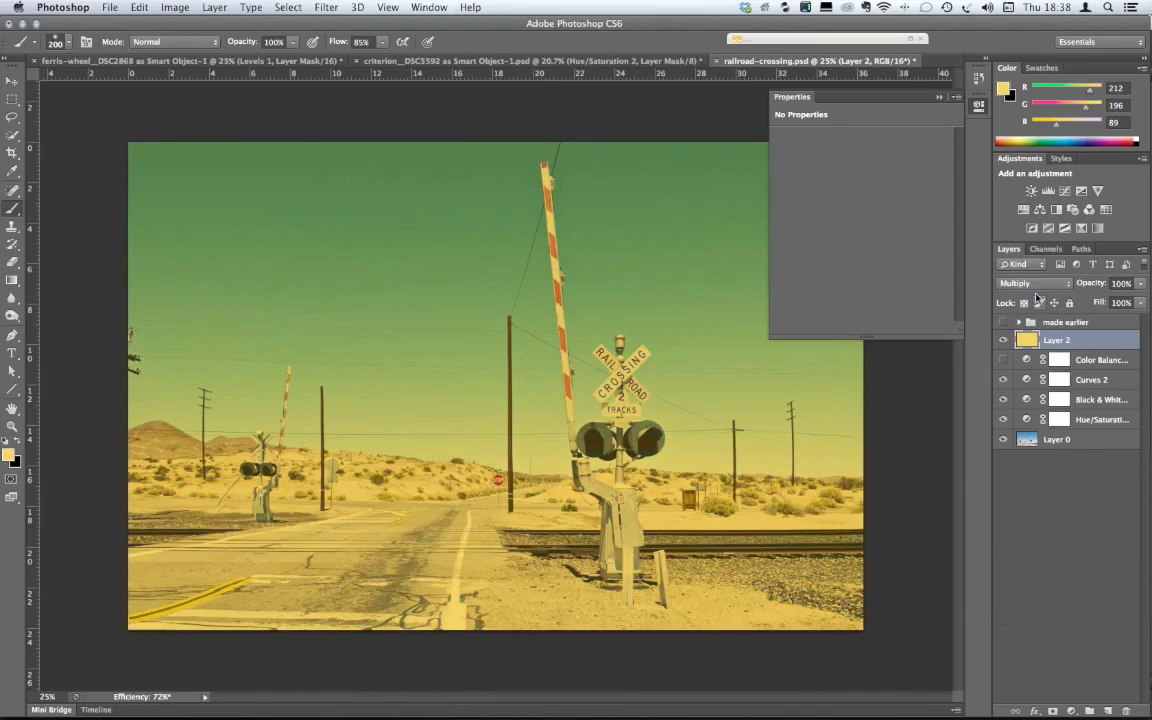
left_click(1036, 285)
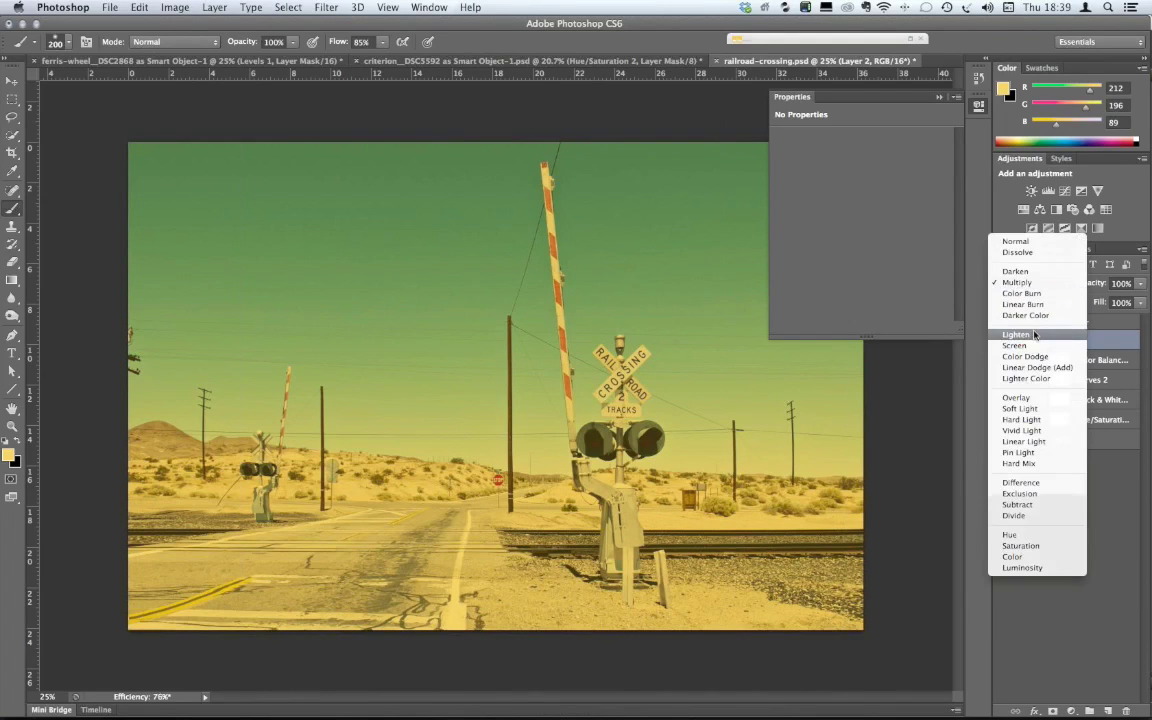
left_click(1037, 334)
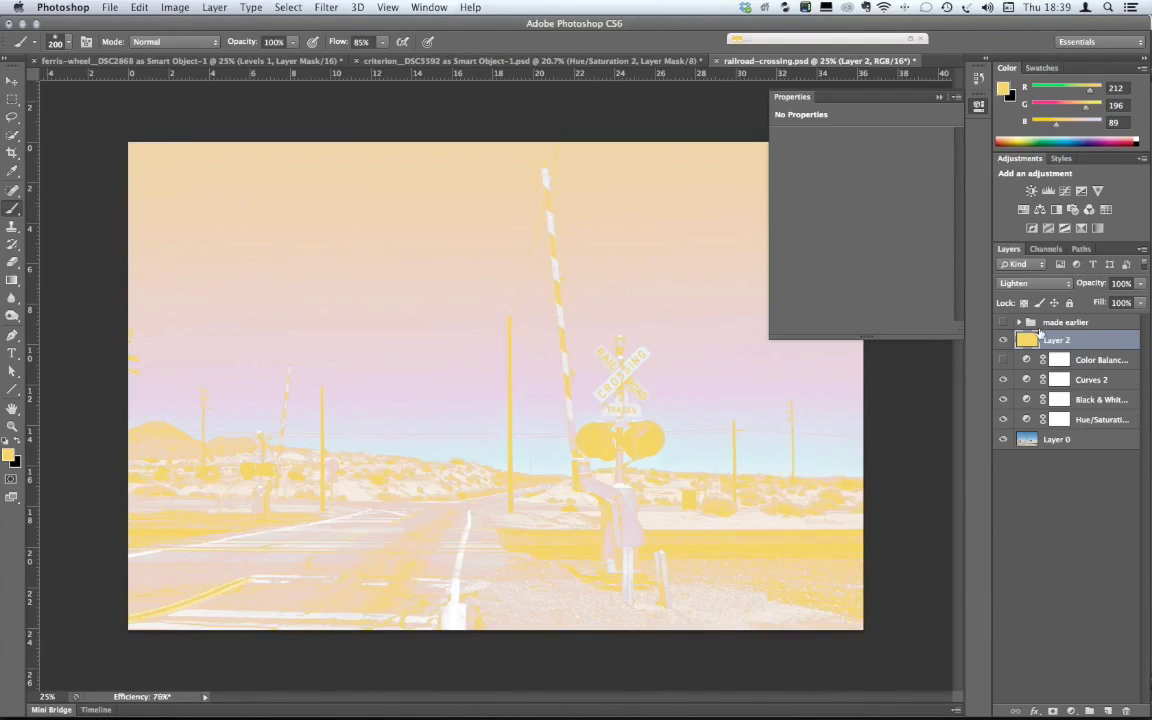
left_click(1036, 284)
left_click(1050, 298)
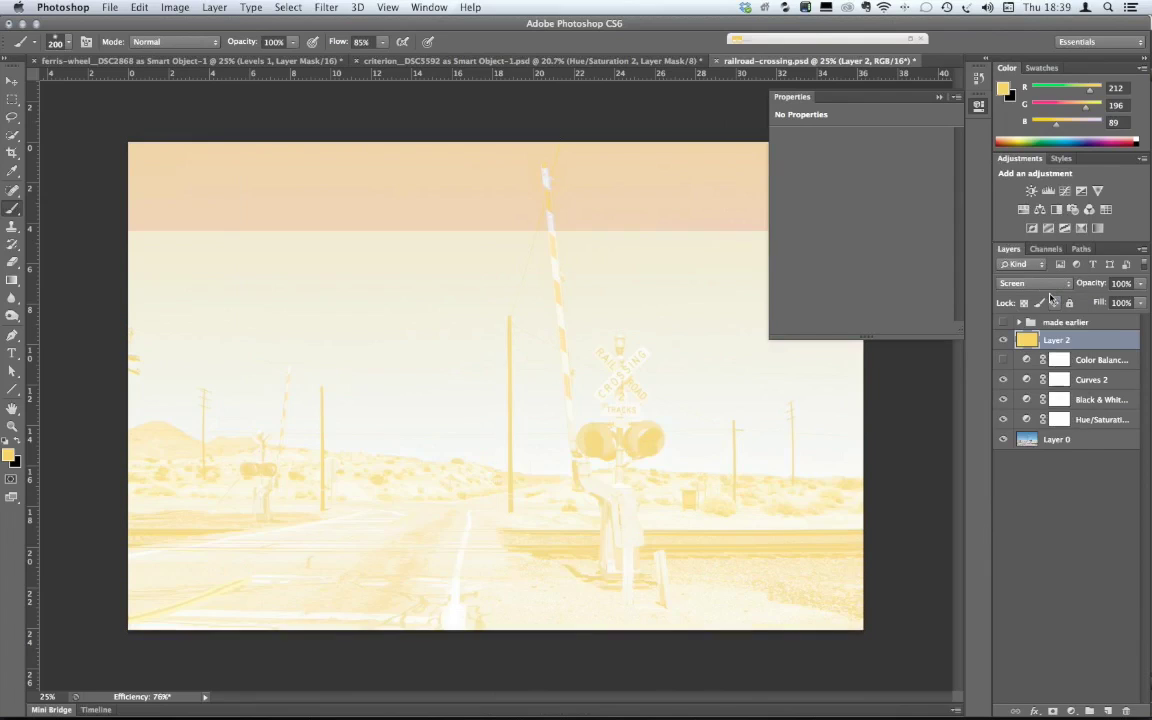
- Settle Layer 2 on Soft Light after trying Overlay, then select Curves 2
left_click(1040, 284)
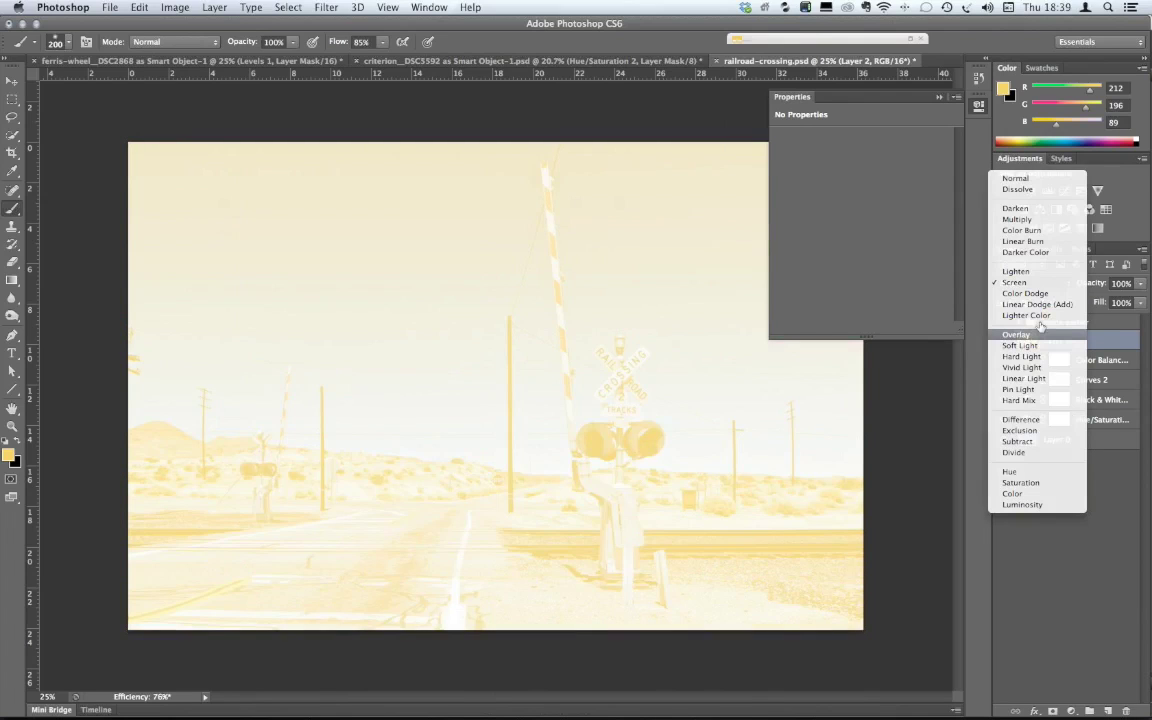
left_click(1016, 334)
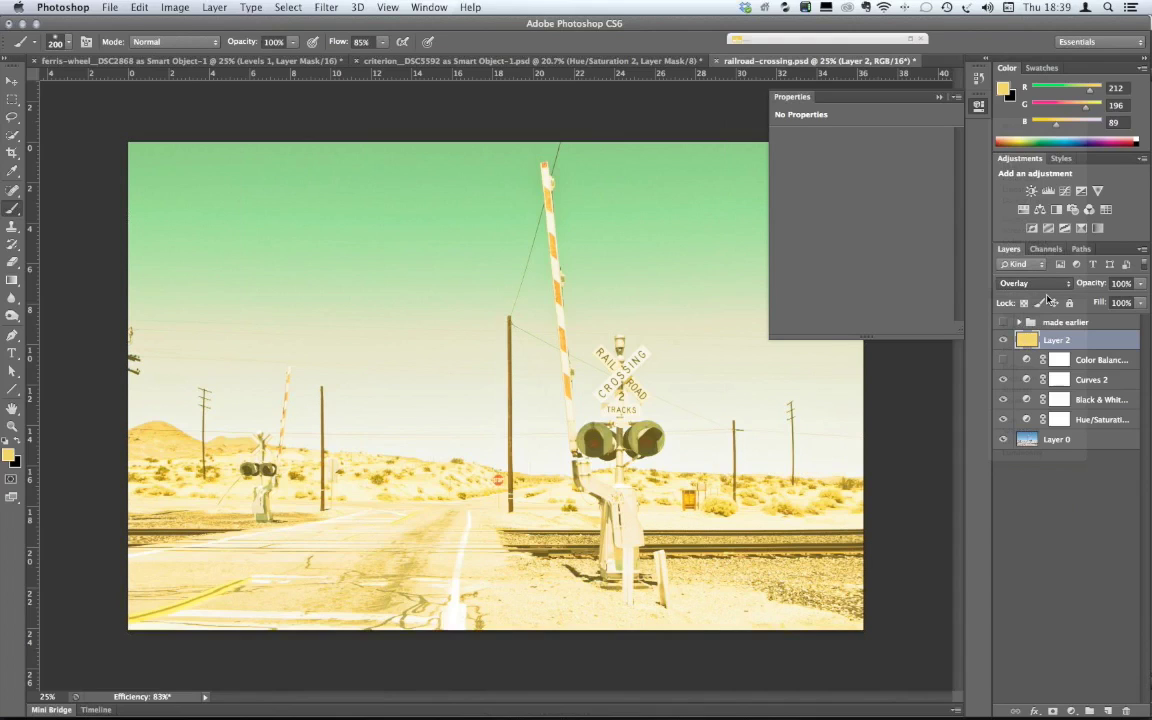
key("Down")
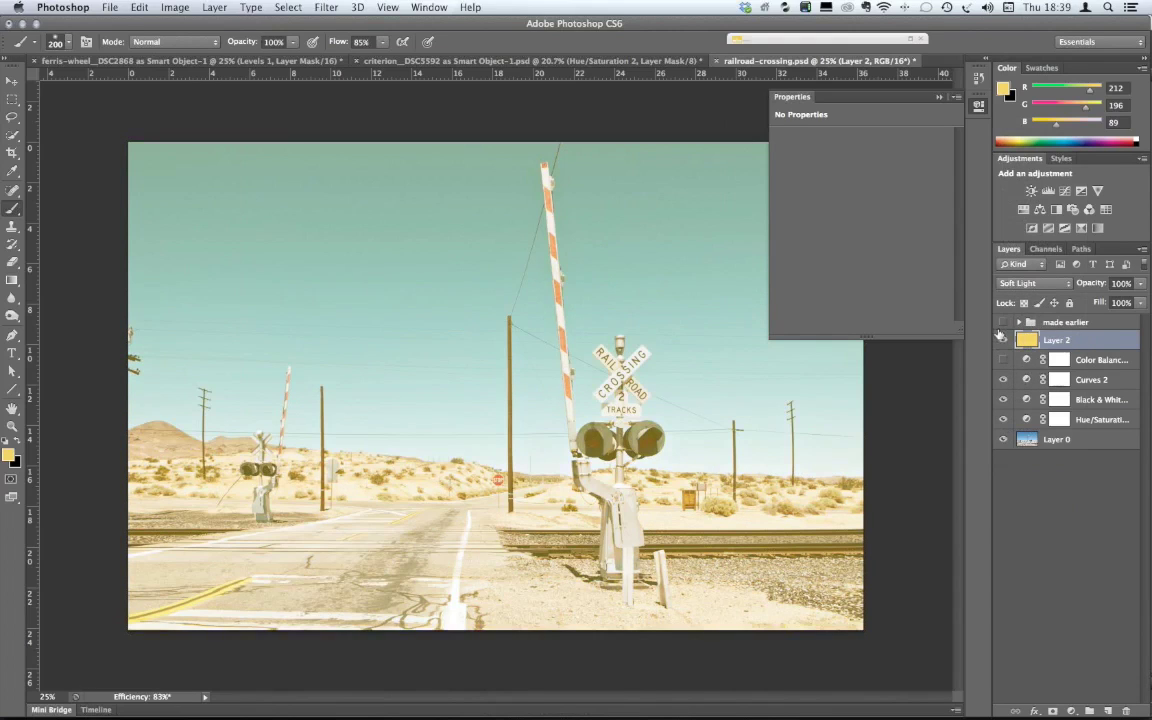
left_click(1025, 383)
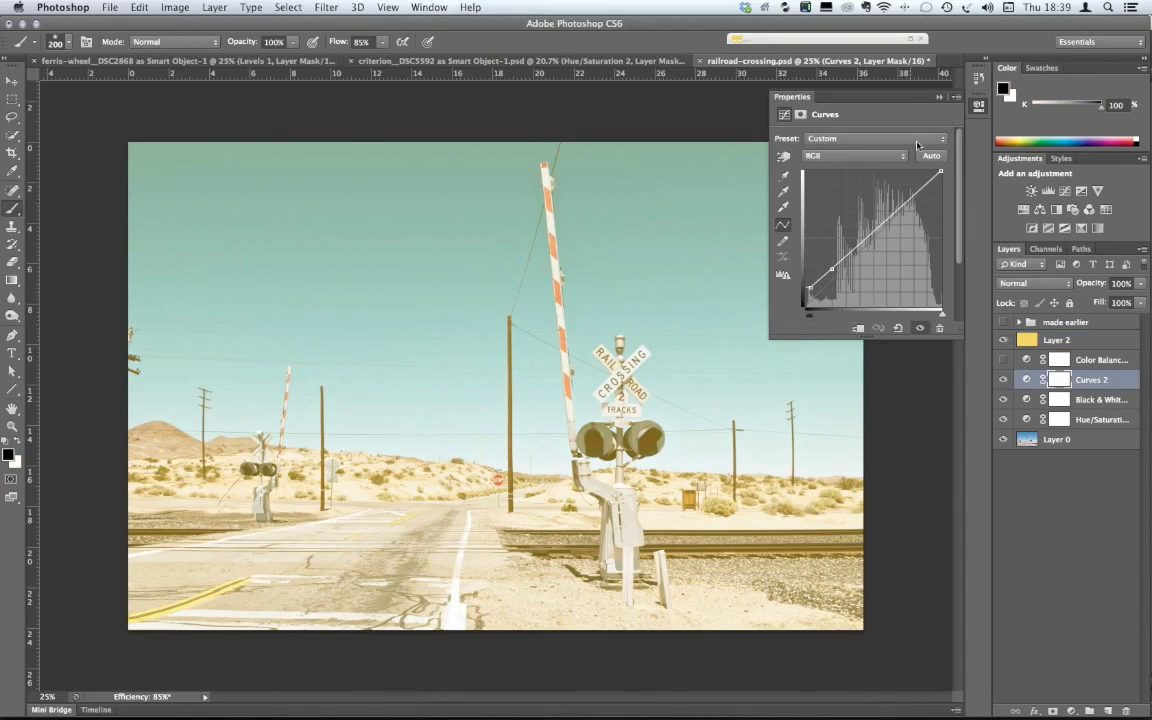
- Add a Curves 3 adjustment layer with a raised midtone point and the black point pulled in
left_click(845, 95)
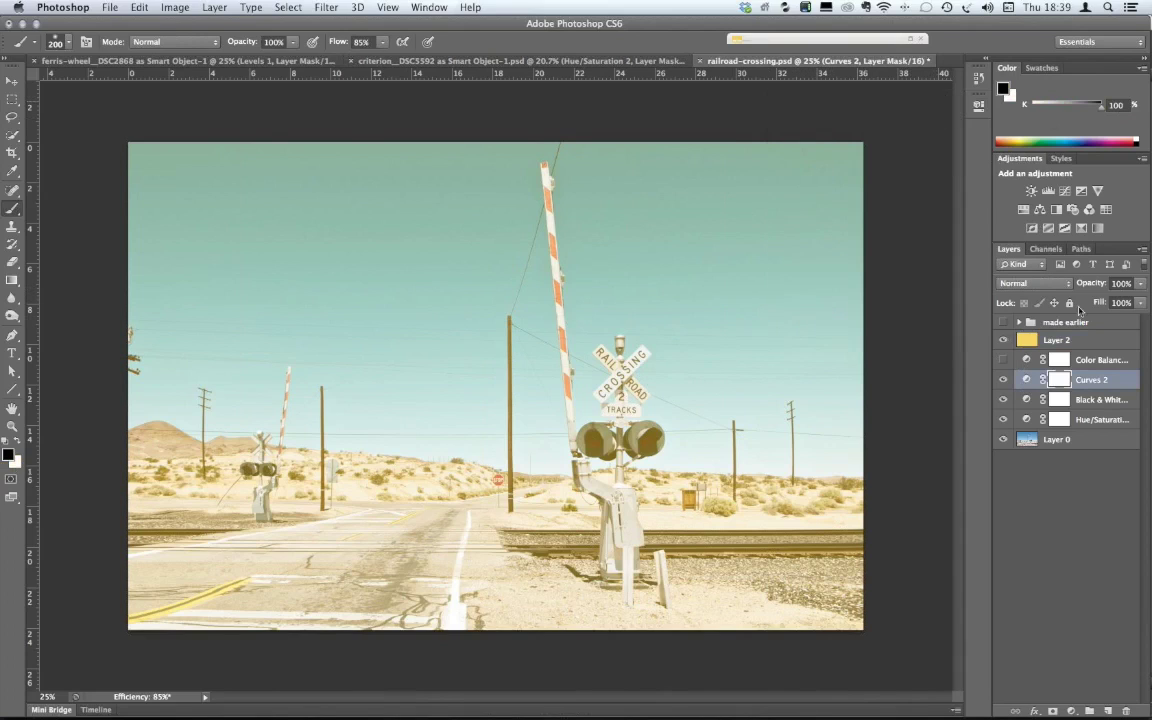
left_click(1073, 711)
left_click(1084, 529)
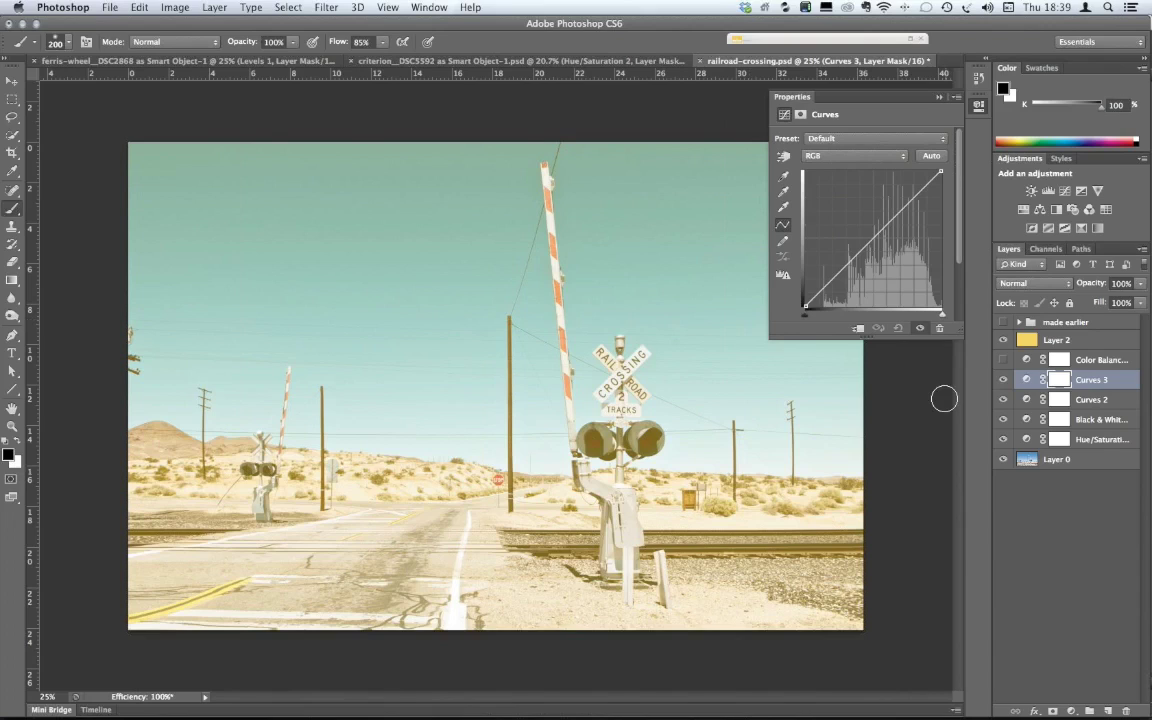
left_click(852, 258)
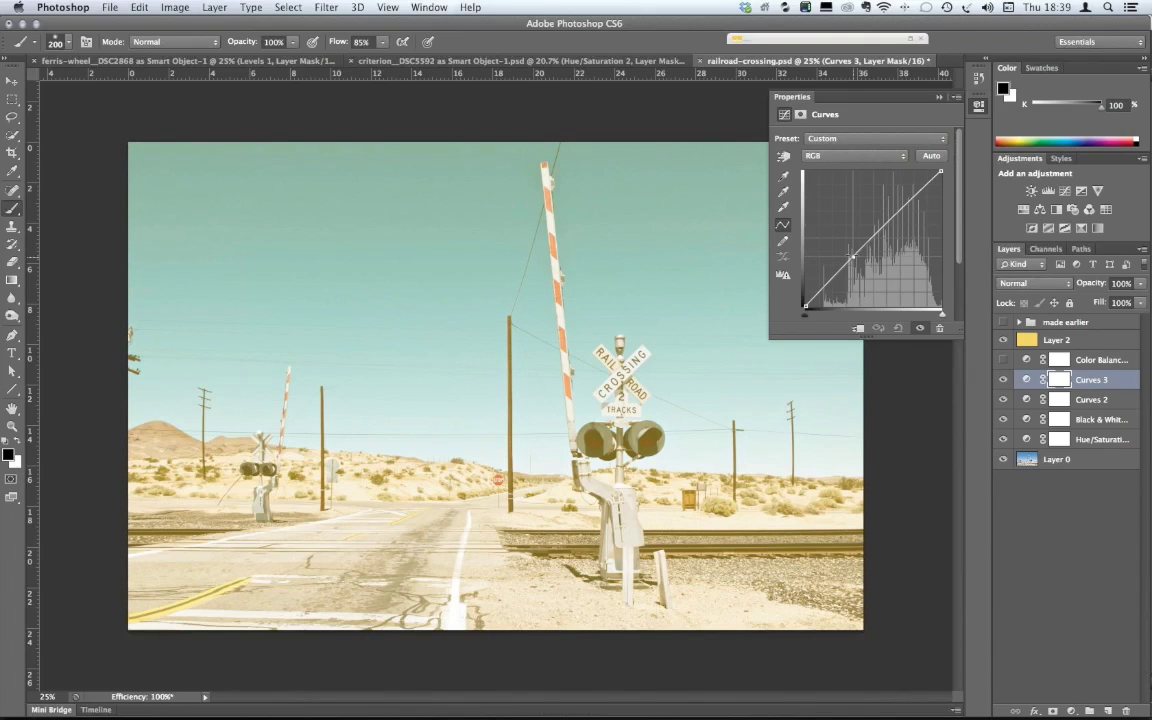
left_click_drag(852, 258, 856, 261)
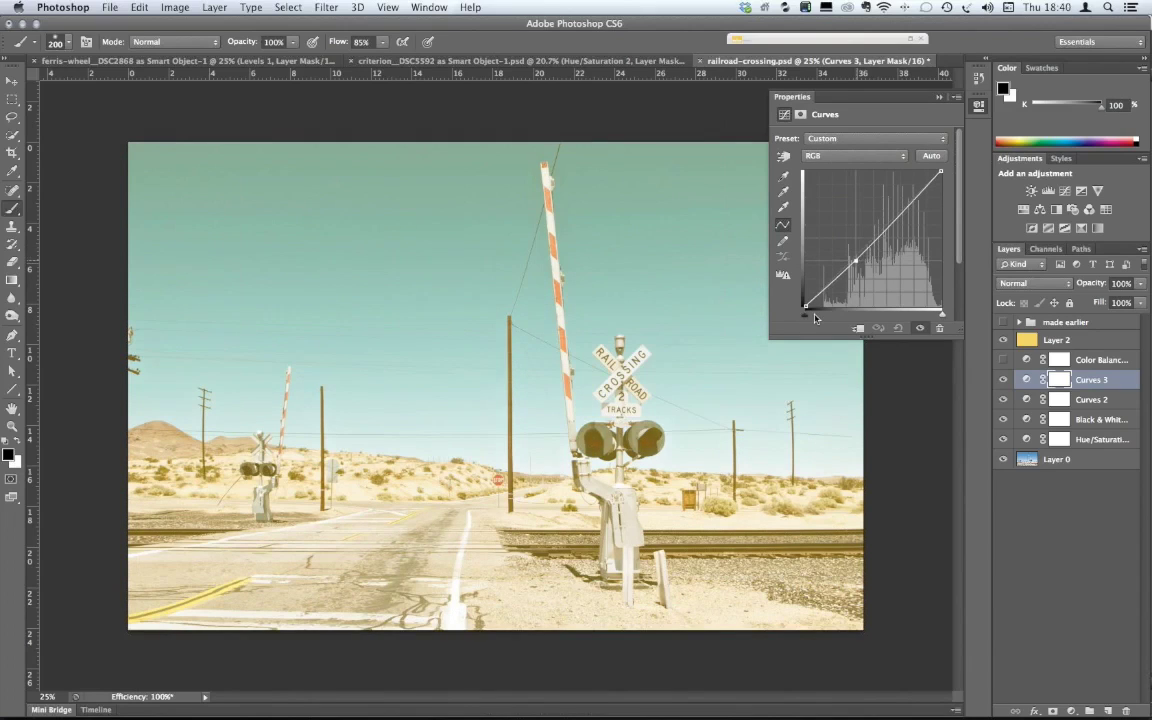
left_click_drag(815, 318, 820, 315)
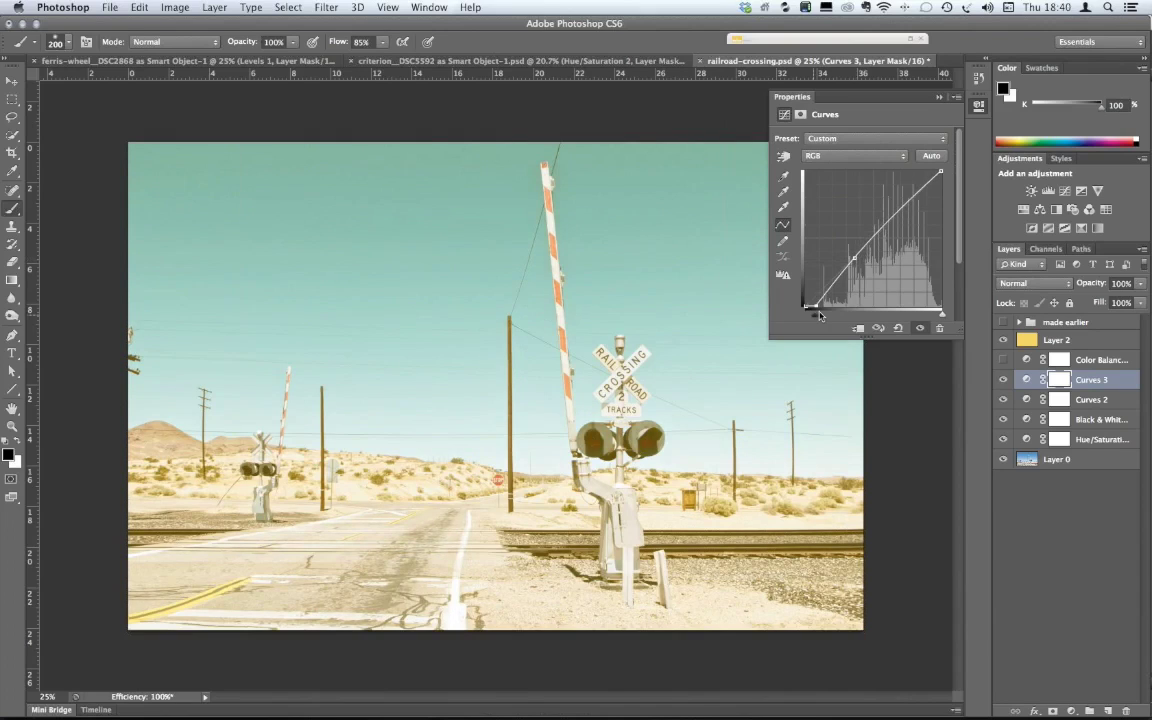
left_click(976, 104)
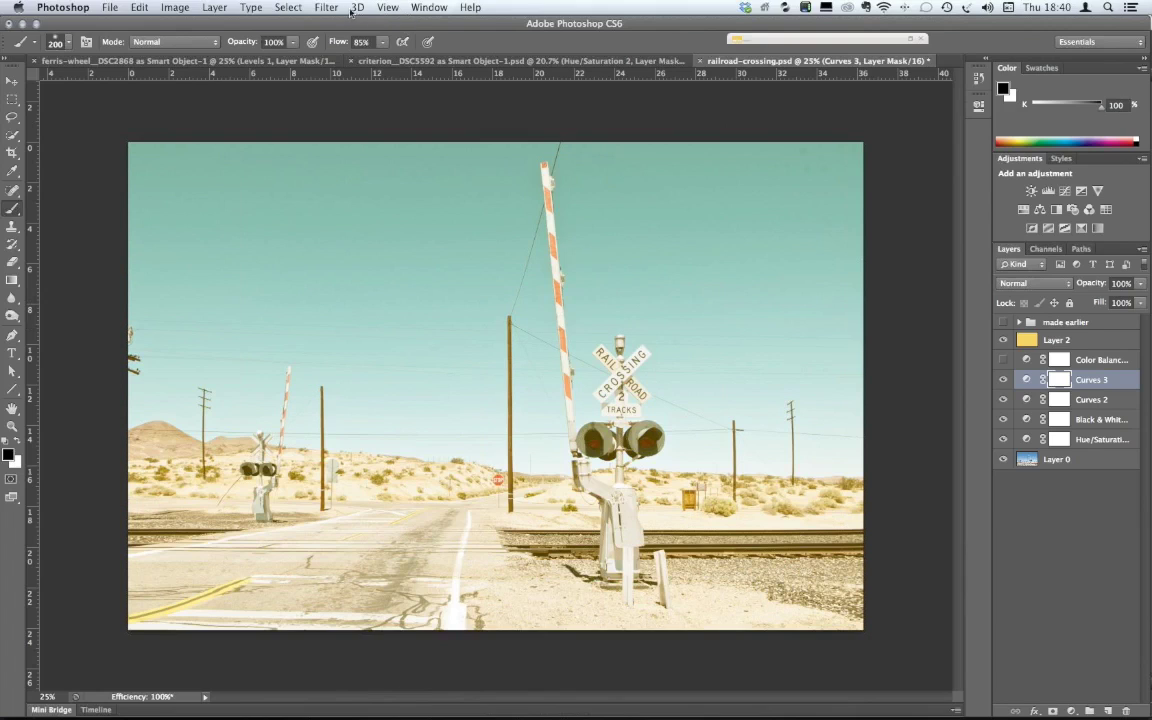
- Open View > Proof Setup > Custom to show the Tecco Satin proof condition
left_click(388, 9)
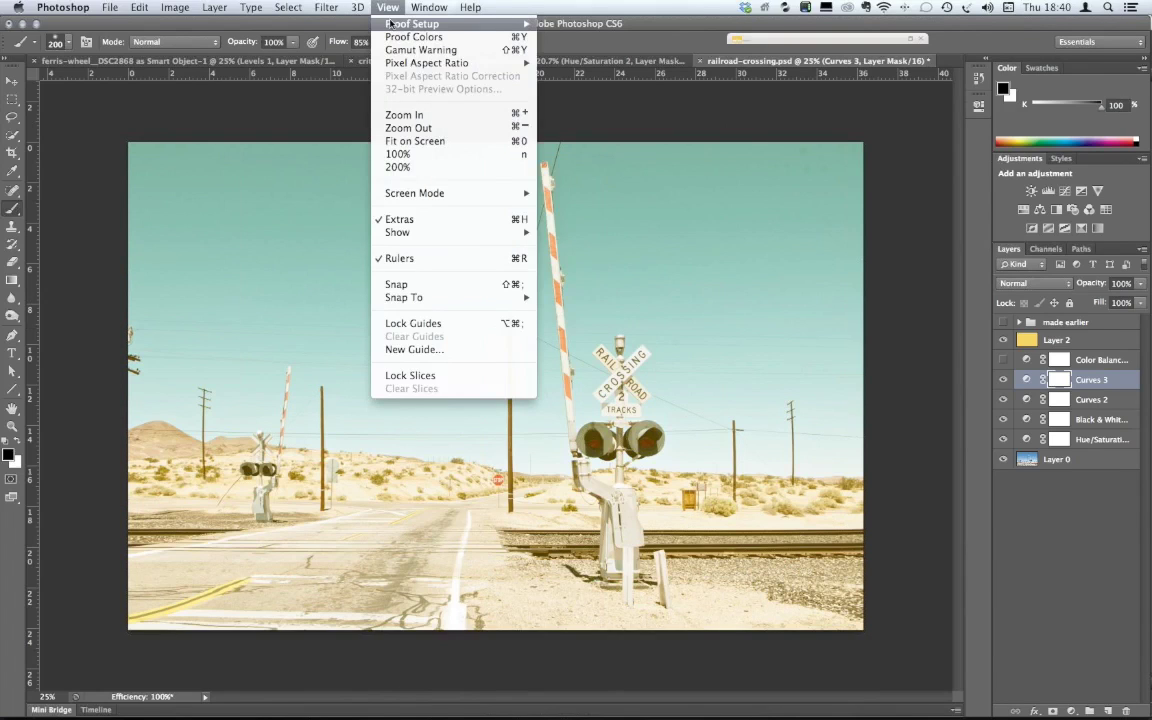
mouse_move(389, 22)
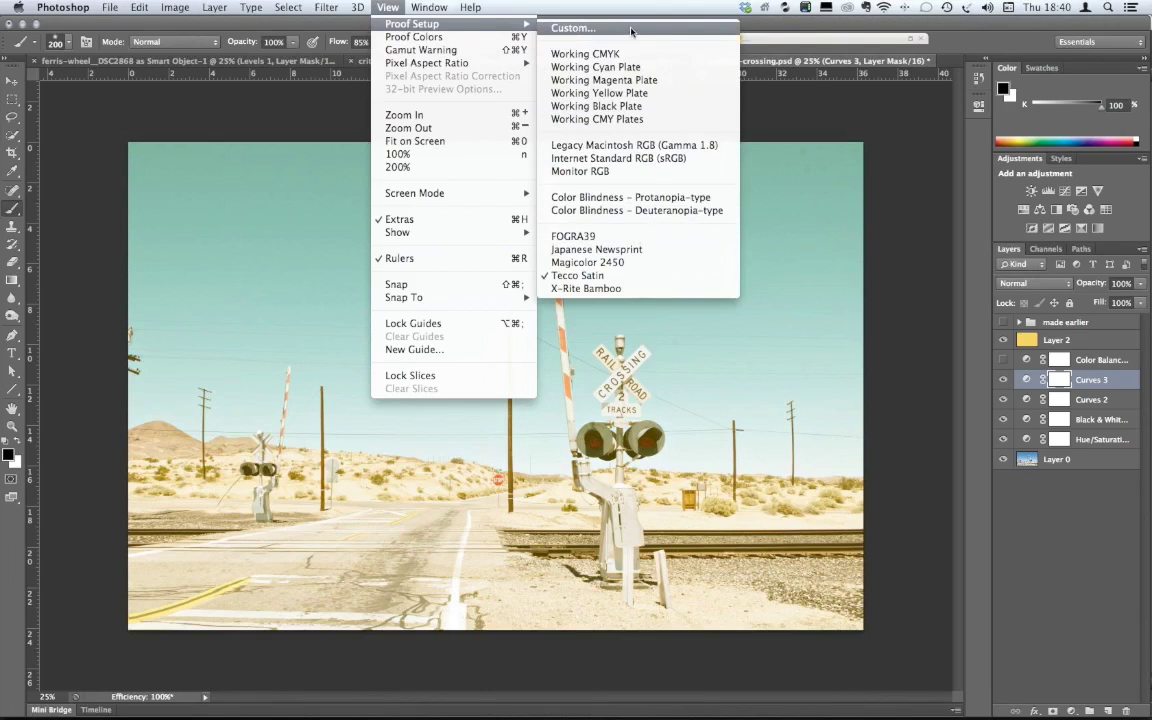
left_click(690, 34)
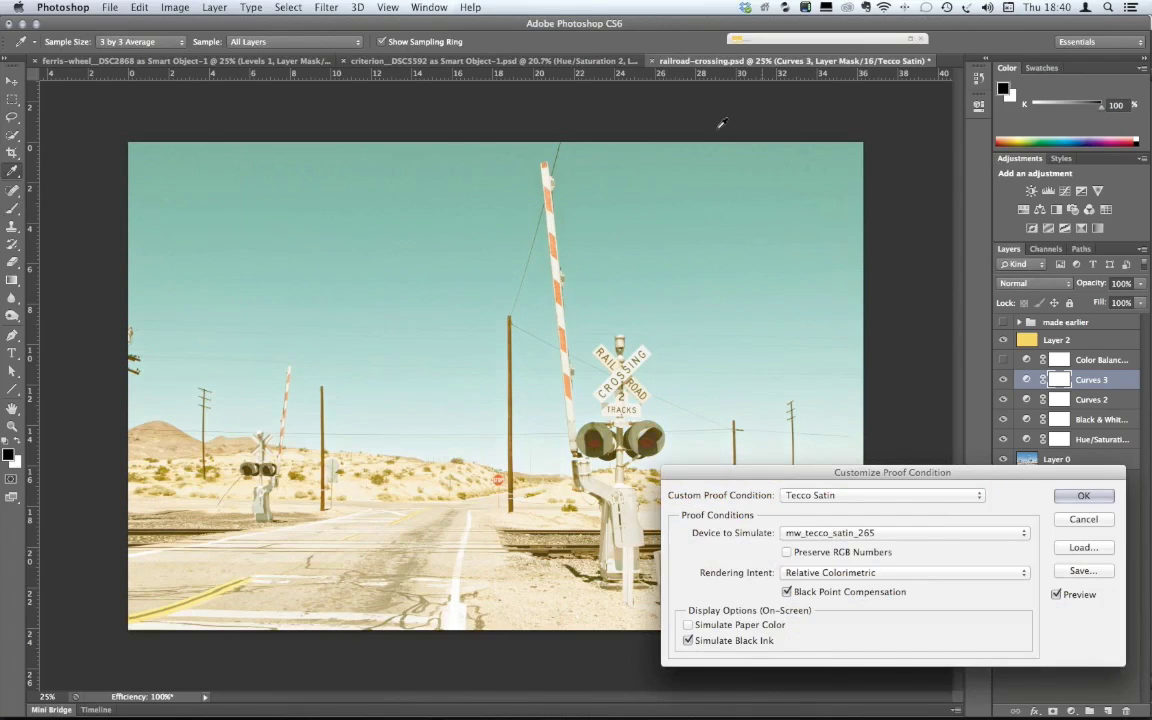
- Choose HFA_Eps3800_MK_Bamboo as the Device to Simulate in the proof condition dialog
left_click_drag(892, 472, 843, 131)
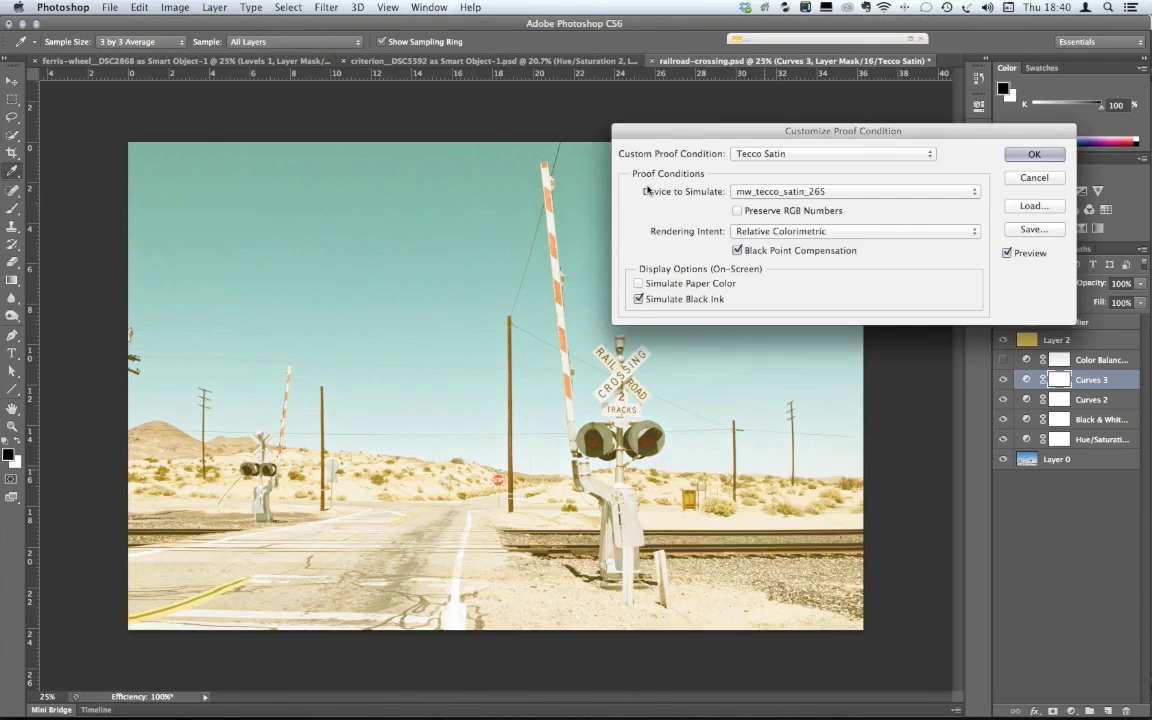
left_click_drag(647, 189, 657, 184)
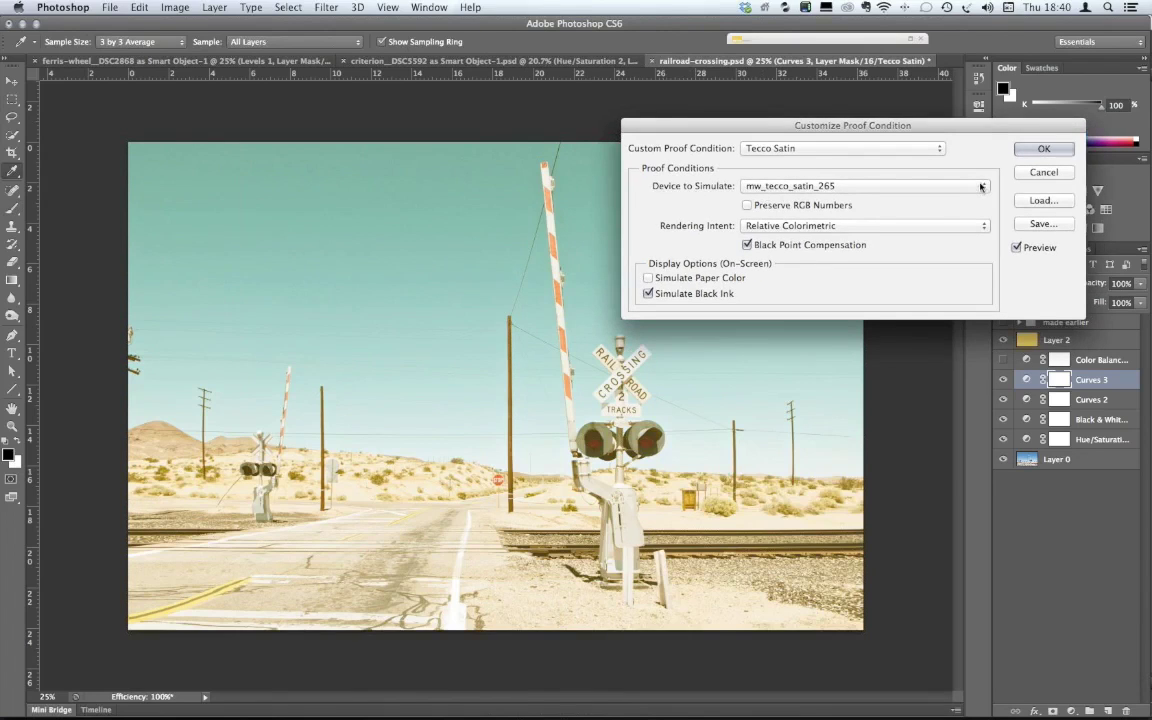
left_click(880, 186)
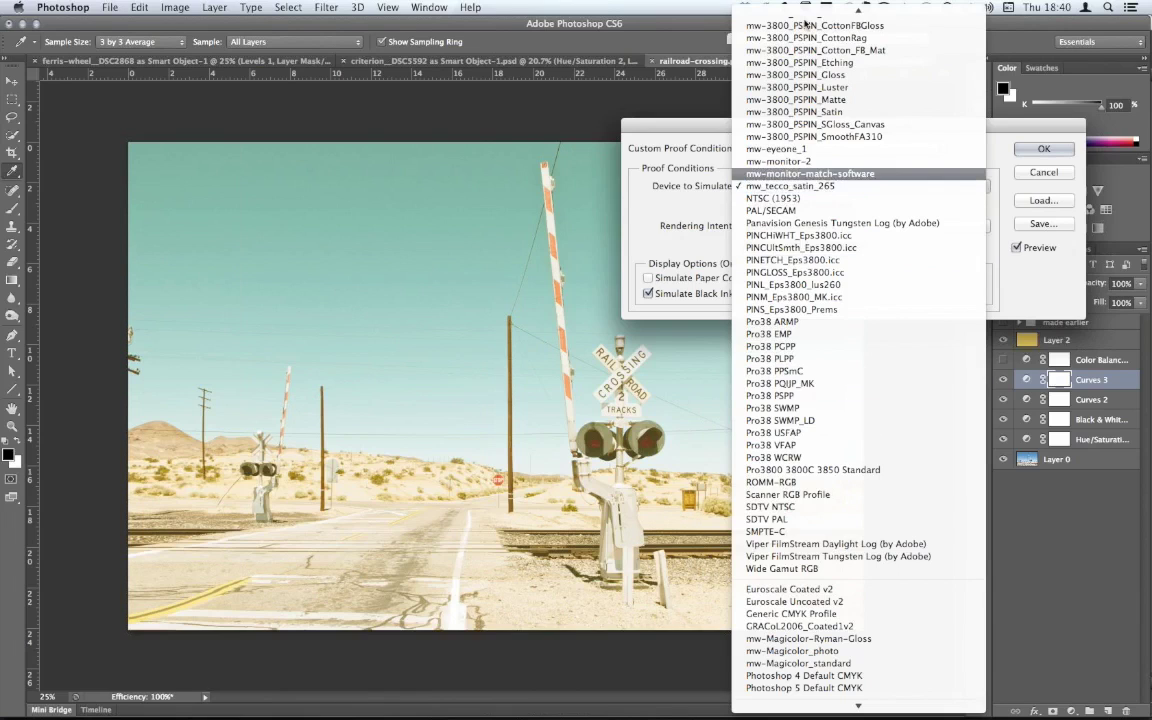
scroll(858, 218, "up", 3)
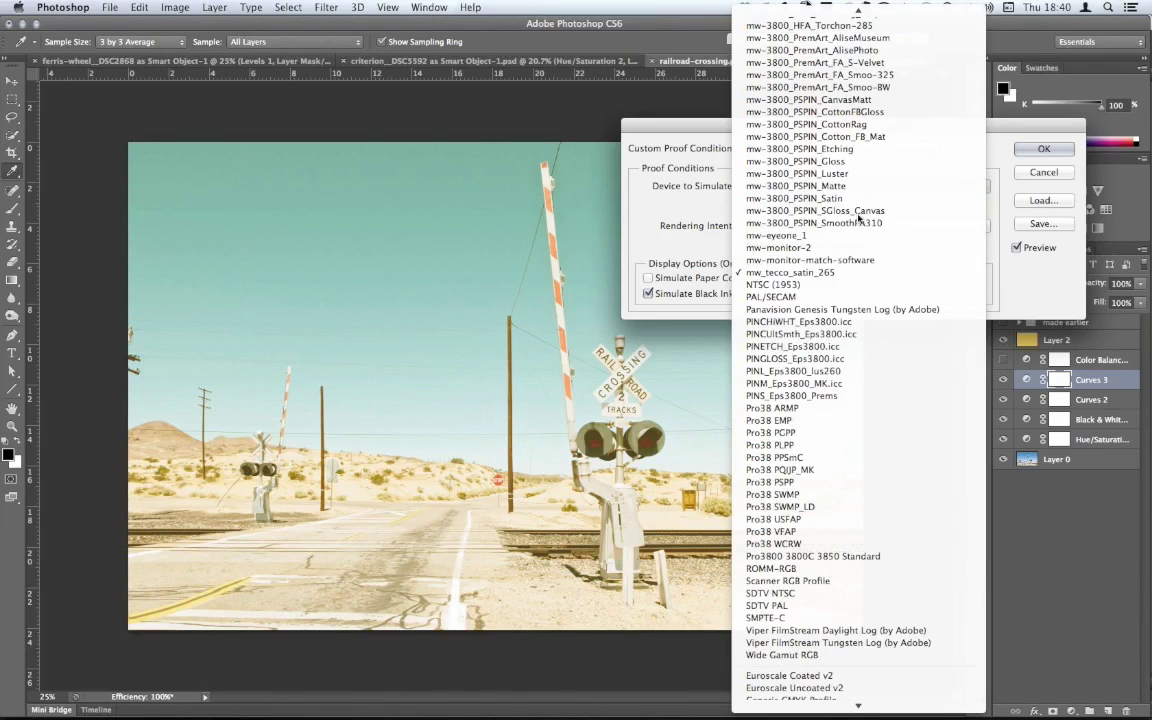
scroll(858, 218, "up", 10)
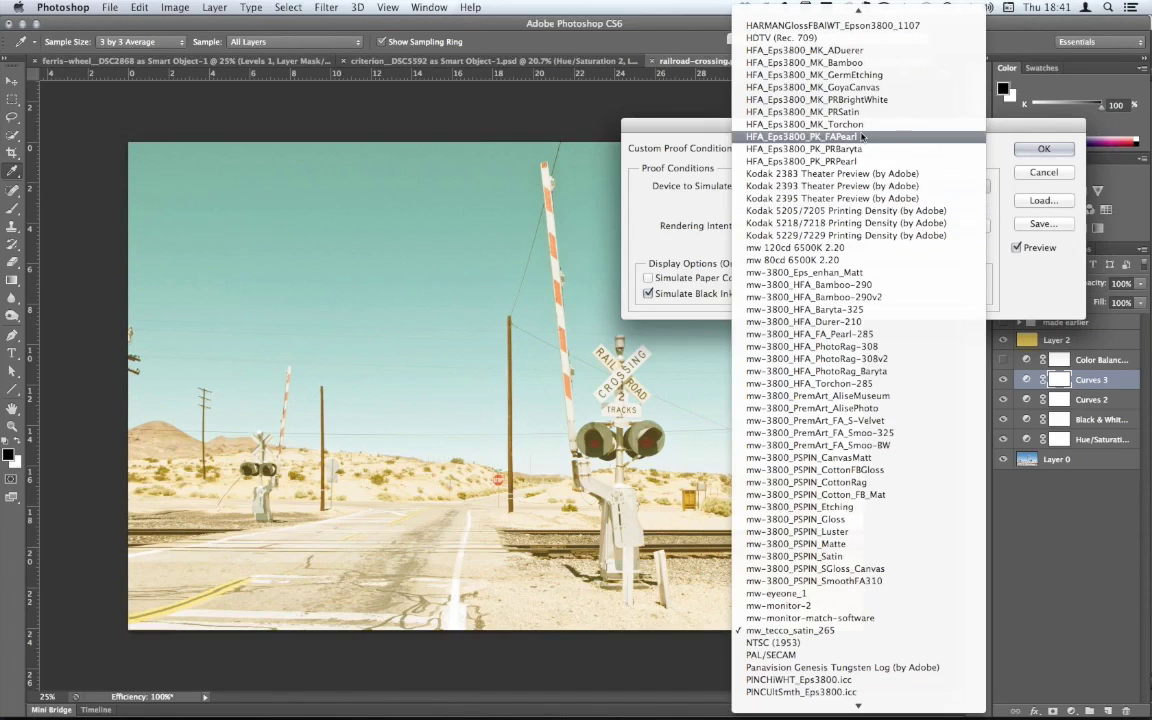
left_click(855, 63)
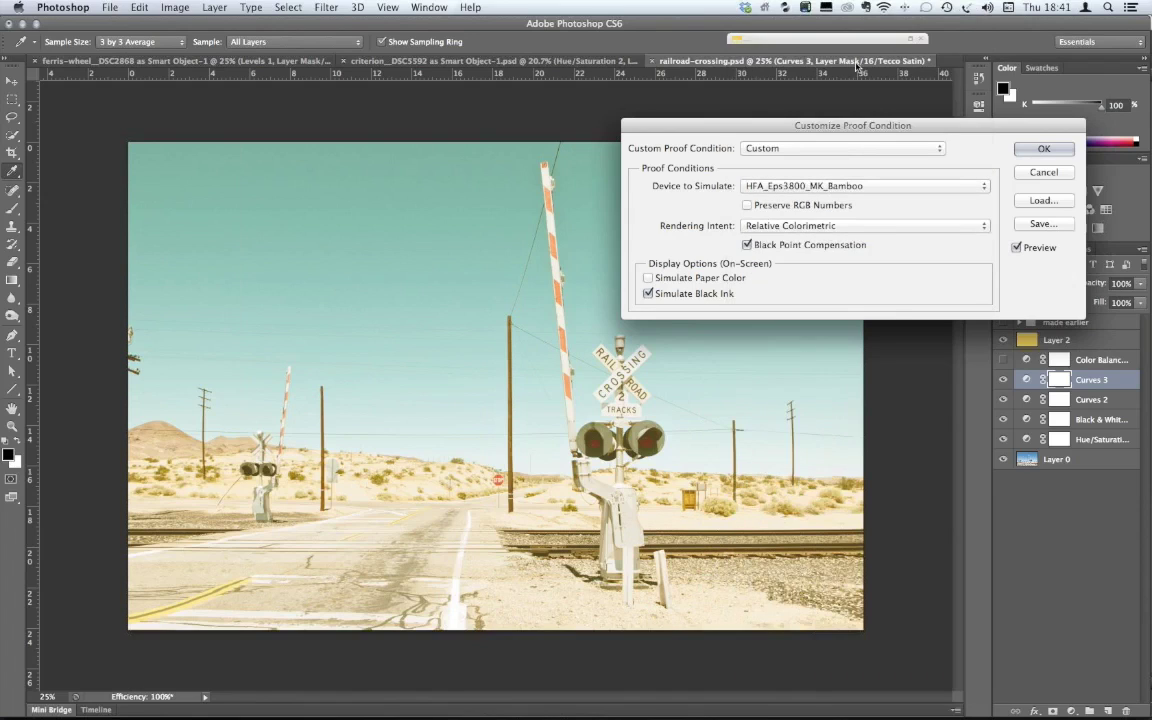
- Turn on Simulate Paper Color for the Bamboo proof, comparing it off and on
left_click(648, 278)
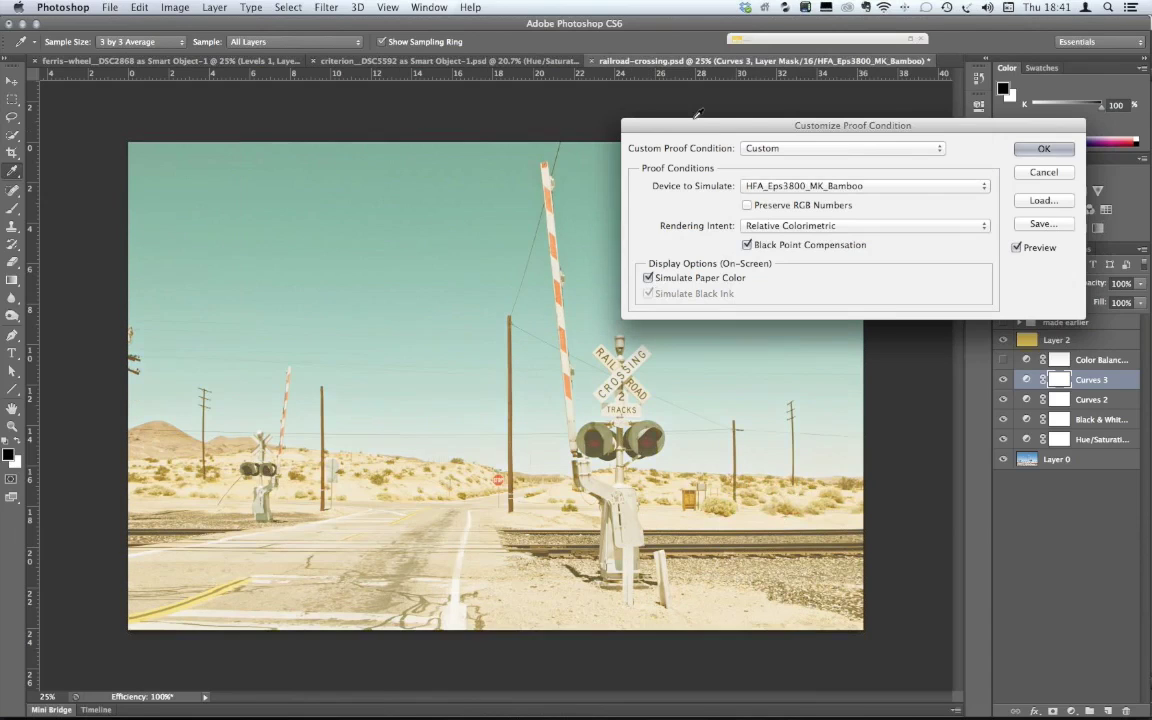
left_click_drag(730, 122, 779, 116)
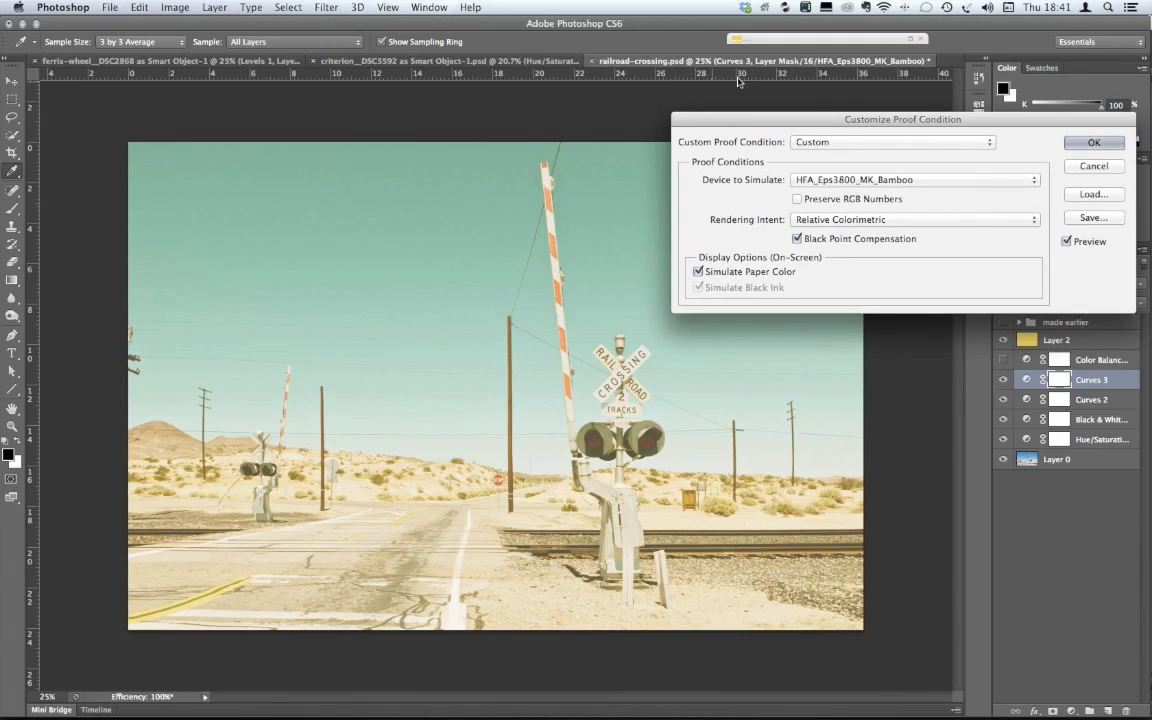
left_click(698, 272)
left_click(698, 272)
left_click_drag(974, 123, 957, 123)
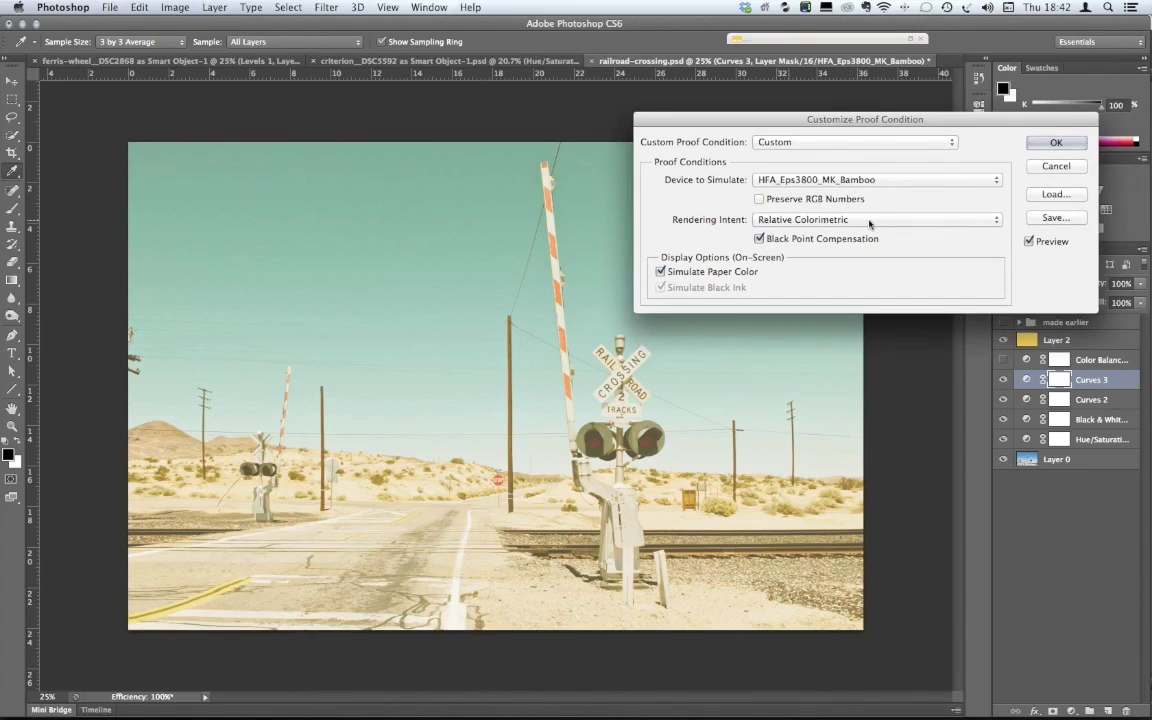
- Keep Relative Colorimetric rendering intent after comparing it with Perceptual, then choose Save
left_click(807, 222)
left_click(875, 197)
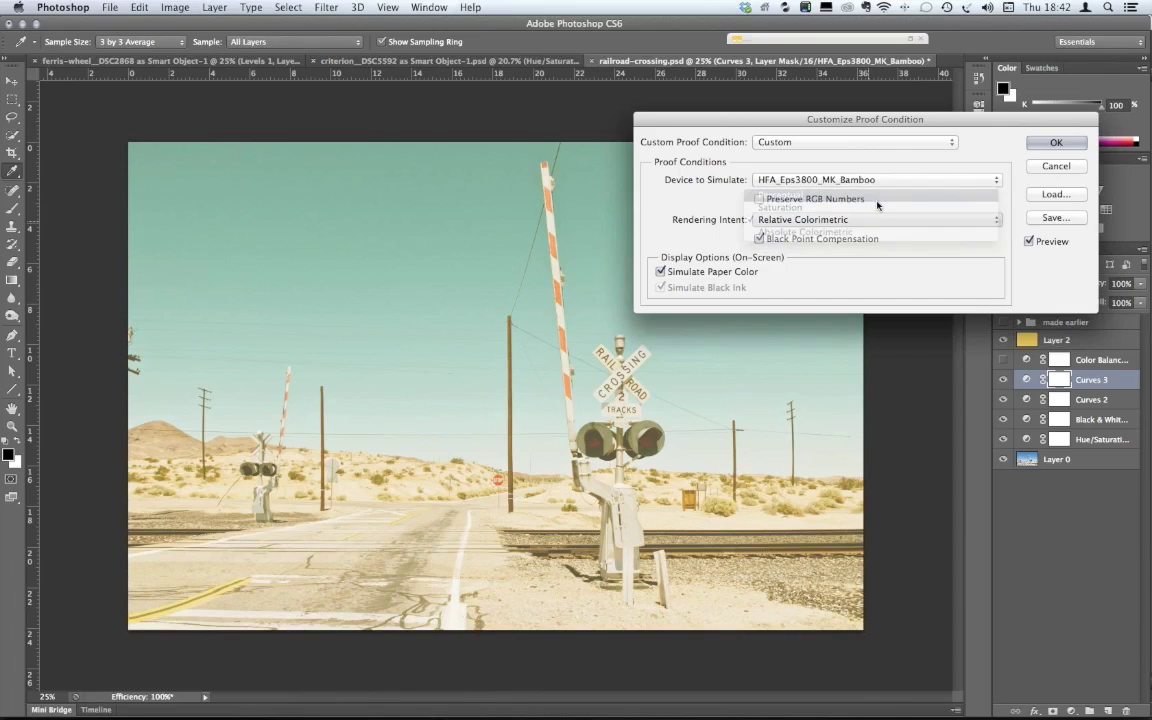
left_click(875, 219)
left_click(862, 245)
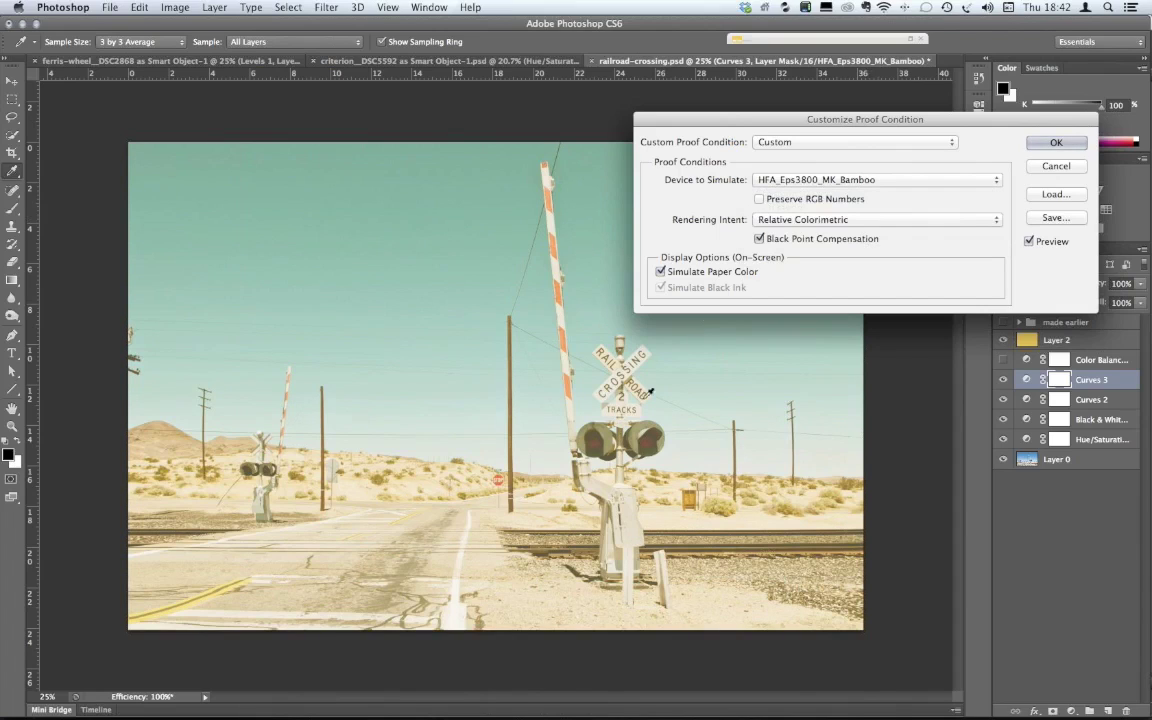
left_click(812, 219)
left_click(815, 201)
left_click(817, 219)
left_click(815, 245)
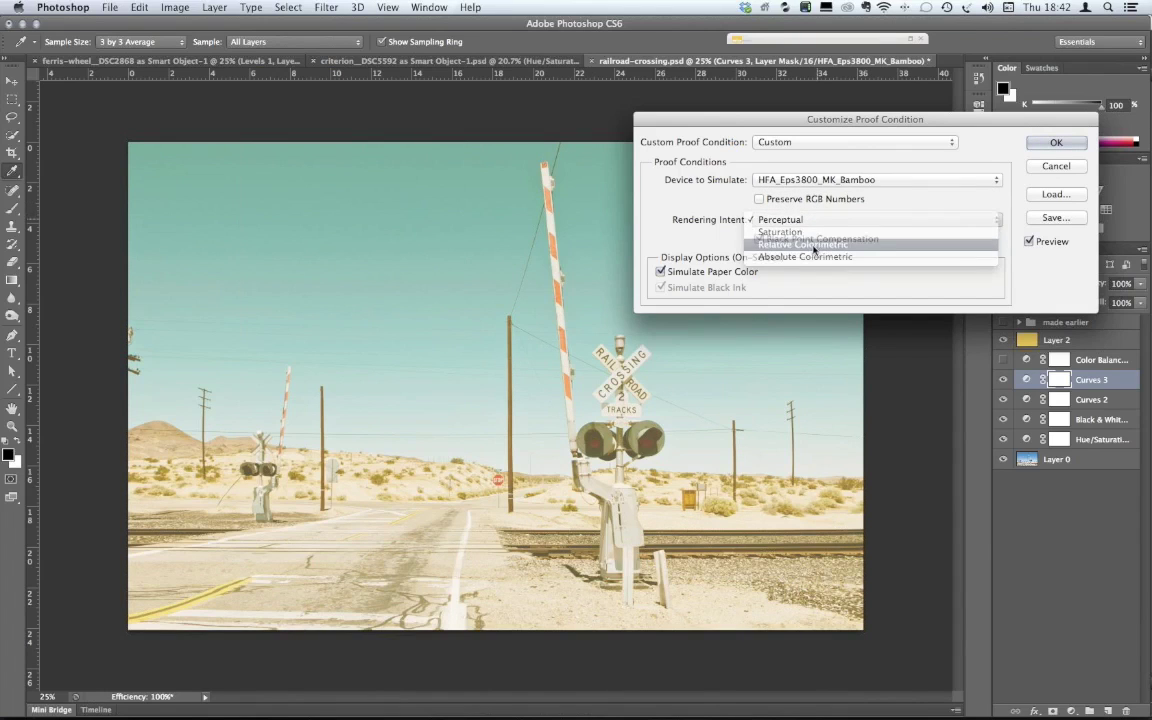
left_click(1084, 216)
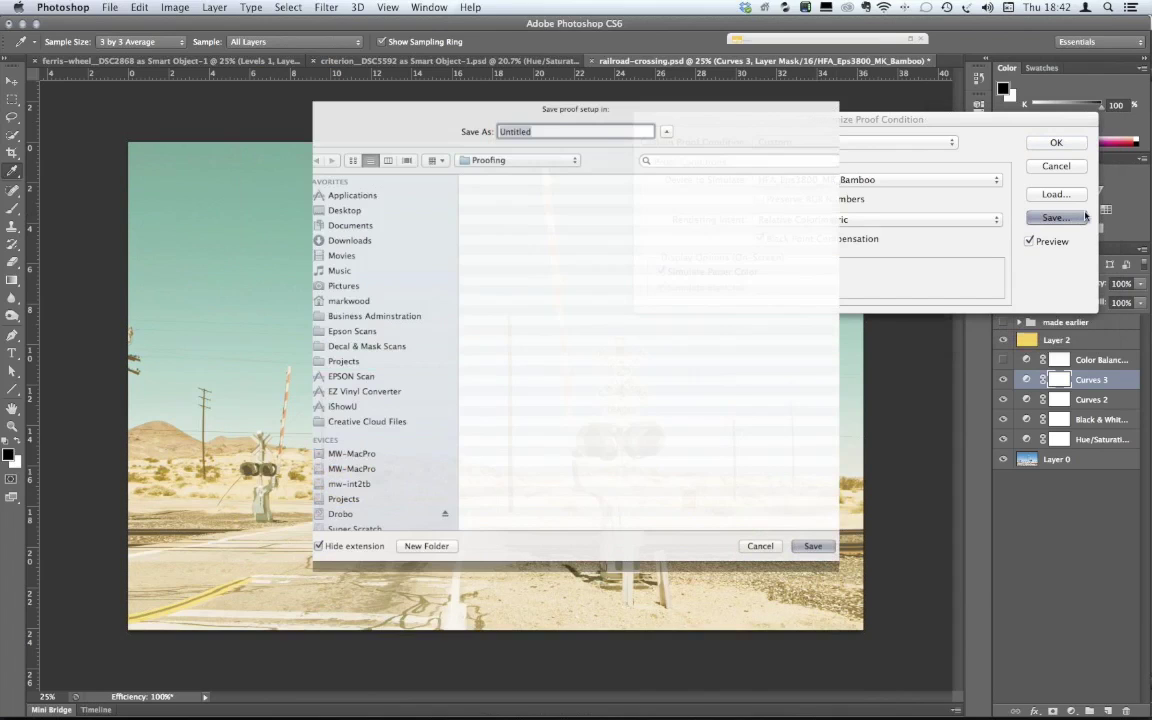
- Save the proof setup as 'X-Rite Webinar Bamboo' and apply it as the proof condition
type("X-Rite")
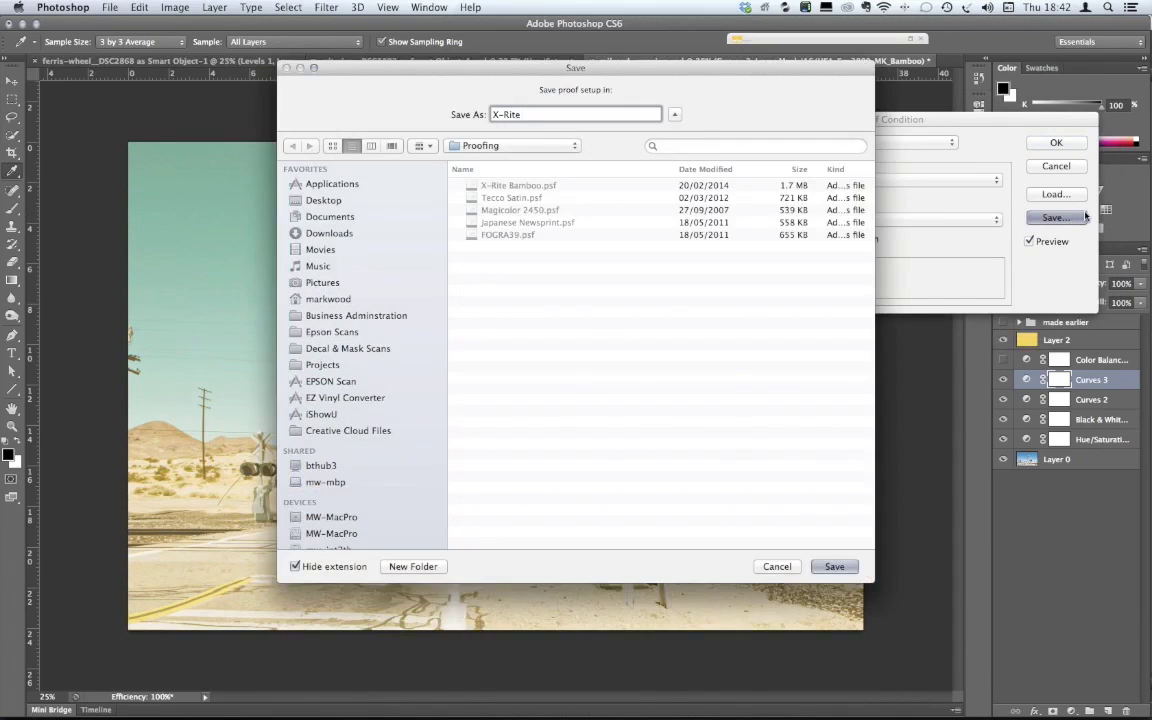
type(" Webinar Bamboo")
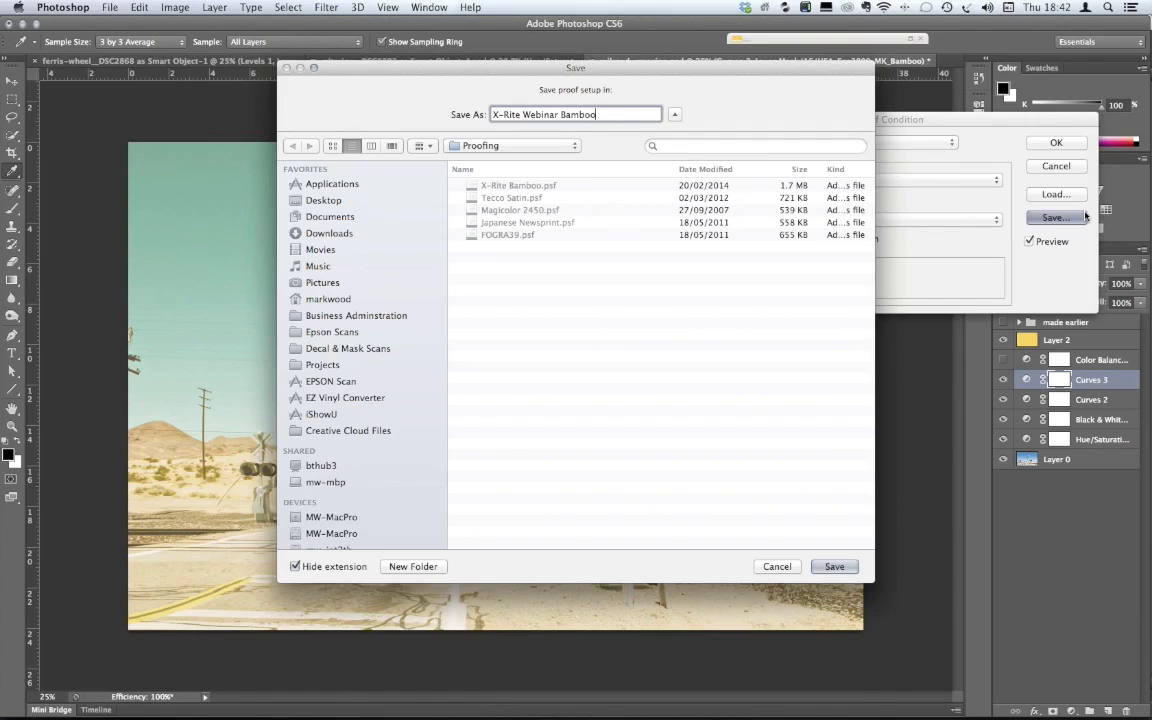
left_click(834, 566)
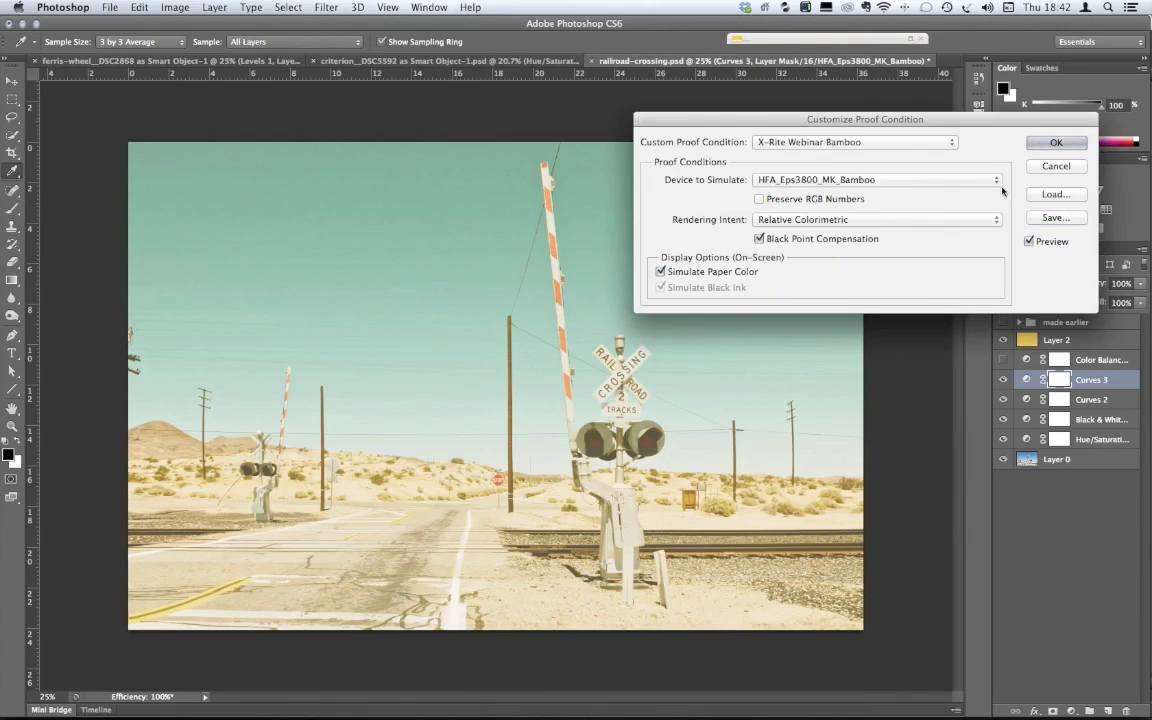
left_click(1056, 142)
- Toggle Proof Colors with Cmd+Y so railroad-crossing.psd soft-proofs with X-Rite Webinar Bamboo
left_click(393, 7)
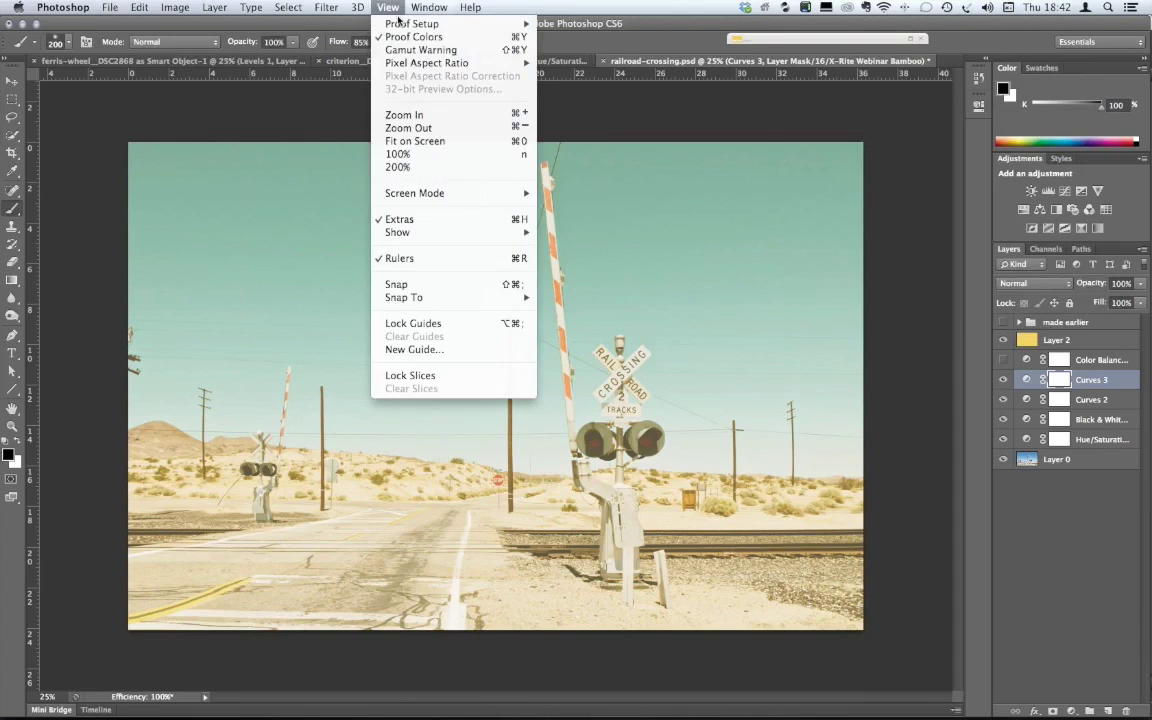
key("Escape")
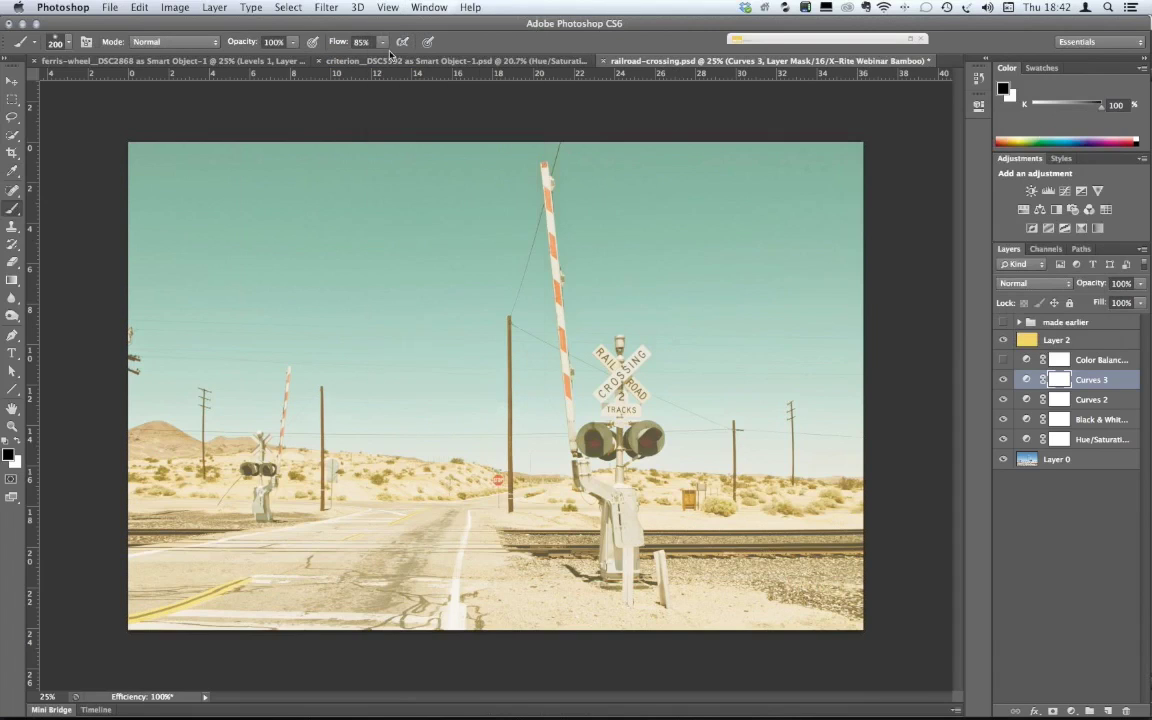
key("super+y")
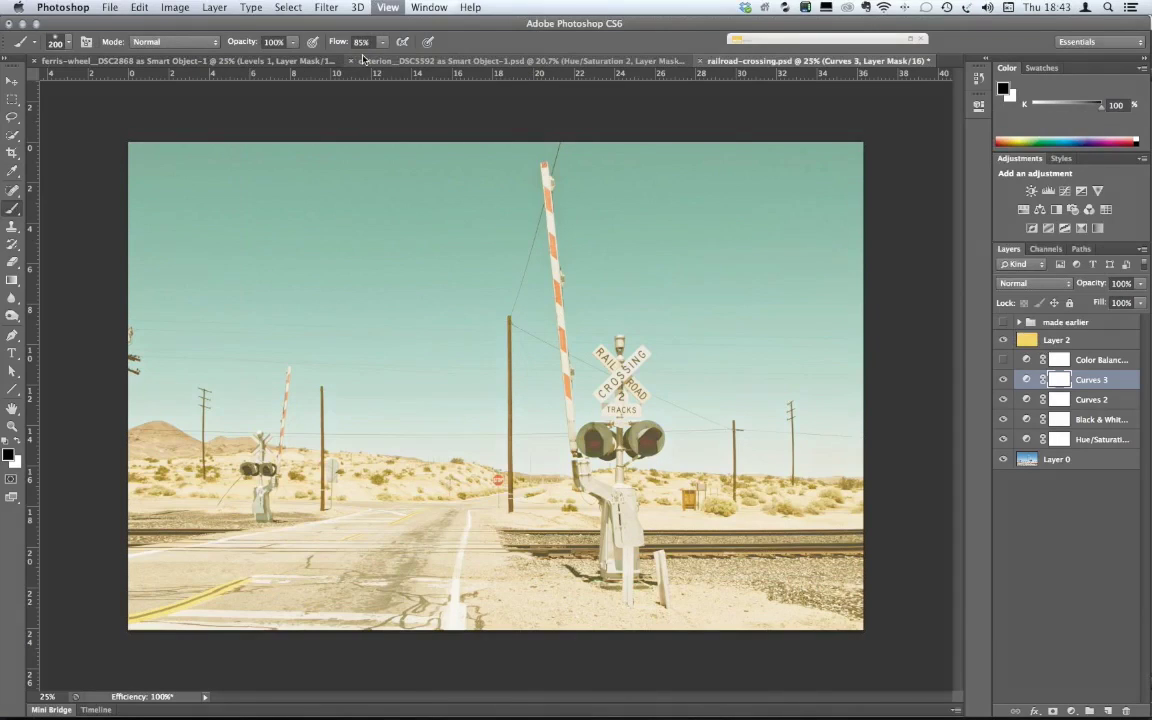
key("super+y")
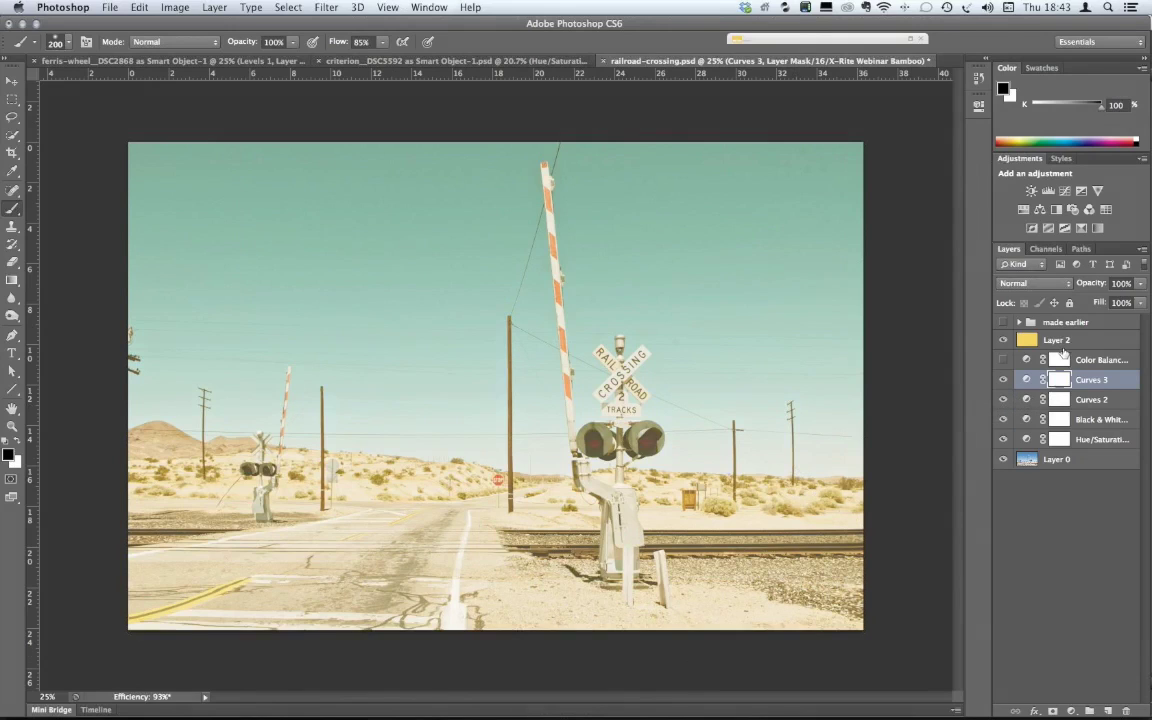
- Edit Curves 3, nudging a midtone point and adding an upper highlight point on the RGB curve
left_click(1026, 381)
double_click(1026, 381)
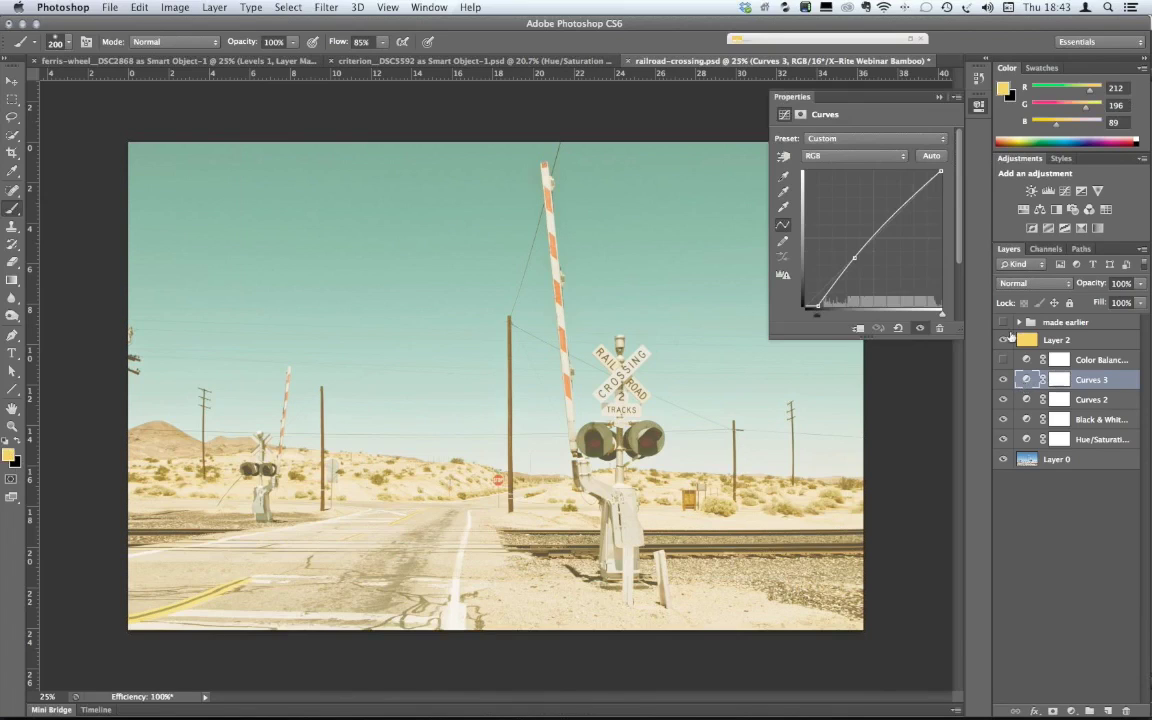
left_click(854, 258)
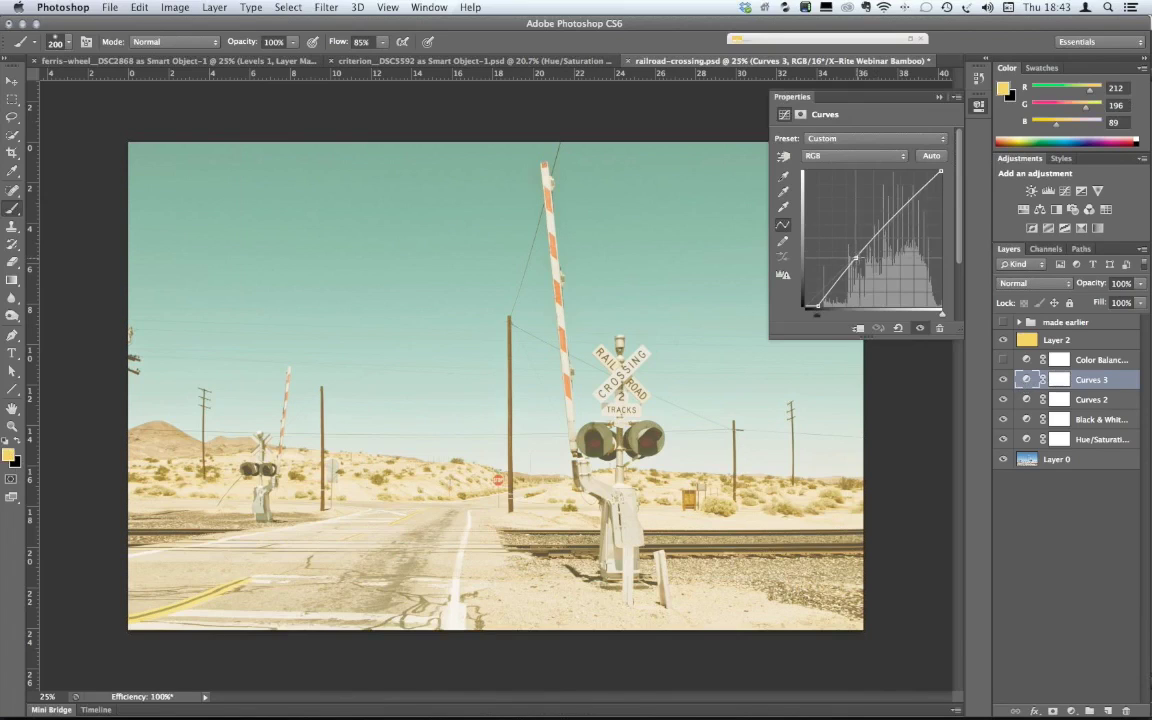
left_click_drag(856, 257, 857, 260)
key("Up")
key("Up")
key("Up")
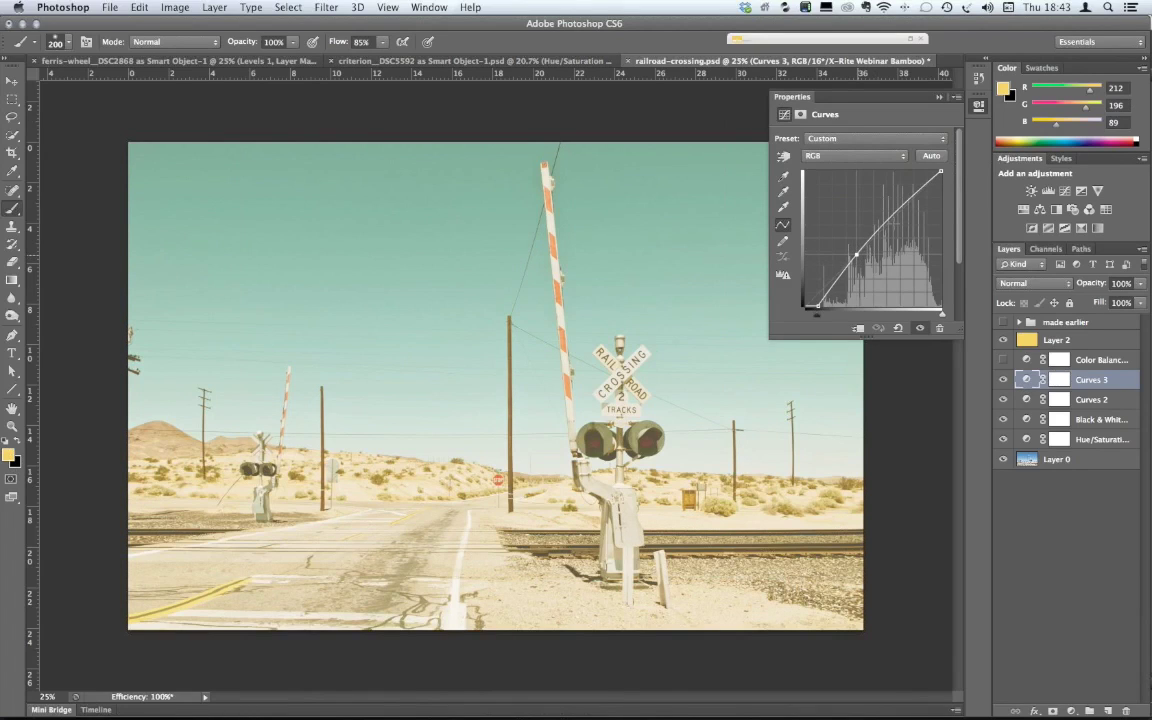
key("Down")
key("Down")
key("Down")
left_click(899, 217)
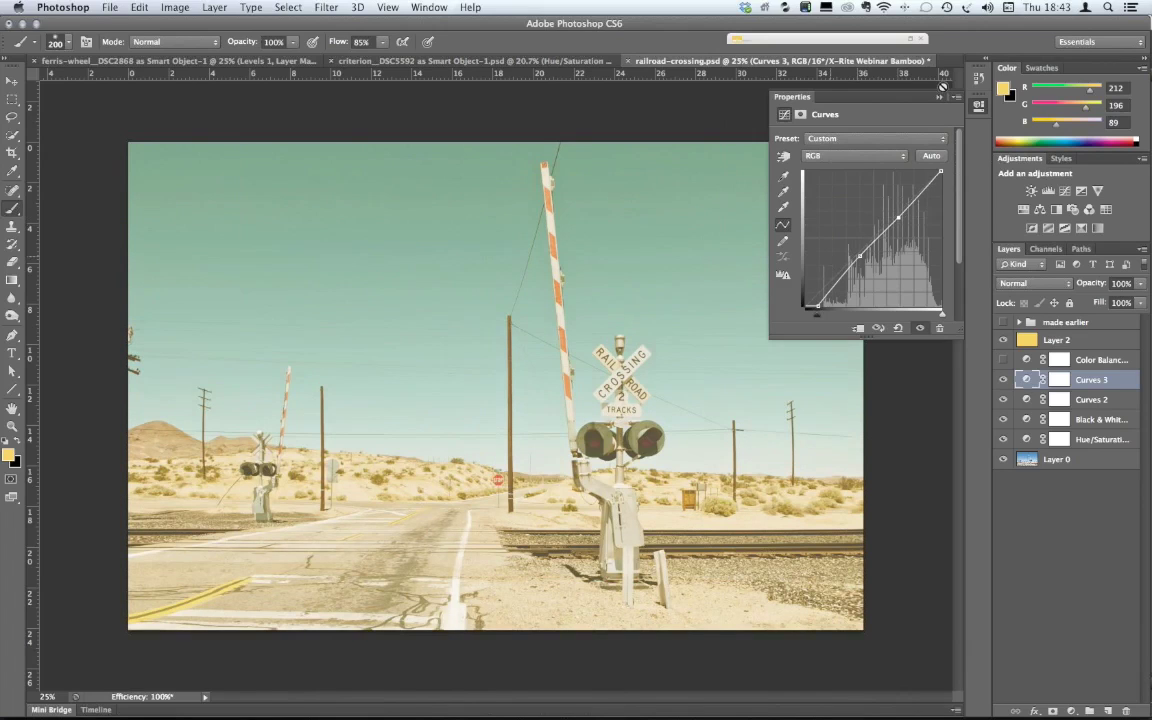
left_click(788, 218)
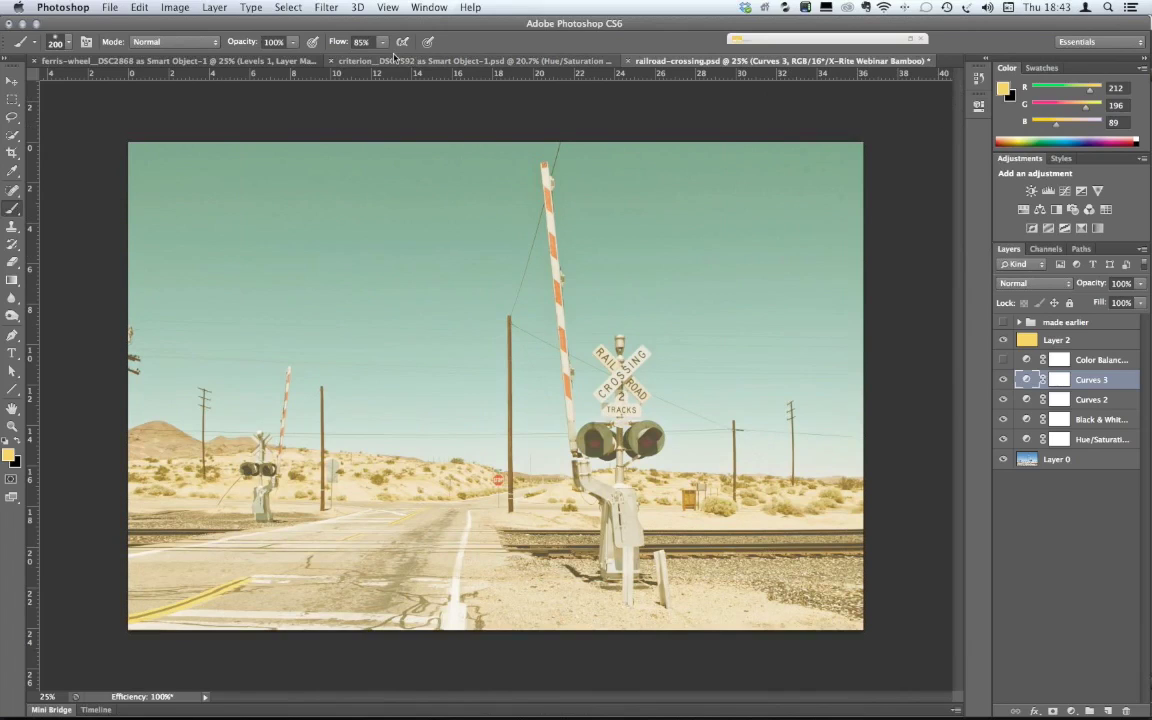
key("super+Tab")
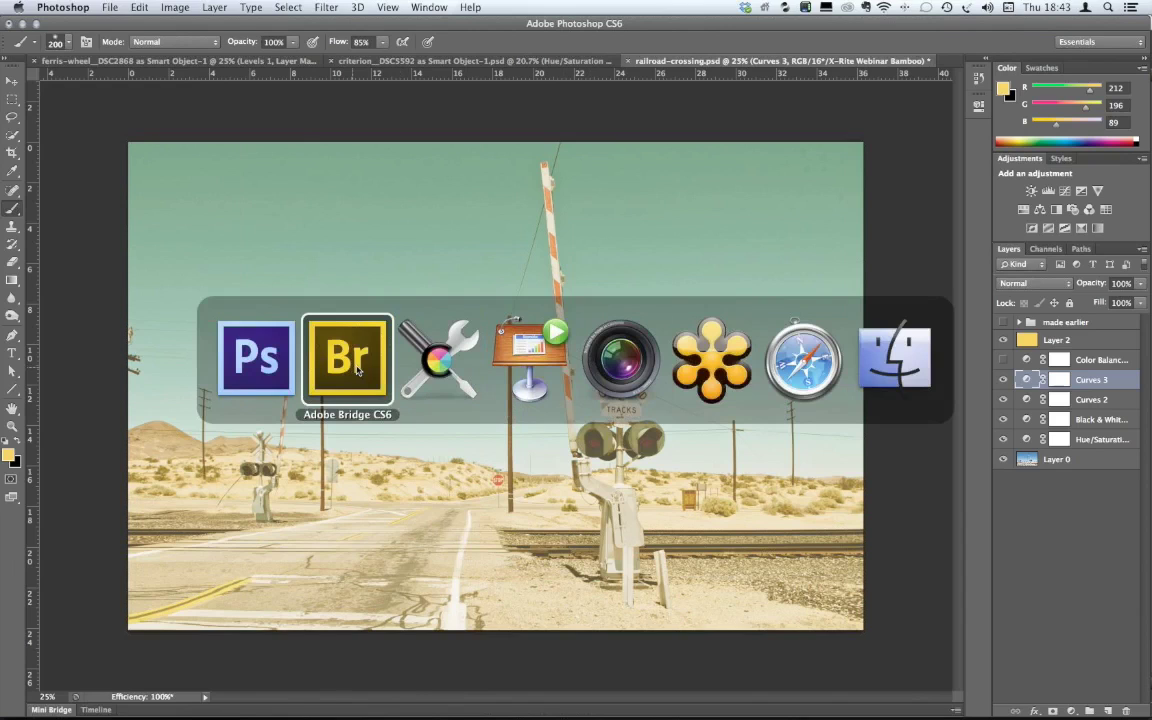
- Open route-66.psd from Bridge in Photoshop CS6 via Open With
left_click(345, 390)
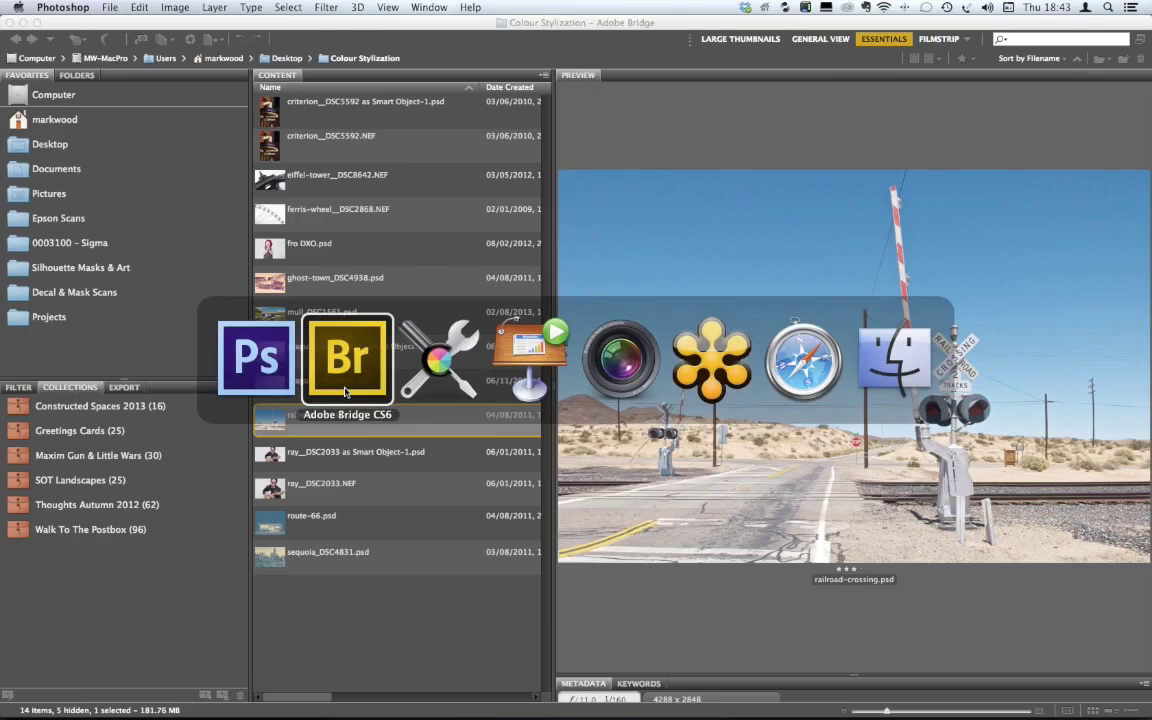
left_click(270, 523)
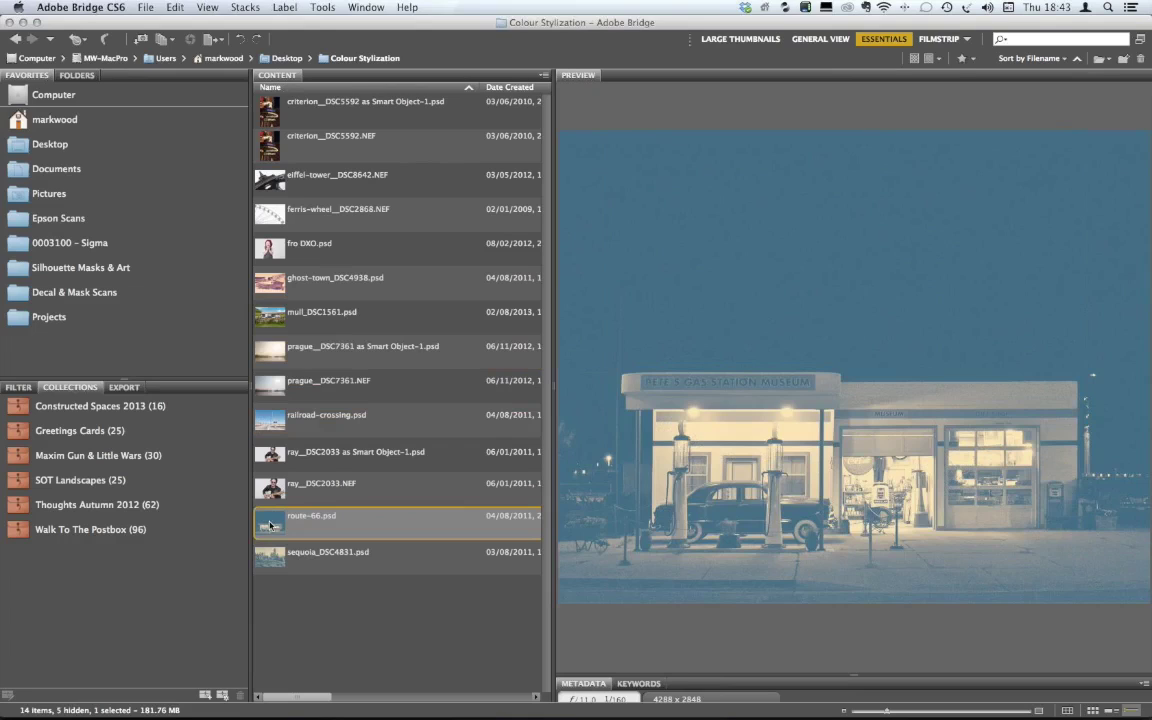
right_click(273, 522)
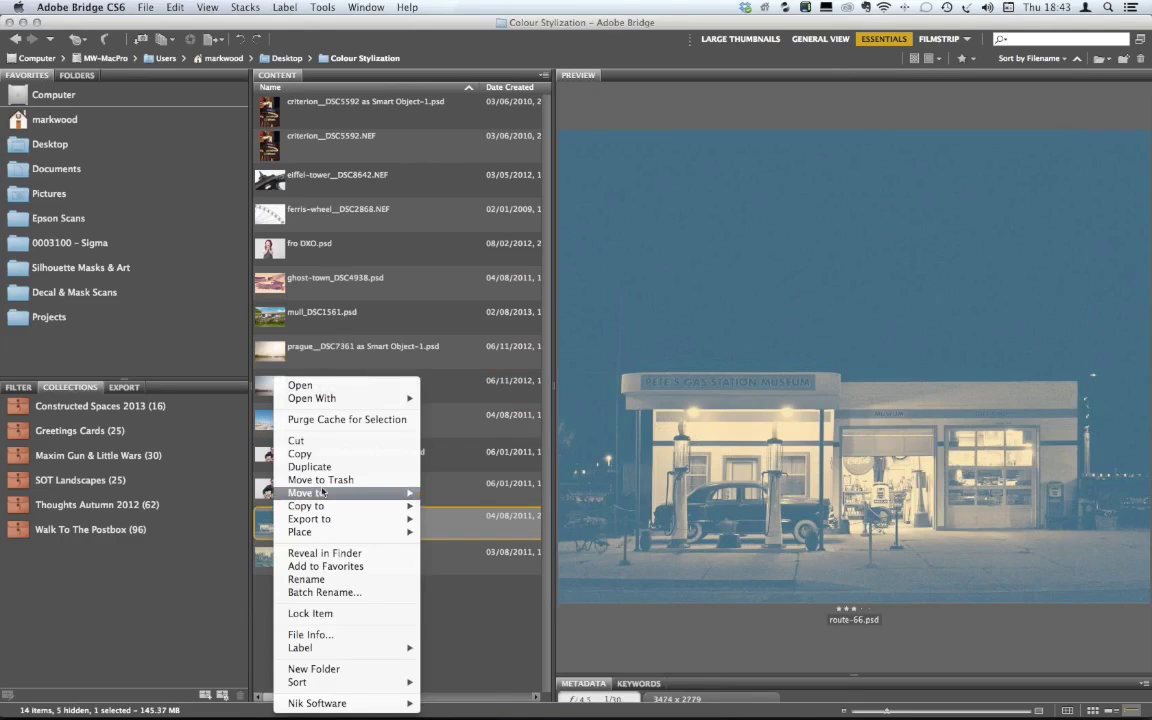
mouse_move(378, 398)
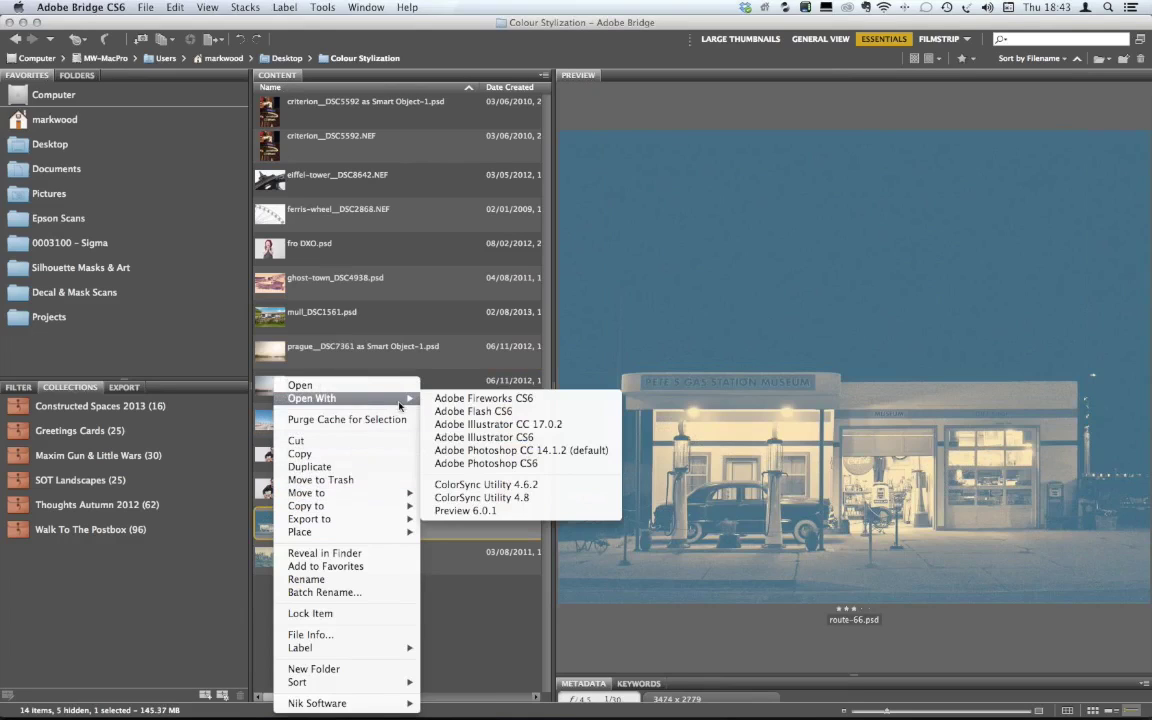
left_click(505, 465)
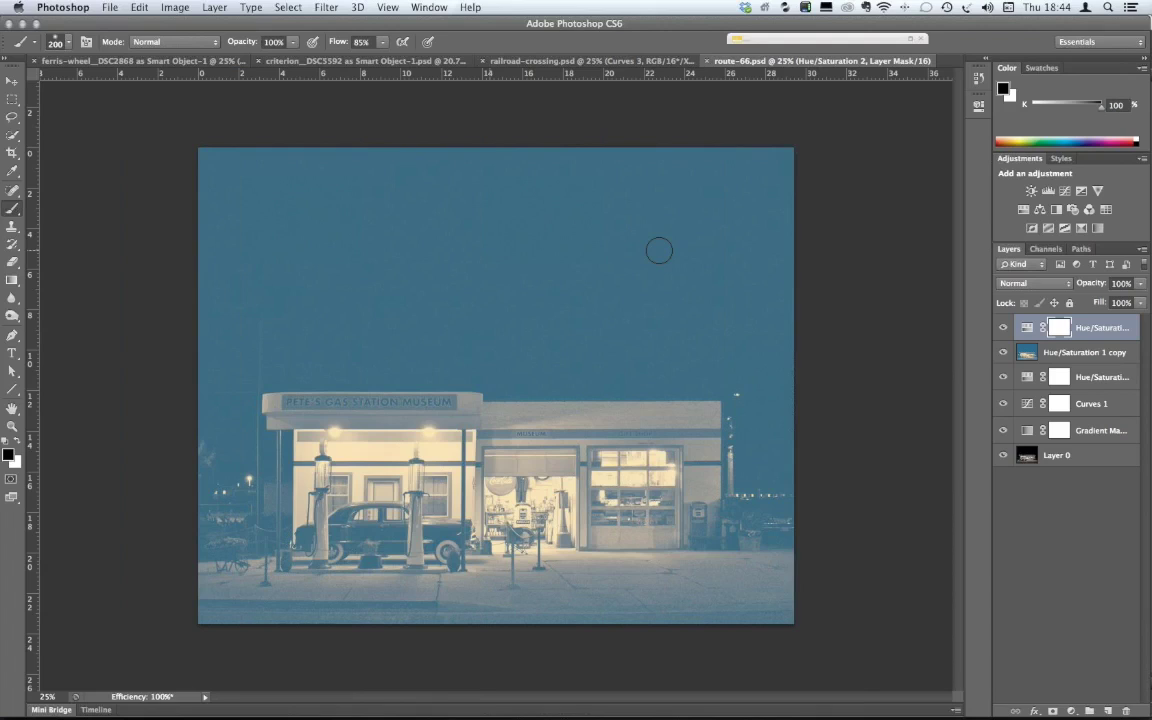
- Hide all adjustment layers, then reveal Gradient Map, Curves 1 and Hue/Saturation in turn
left_click_drag(1003, 430, 1018, 336)
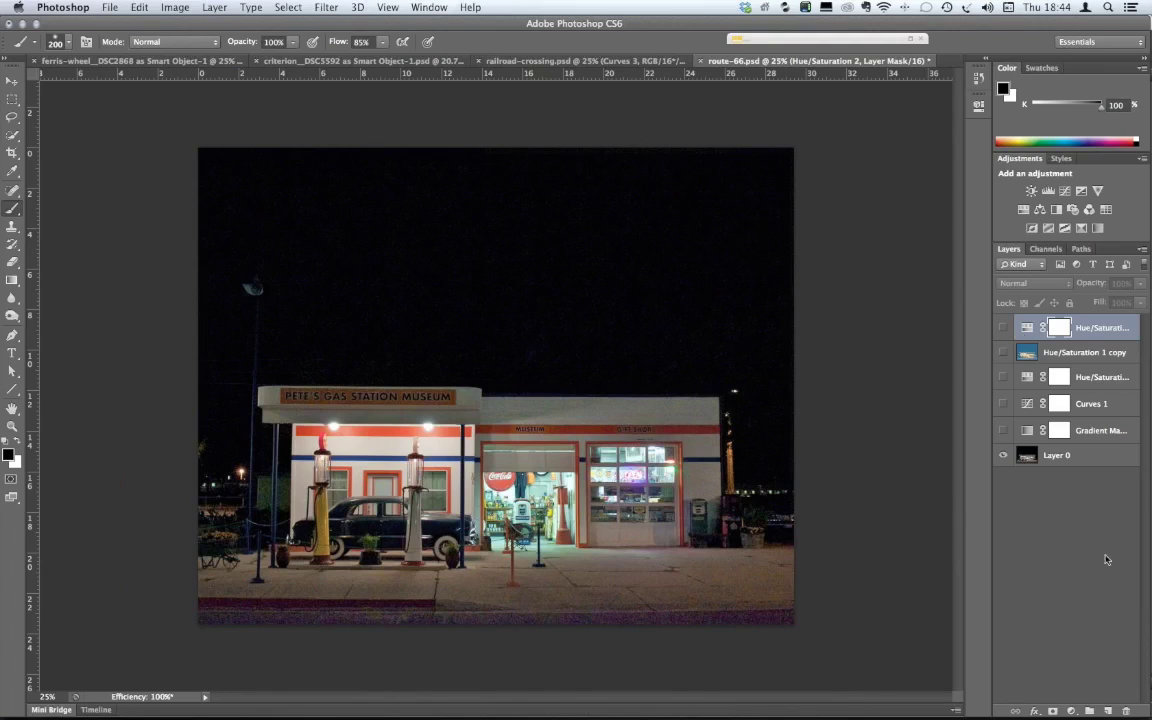
left_click(1003, 431)
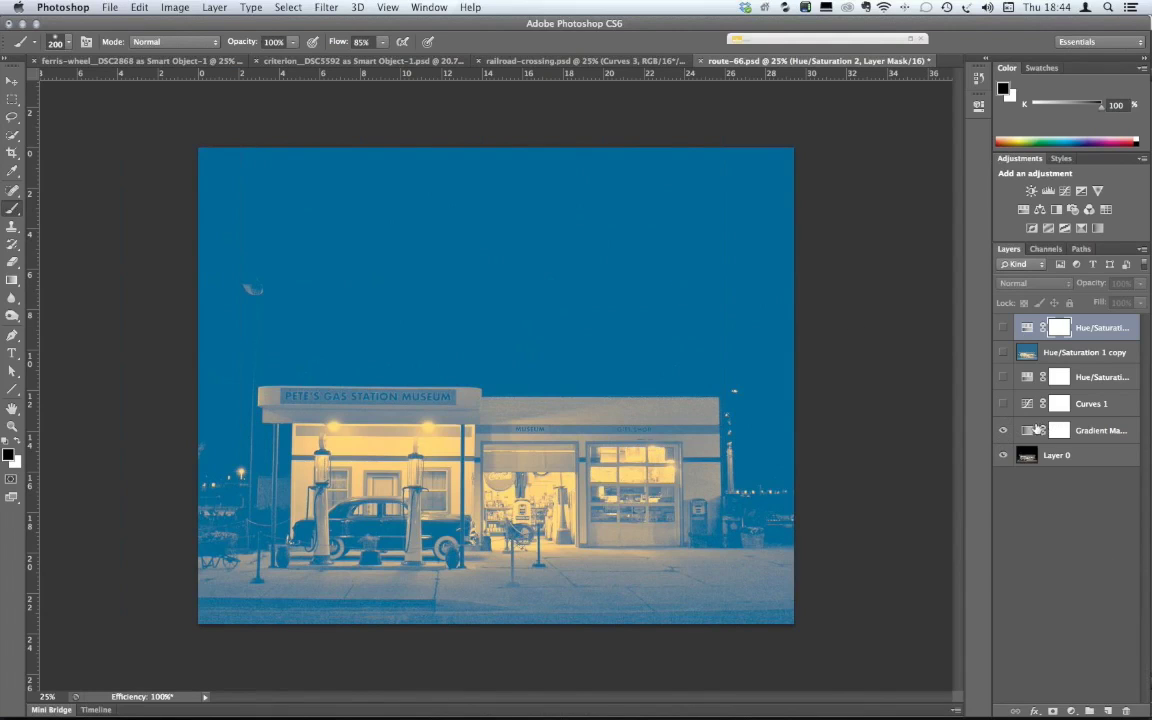
left_click(1004, 404)
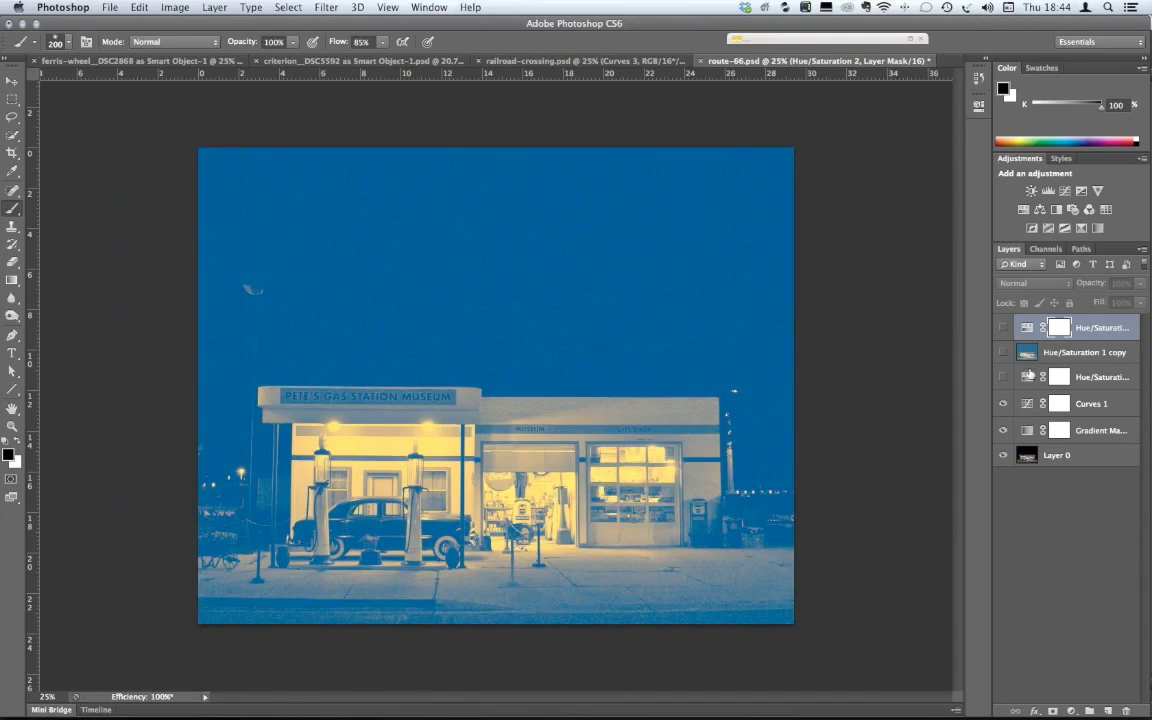
left_click(1004, 378)
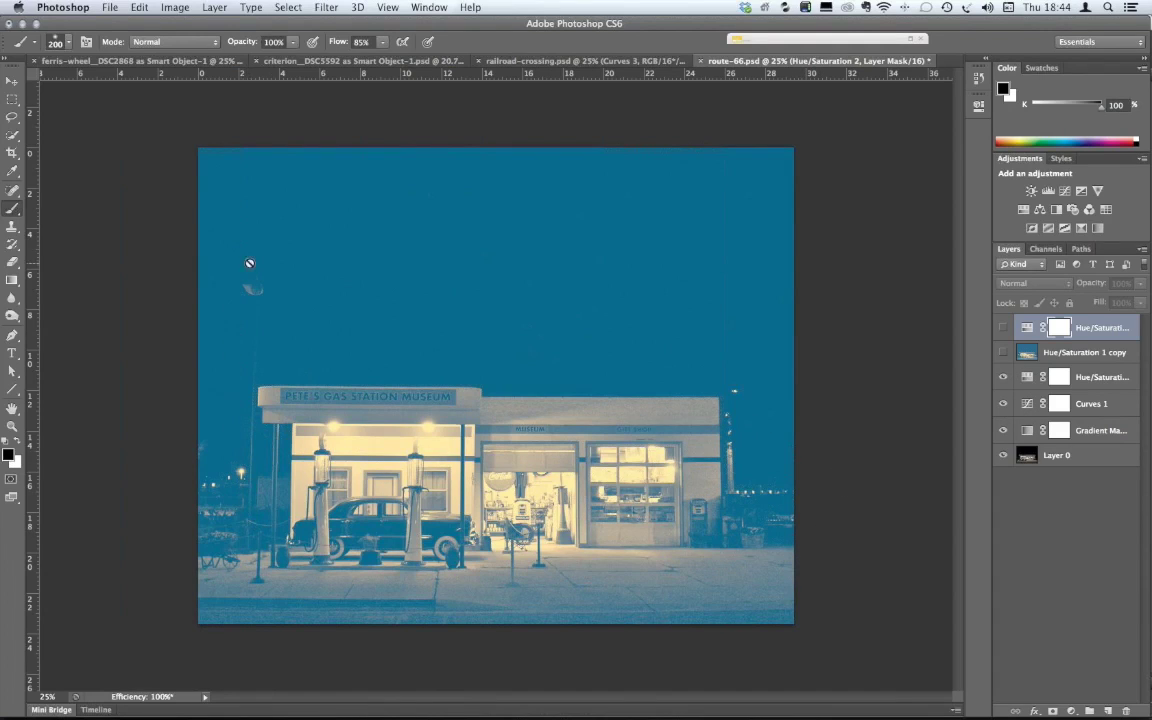
- Select Hue/Saturation 1 down to Layer 0 and open their layer options without changes
left_click(1100, 377)
left_click(1103, 458, "shift")
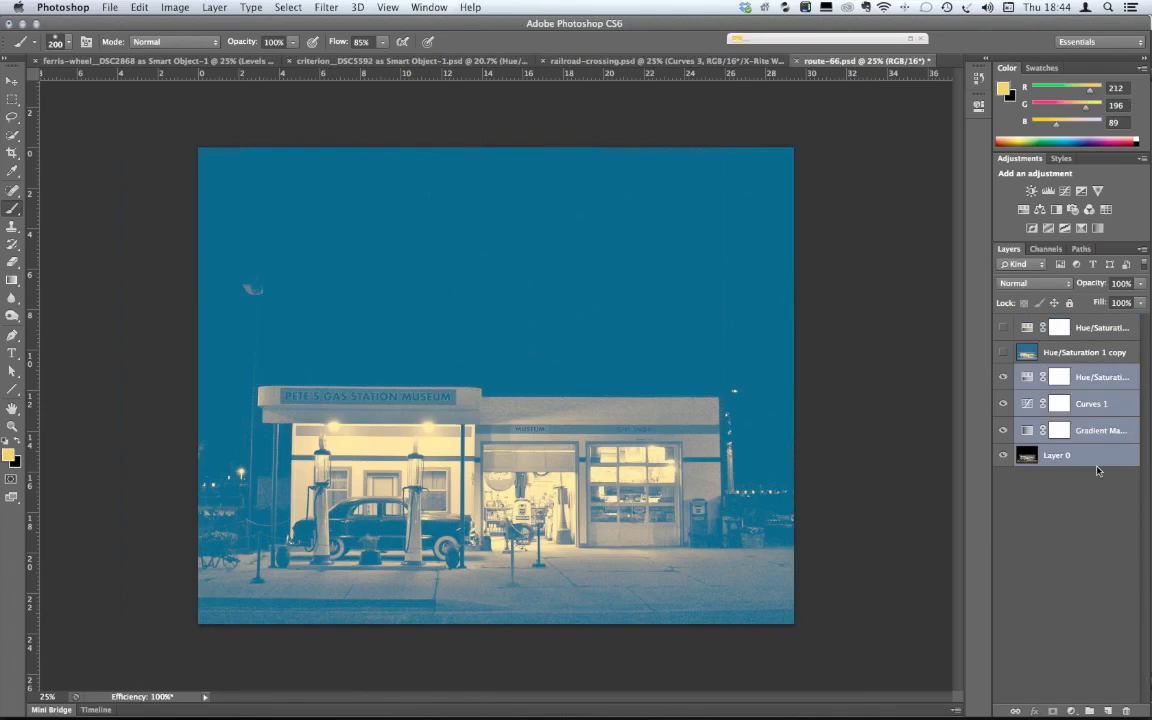
right_click(1105, 457)
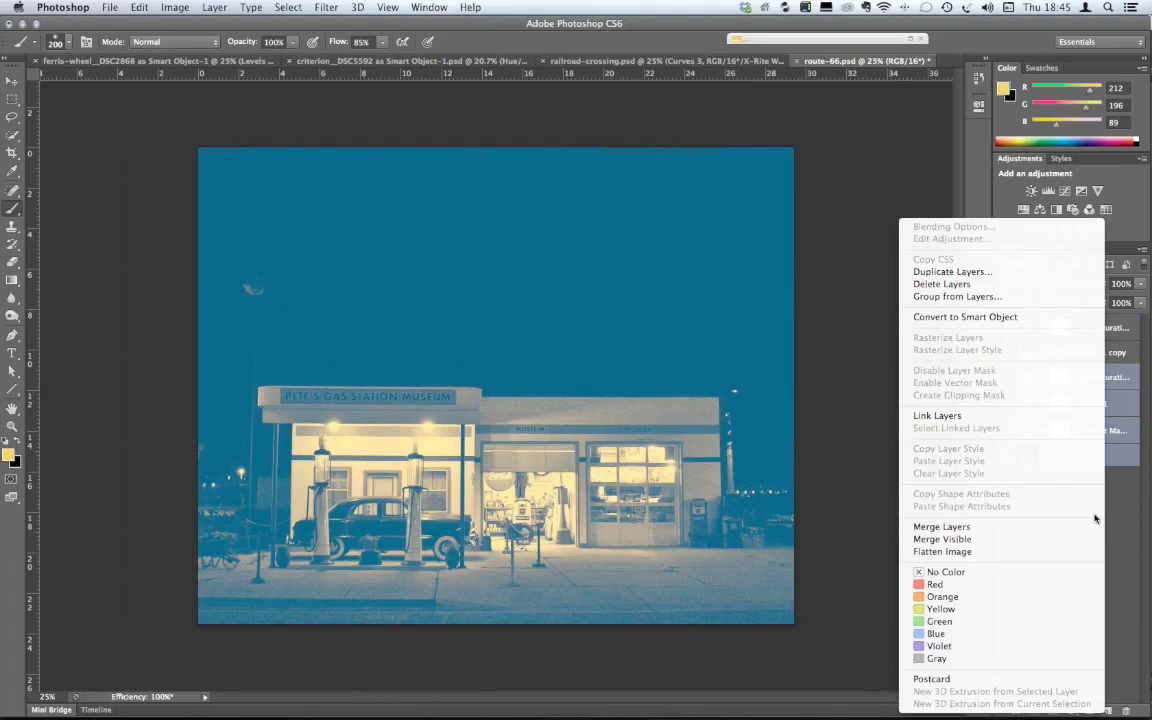
left_click(1131, 507)
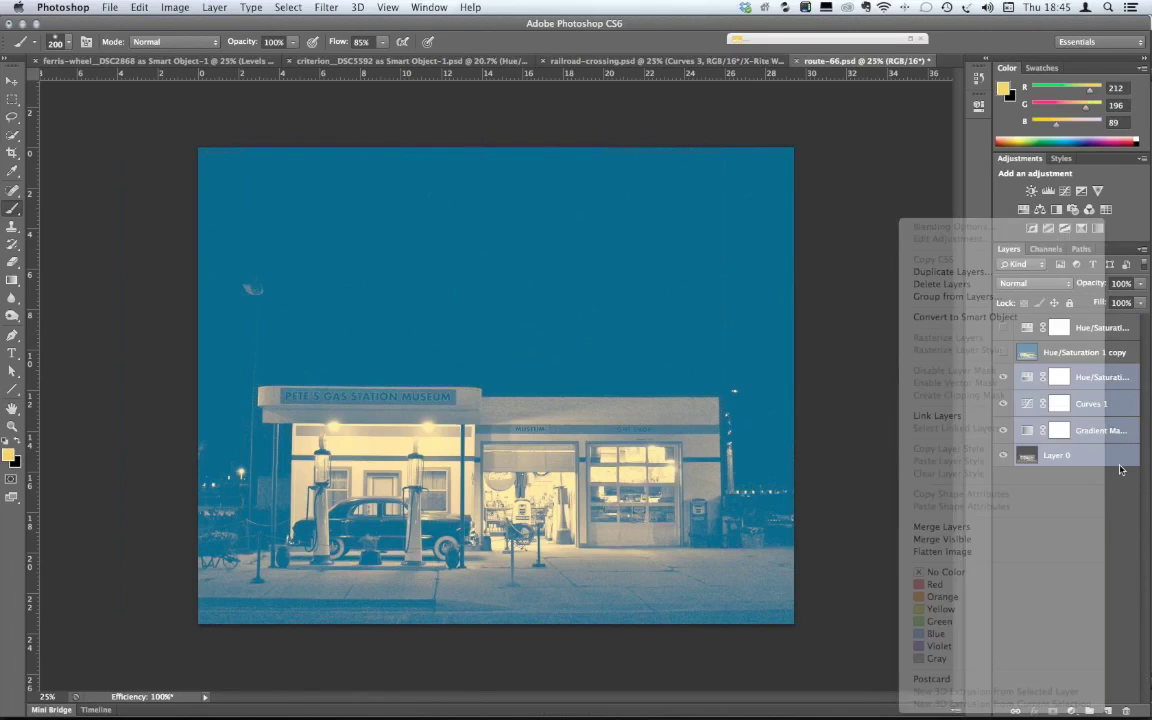
- Show Hue/Saturation 1 copy, keep top Hue/Saturation 2 hidden, and select its mask
left_click(1003, 353)
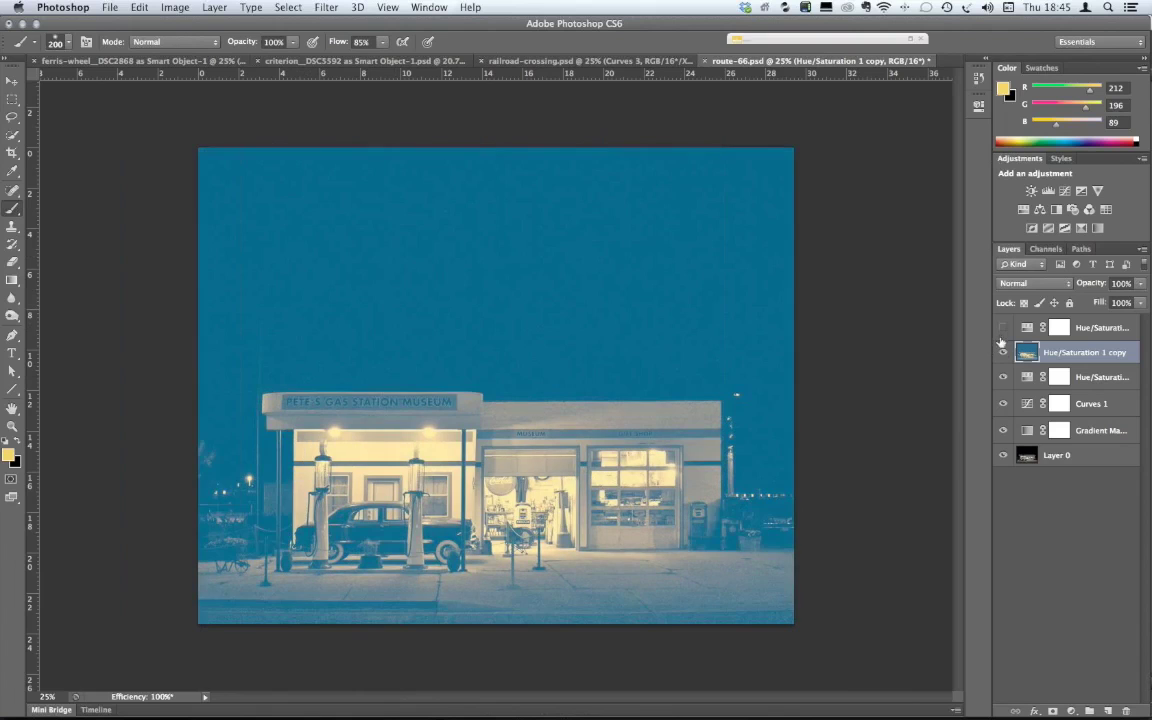
left_click(1003, 328)
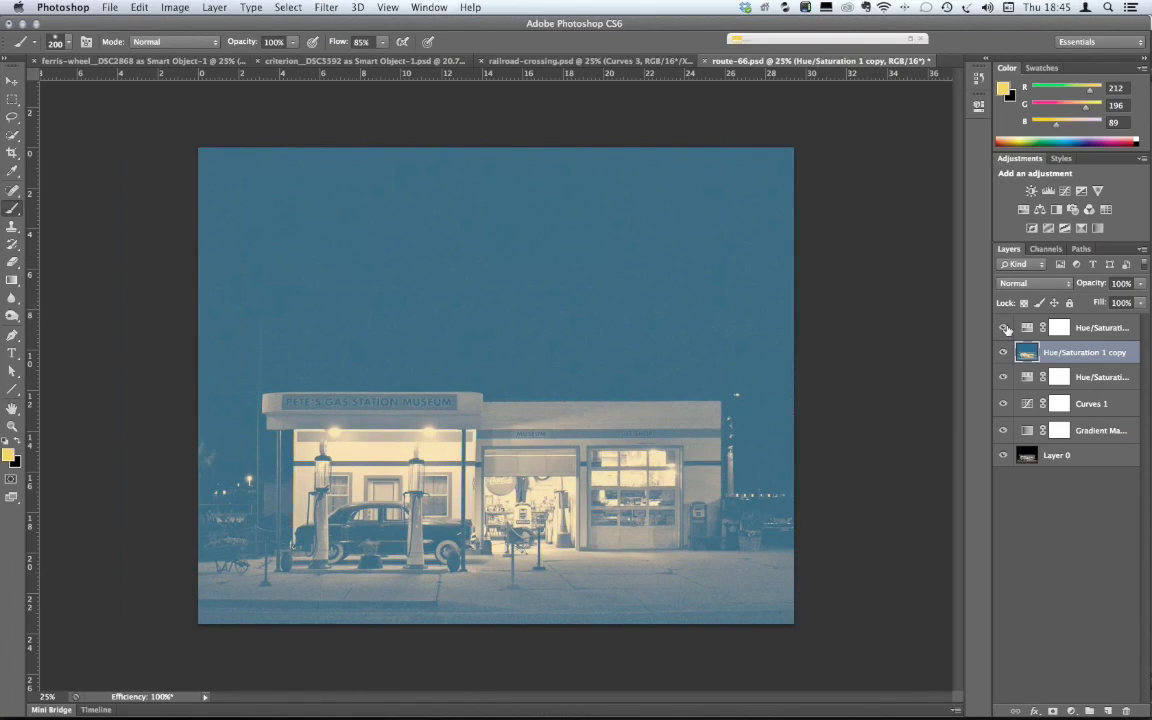
left_click(1003, 328)
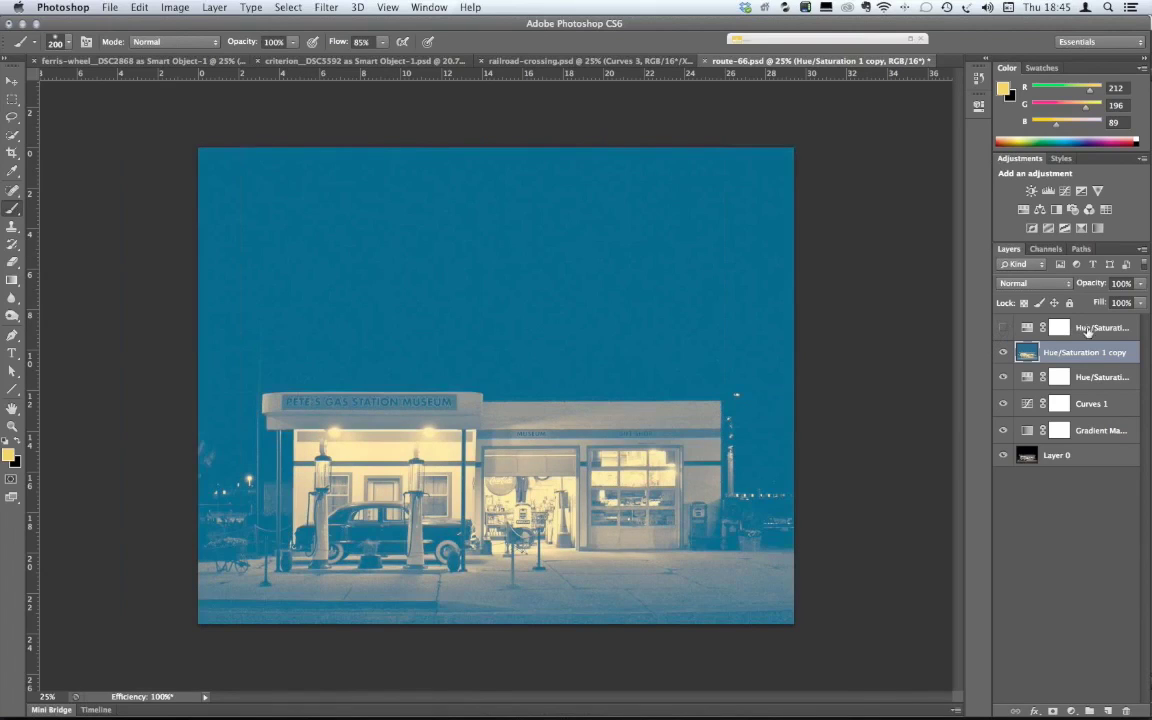
left_click(1087, 330)
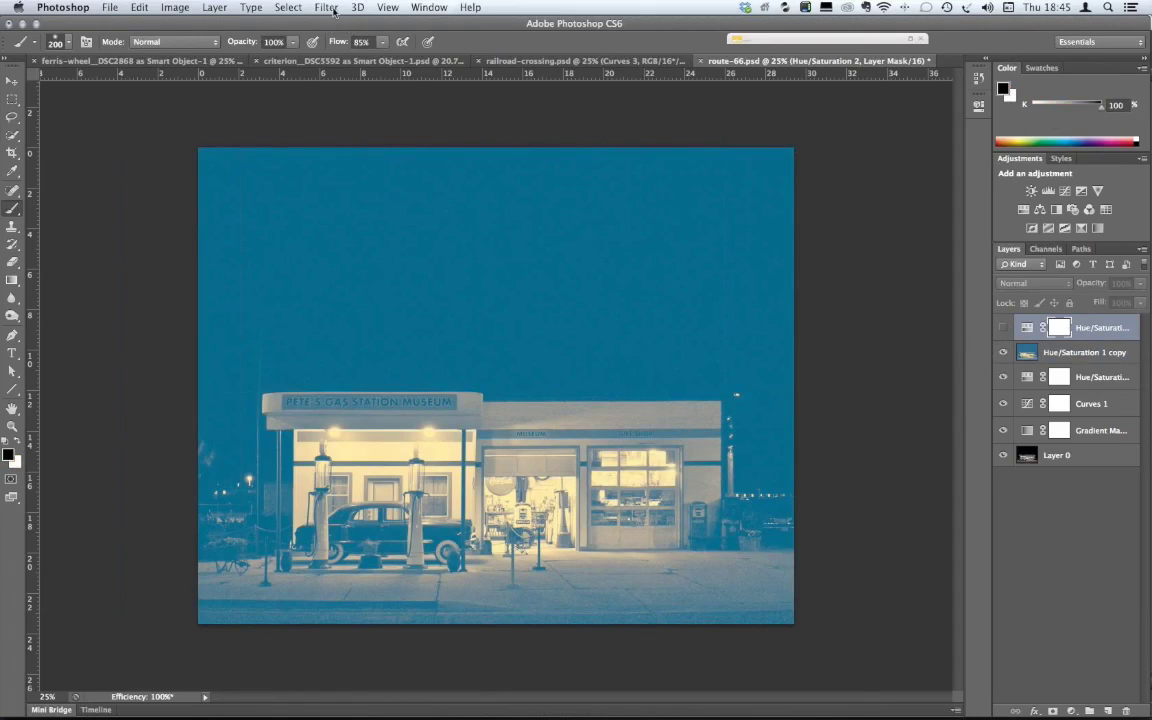
- Turn on Proof Colors with the X-Rite Webinar Bamboo setup and toggle it with Cmd+Y
left_click(387, 7)
mouse_move(398, 24)
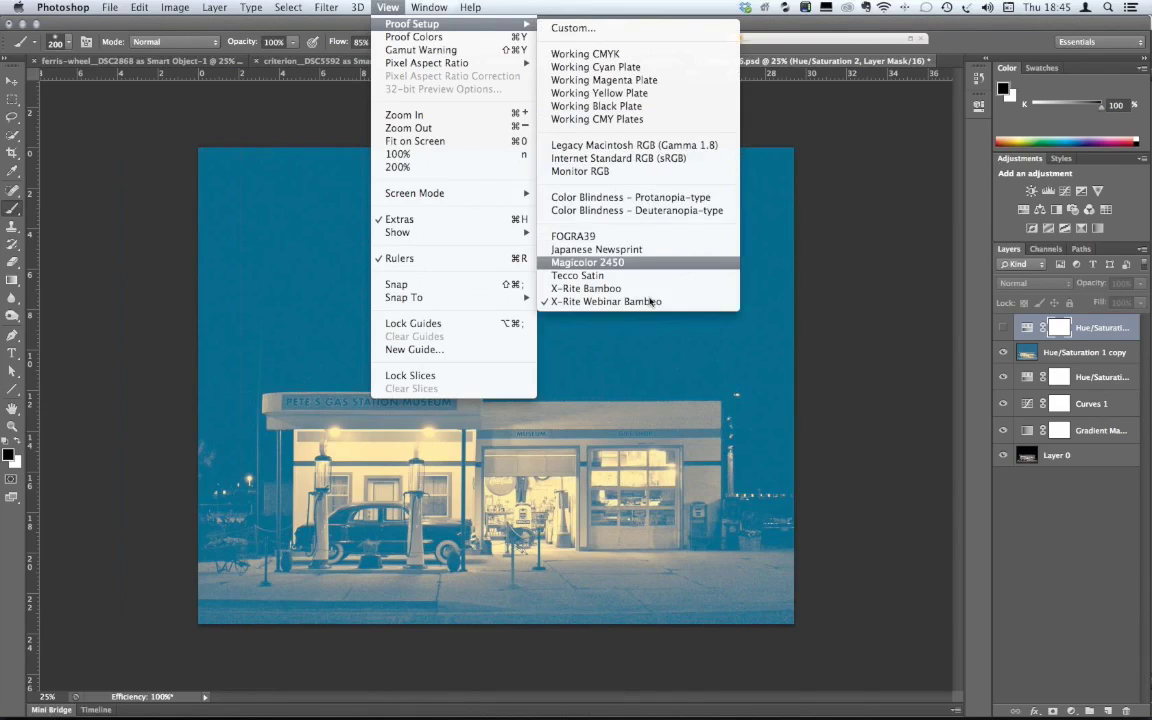
left_click(399, 38)
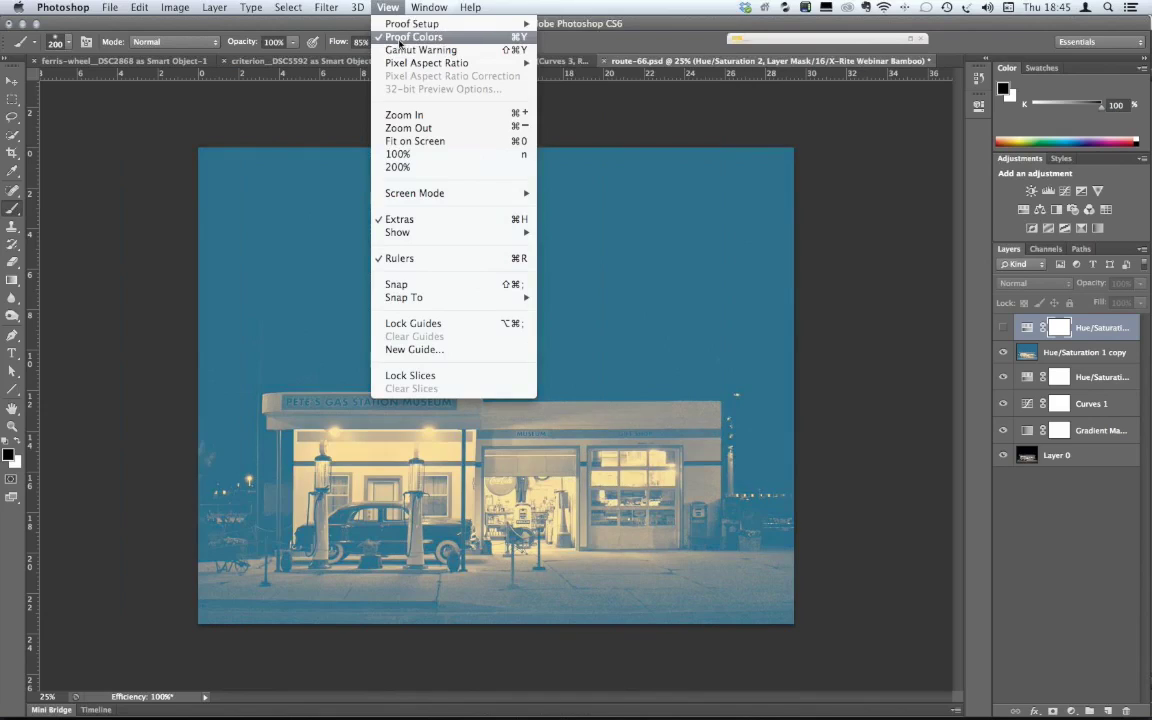
left_click(263, 127)
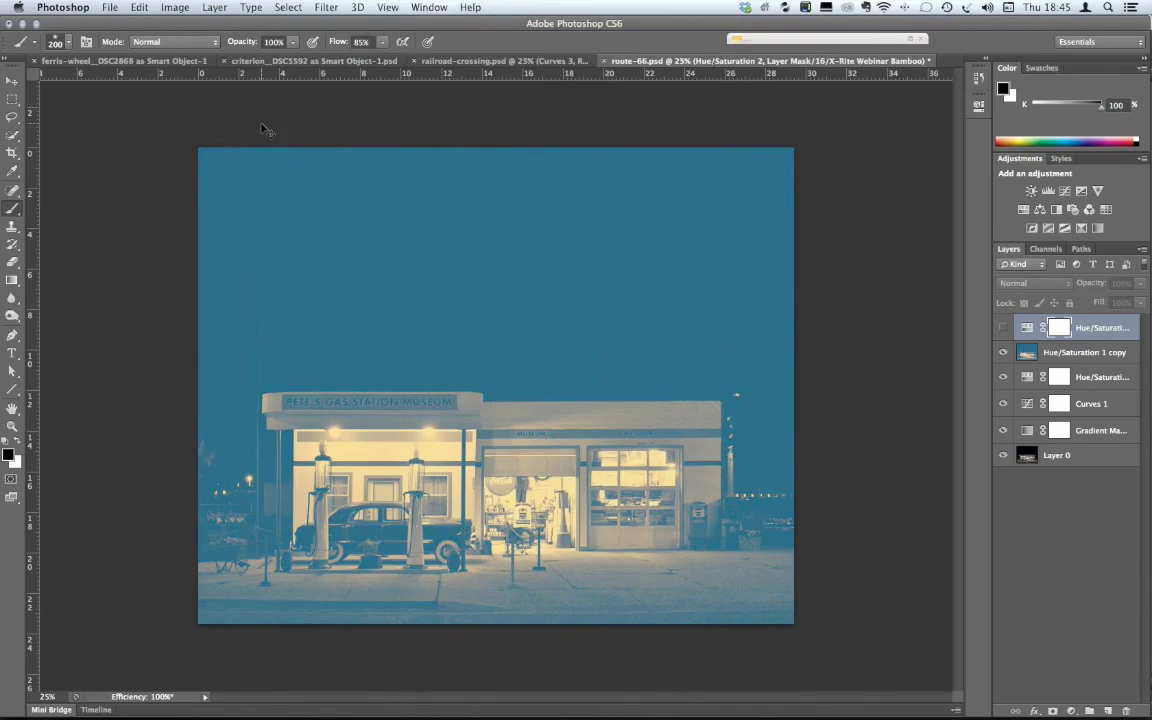
key("super+y")
key("super+y")
key("super+y")
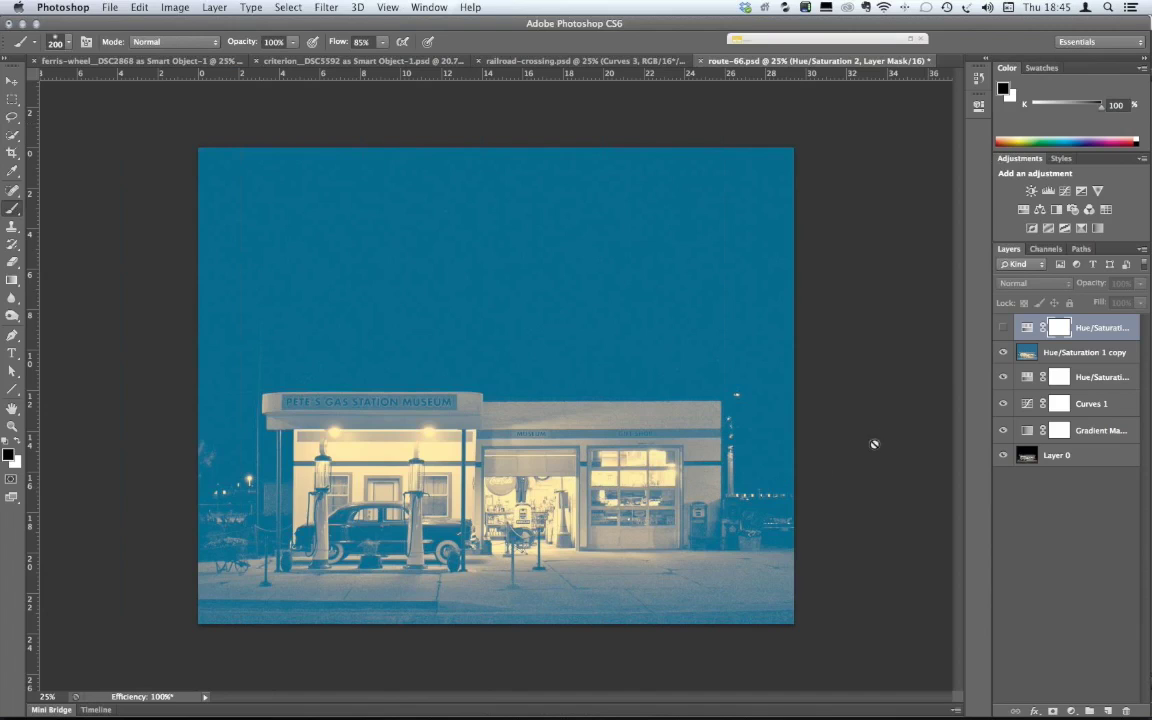
- Compare the top Hue/Saturation 2 layer on and off, leaving it visible
left_click(1003, 328)
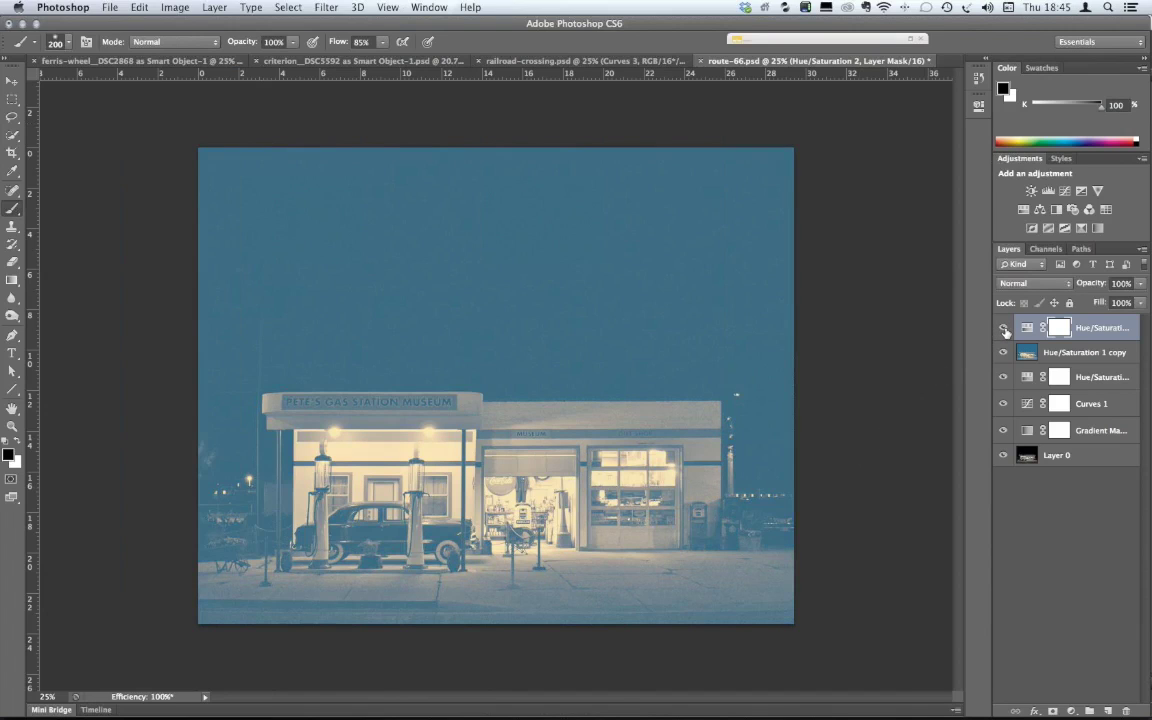
left_click(1003, 329)
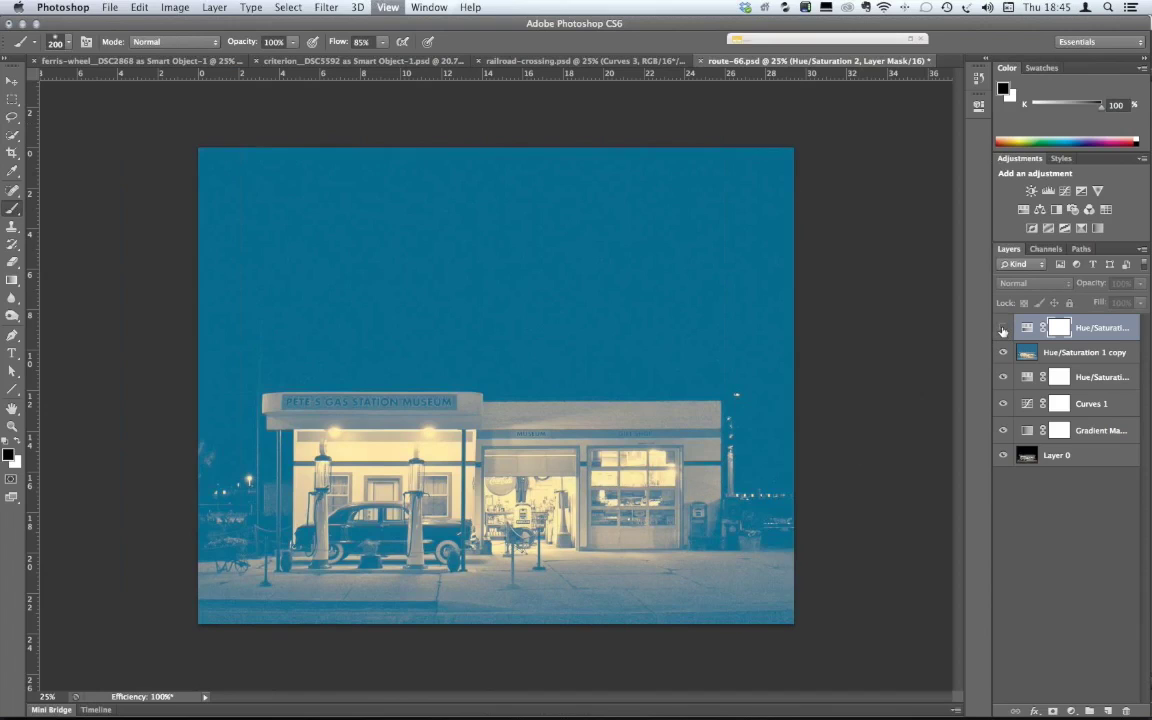
left_click(1003, 330)
left_click(1003, 330)
left_click(1003, 330)
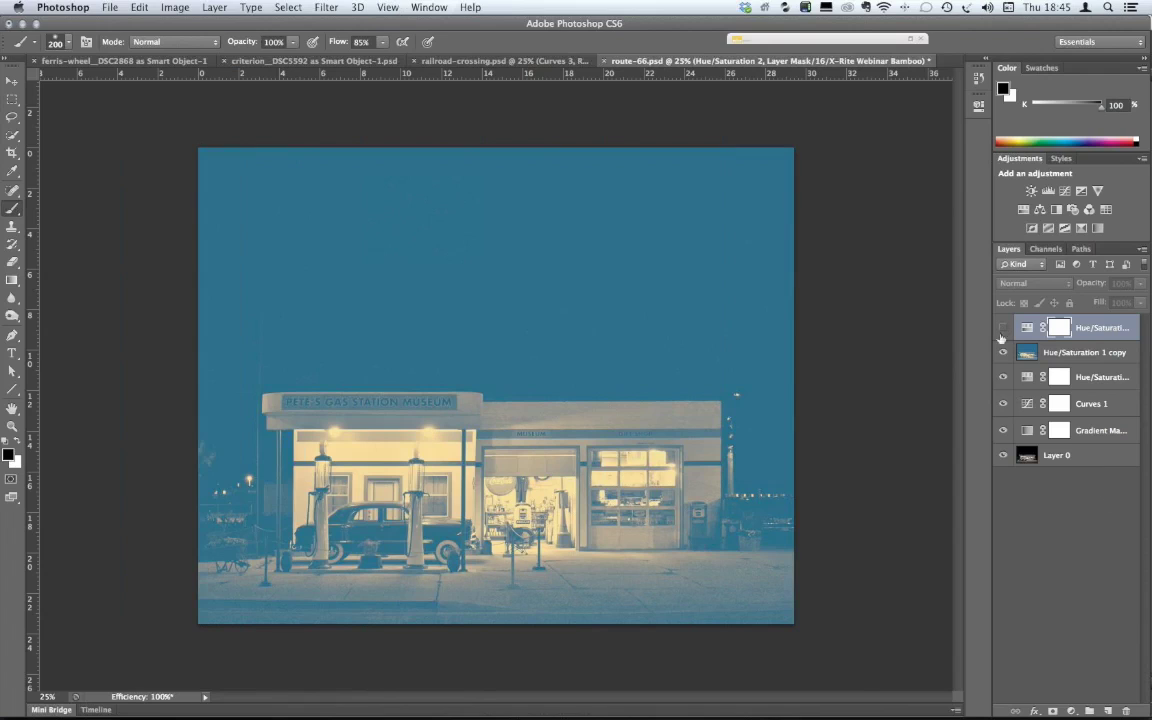
left_click(1003, 330)
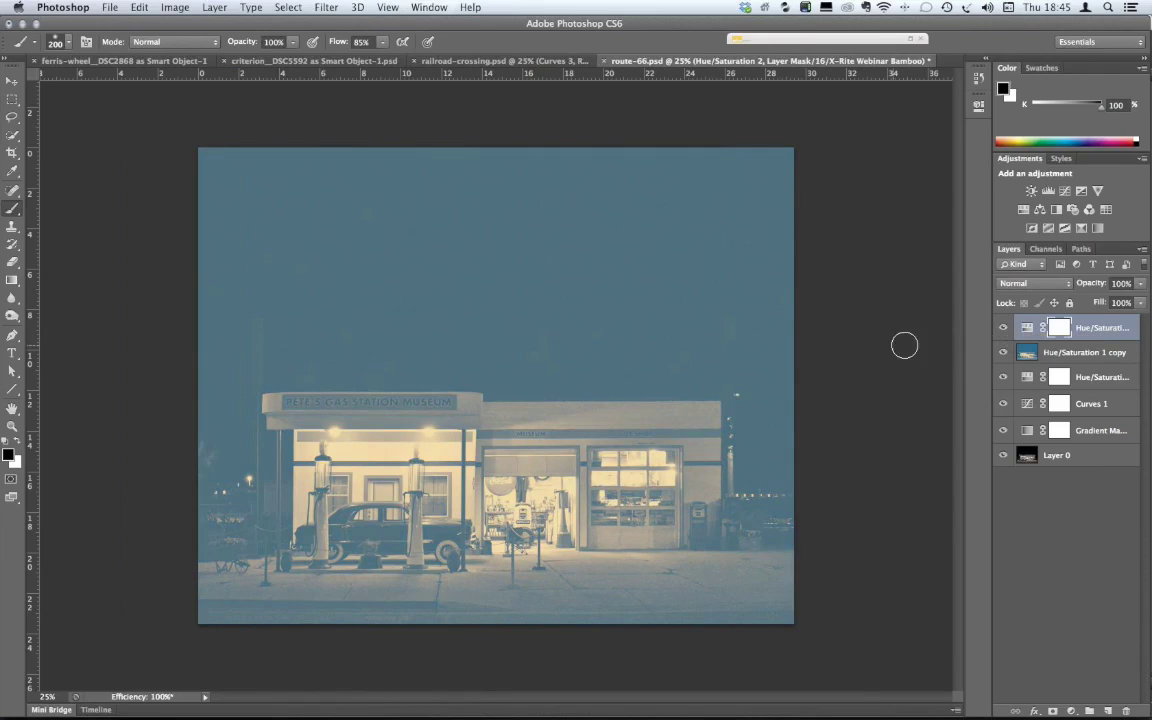
- Set Hue/Saturation 2's Blues saturation to -17, then hide the adjustment layers
double_click(1027, 327)
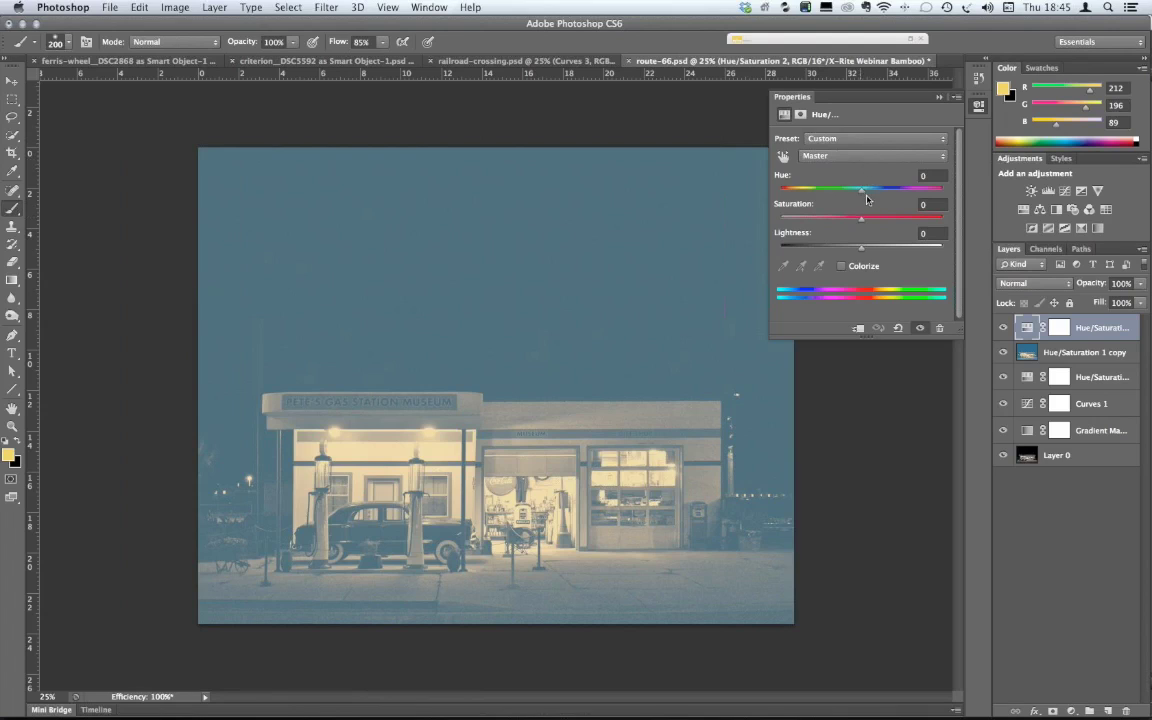
left_click(867, 158)
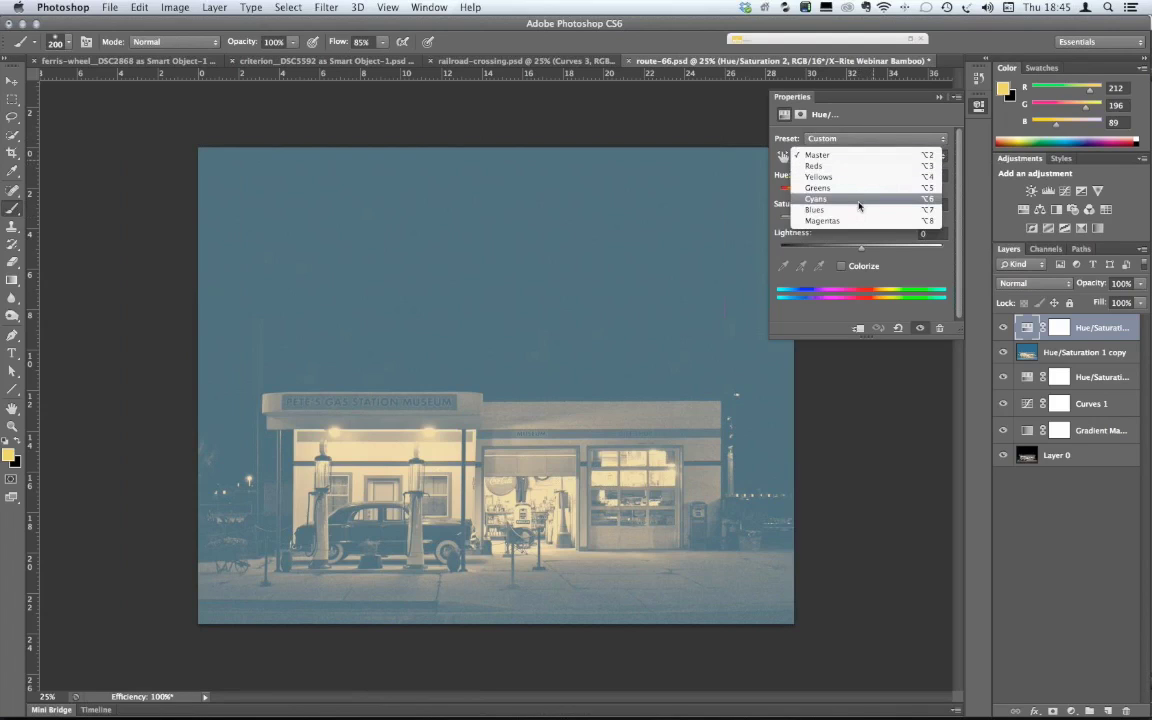
left_click(862, 214)
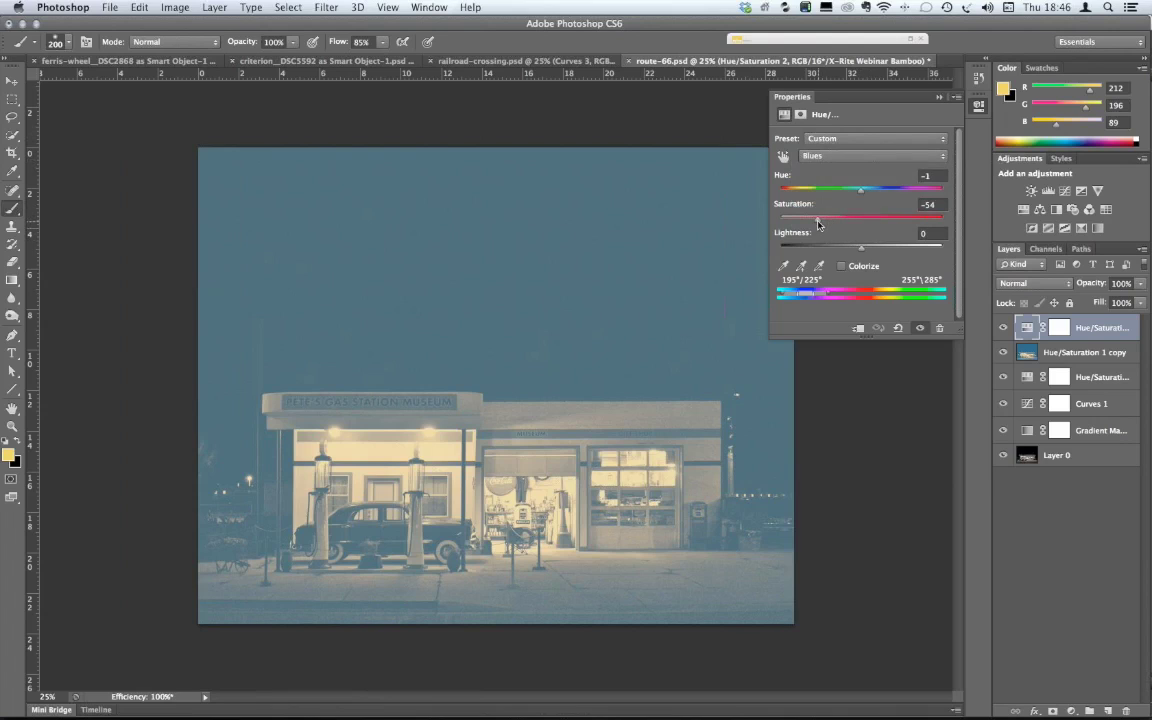
left_click_drag(817, 224, 849, 223)
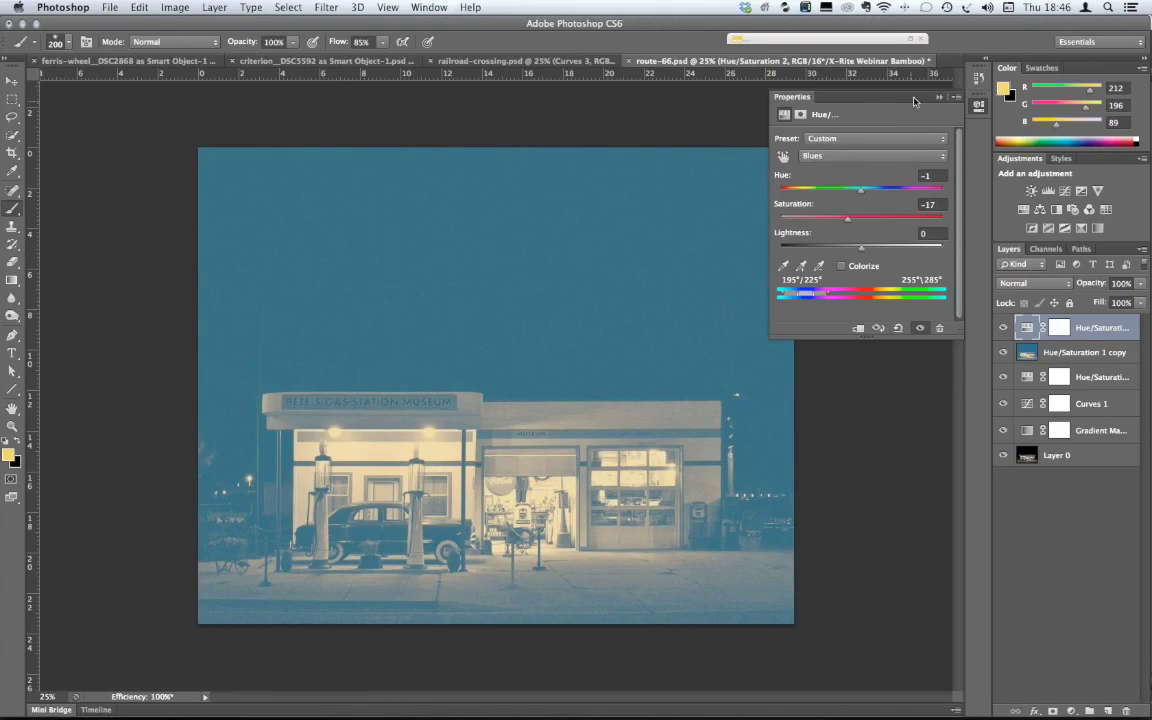
double_click(880, 96)
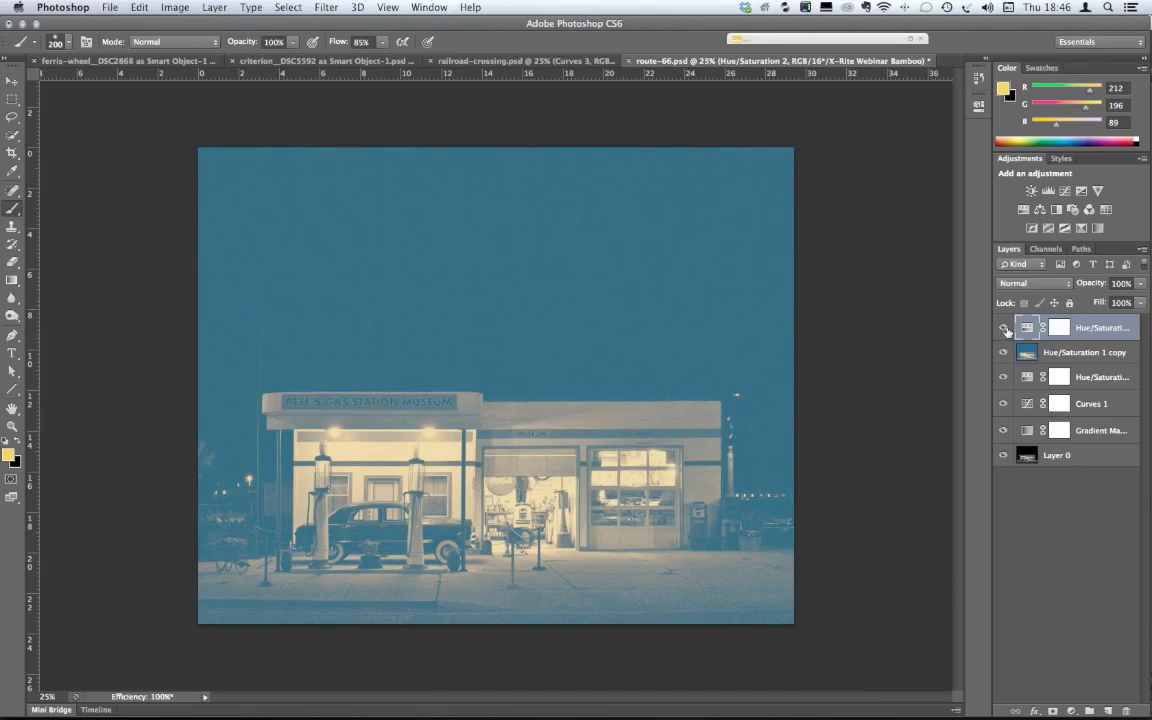
left_click(1002, 455, "alt")
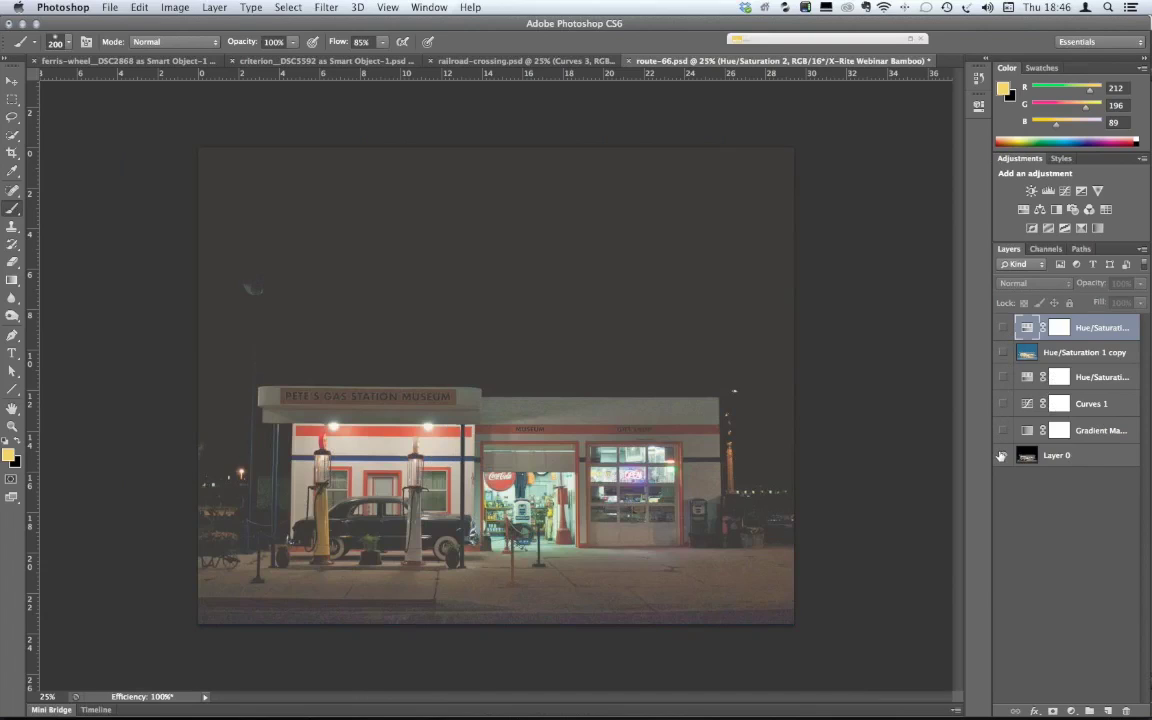
- Add Gradient Map 2 above Layer 0 and open its Gradient Editor
left_click(1060, 457)
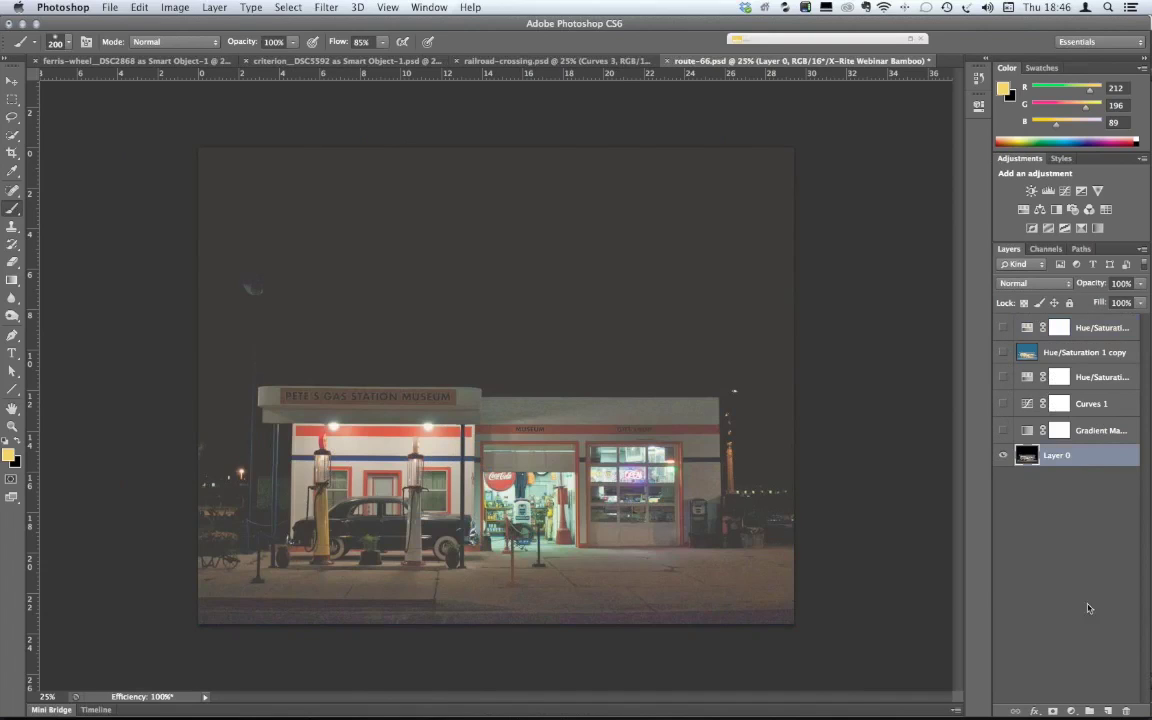
left_click(1071, 711)
left_click(1094, 676)
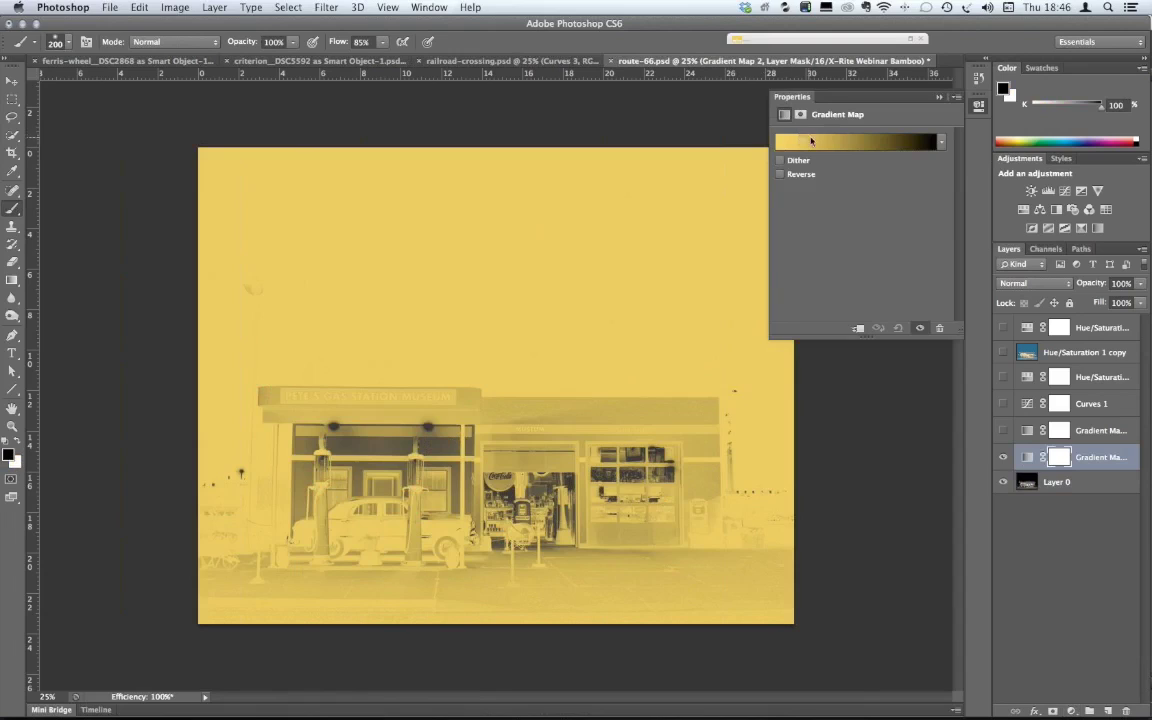
left_click(890, 146)
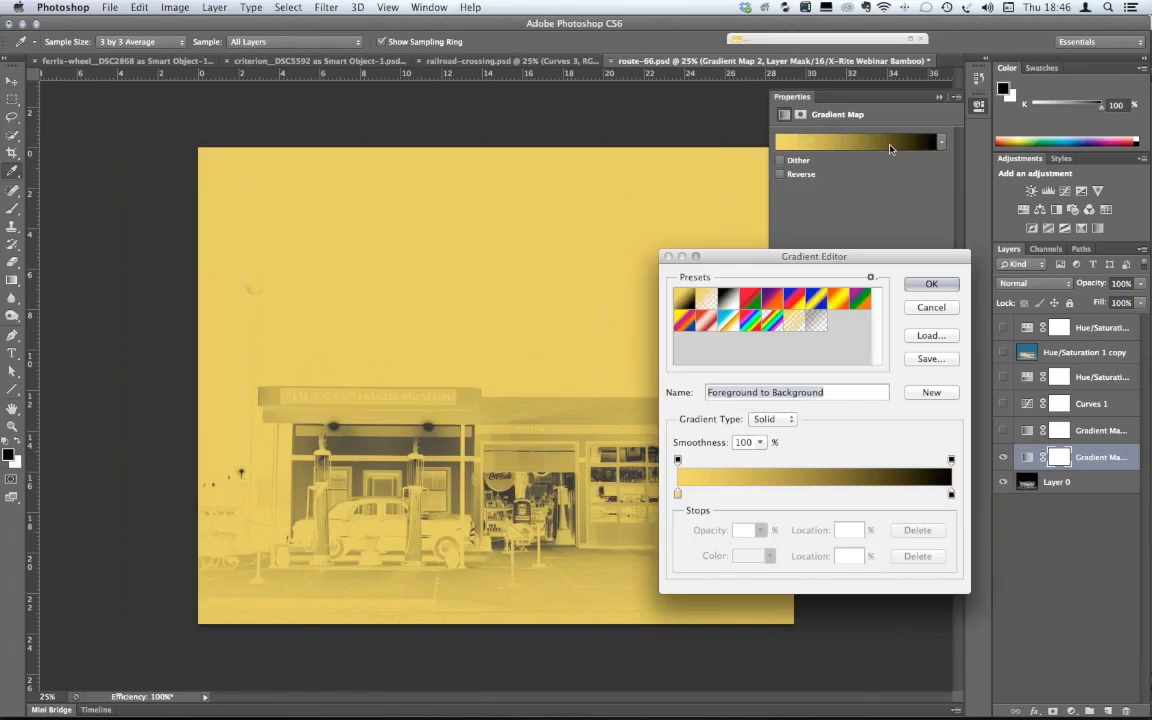
- Change the gradient's left stop from yellow to a light sky blue
left_click(677, 495)
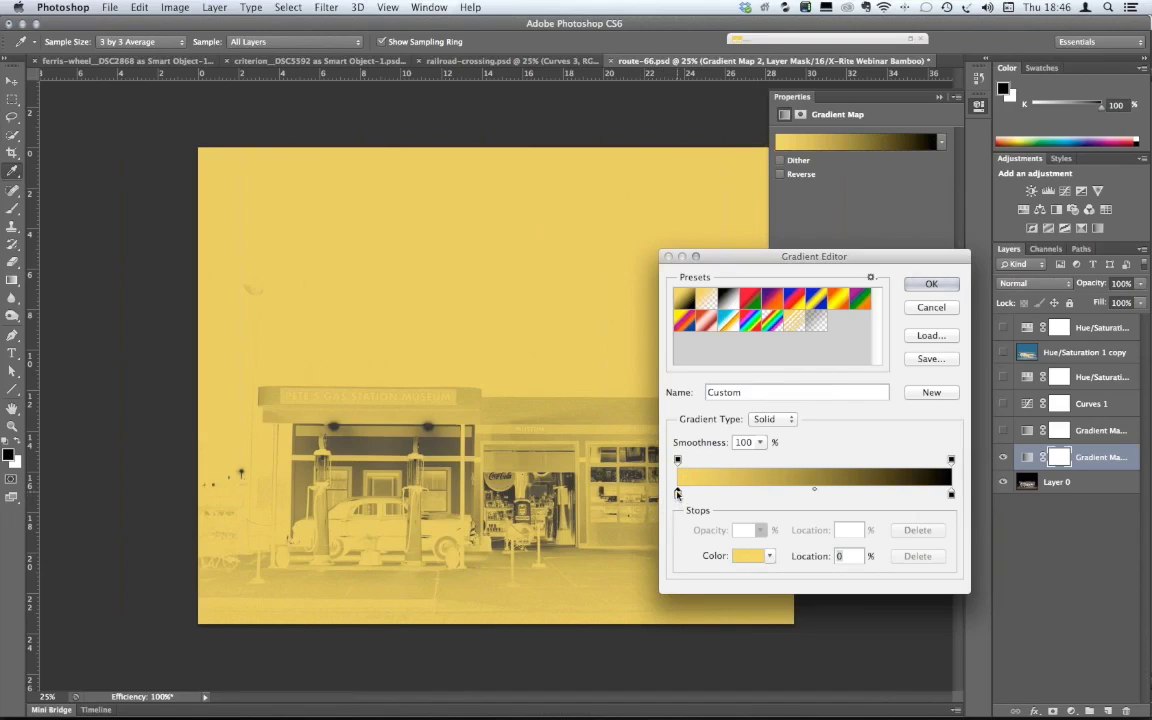
double_click(677, 494)
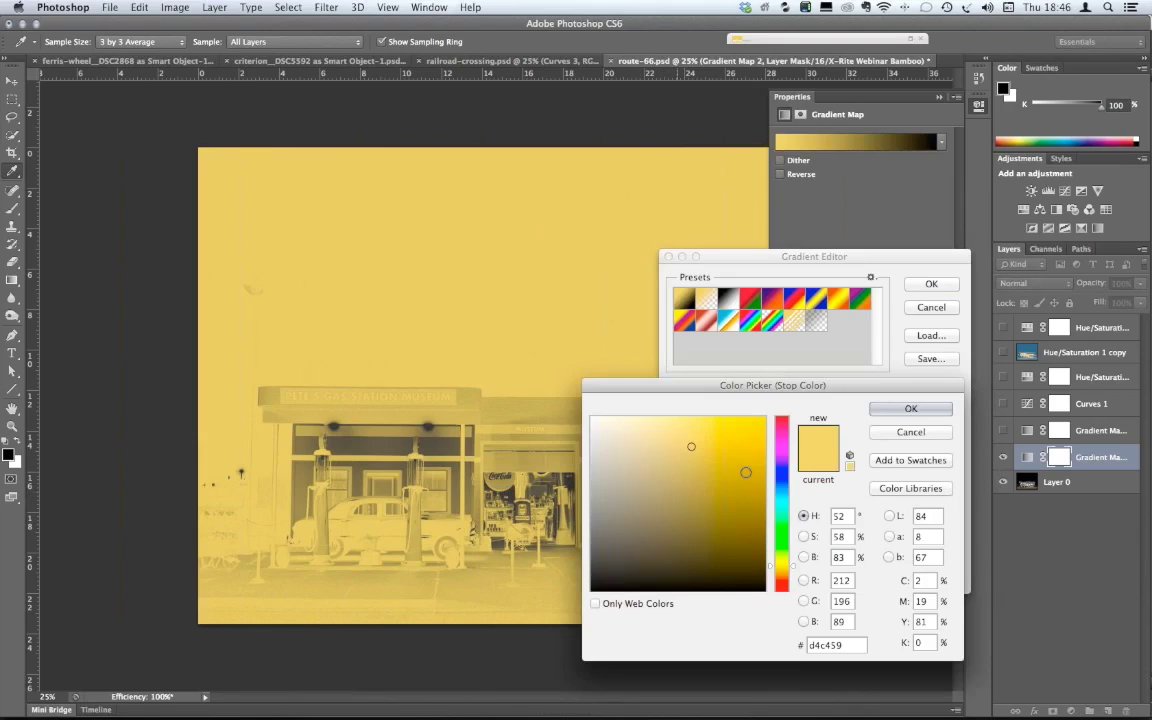
left_click(778, 477)
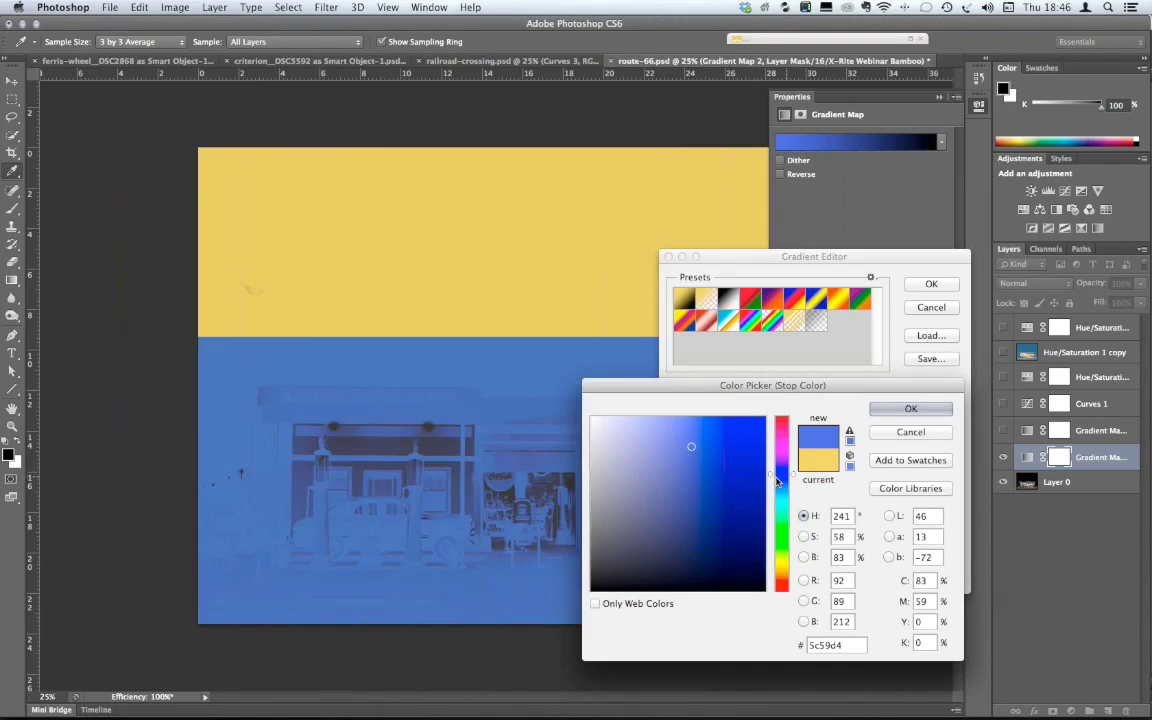
left_click(702, 469)
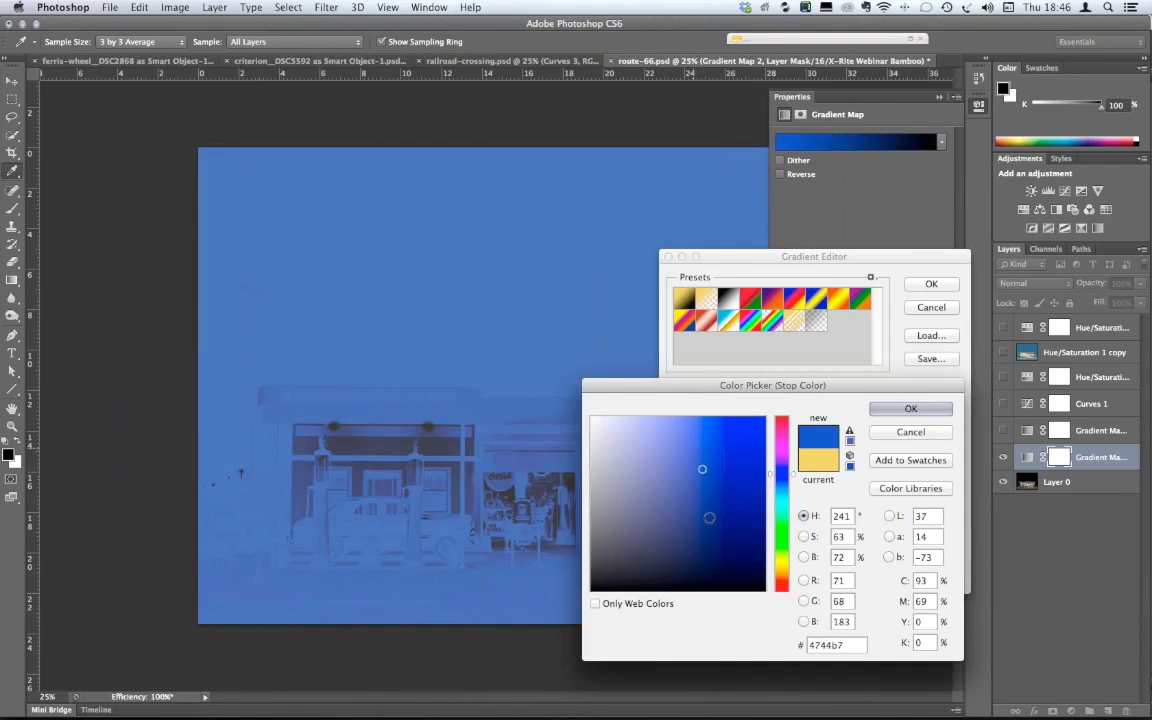
left_click(709, 517)
left_click(693, 499)
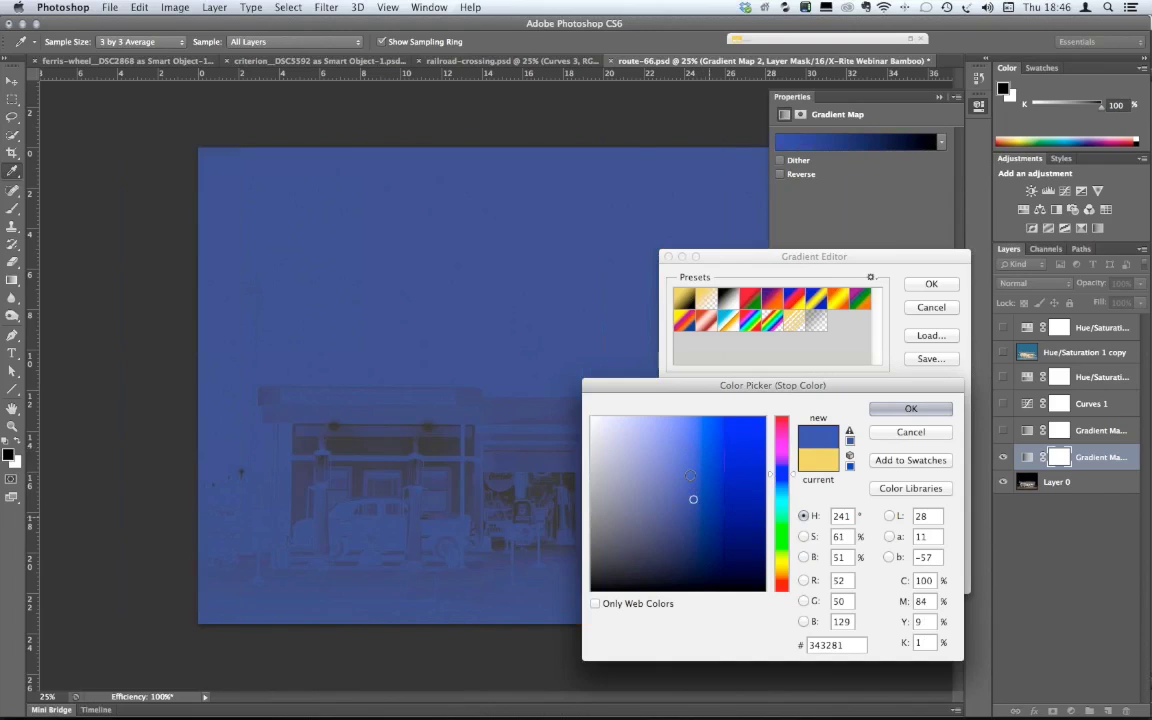
left_click(685, 473)
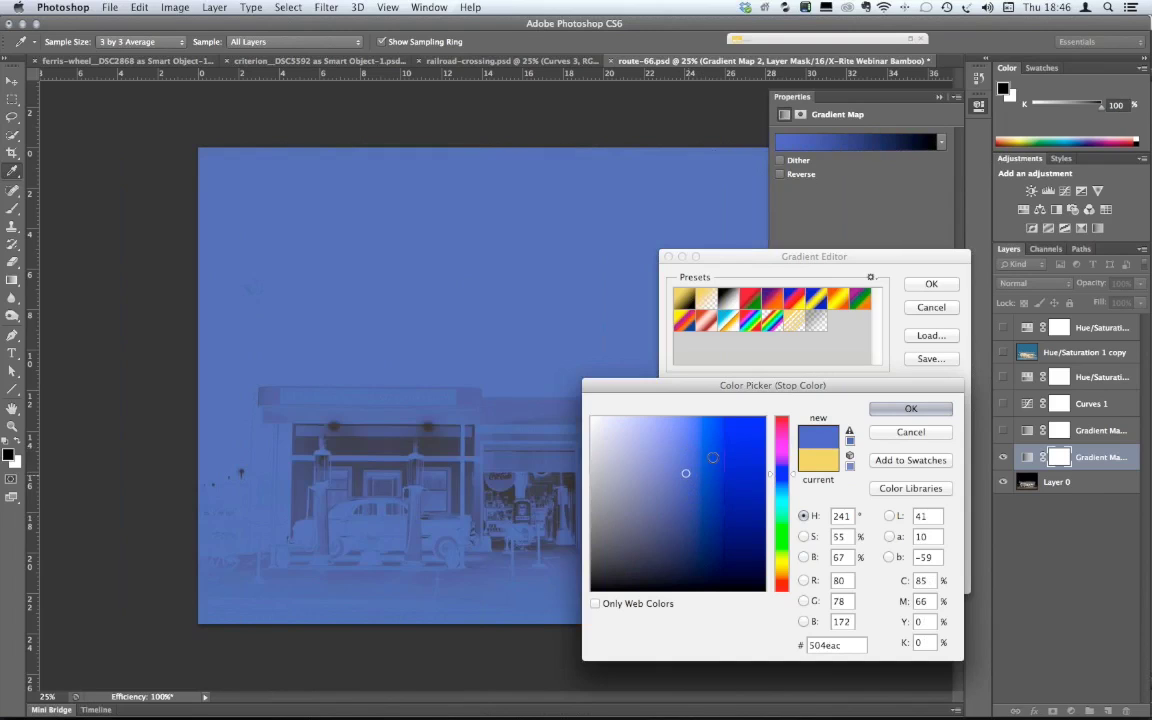
left_click(709, 456)
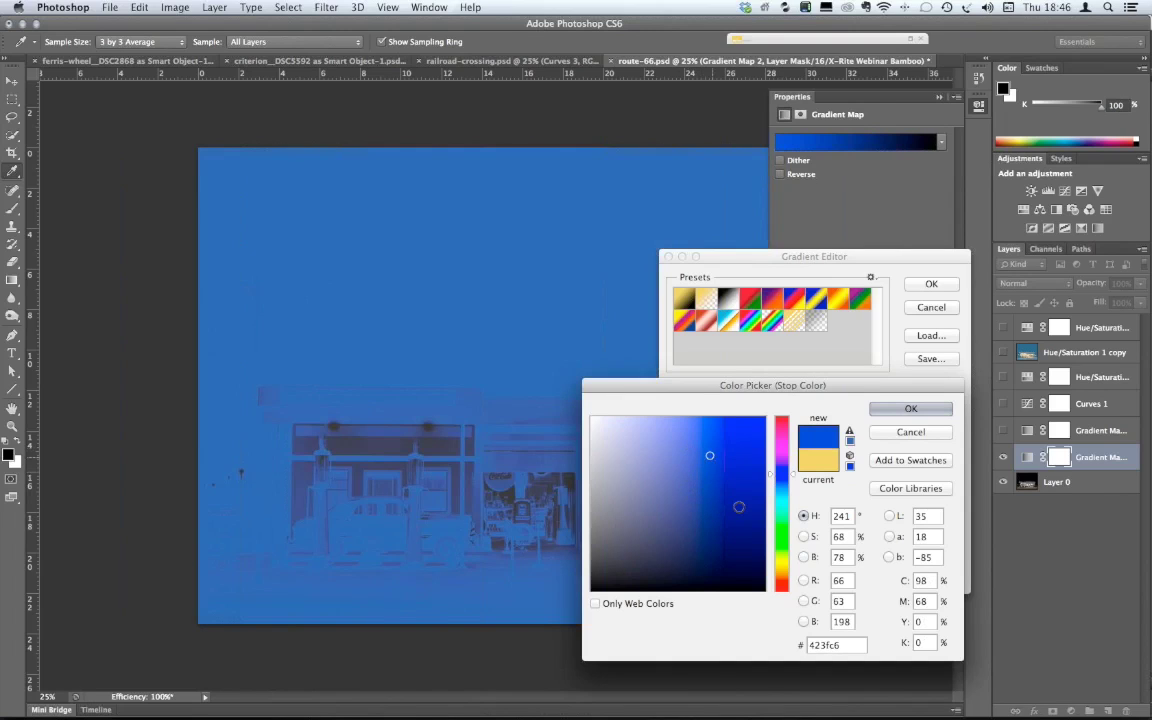
left_click(737, 524)
left_click(714, 462)
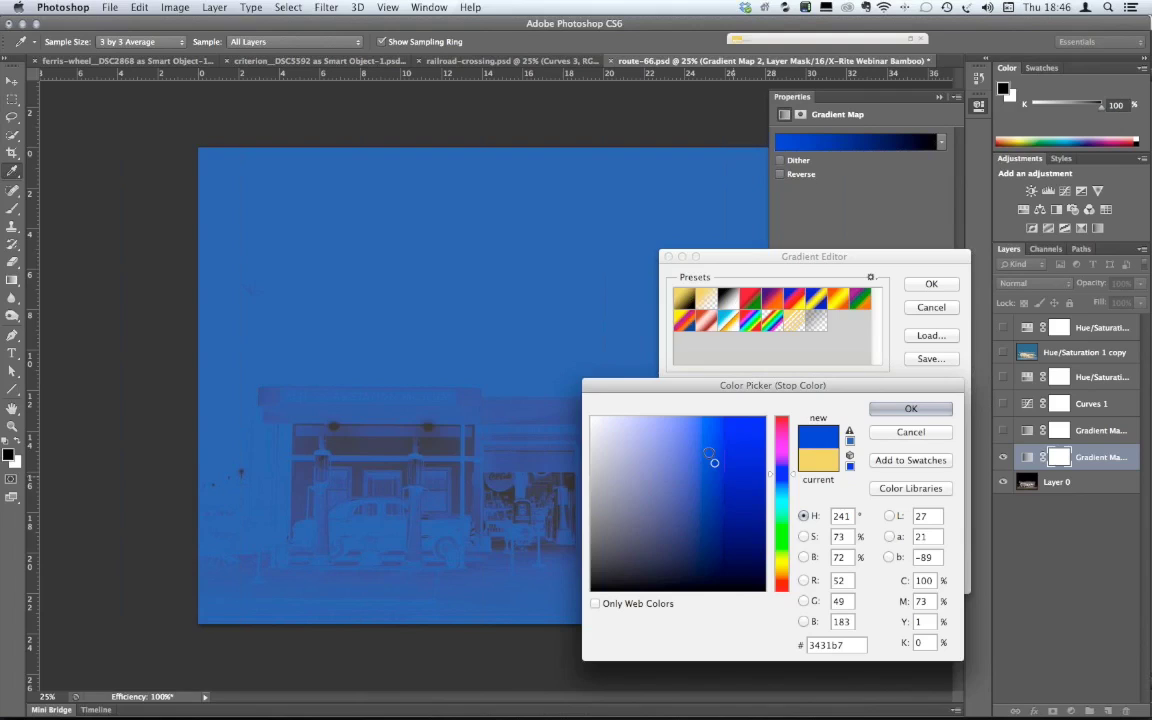
left_click(708, 453)
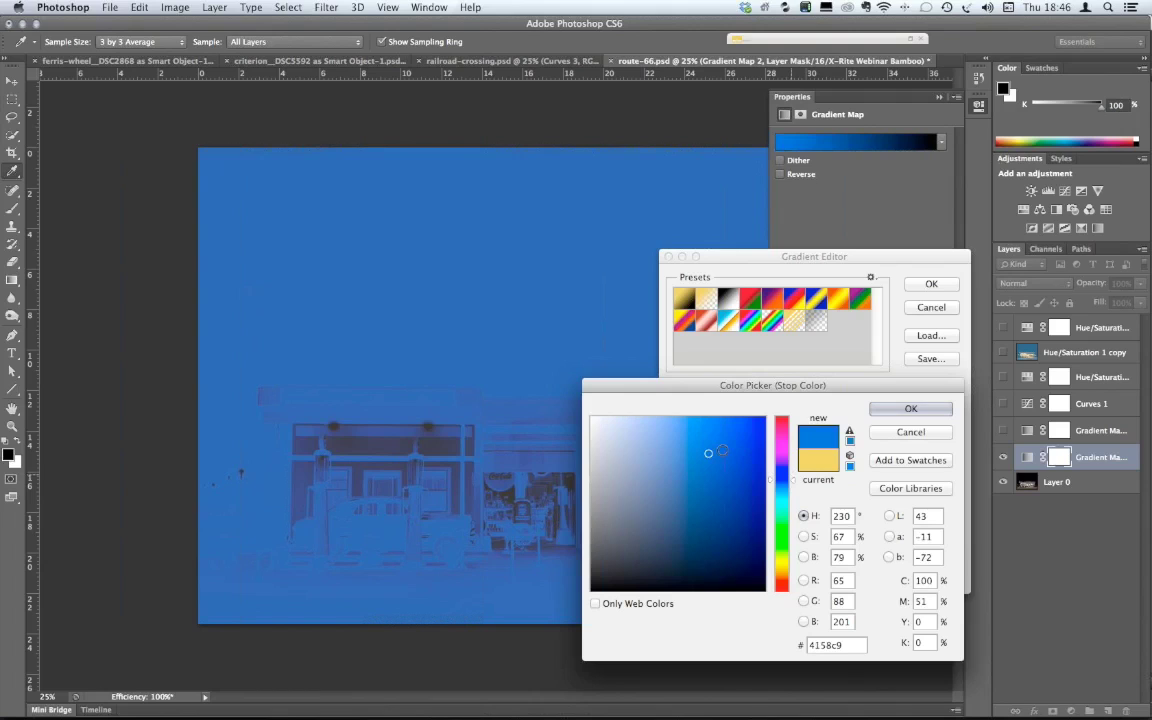
left_click(707, 438)
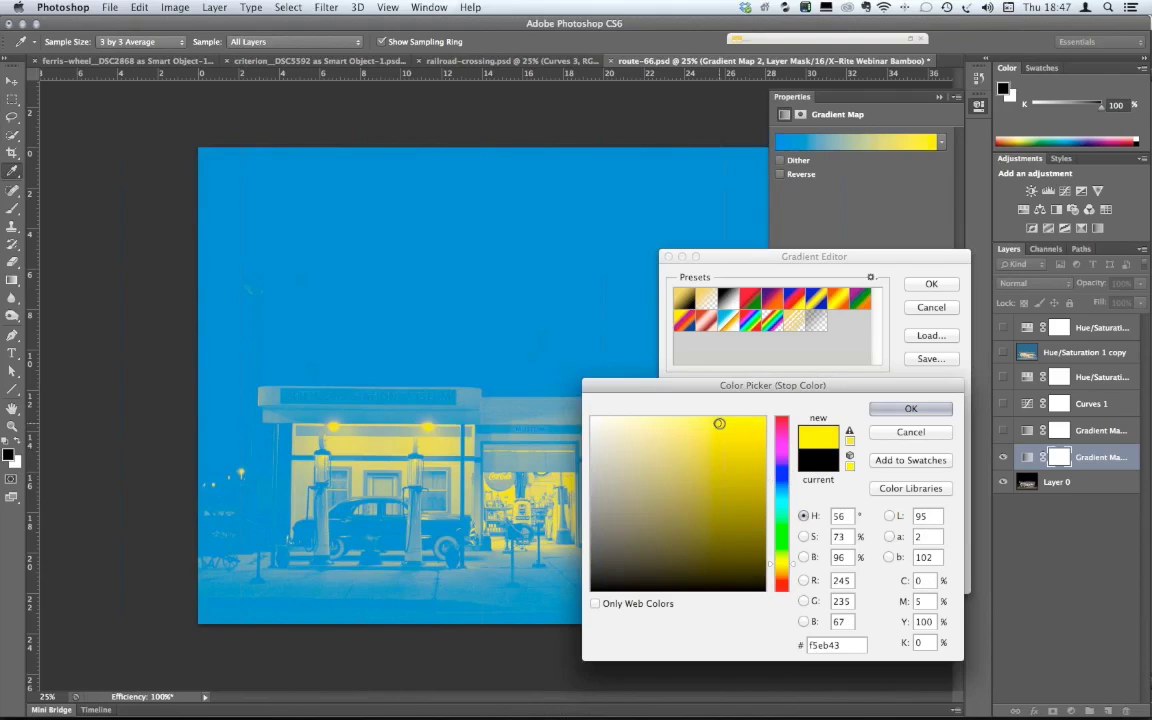
- Set the right stop to a slightly toned-down, in-gamut yellow
left_click(723, 422)
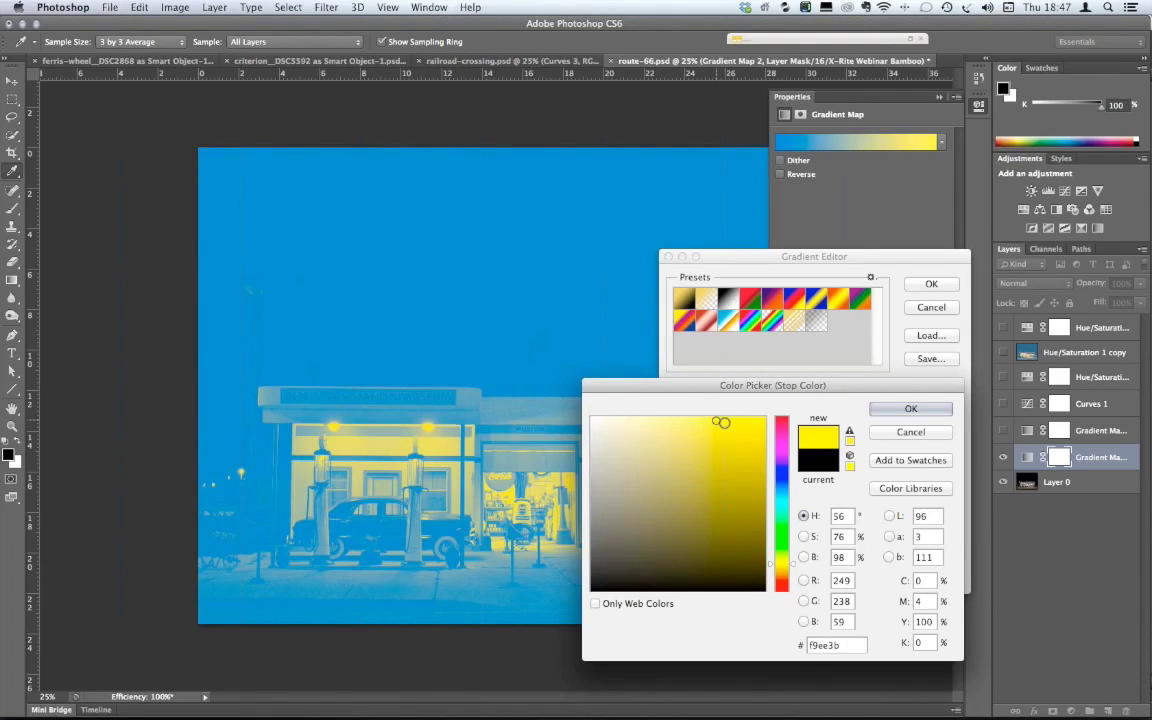
left_click(718, 424)
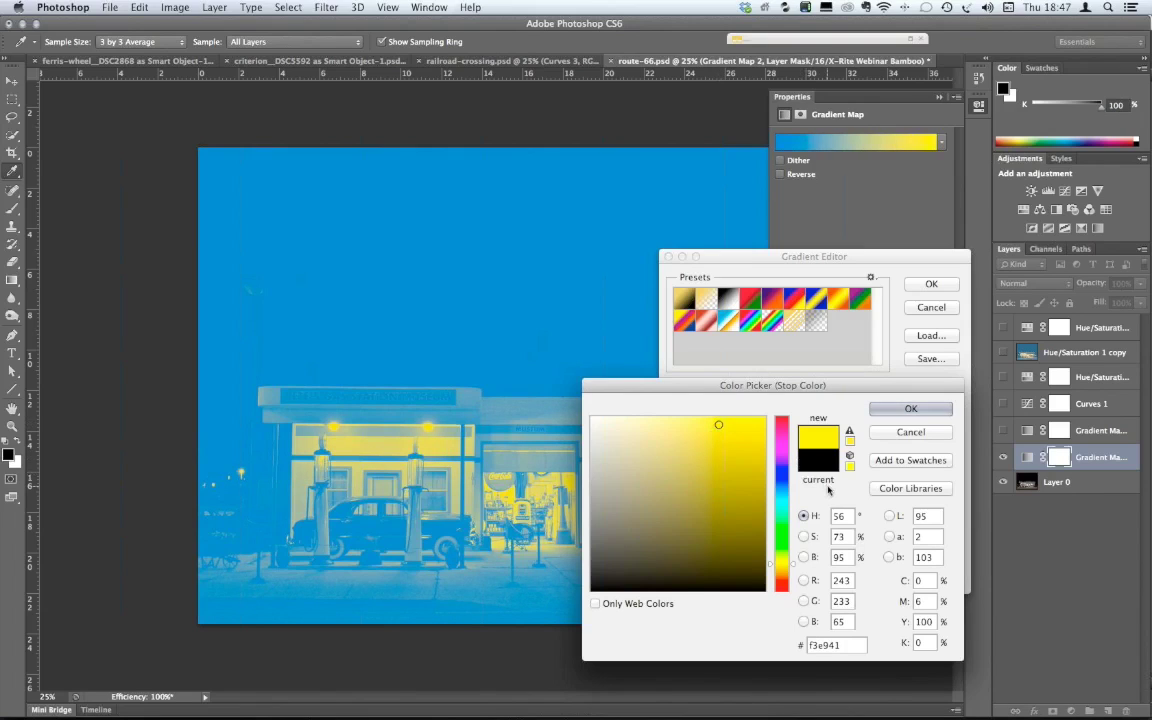
left_click(852, 443)
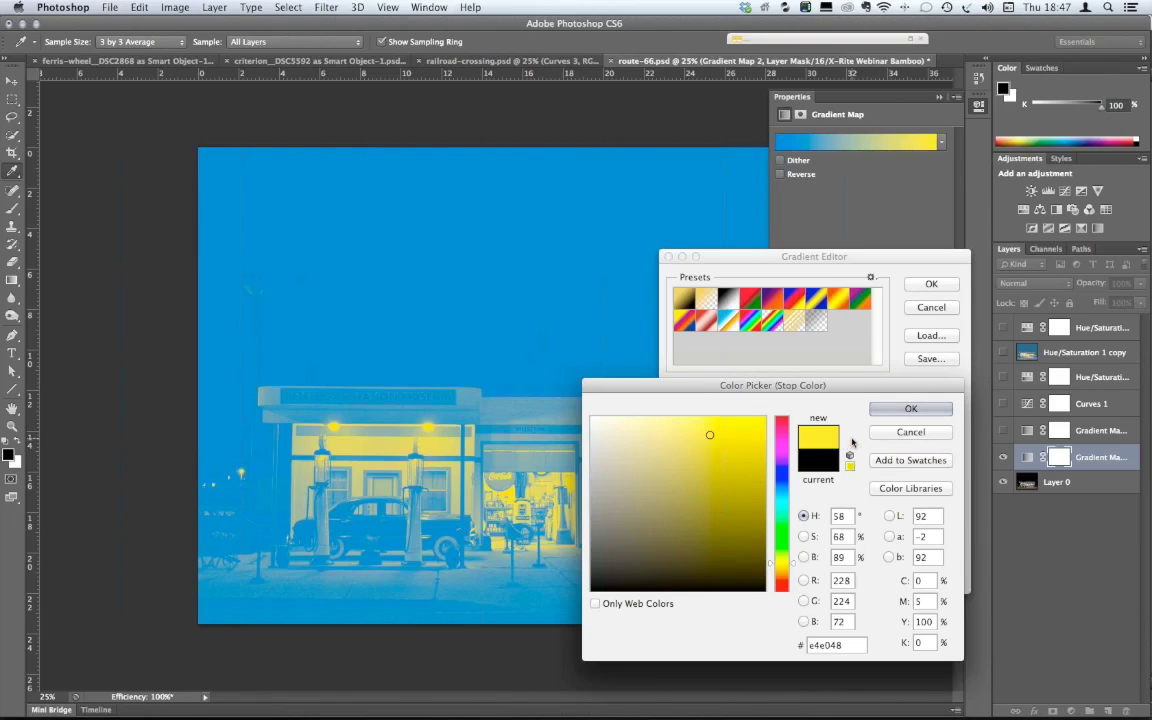
left_click(908, 409)
- Move the gradient midpoint to 28%, confirm it, and add a Curves adjustment layer
left_click_drag(814, 488, 764, 491)
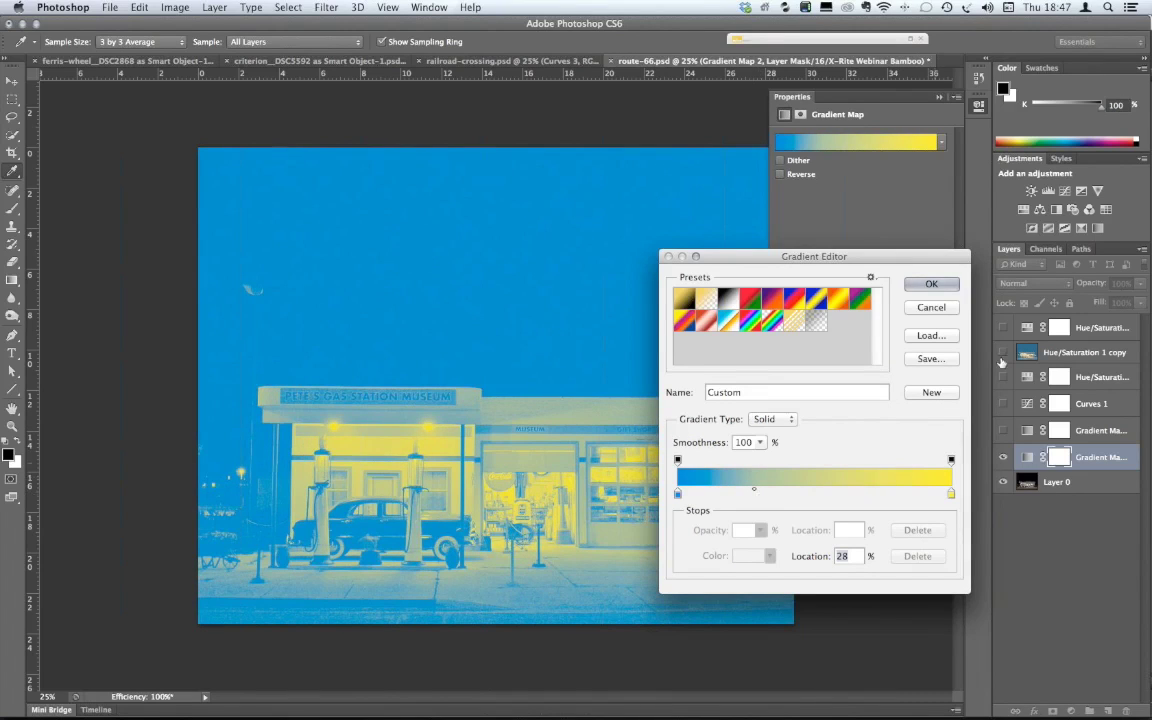
left_click(931, 284)
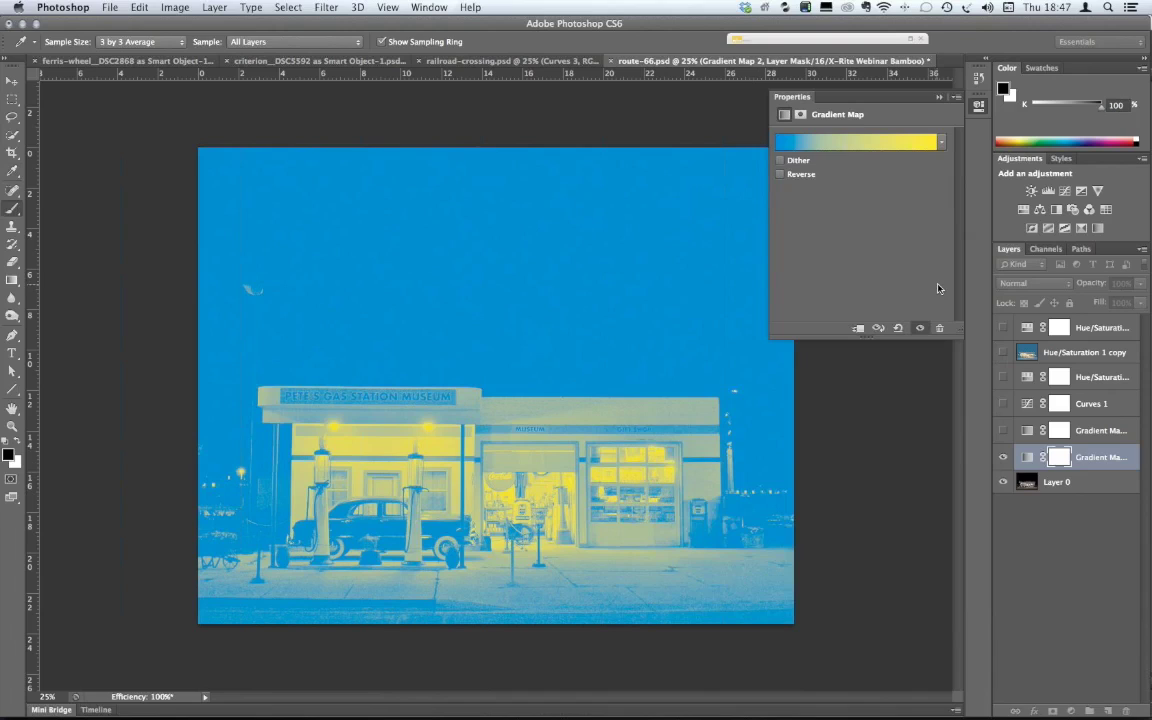
left_click(1070, 711)
left_click(1072, 535)
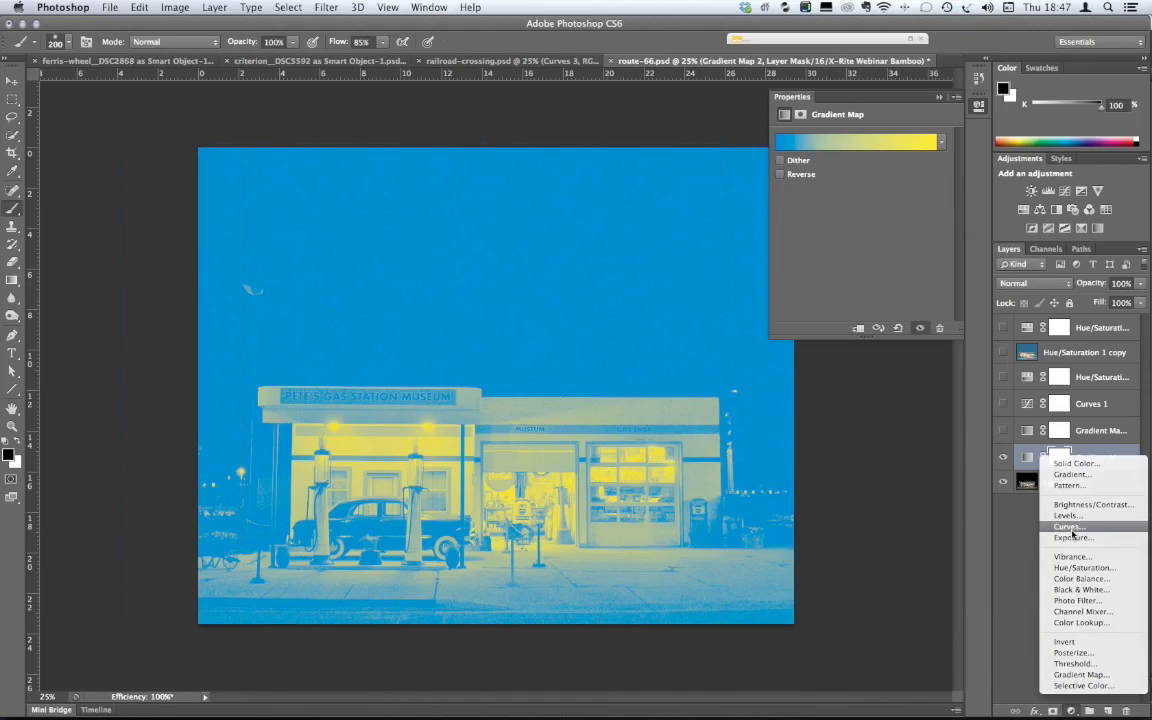
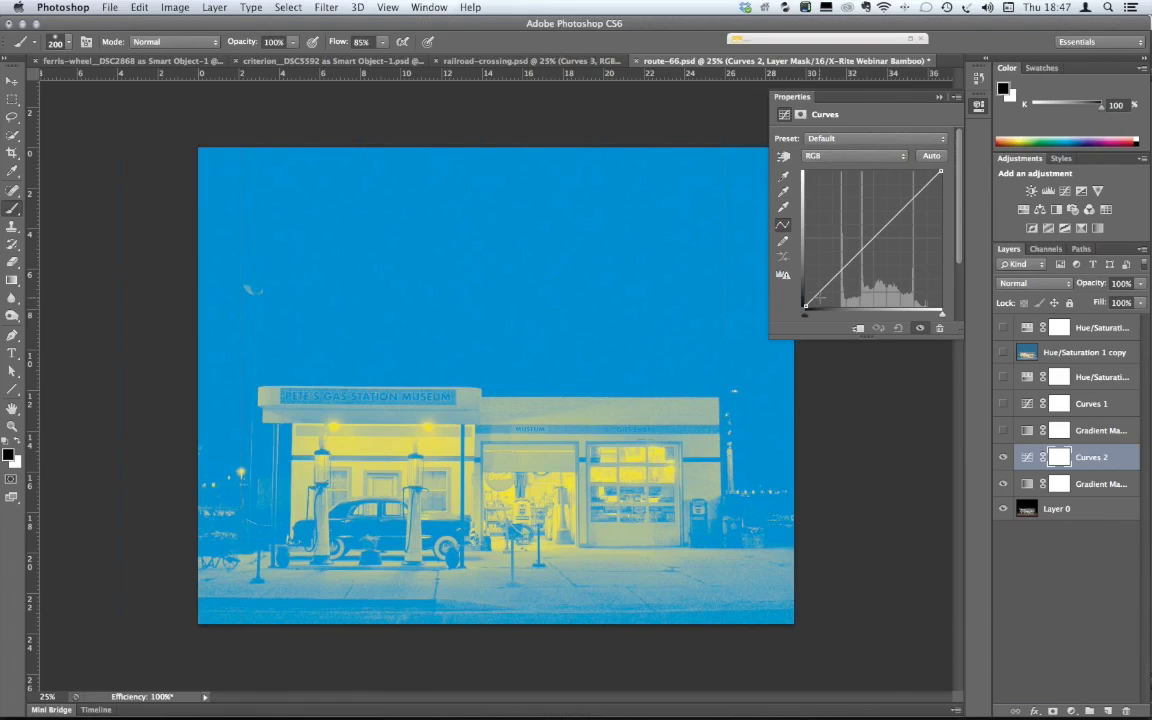
- Darken the Curves 2 shadows and set Hue/Saturation Yellows to Hue -2, Saturation -9, Lightness +21
left_click_drag(819, 289, 822, 293)
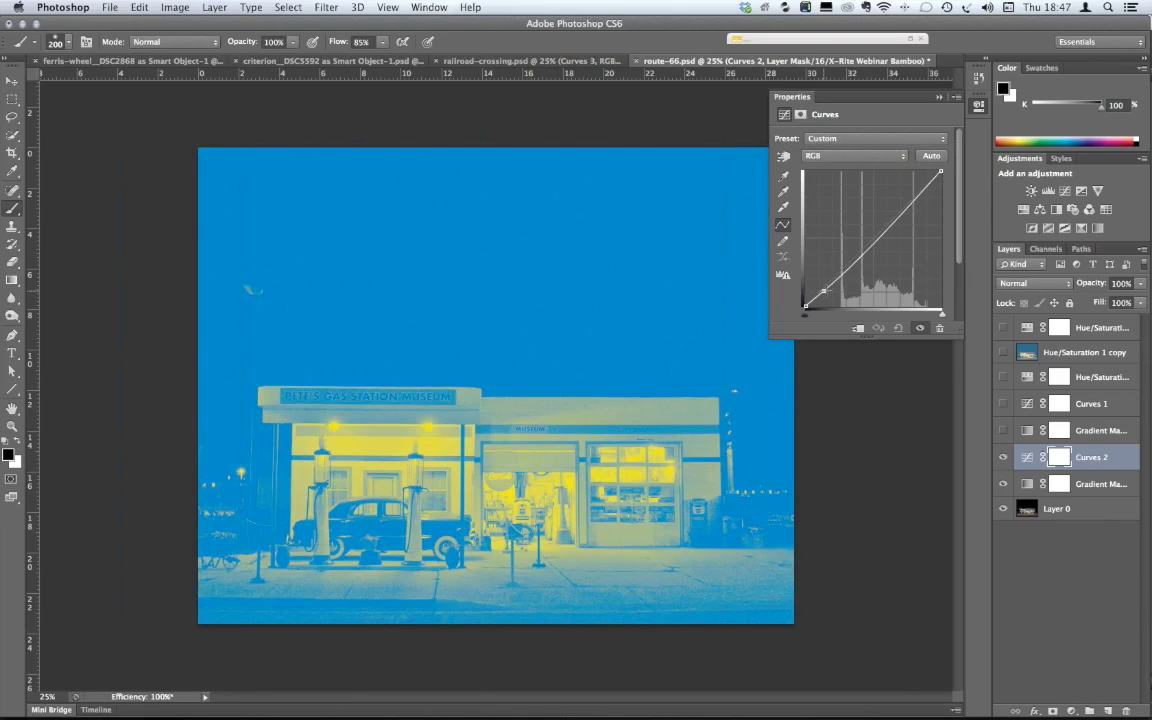
left_click_drag(822, 293, 826, 292)
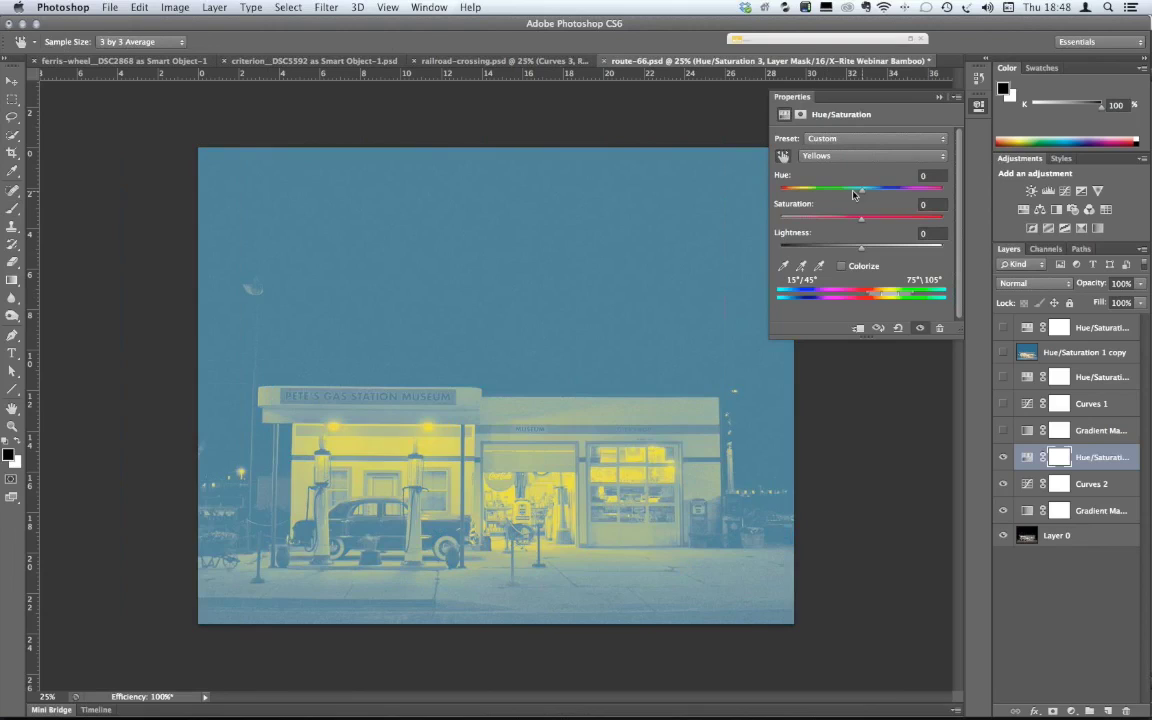
left_click_drag(854, 194, 859, 191)
left_click_drag(862, 240, 878, 242)
left_click(845, 96)
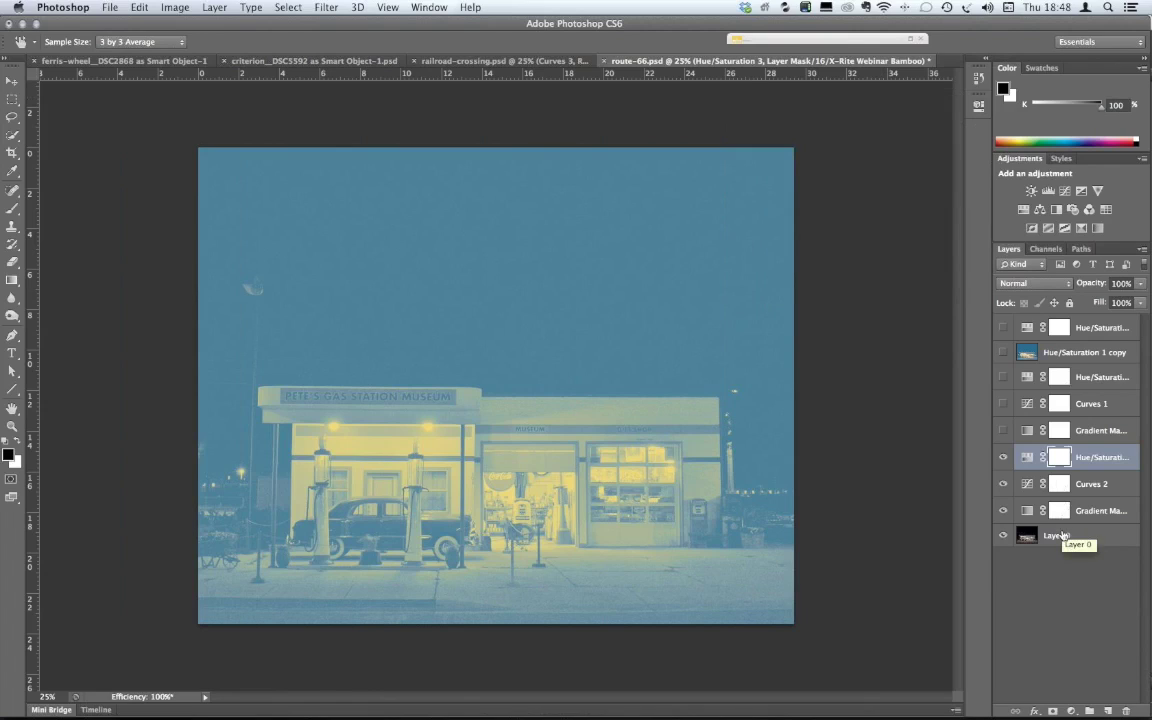
- From Bridge, open prague__DSC7361 as Smart Object-1.psd in Photoshop CS6
key("super+Tab")
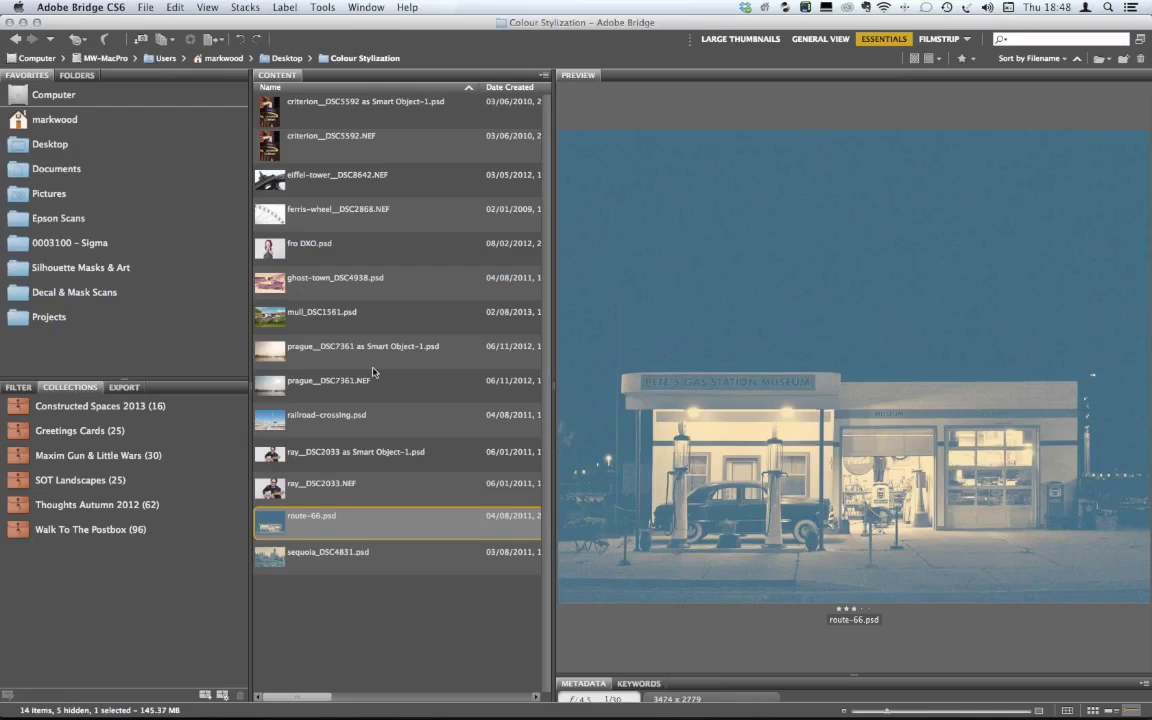
left_click(365, 382)
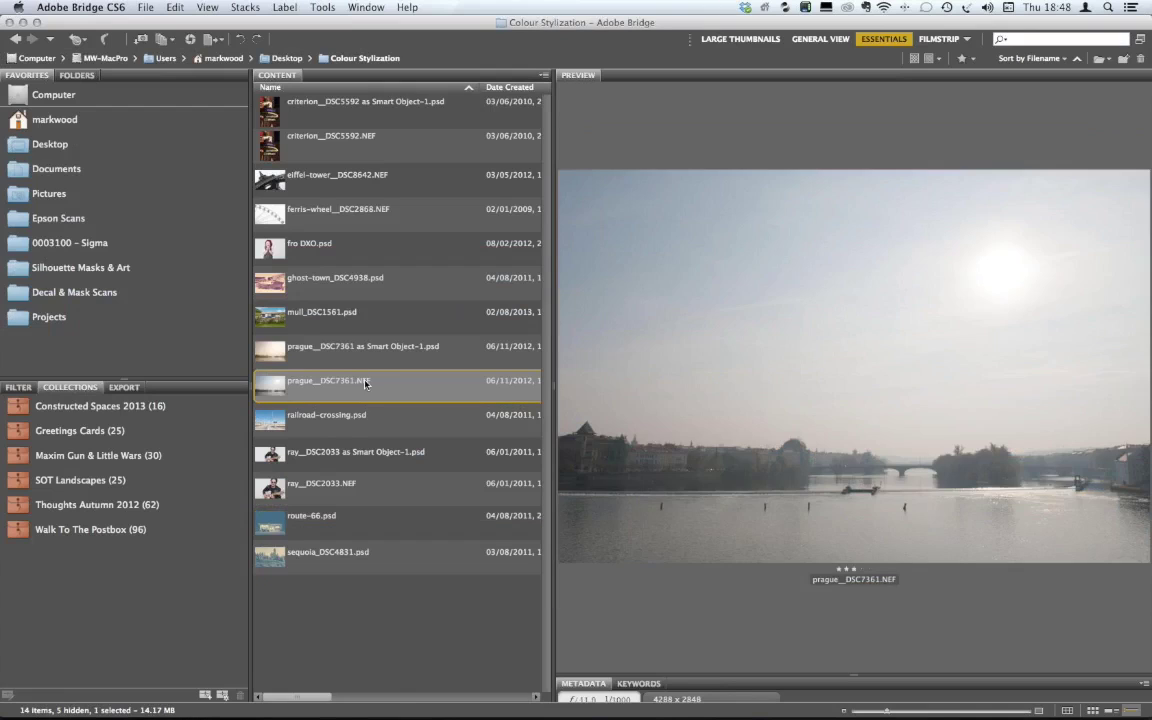
left_click(379, 356)
right_click(379, 356)
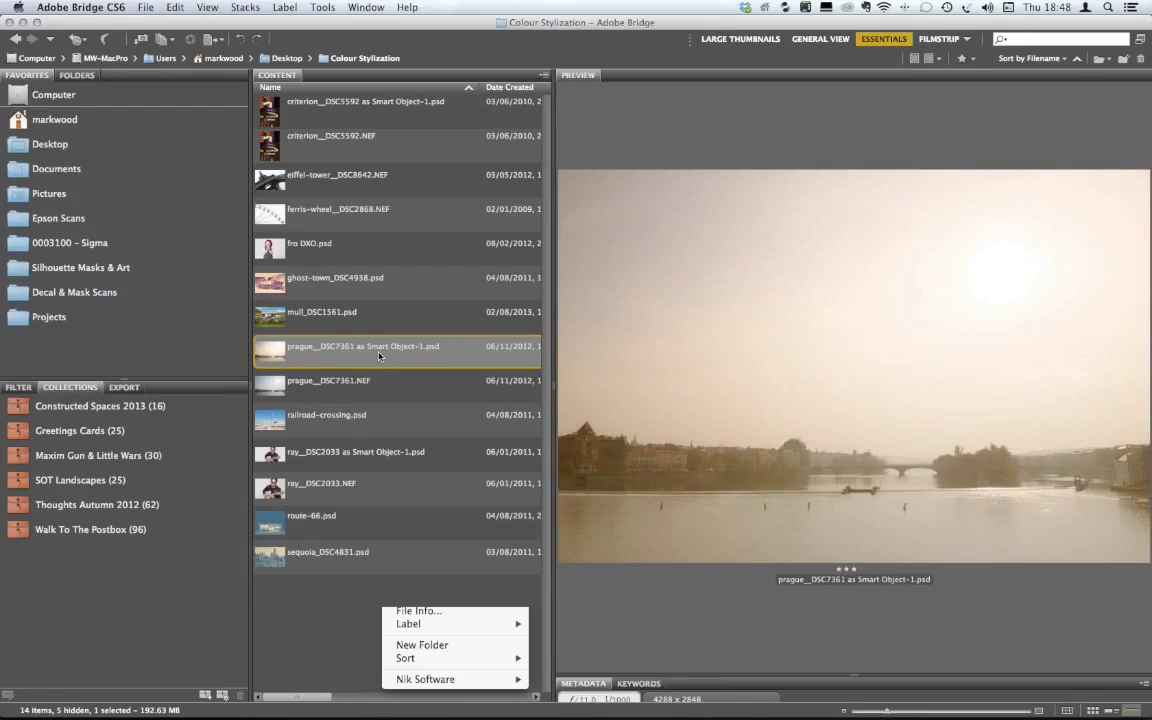
mouse_move(420, 374)
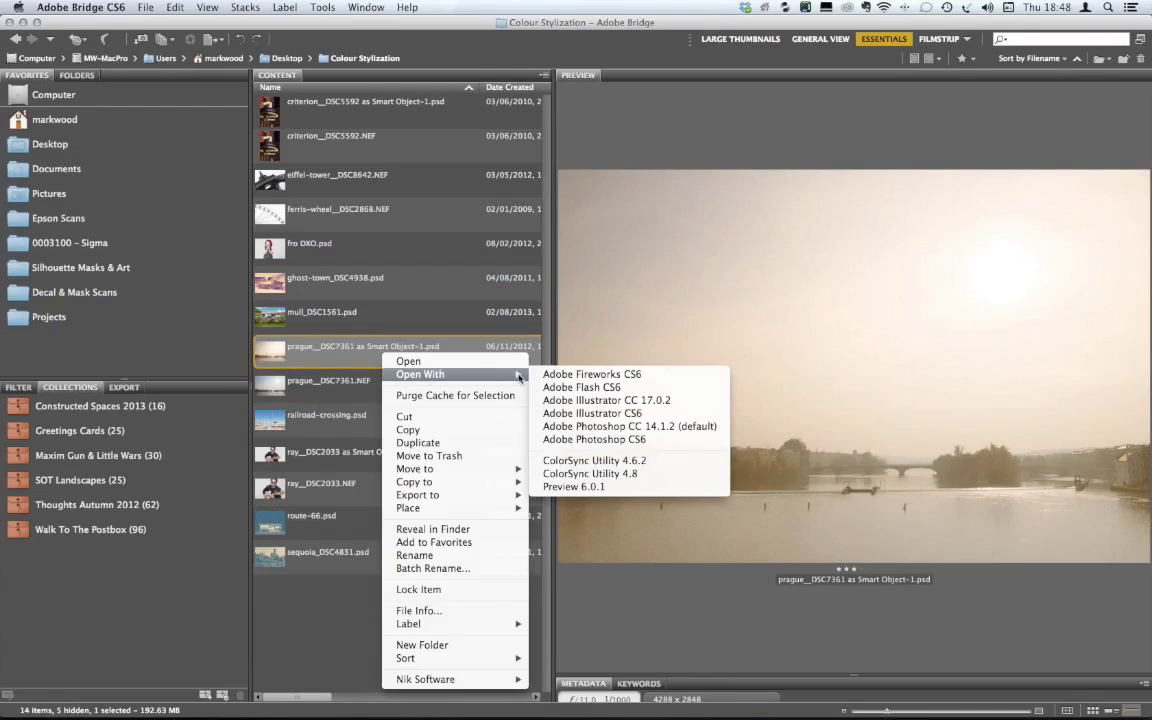
left_click(587, 440)
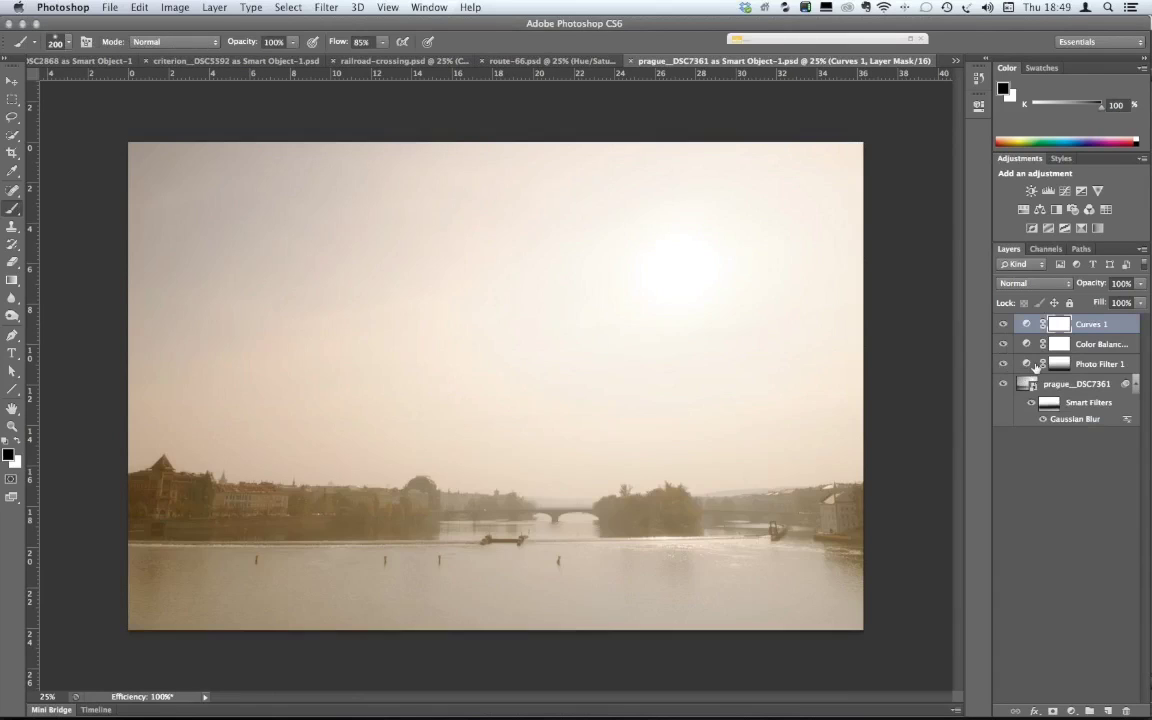
double_click(1025, 365)
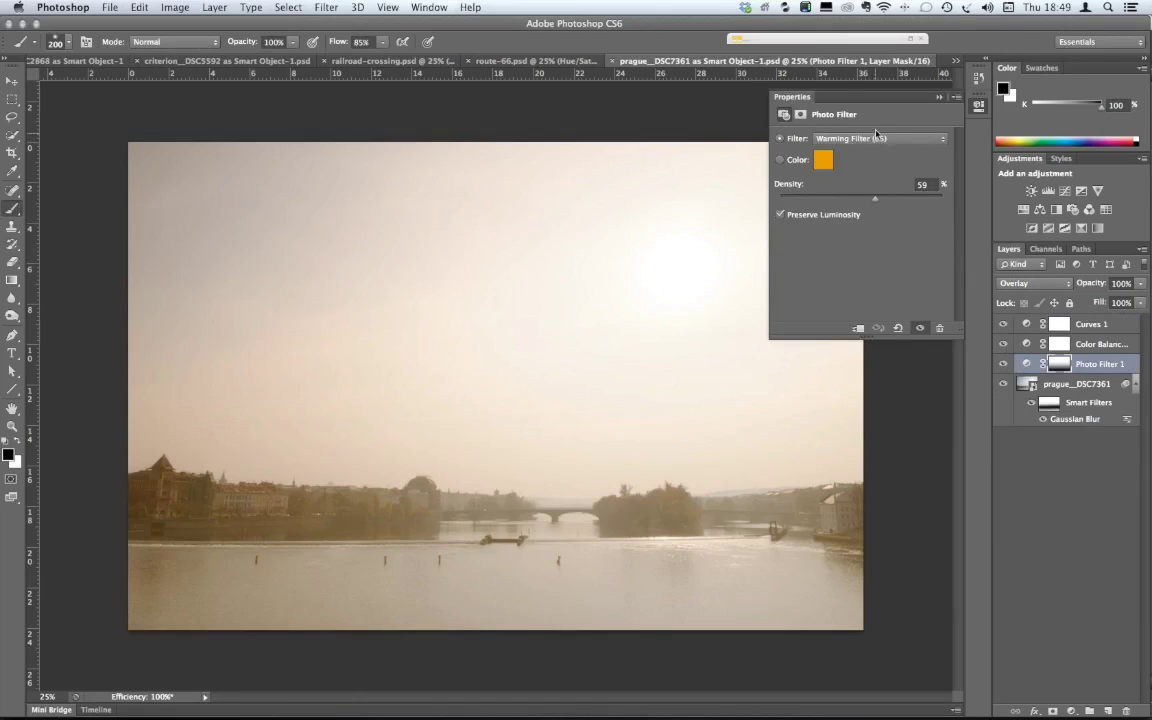
left_click(937, 98)
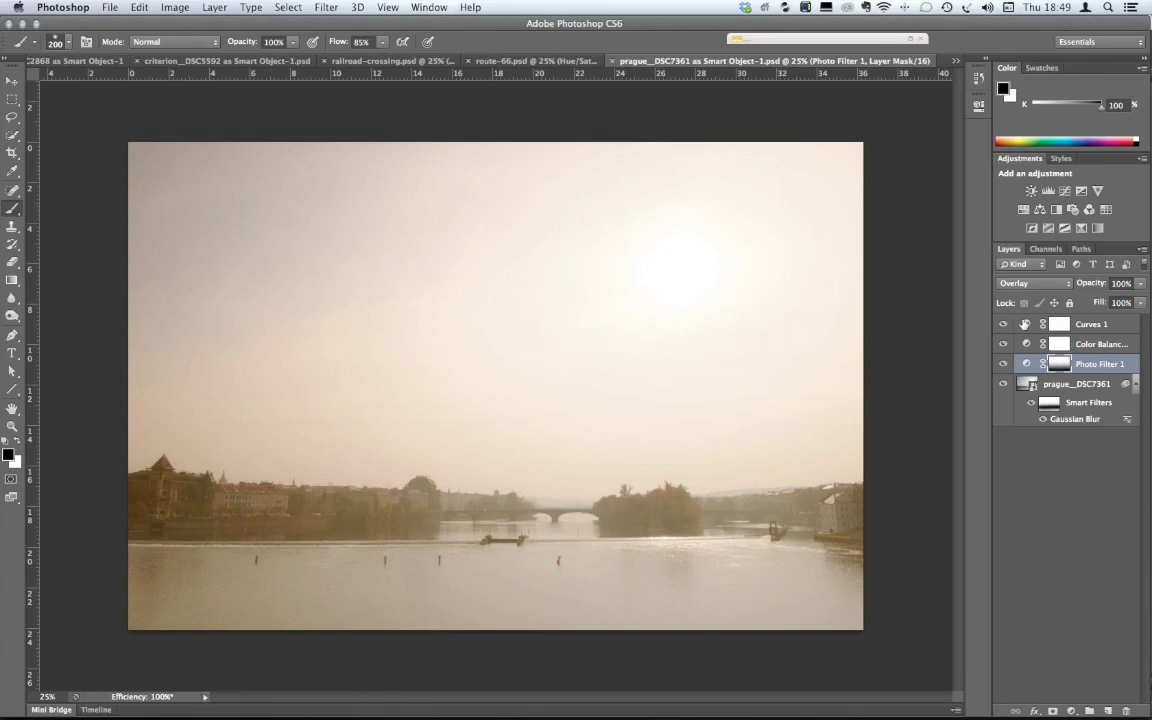
key("super+Tab")
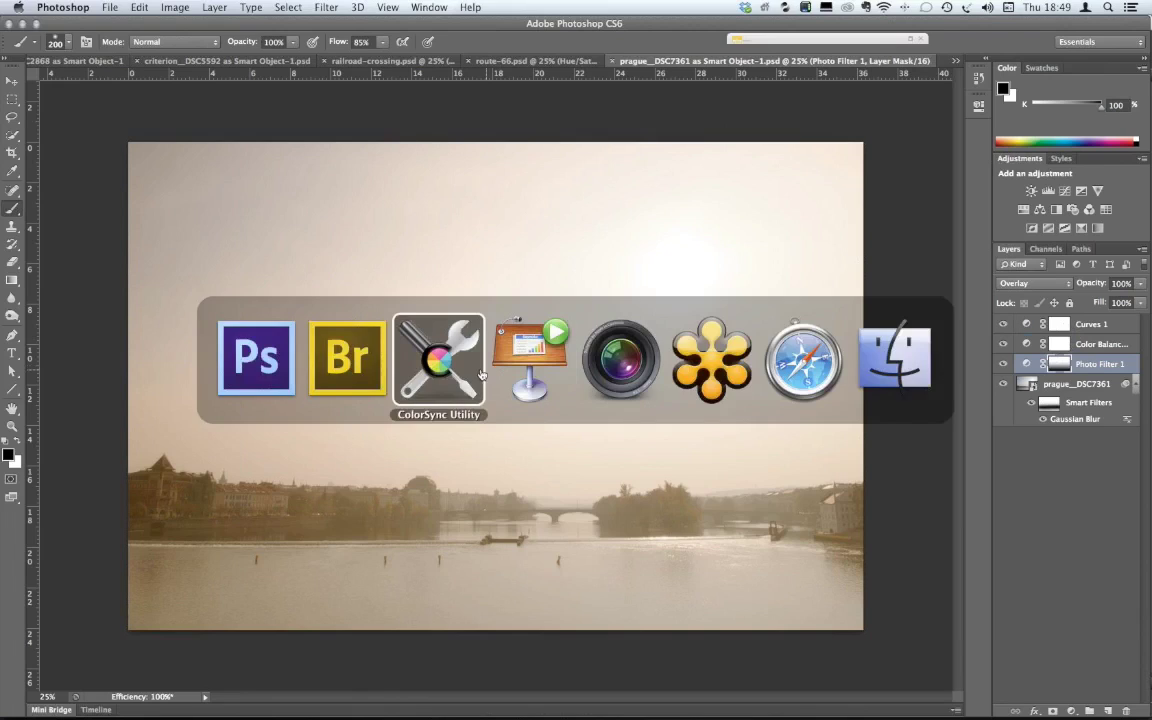
left_click(343, 374)
key("super+Tab")
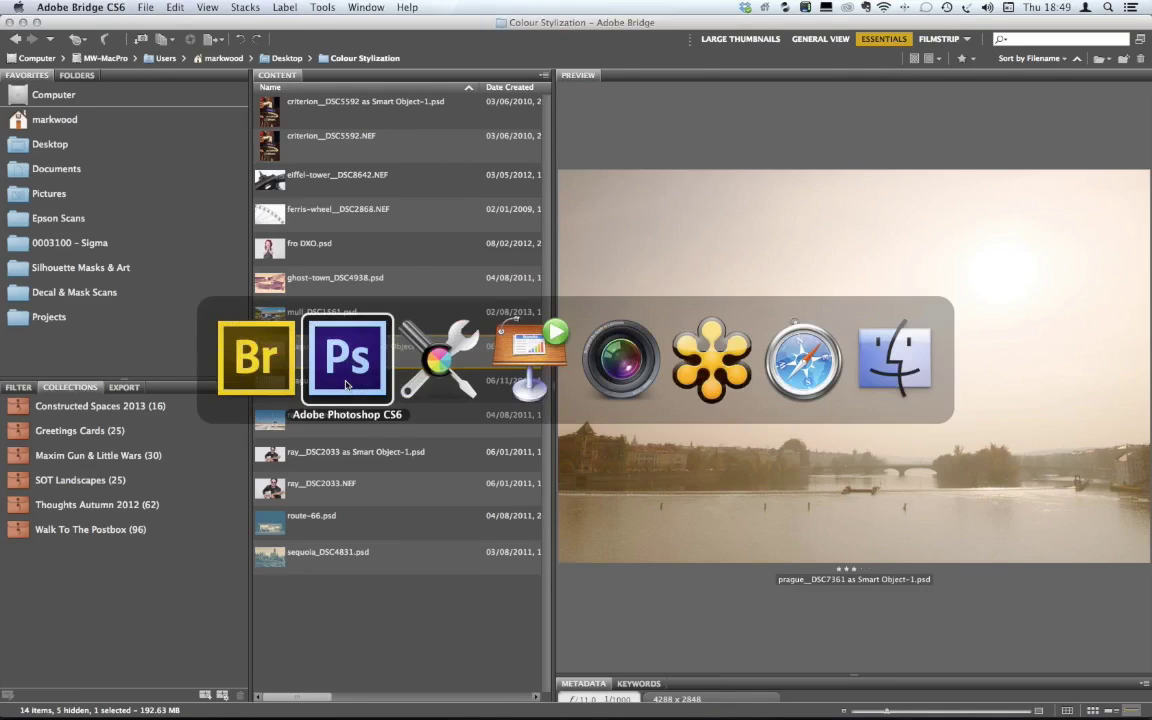
left_click(346, 384)
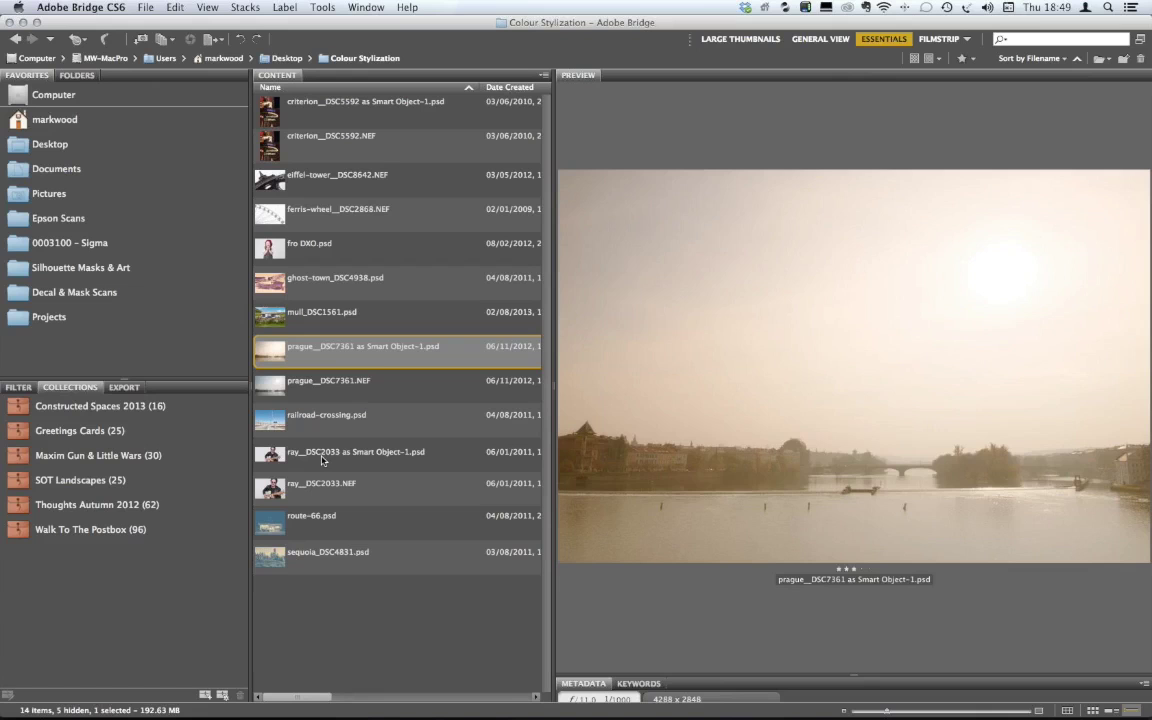
- From Bridge, open ray__DSC2033 as Smart Object-1.psd in Photoshop CS6
left_click(322, 458)
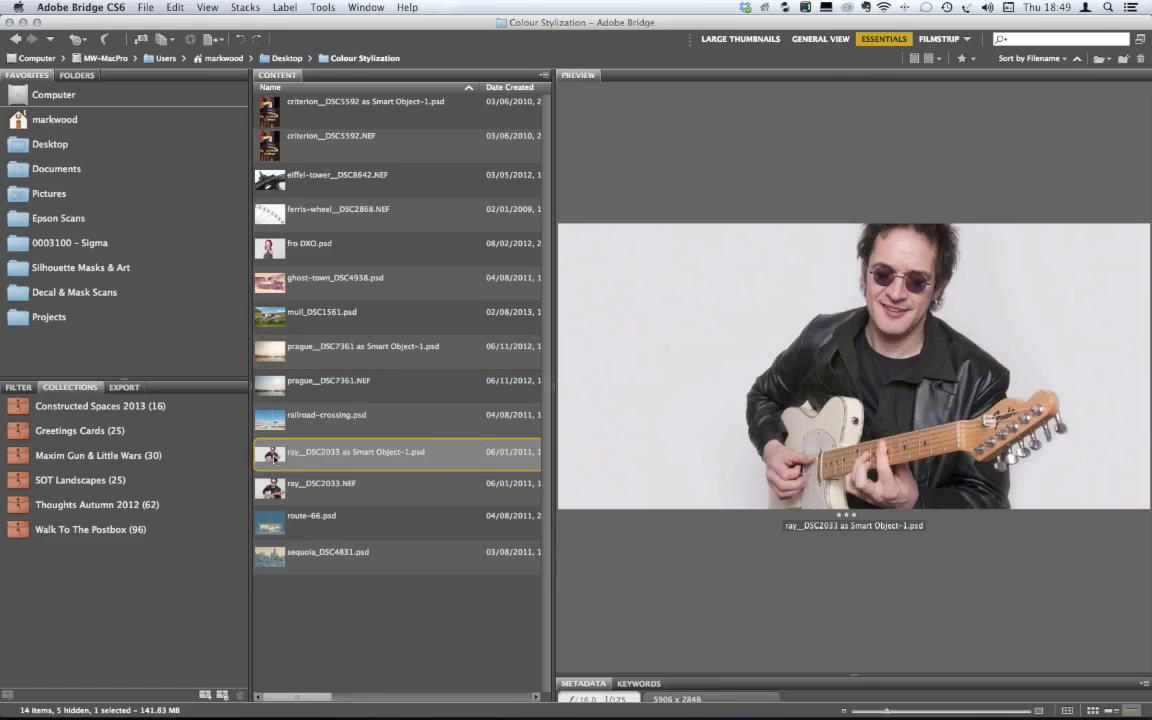
right_click(325, 450)
mouse_move(360, 398)
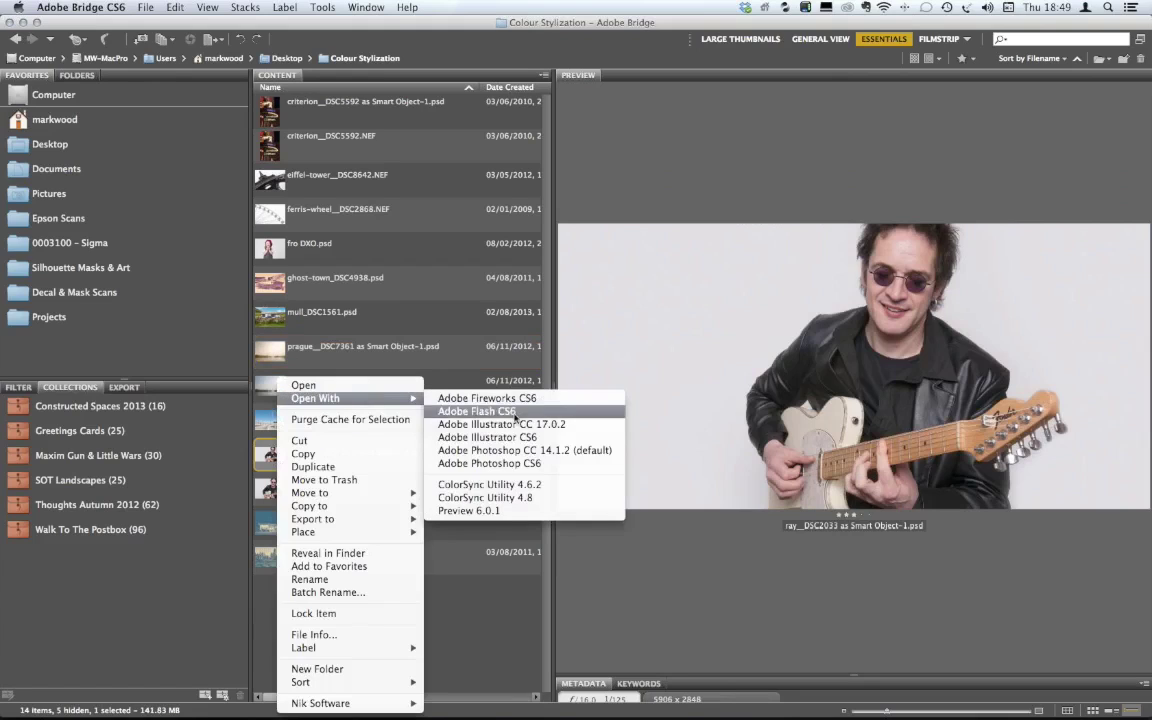
left_click(527, 464)
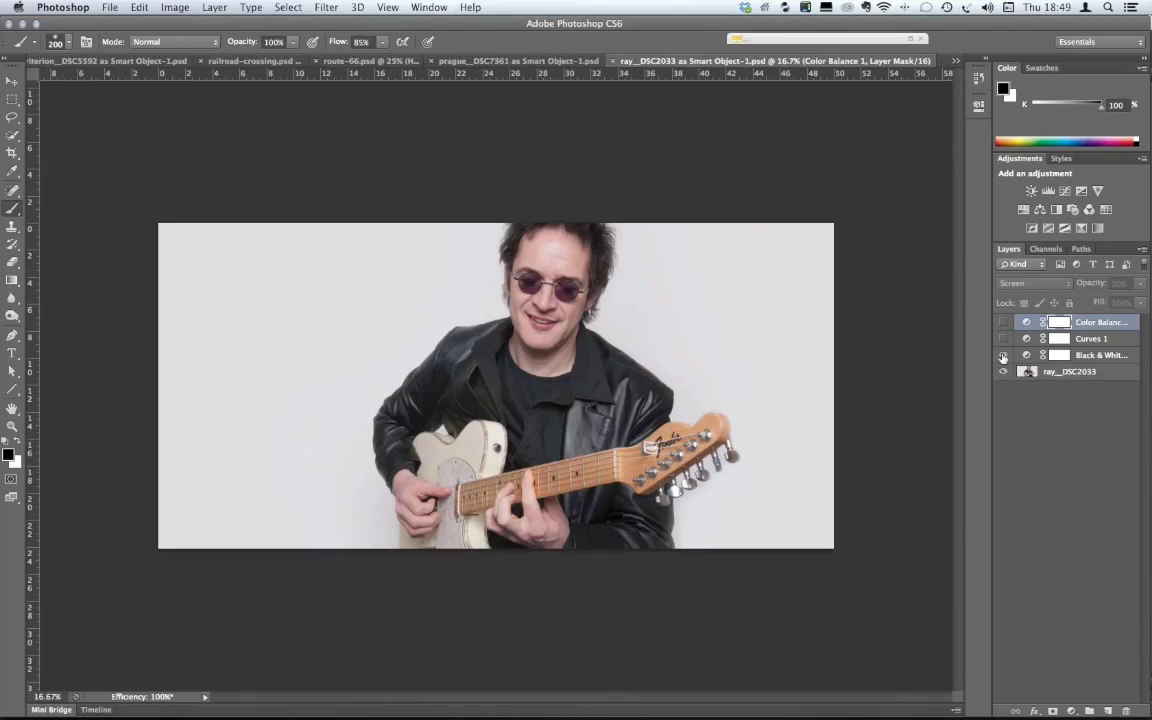
- Make the Black & White 1, Curves 1 and Color Balance 1 adjustment layers visible
left_click(1003, 355)
left_click(1058, 355)
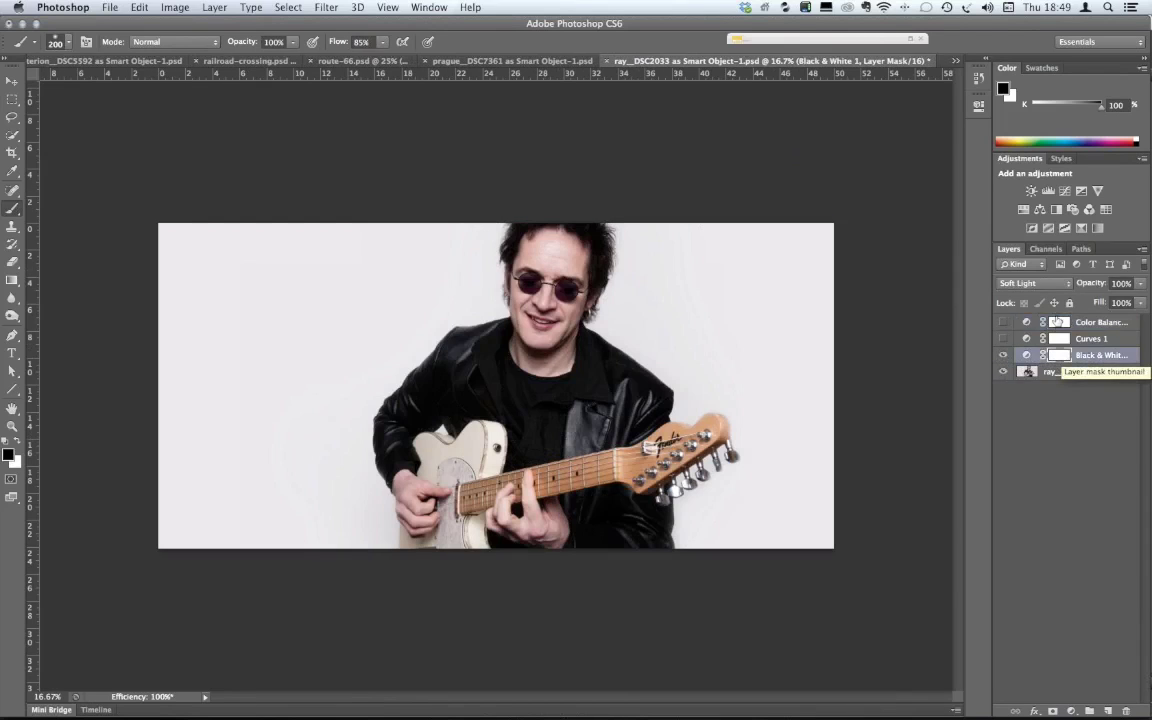
left_click(1003, 338)
left_click(1003, 322)
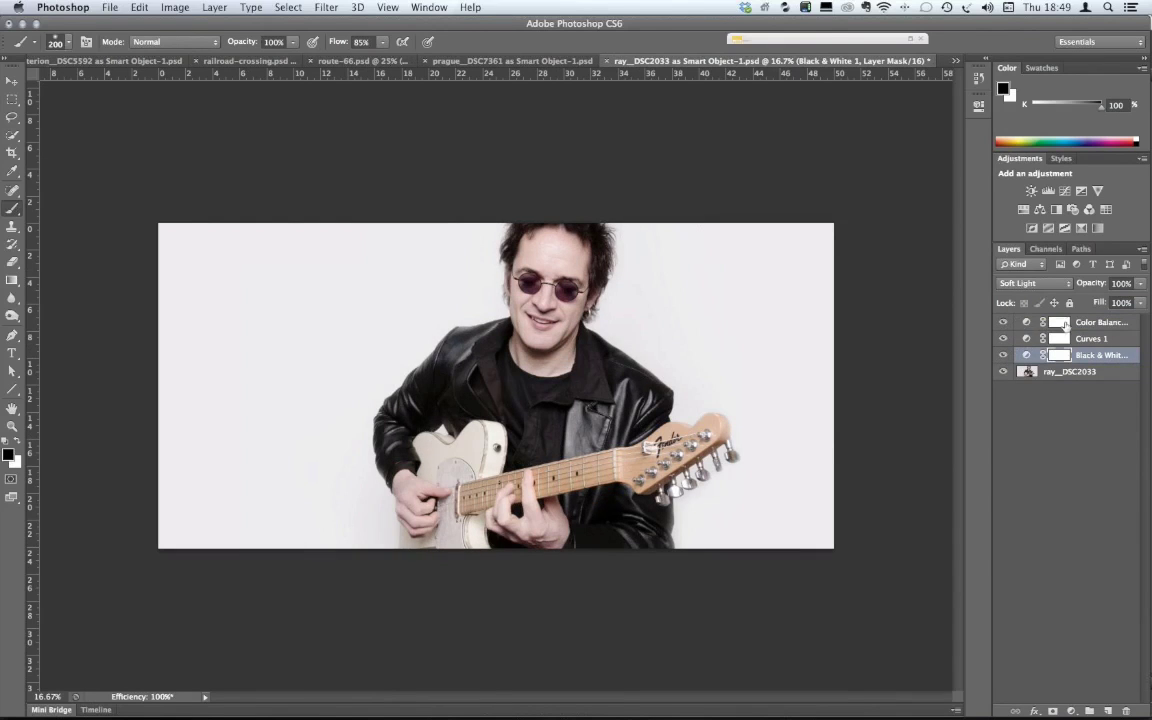
left_click(1056, 323)
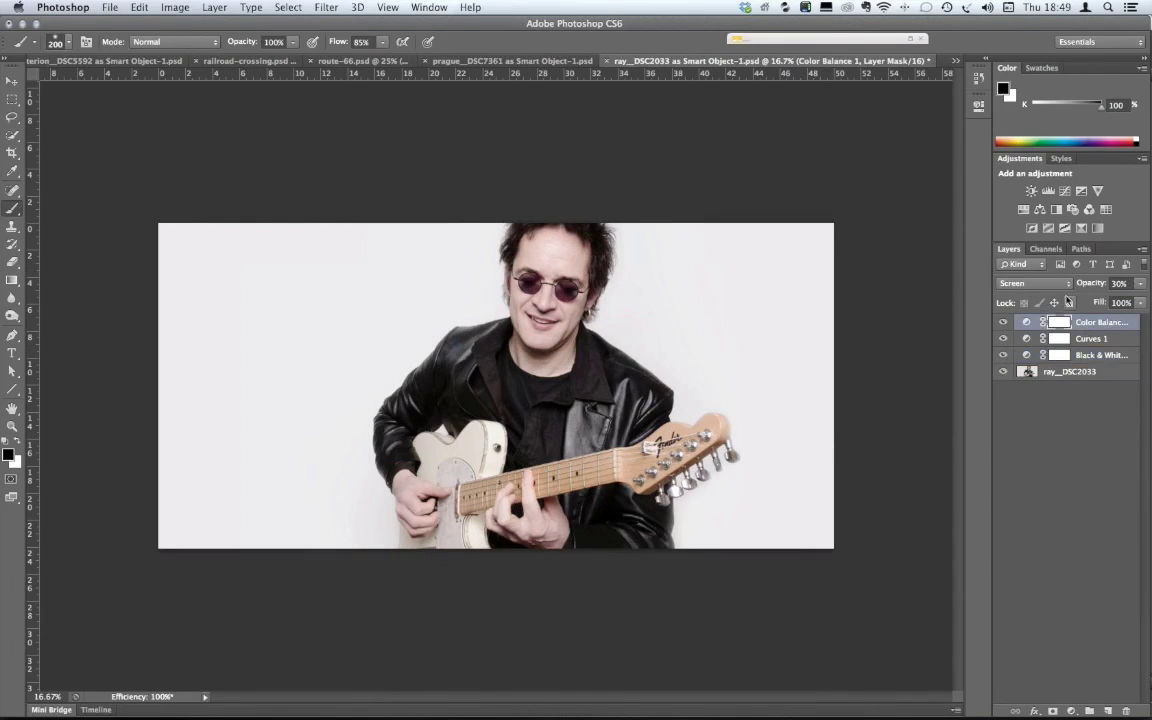
- Visit Bridge, return to Photoshop, and bring the Prague photo document to the front
key("super+Tab")
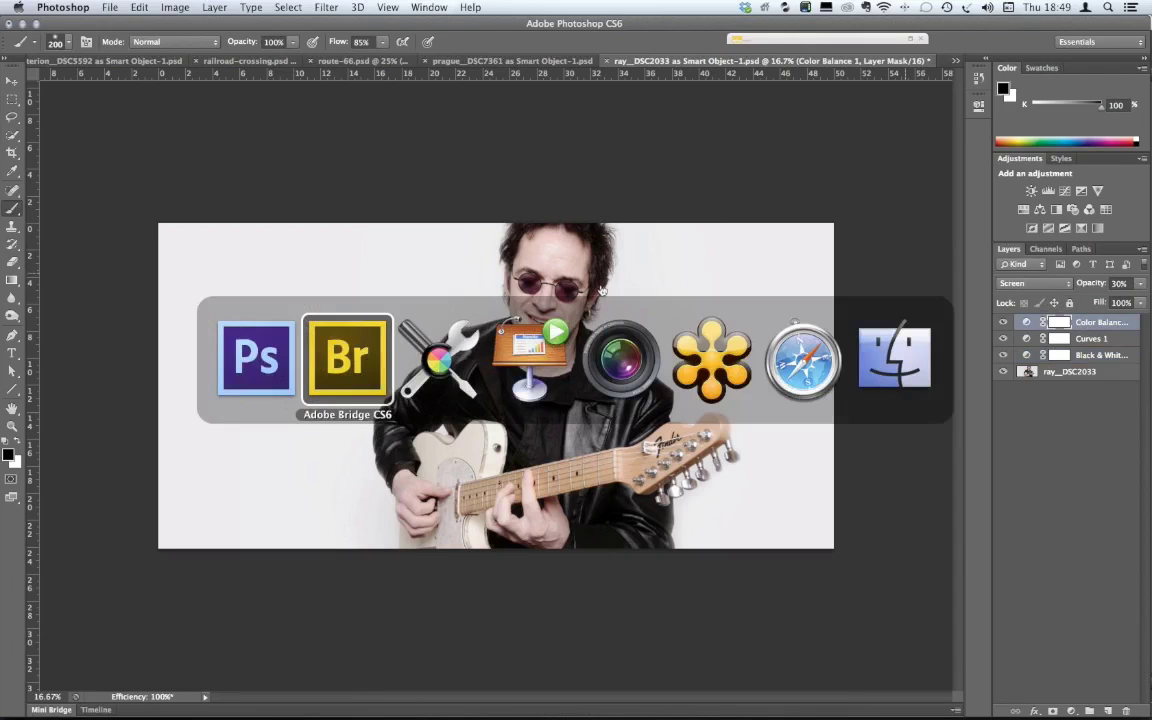
left_click(362, 352)
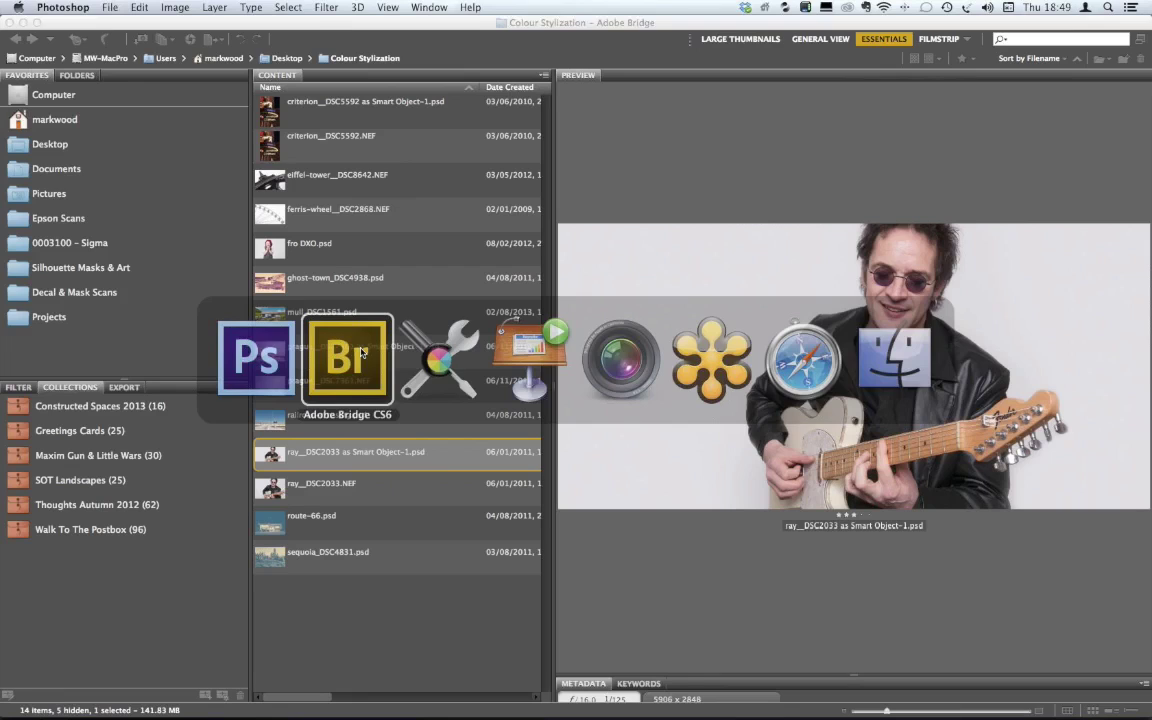
key("super+Tab")
left_click(335, 343)
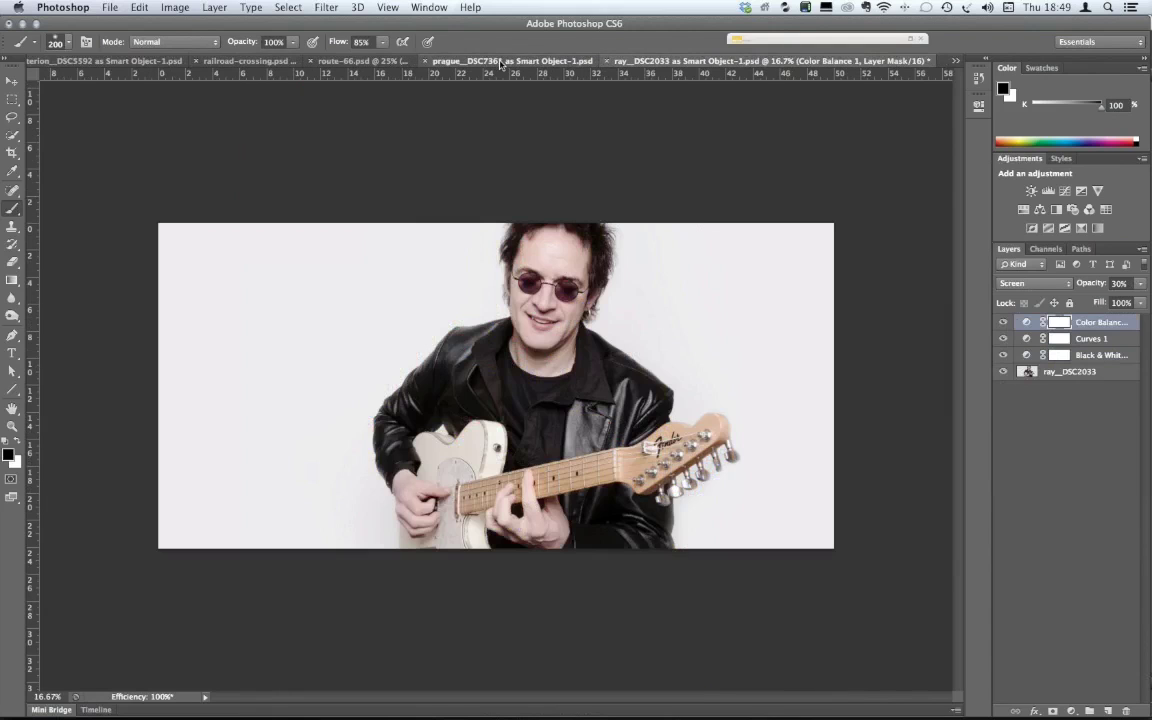
left_click(500, 61)
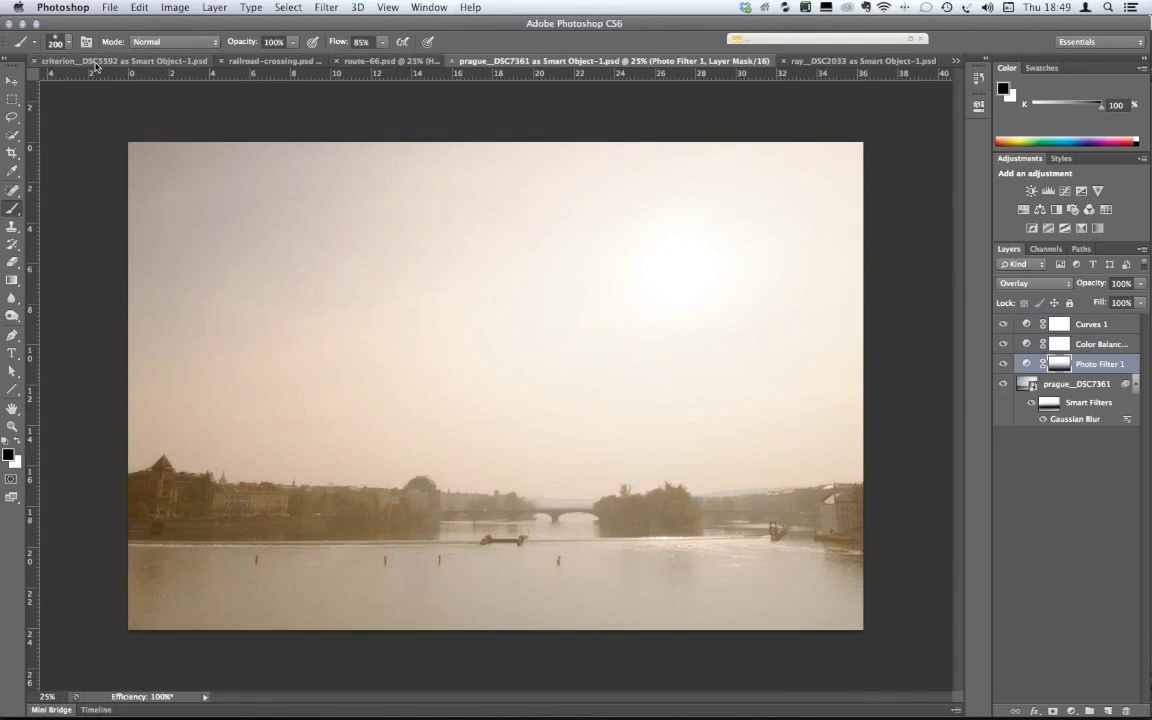
- Switch through the Criterion poster to the ferris-wheel__DSC2868 as Smart Object-1 document
left_click(285, 61)
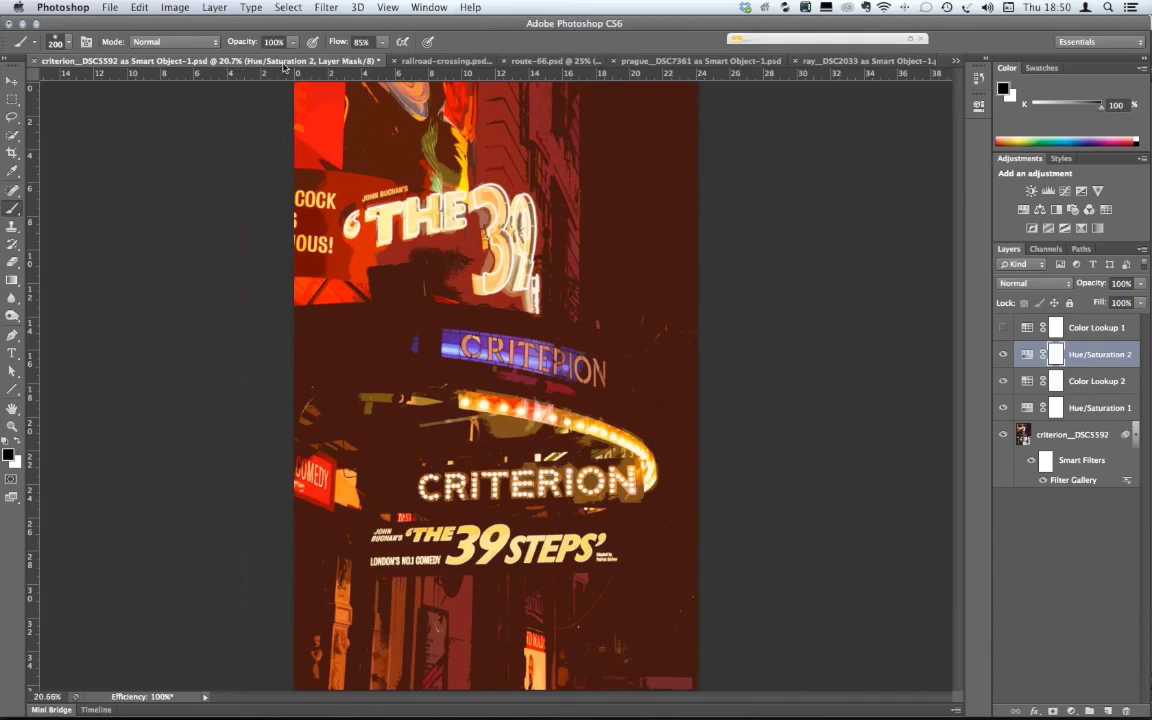
left_click(429, 7)
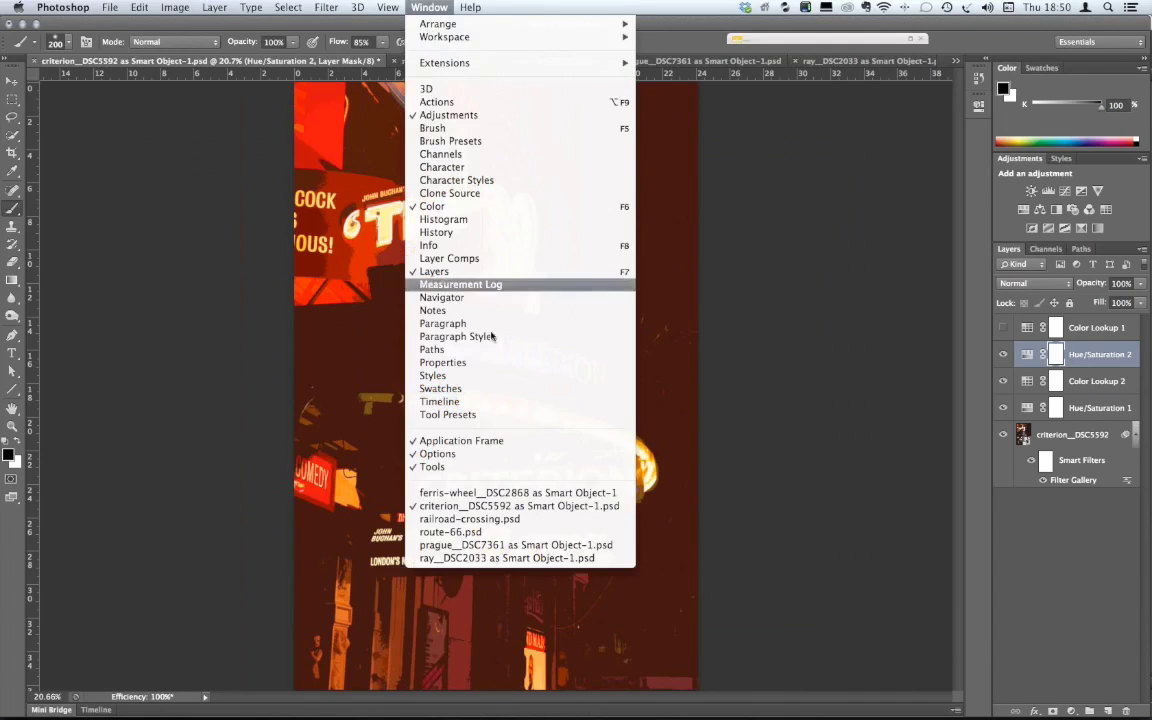
left_click(498, 494)
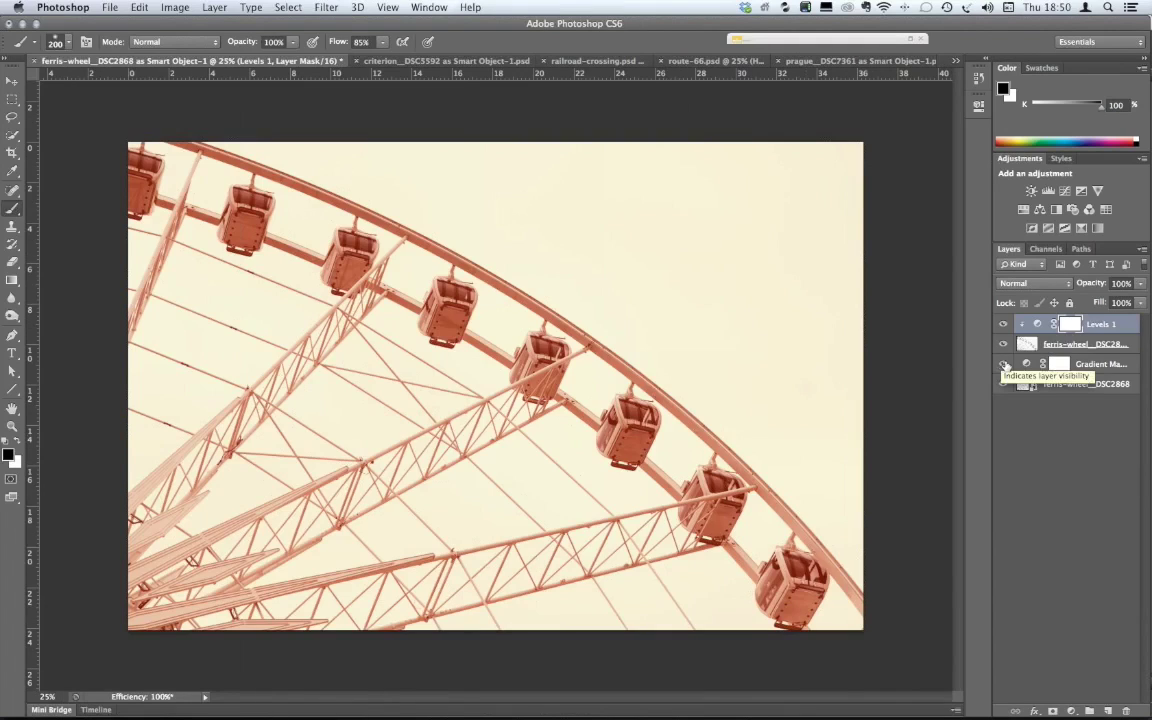
left_click(1067, 345)
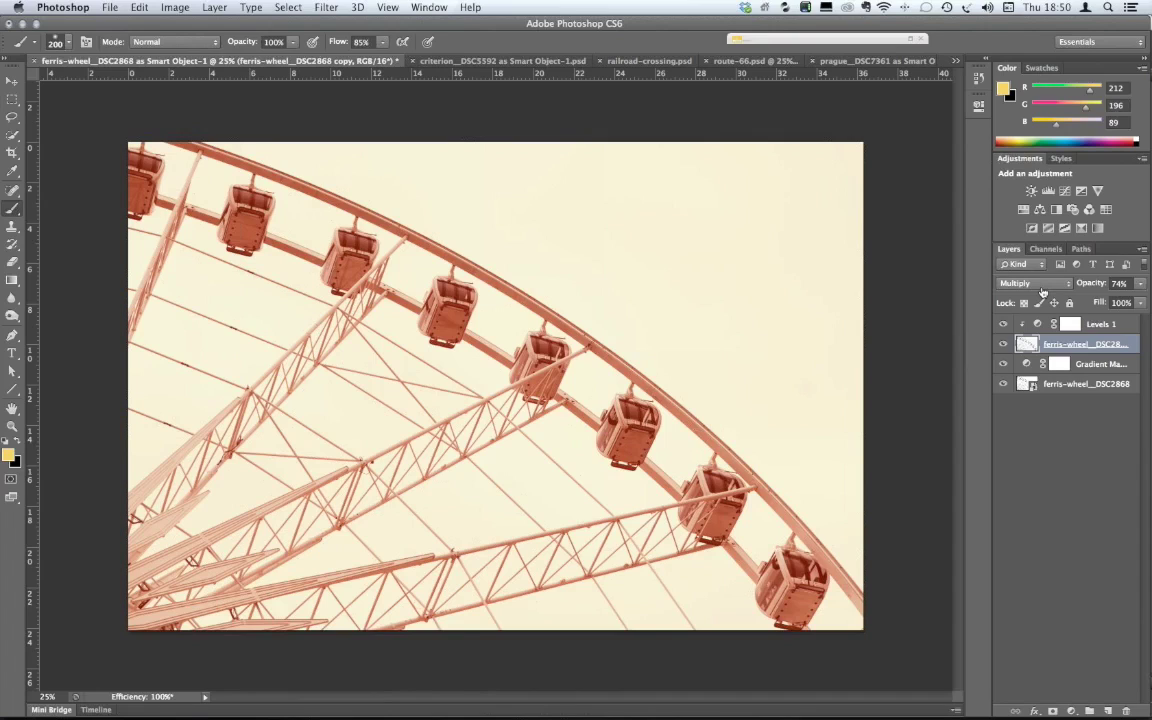
key("super+Tab")
key("super+Tab")
key("super+Tab")
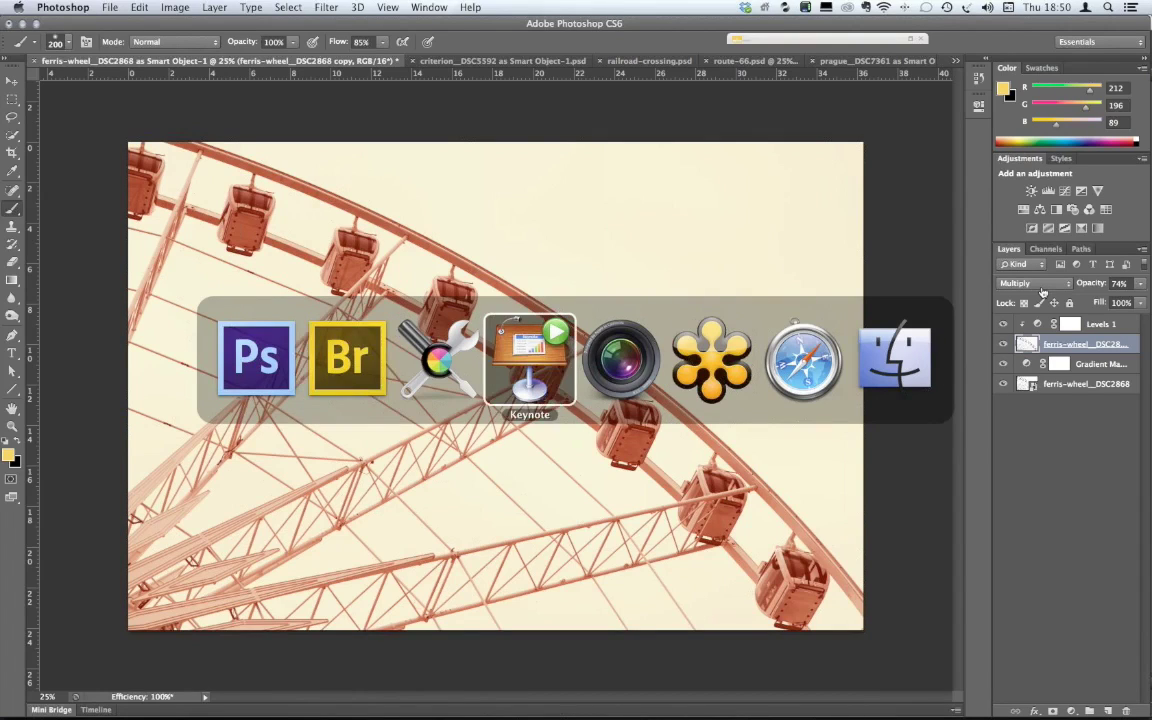
- Bring up the DxO FilmPack product page in Safari, then return to Photoshop
key("super+Tab")
key("super+Tab")
key("super+Tab")
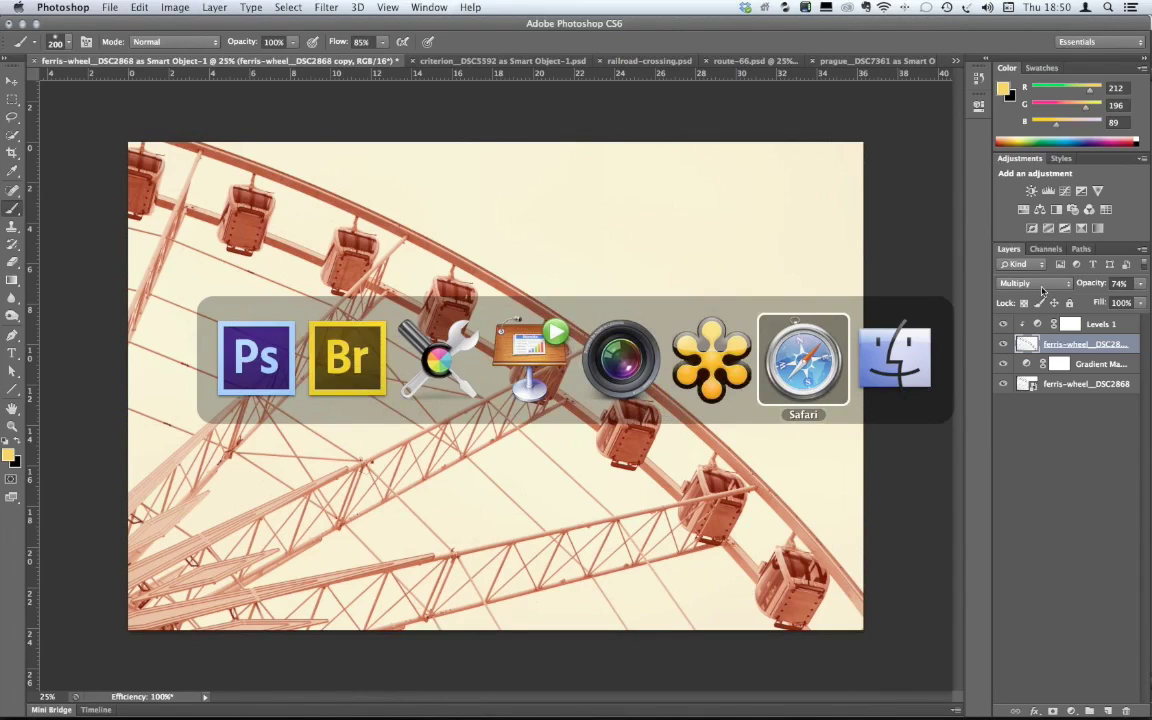
key("super")
key("super+Tab")
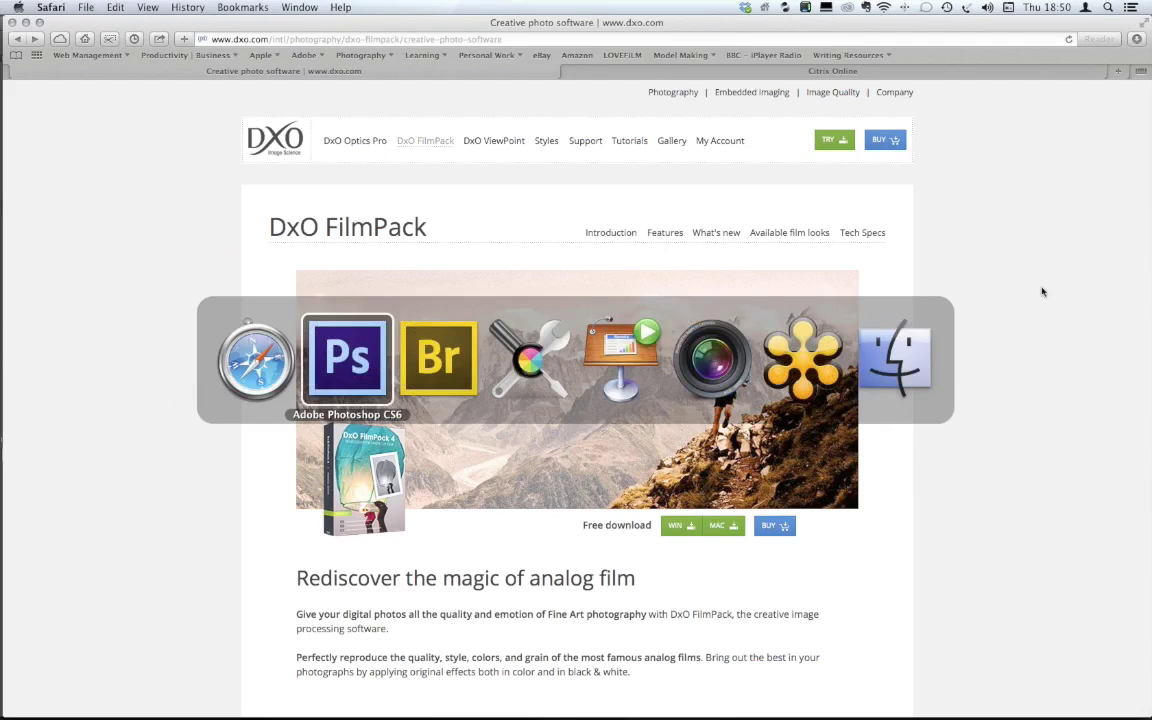
key("super")
- From Bridge, open fro DXO.psd in Photoshop CS6
key("super+Tab")
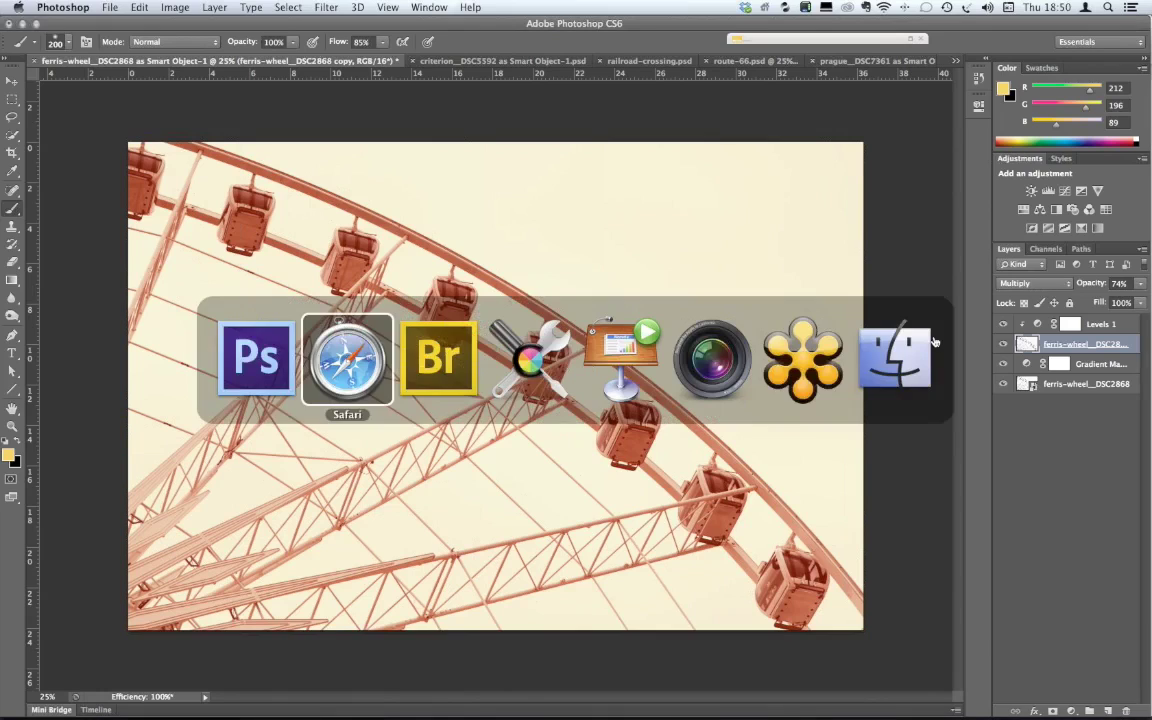
left_click(428, 386)
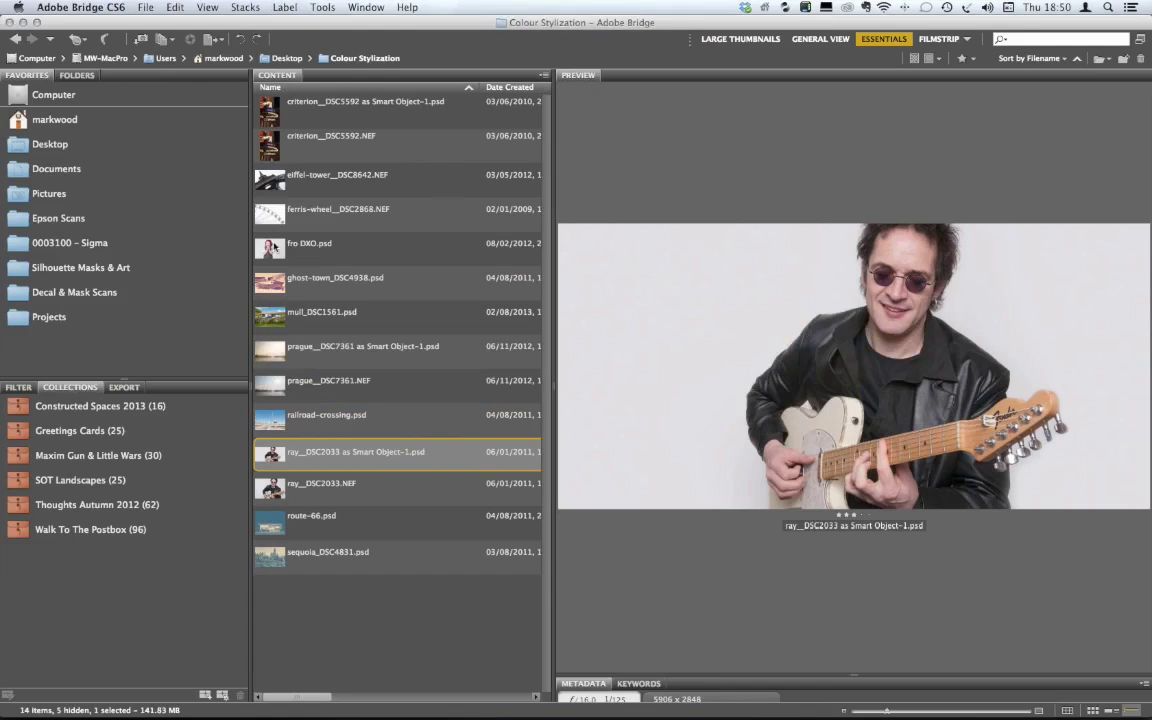
left_click(276, 245)
right_click(278, 246)
mouse_move(333, 265)
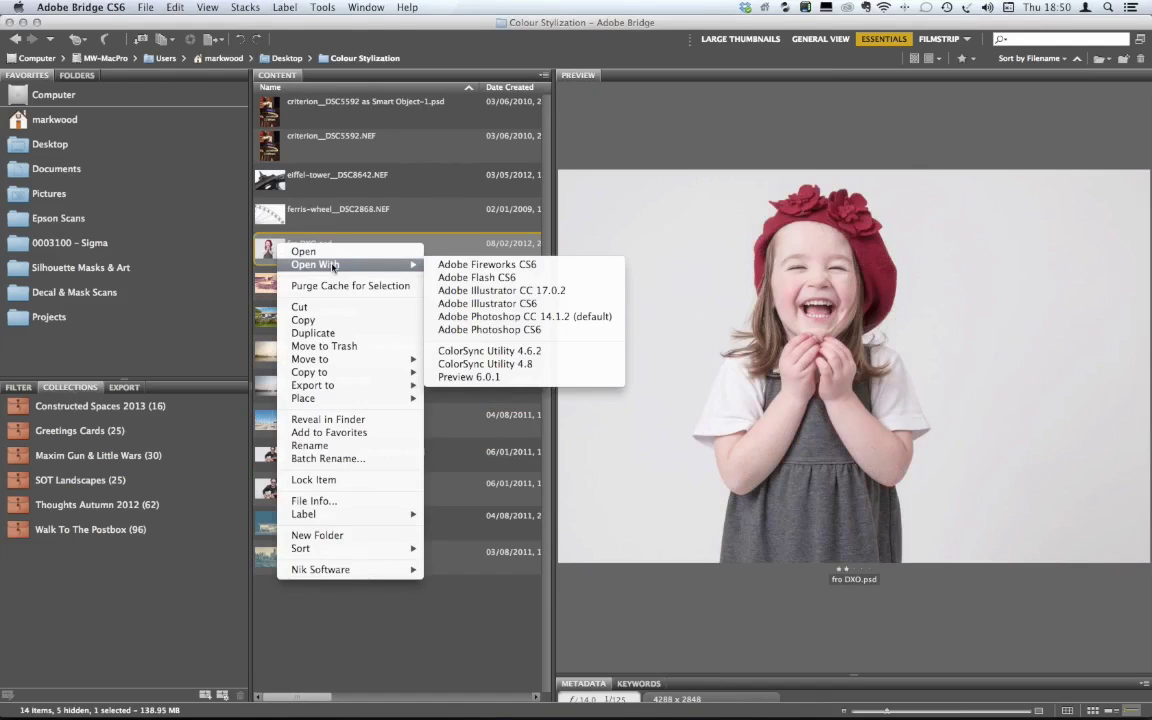
left_click(546, 330)
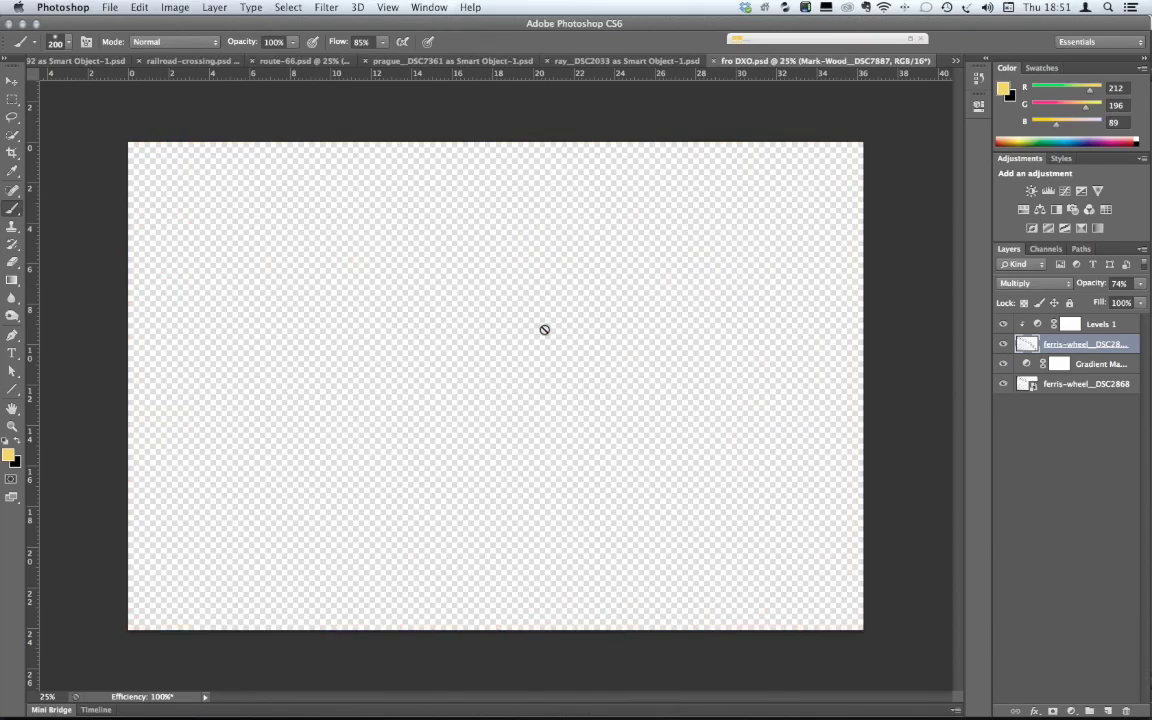
- Run Filter > DxO Labs > DxO FilmPack 4 on the portrait and continue with the trial
left_click(326, 7)
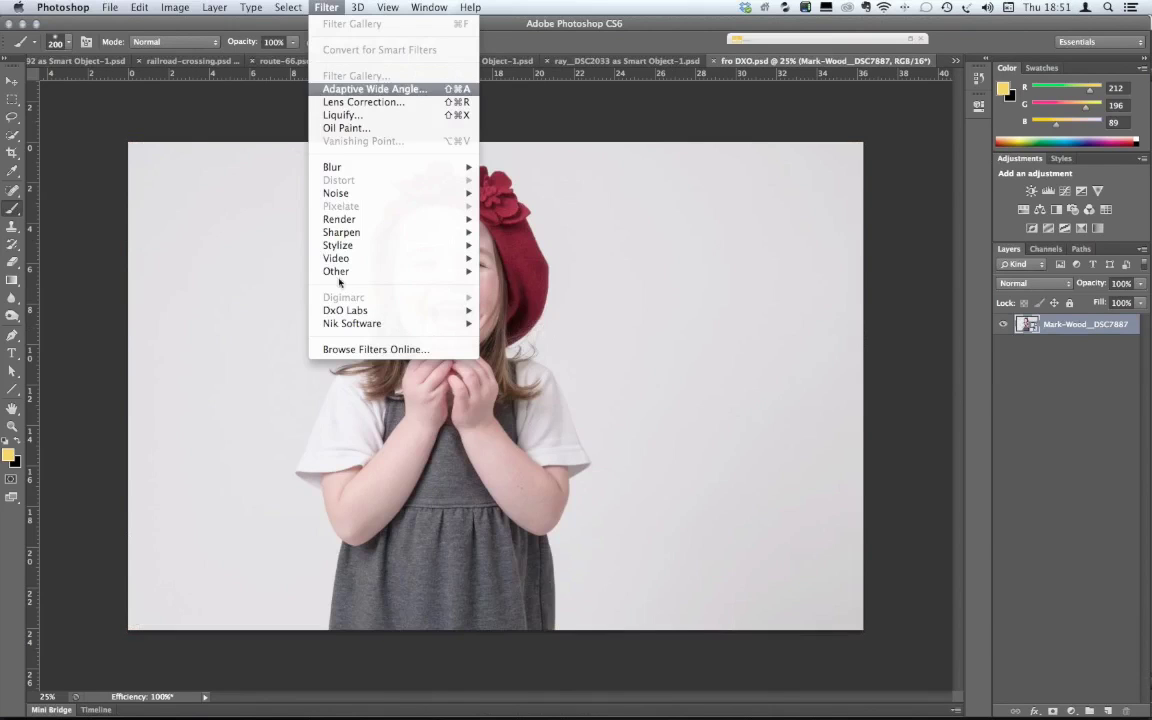
mouse_move(345, 310)
left_click(546, 312)
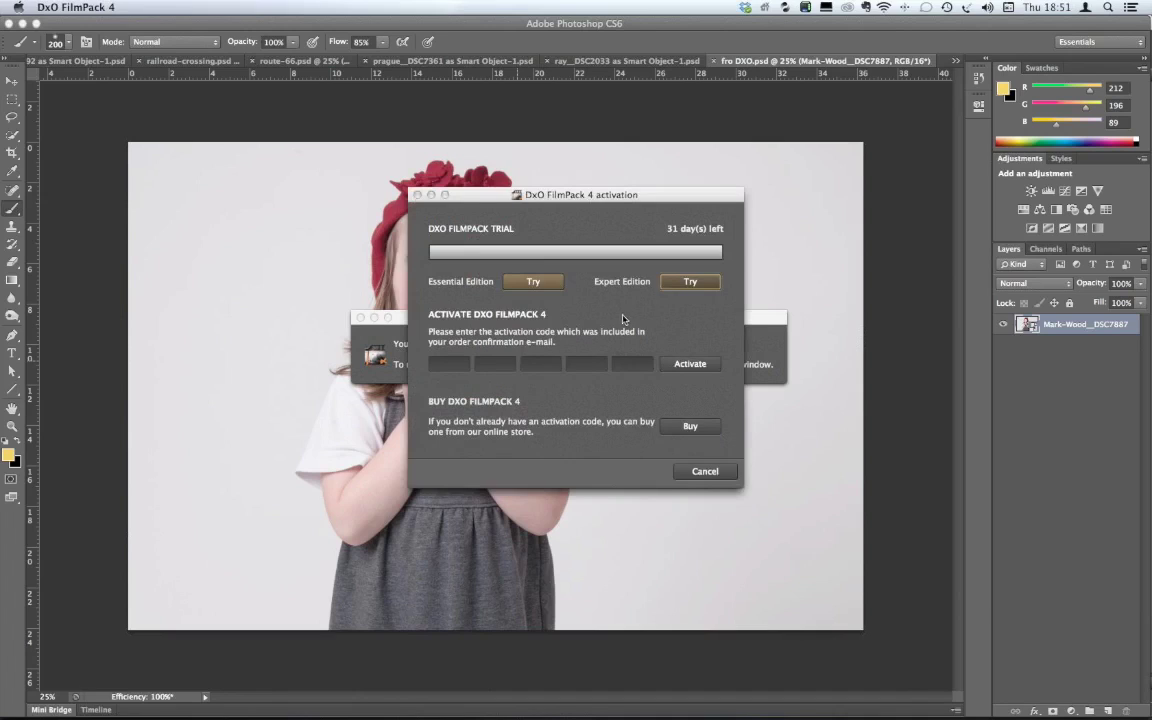
key("Return")
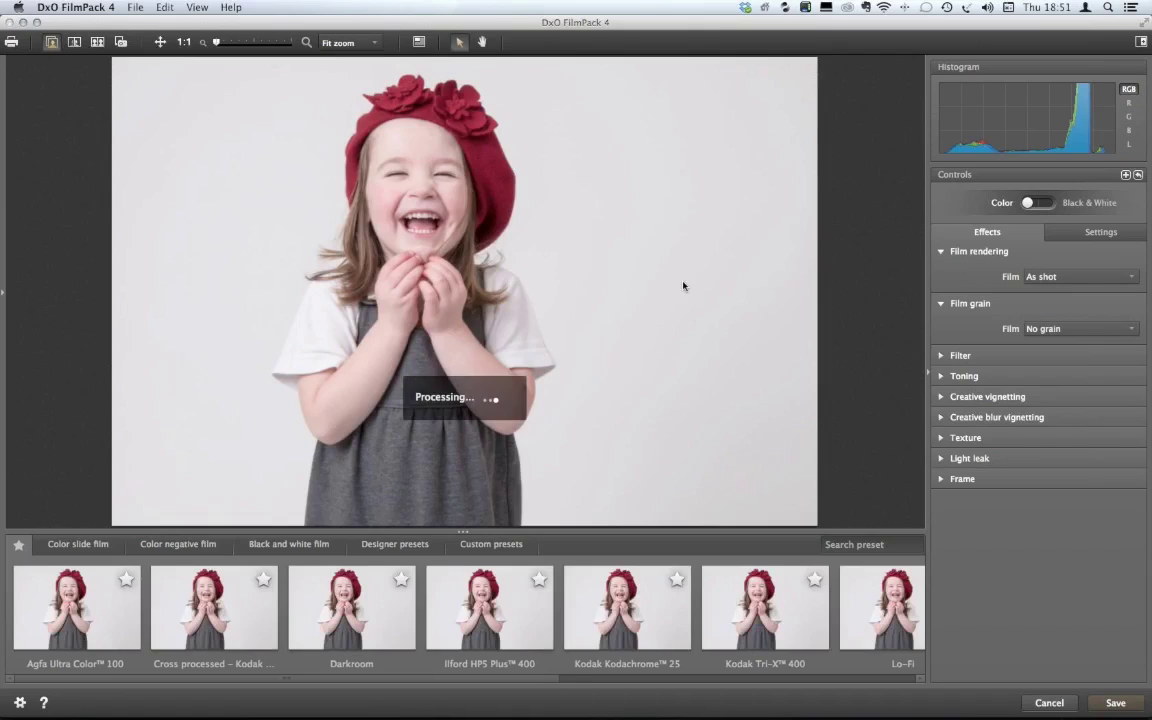
- Try Cross processed, Agfa Ultra Color 100, Darkroom, Kodachrome 25, Tri-X 400, then apply Old postcard
left_click(171, 624)
left_click(105, 623)
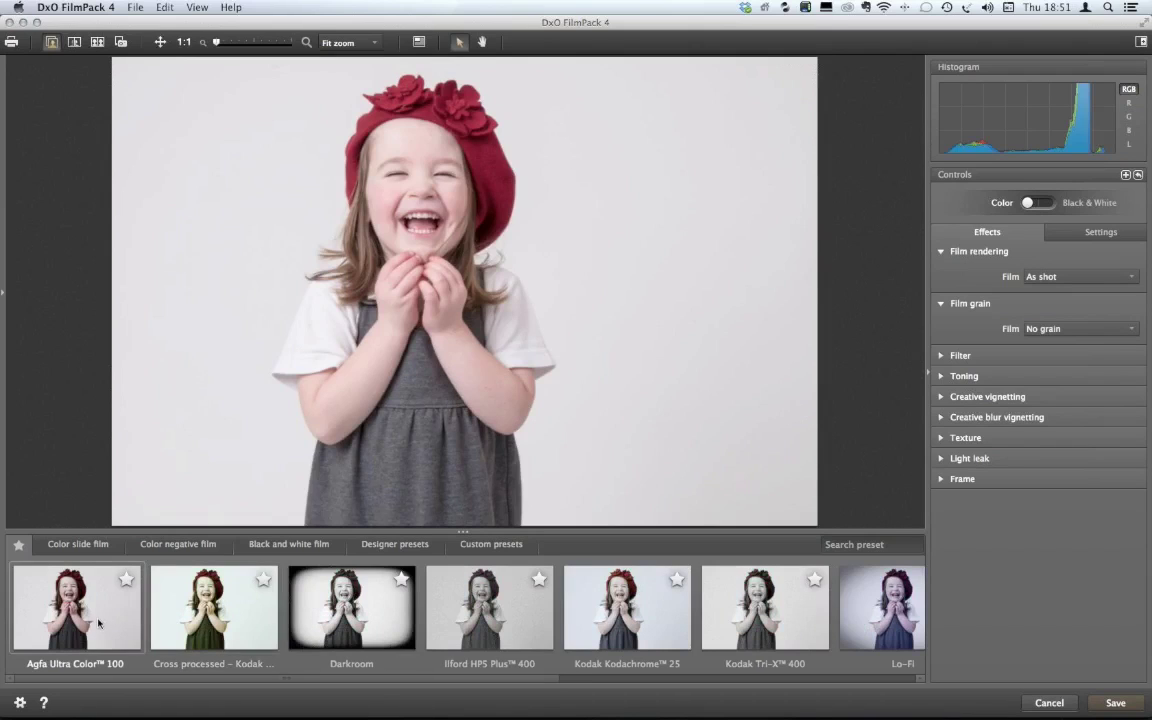
left_click(323, 632)
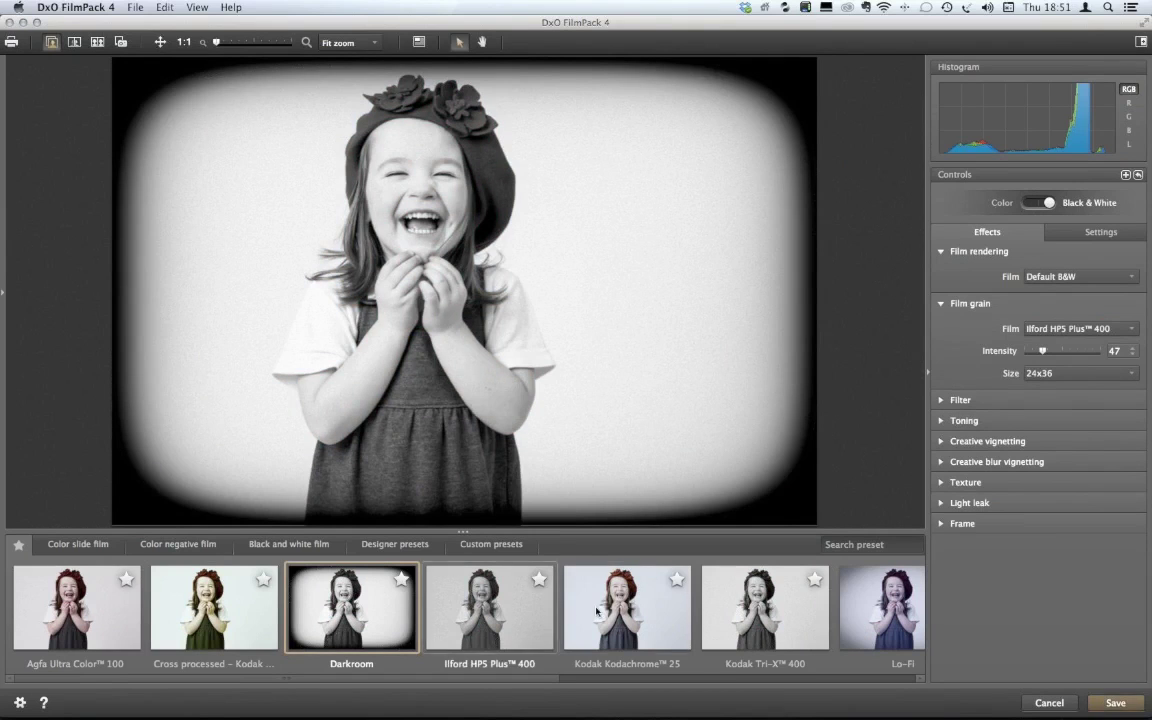
left_click(627, 608)
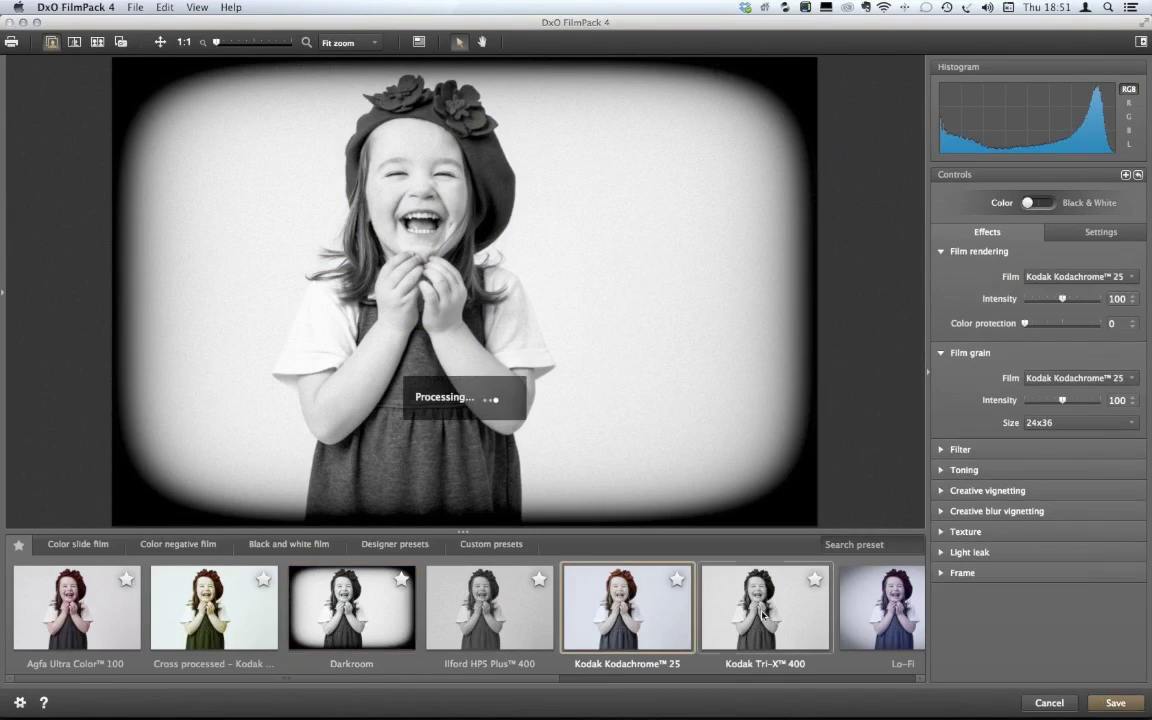
left_click(763, 615)
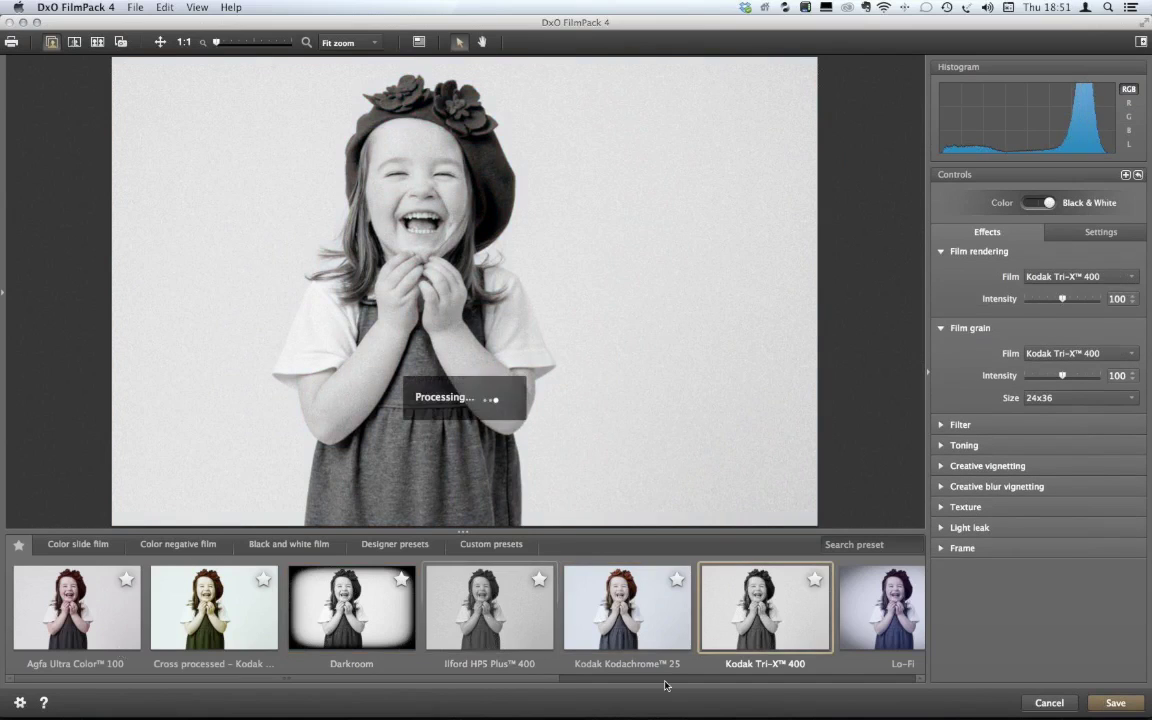
scroll(600, 640, "right", 10)
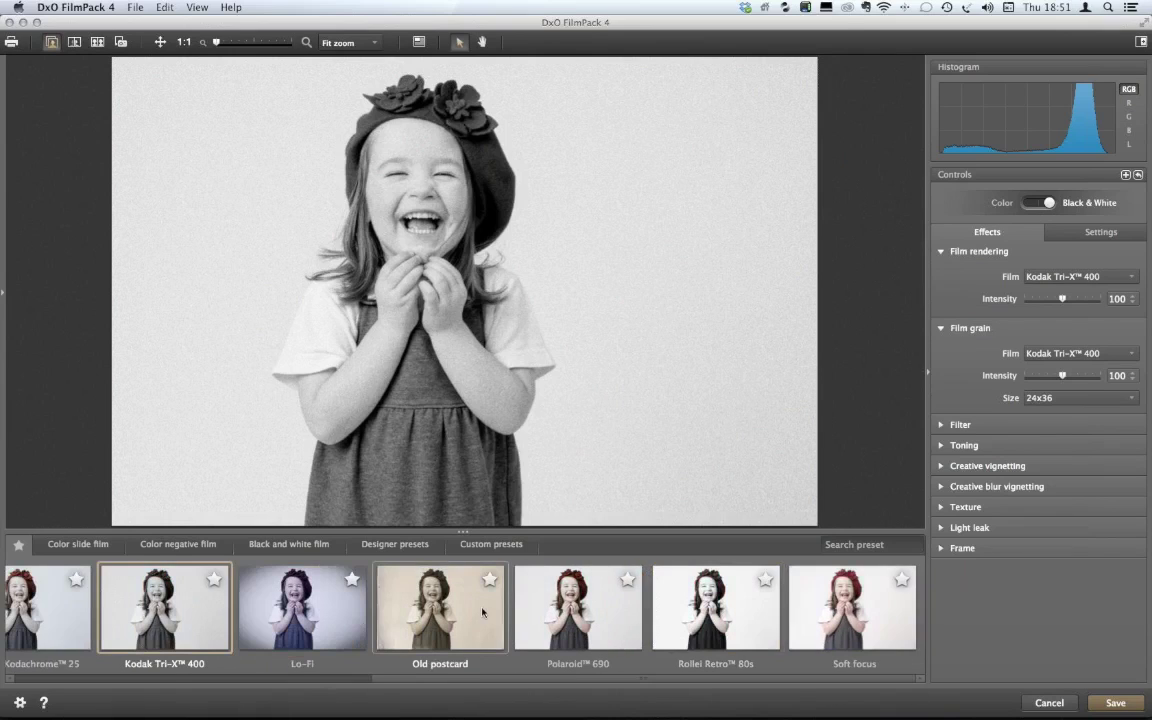
left_click(483, 612)
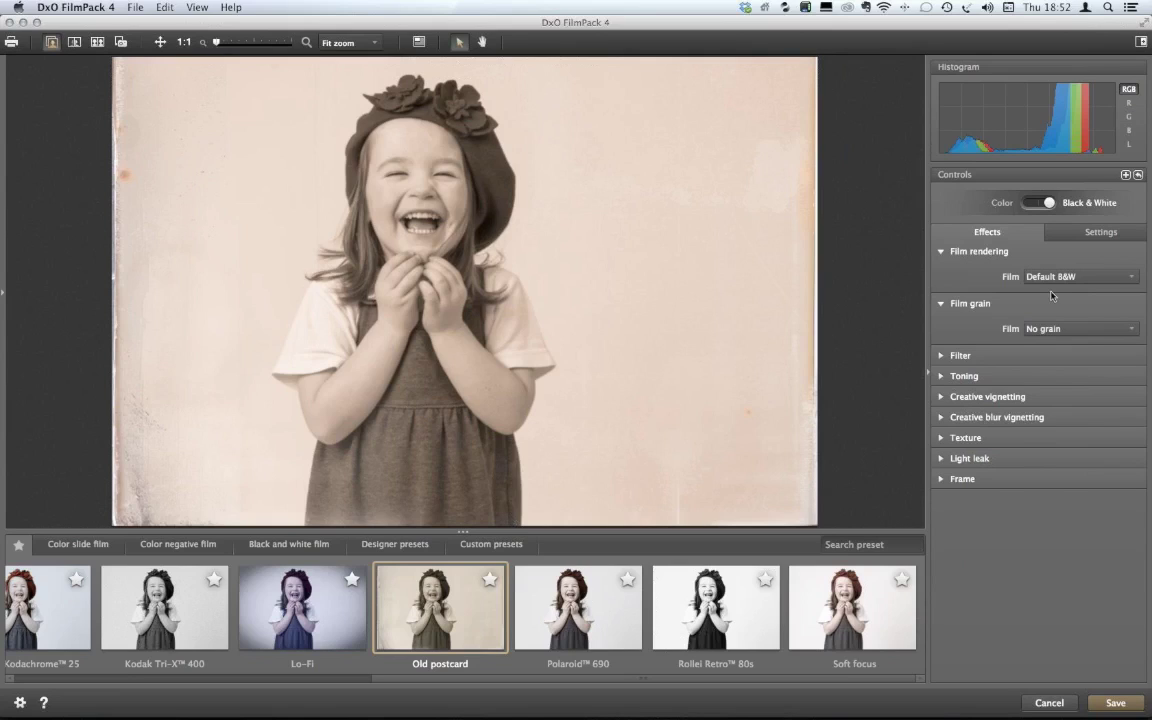
- Reduce the Old postcard Sepia toning intensity from 80 to 45 and save back to Photoshop
left_click(943, 356)
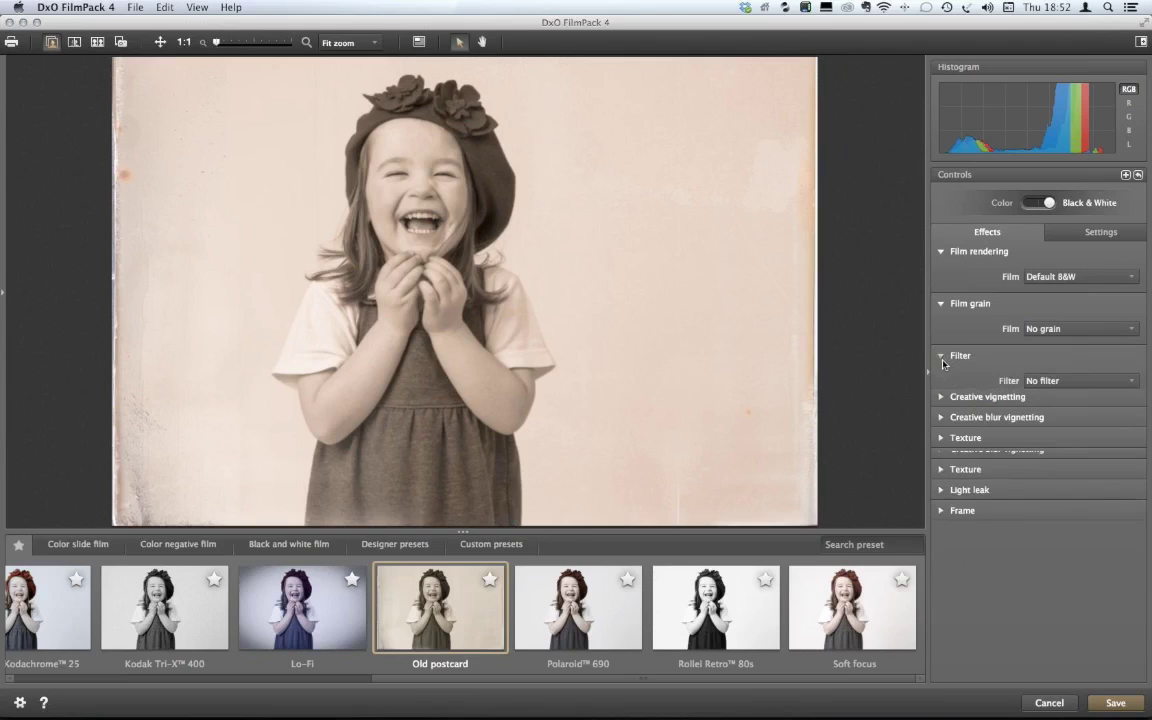
left_click(942, 408)
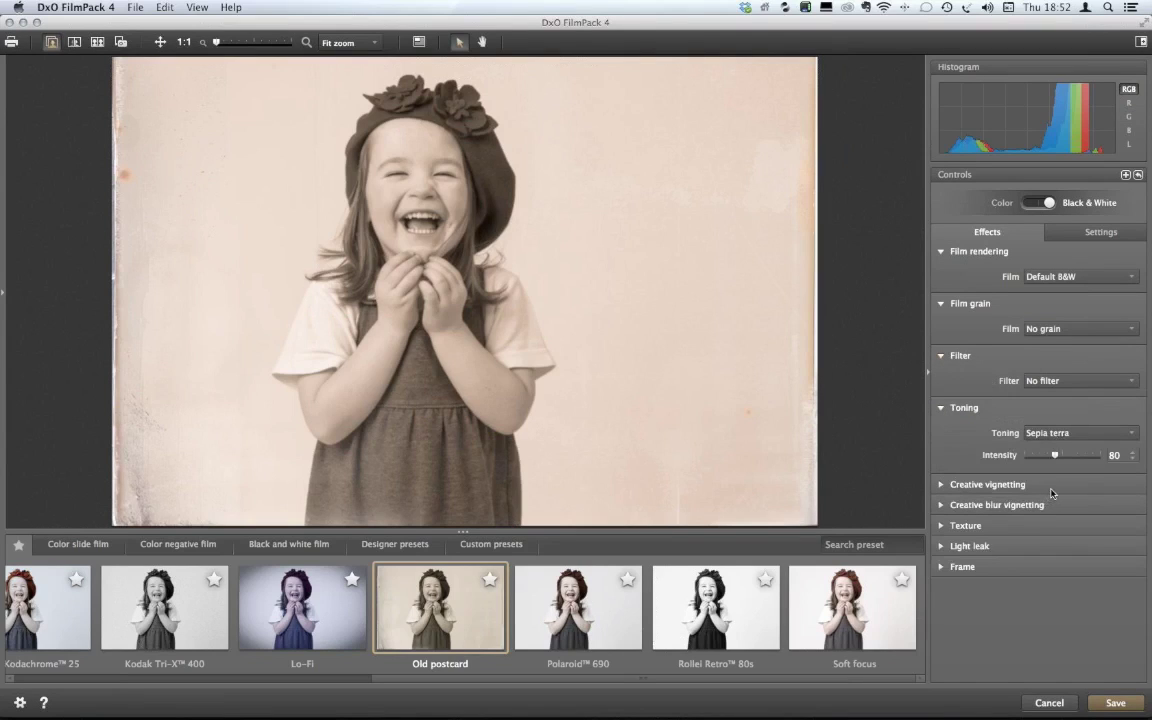
left_click_drag(1055, 457, 1041, 457)
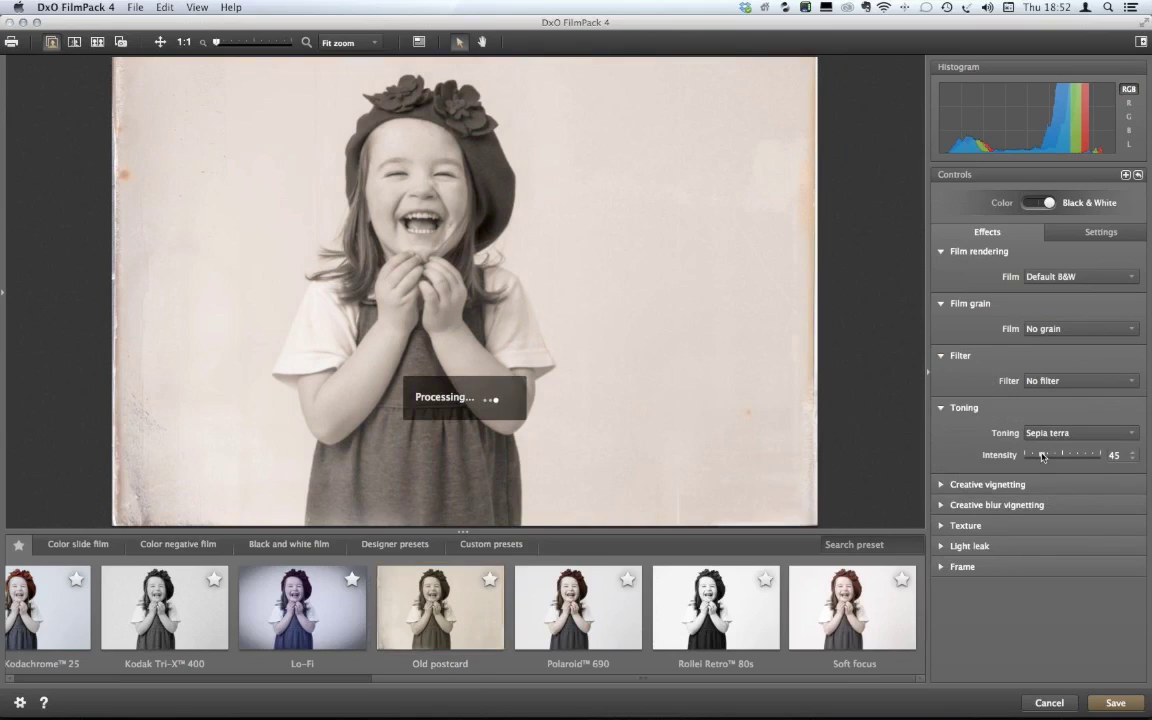
left_click(1117, 703)
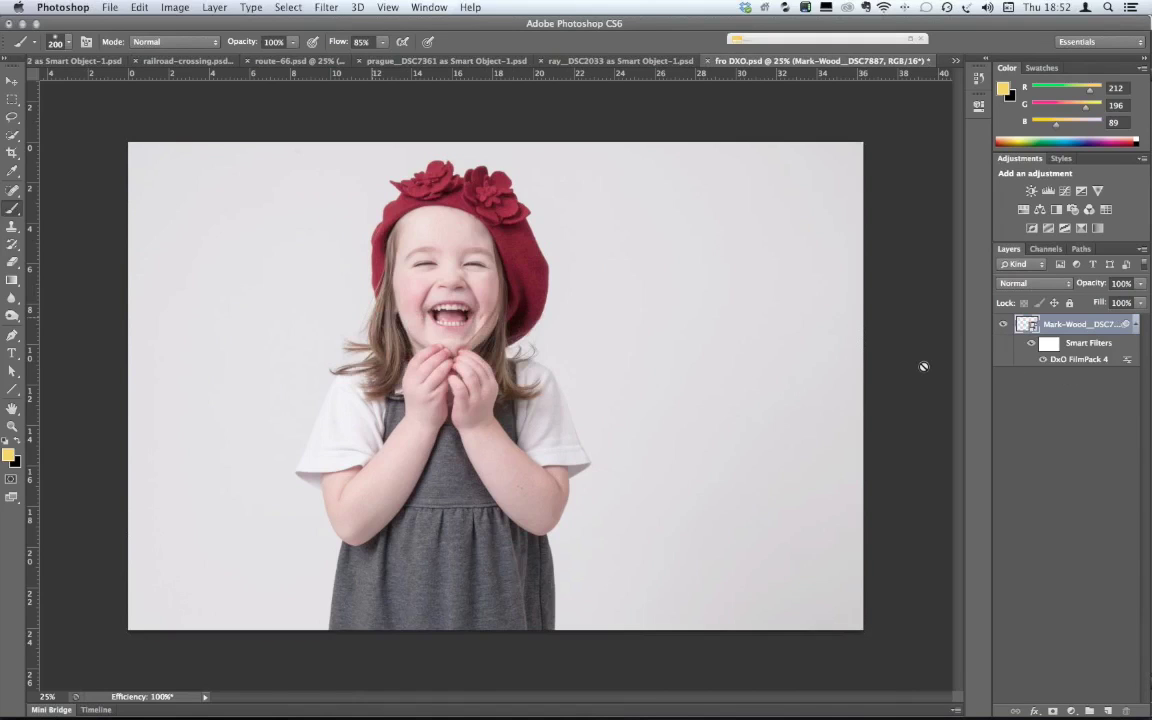
- Rasterize the smart object so the FilmPack sepia look becomes a plain layer
left_click(694, 266)
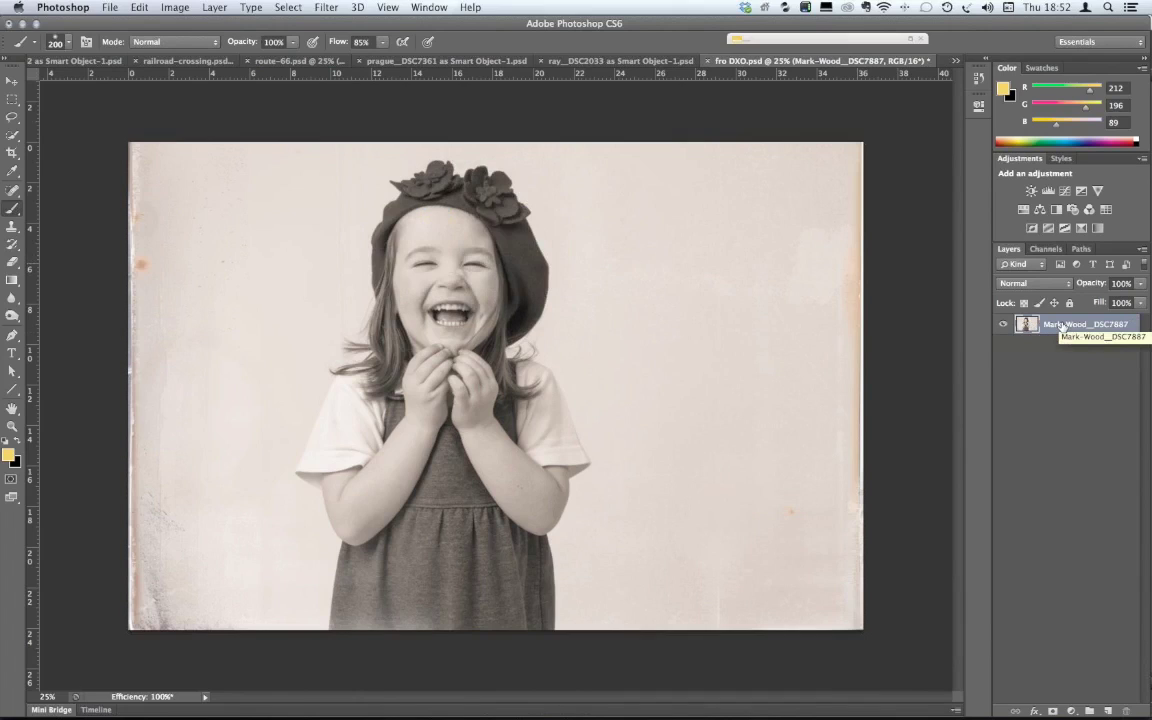
key("super+Tab")
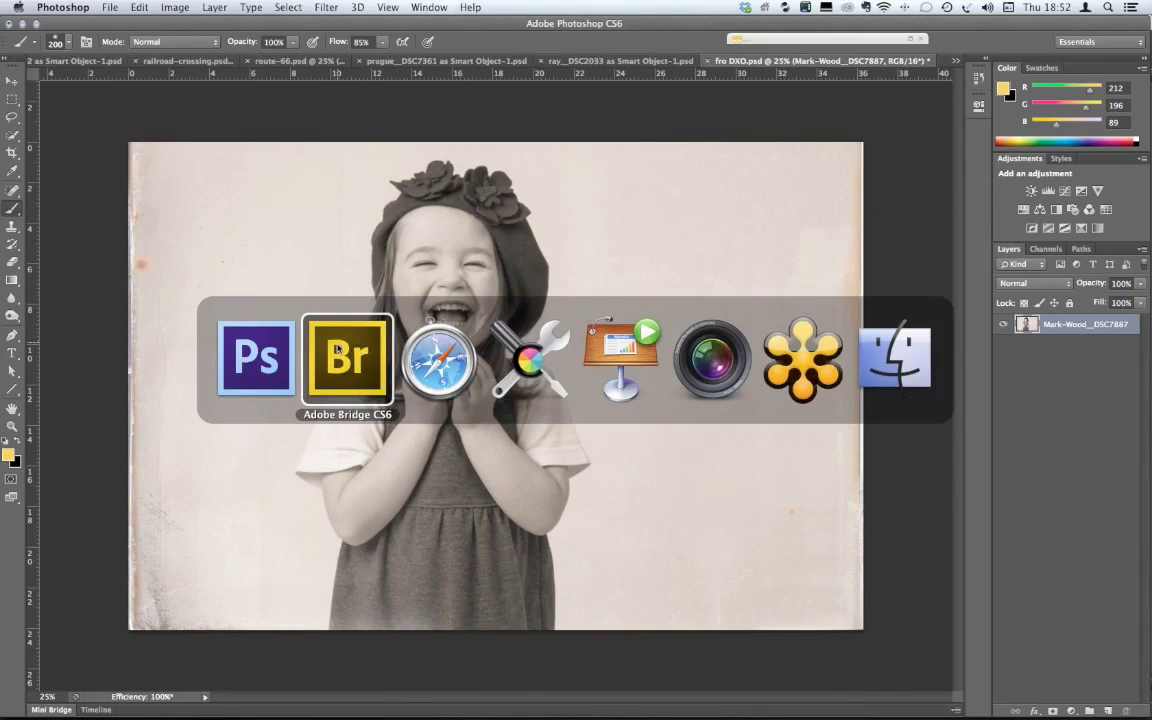
left_click(338, 350)
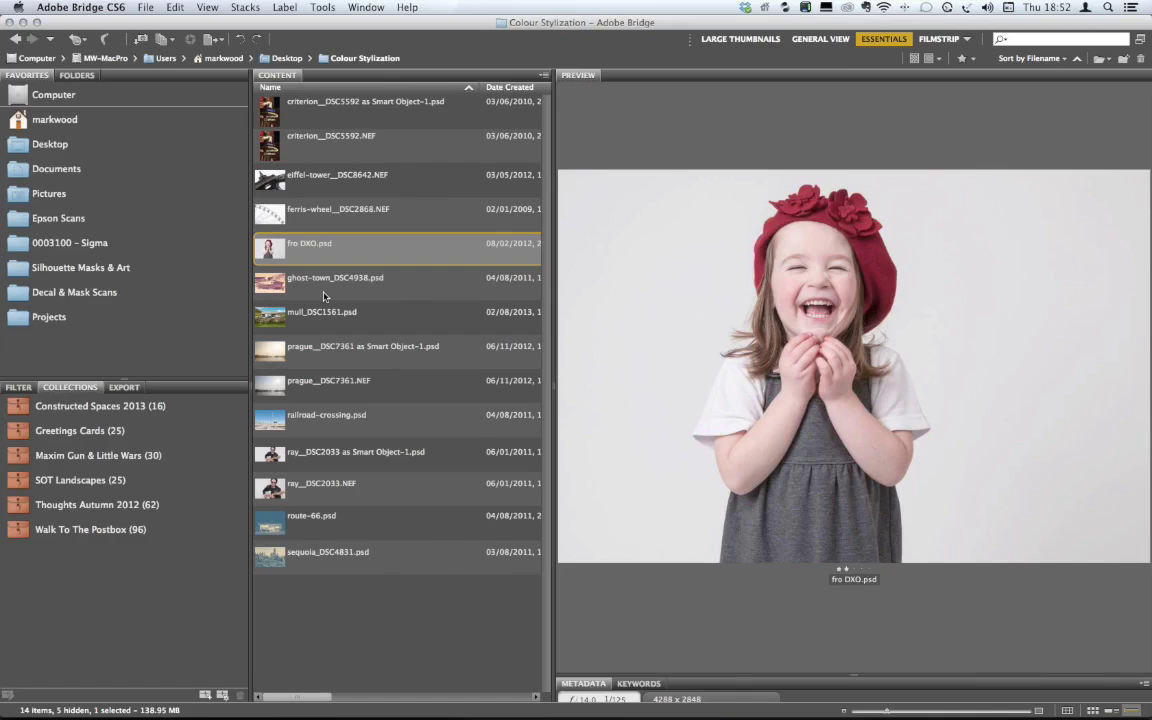
key("super+Tab")
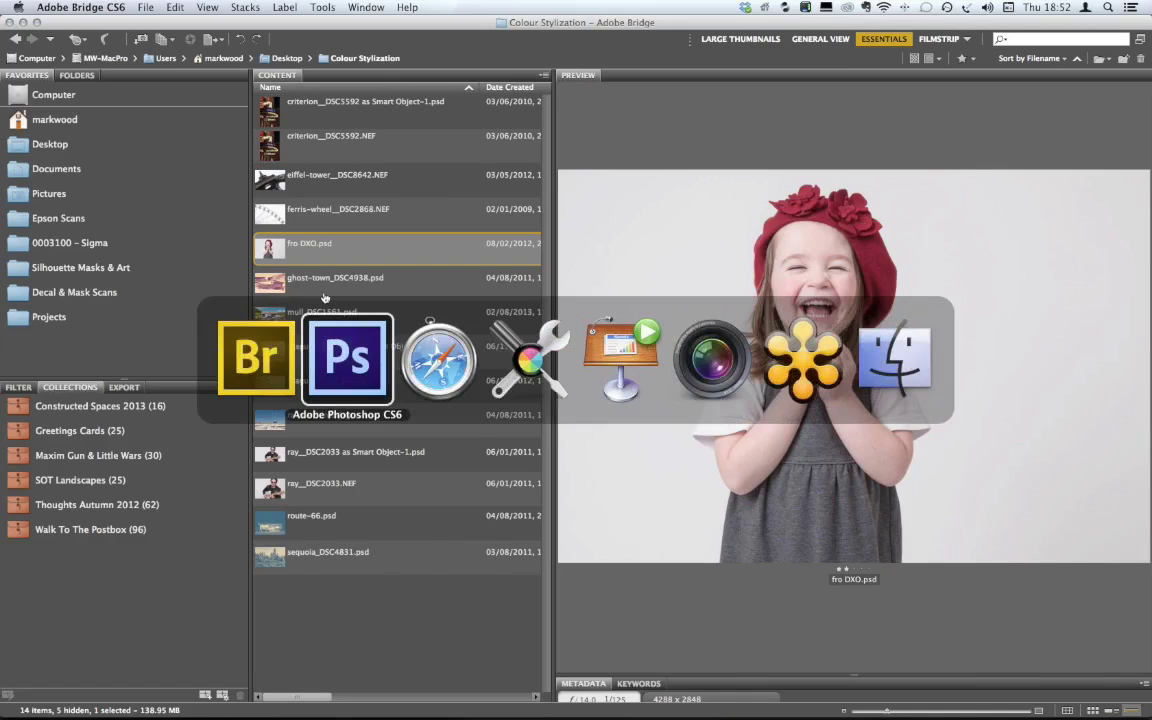